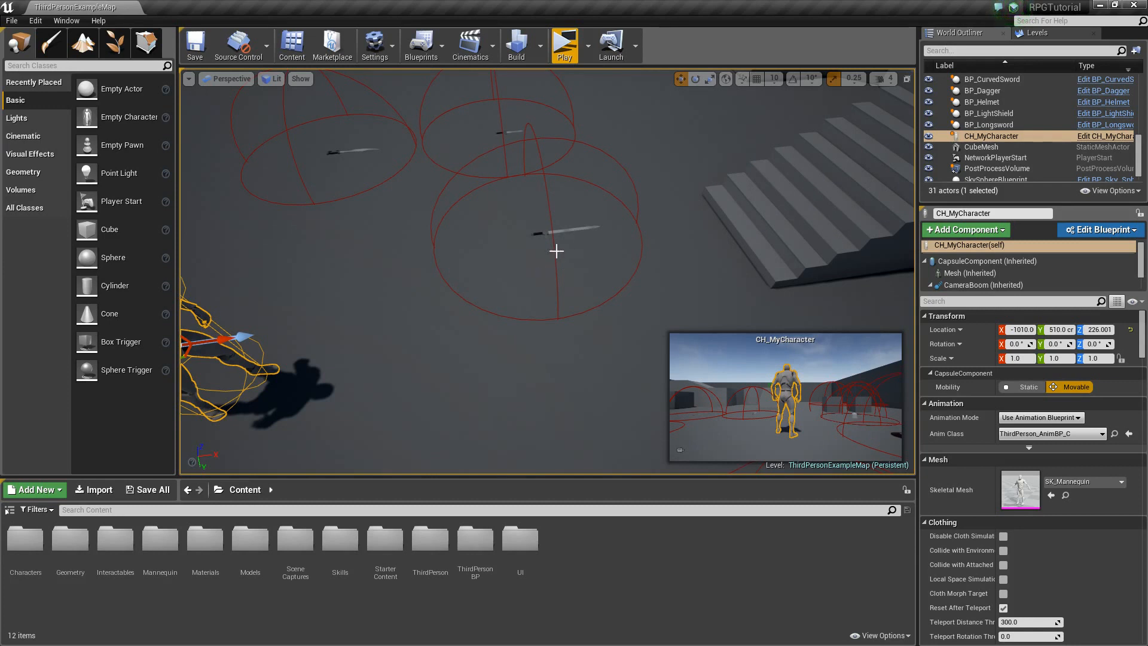
right_drag(556, 252, 565, 292)
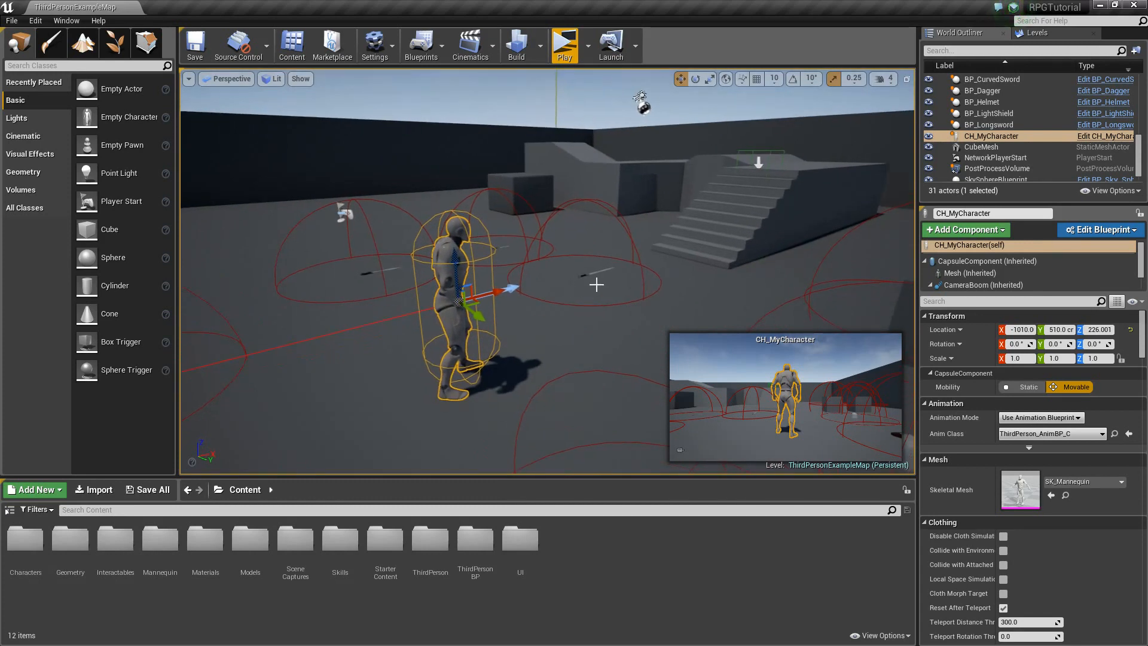
key(ctrl+s)
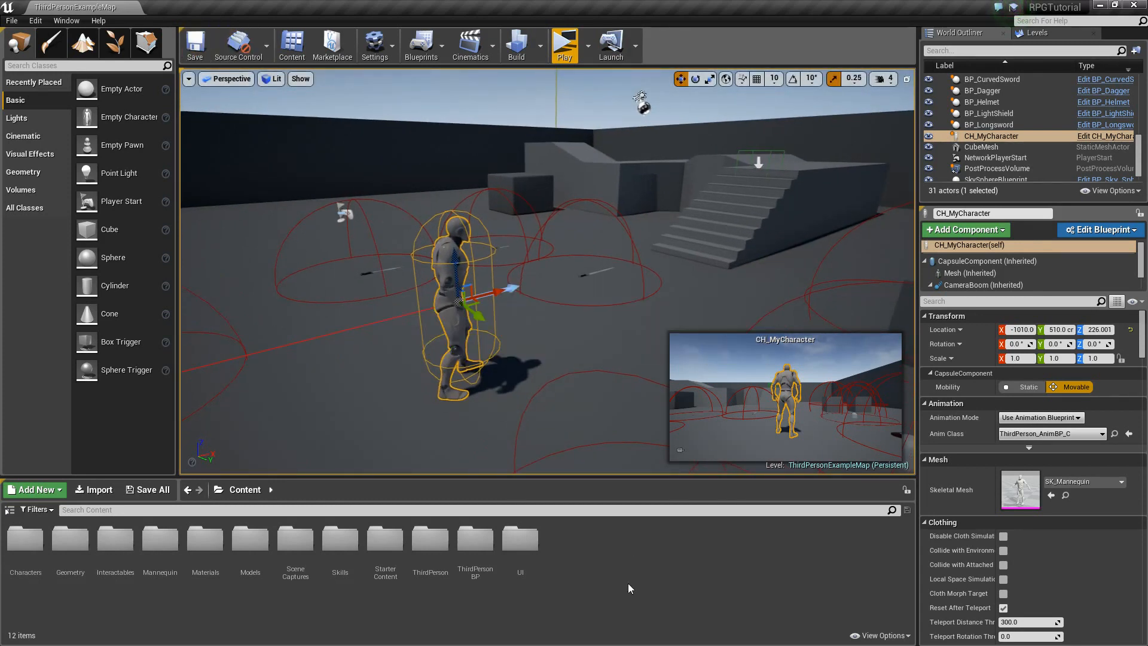
mouse_move(590, 458)
right_down()
mouse_move(577, 469)
mouse_move(589, 473)
right_up()
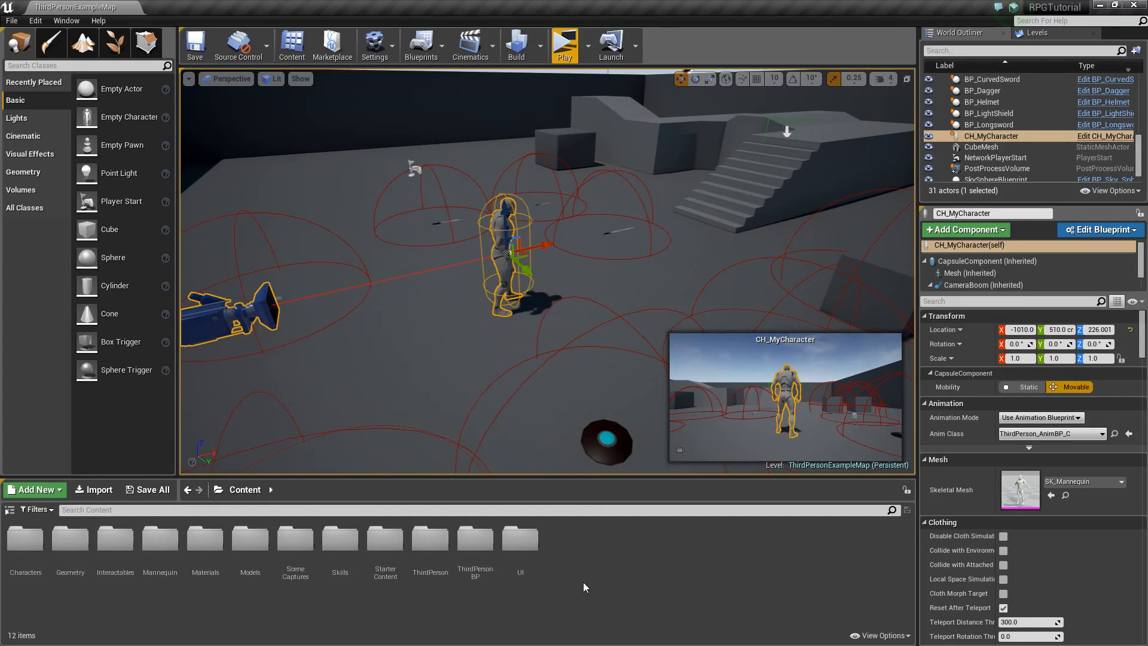
Step: Switch to a new Google Chrome window and go to the Mixamo store at mixamo.com/store/#/
key(super)
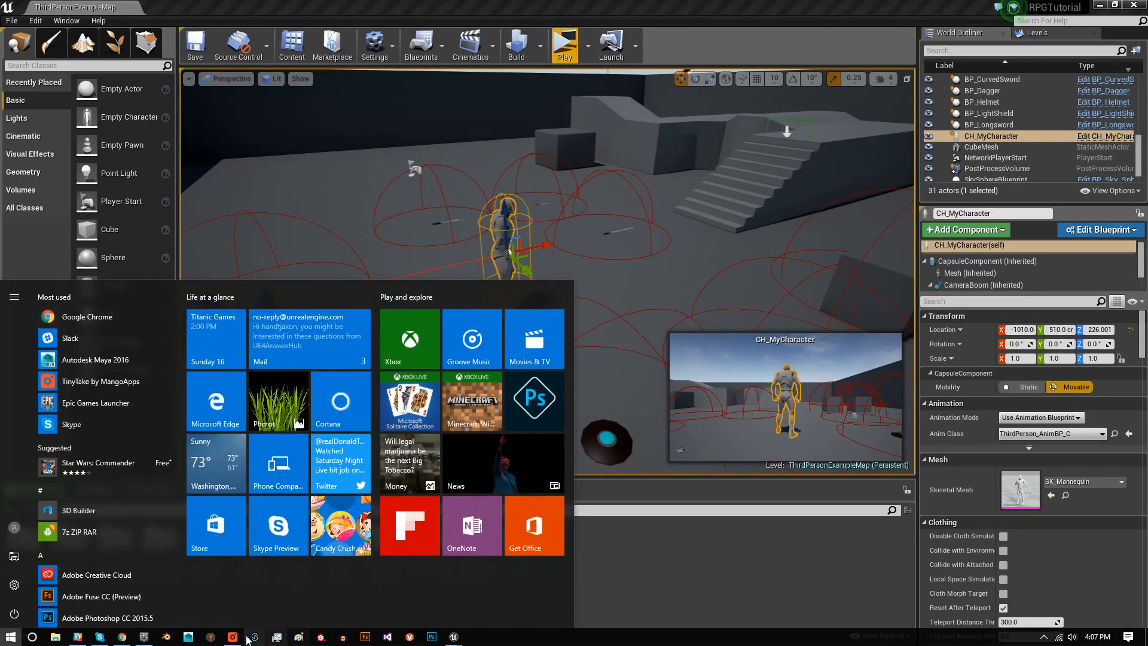
right_click(123, 637)
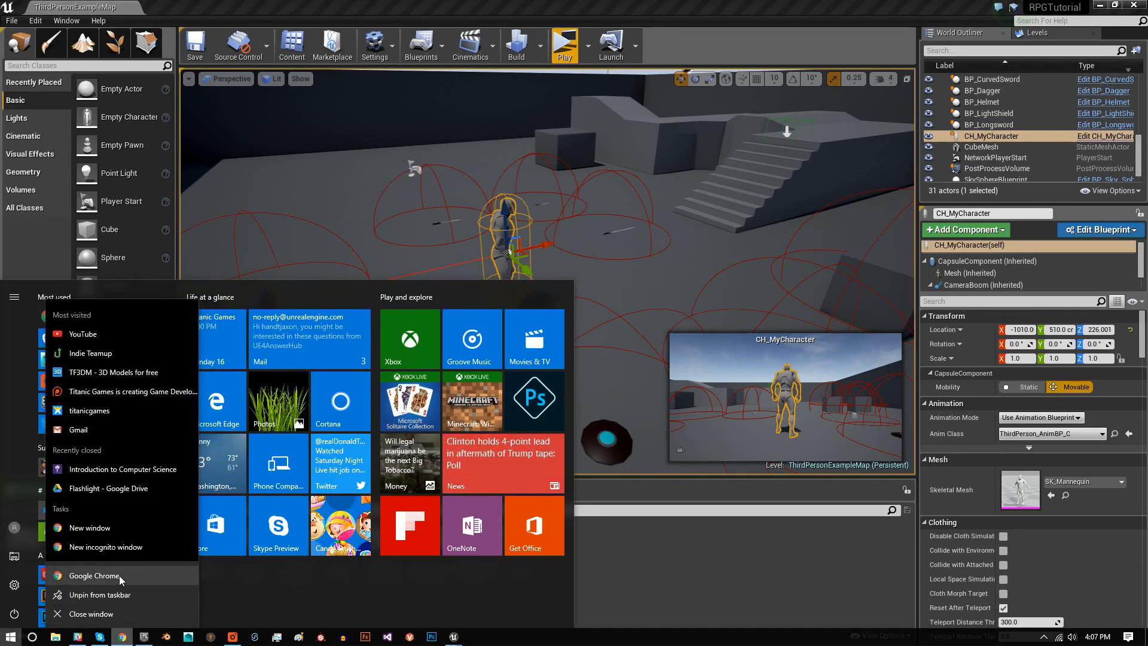
click(90, 527)
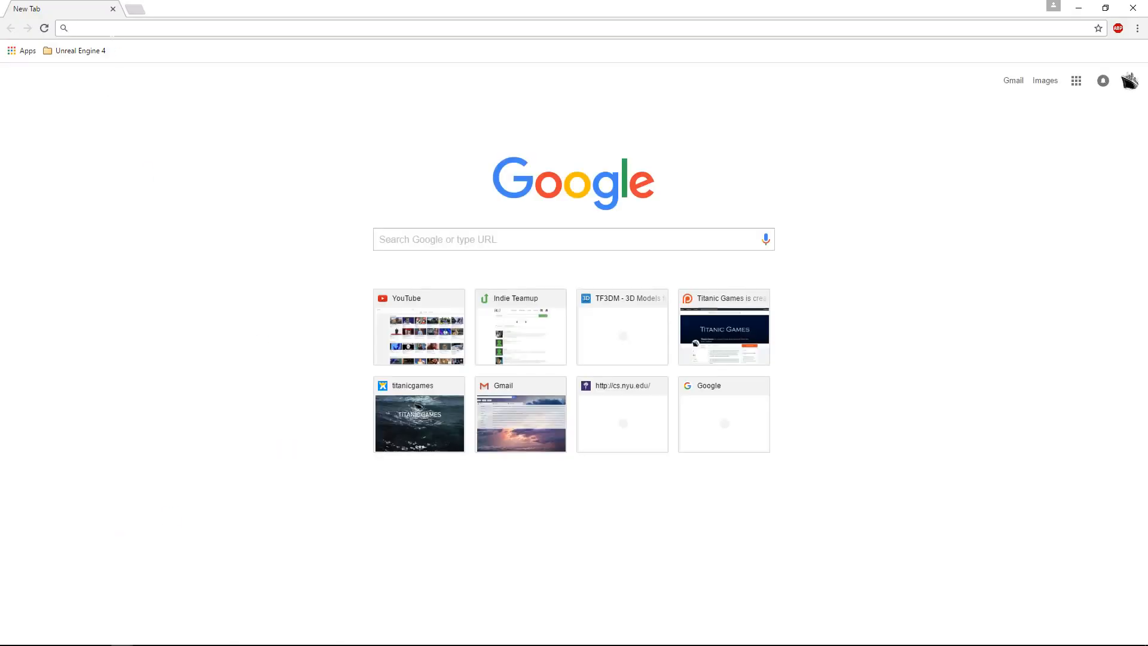
text(mixamo.com/store/#/)
key(Return)
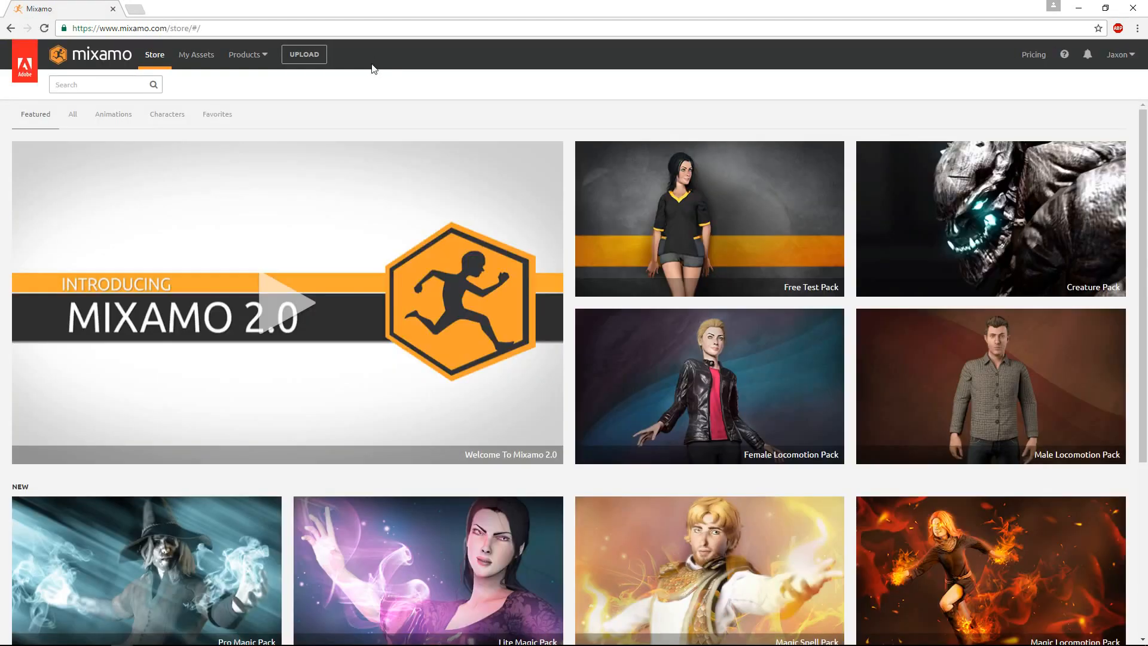
Step: Look through the featured and new animation packs on the Mixamo store page
scroll(769, 282, down, 2)
scroll(831, 371, up, 2)
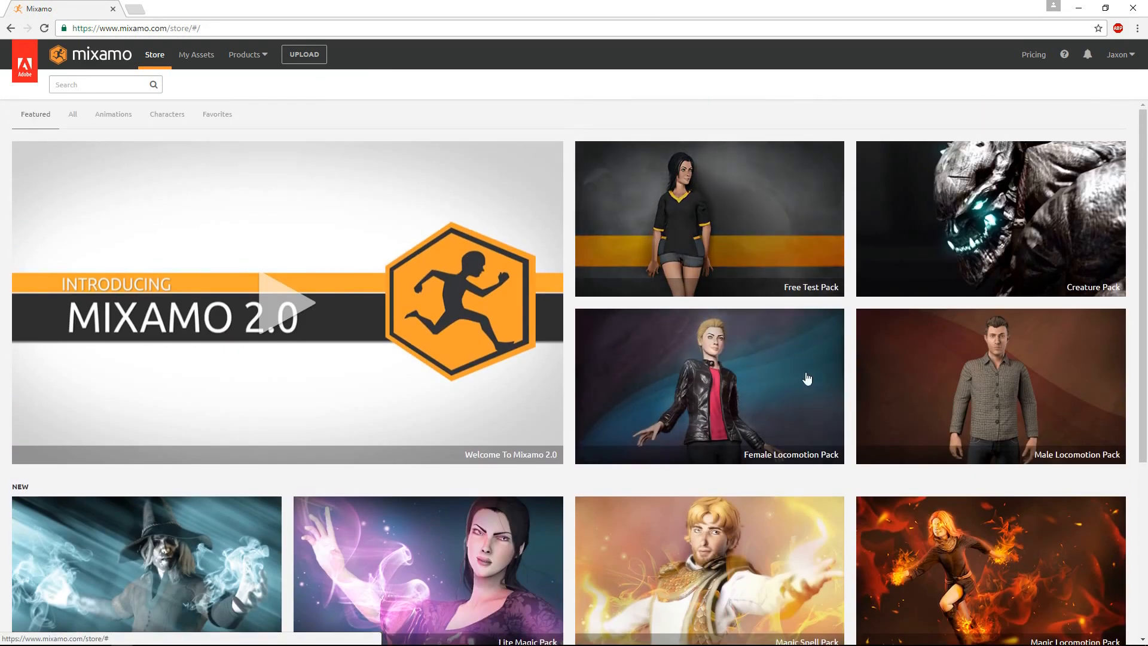
scroll(893, 463, down, 5)
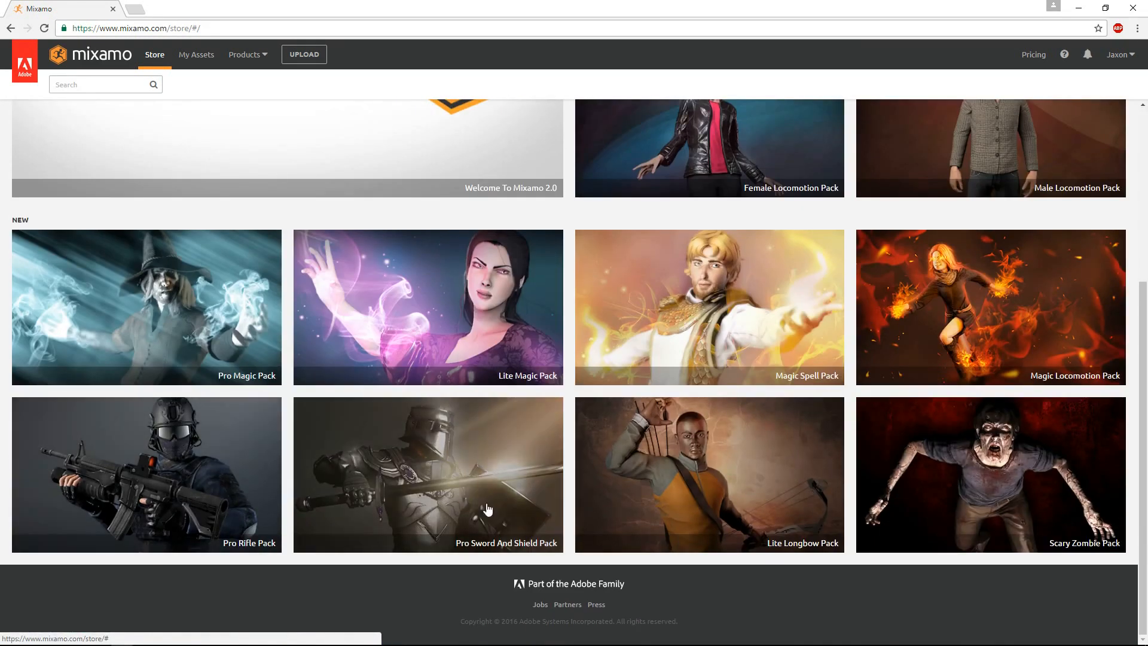
scroll(499, 507, up, 5)
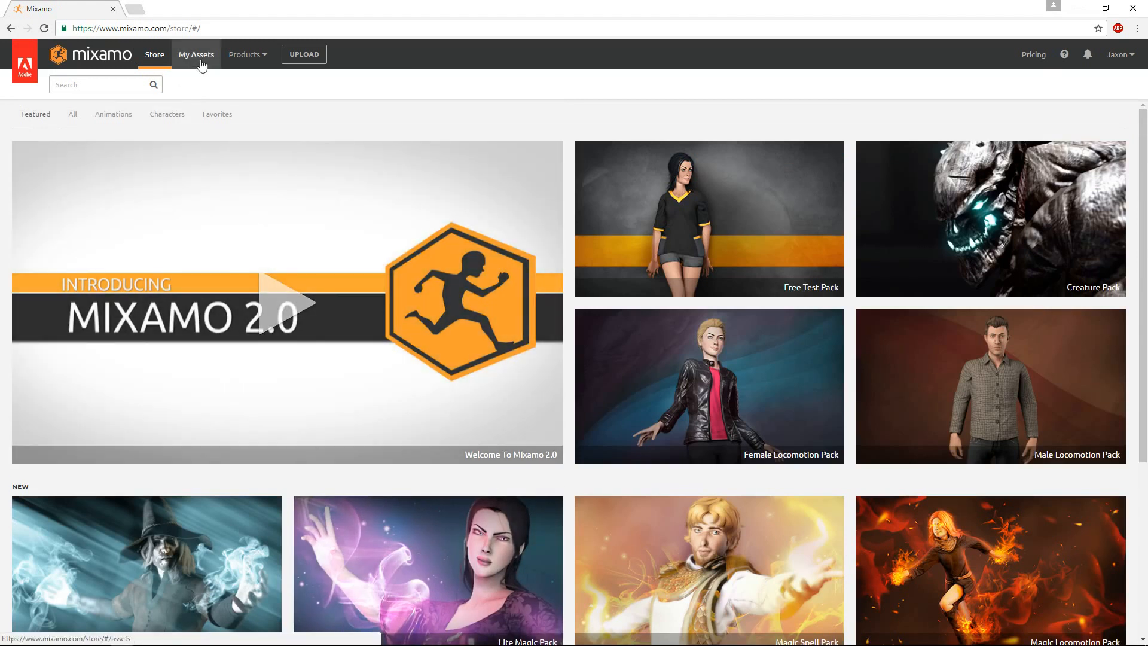
Step: Check the download settings for TestMaleModel in My Assets without queuing it, and view the store's character catalogue
click(201, 59)
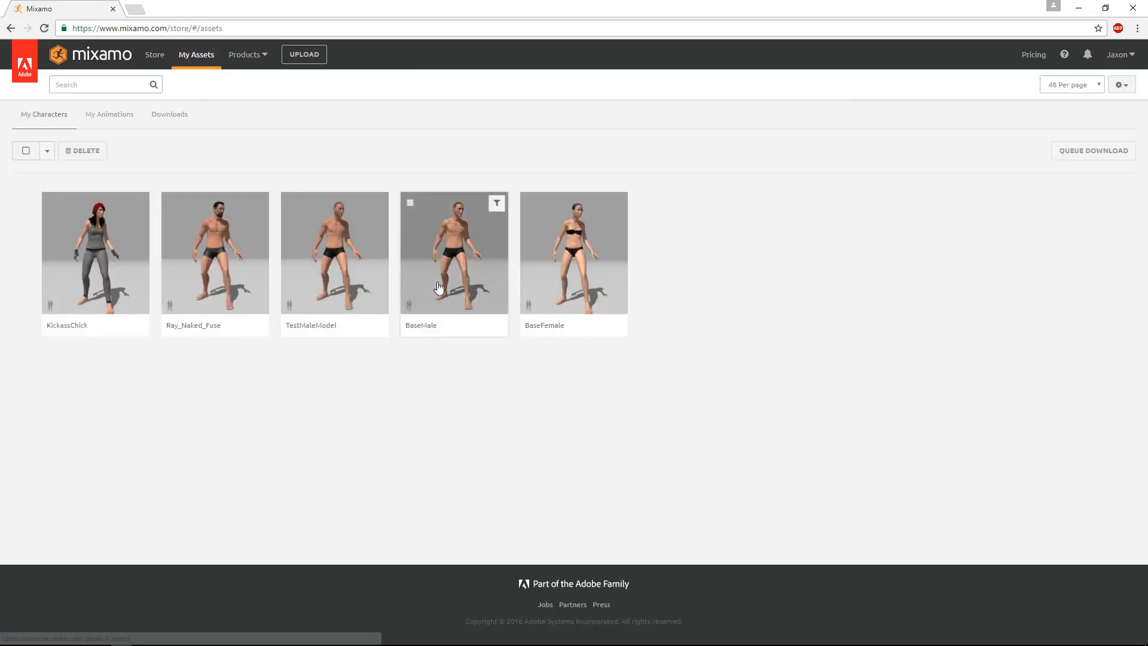
click(382, 263)
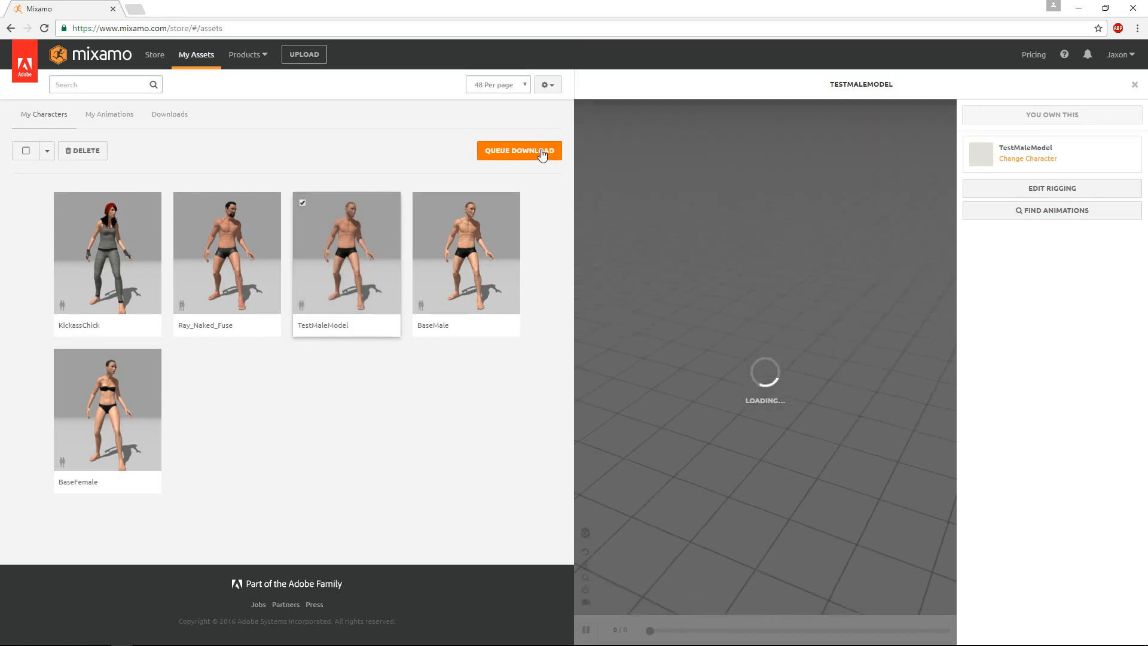
click(543, 153)
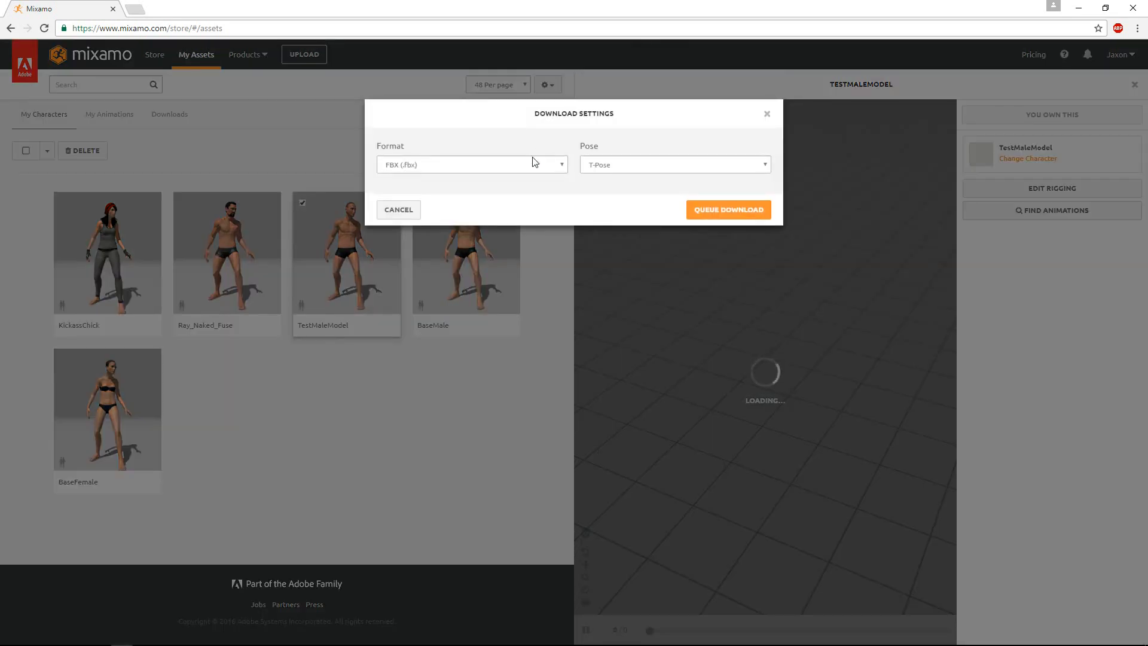
click(768, 115)
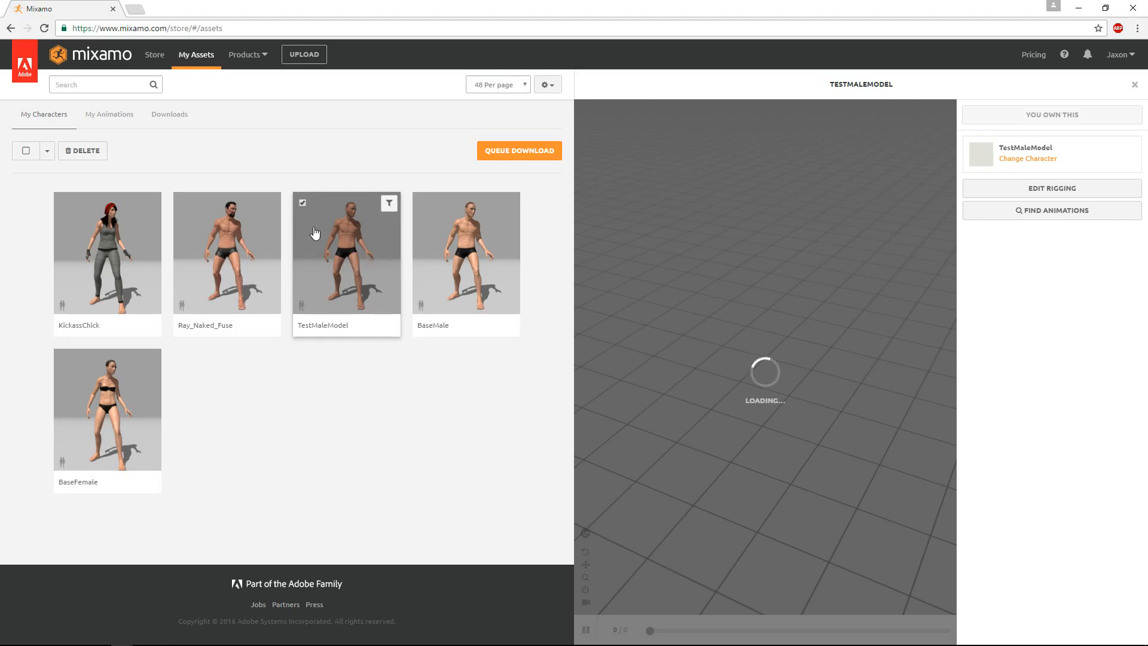
click(150, 55)
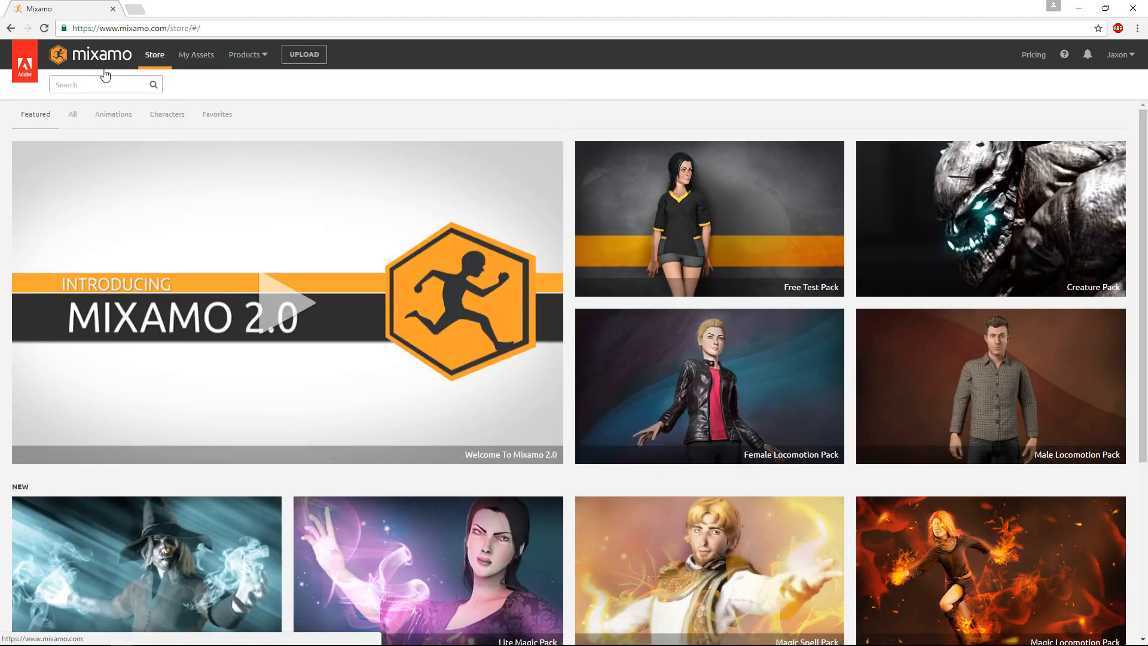
click(168, 117)
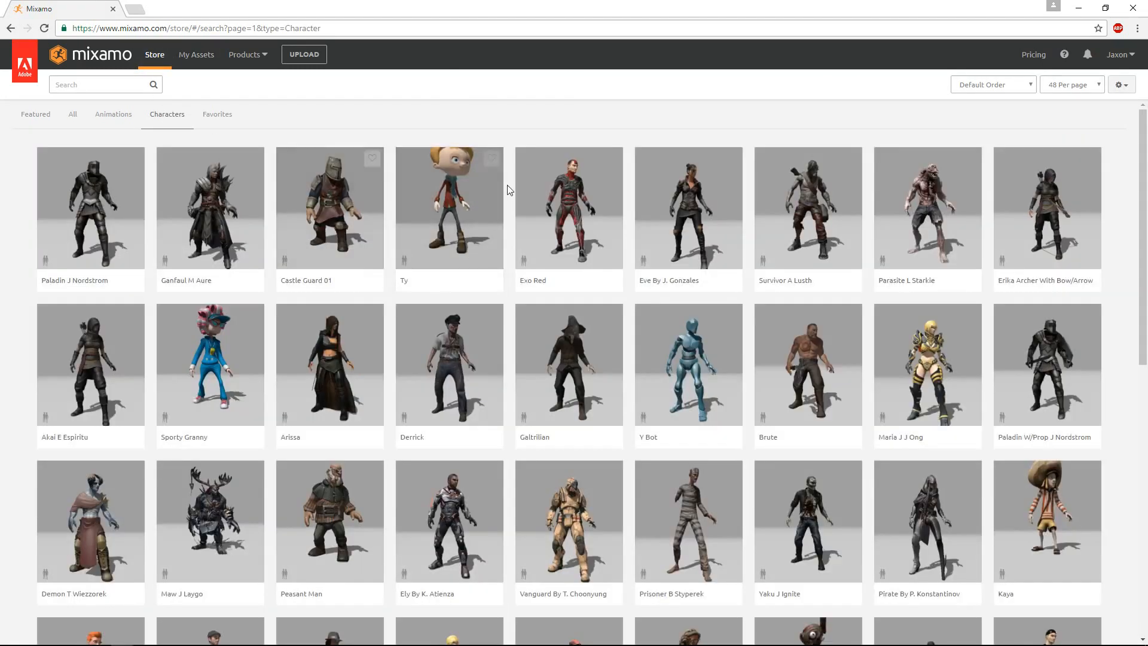
Step: Select the TestMaleModel character in My Assets and find animations for it
click(196, 55)
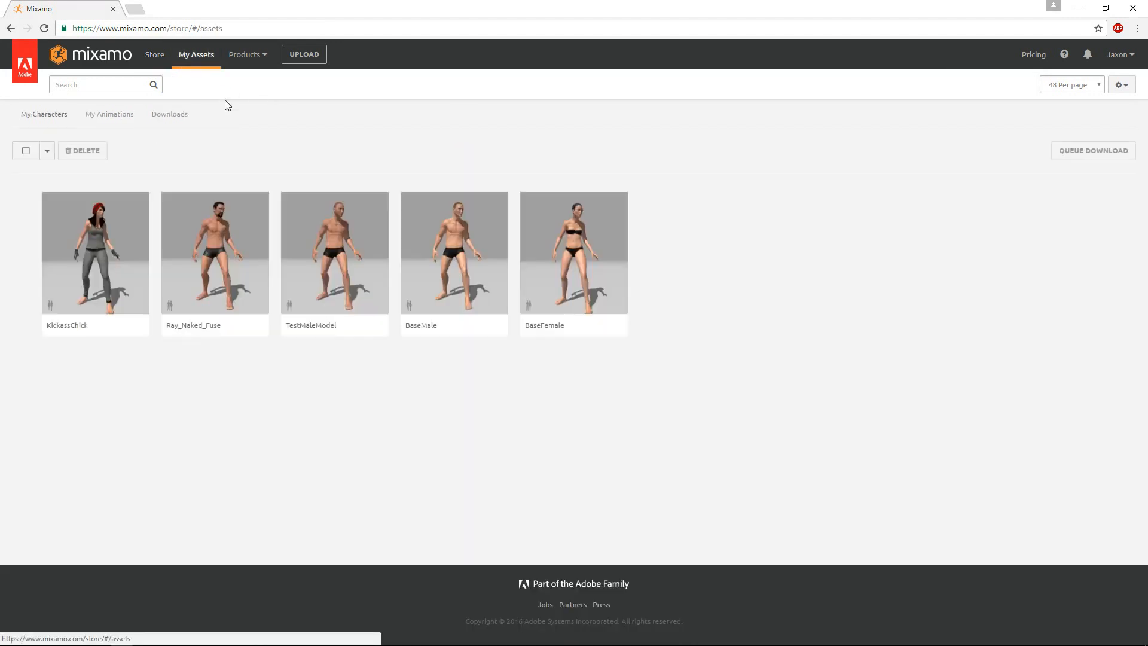
click(346, 251)
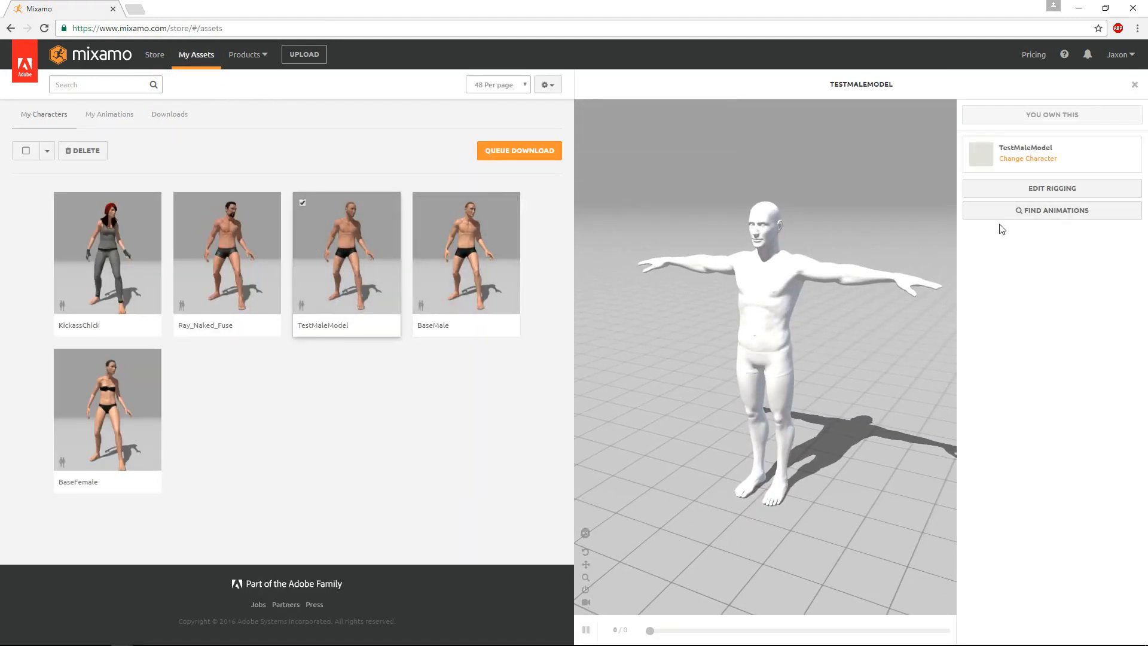
click(1048, 212)
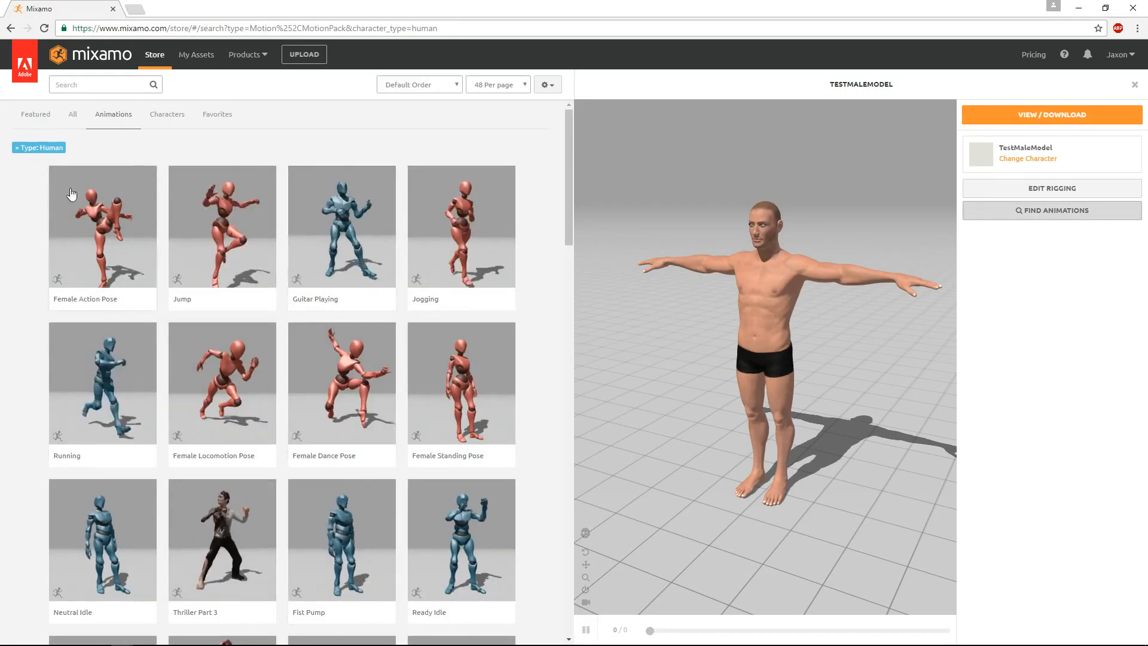
Step: Apply the featured Pro Sword And Shield Pack to TestMaleModel and start customizing the pack
click(48, 118)
scroll(338, 422, down, 7)
scroll(338, 422, down, 7)
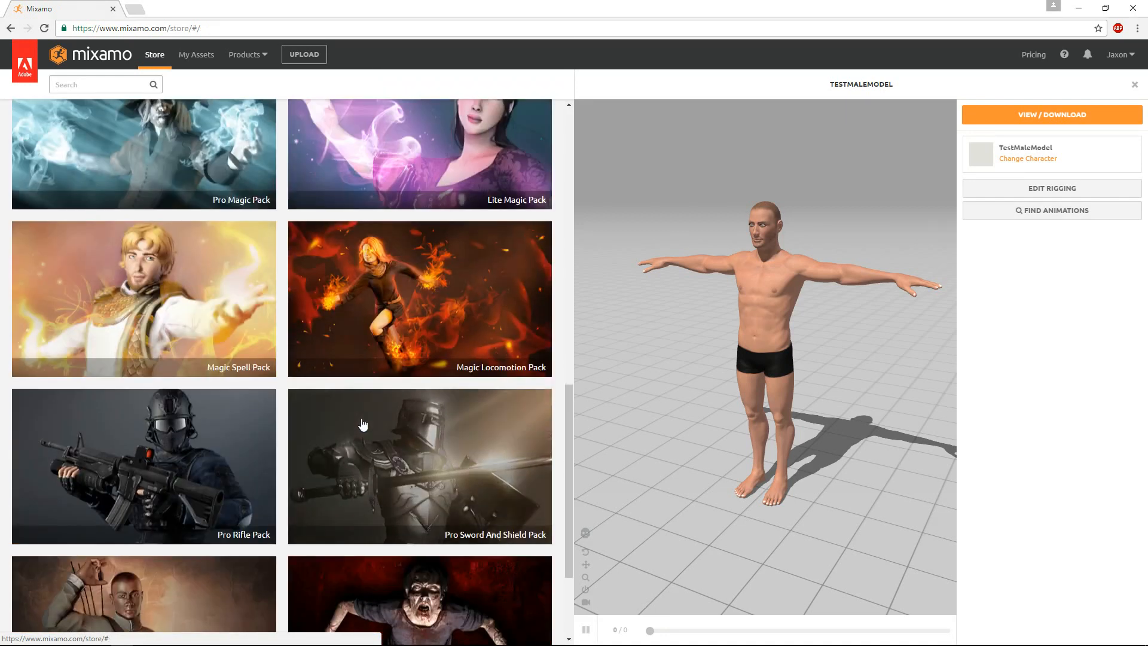
click(468, 364)
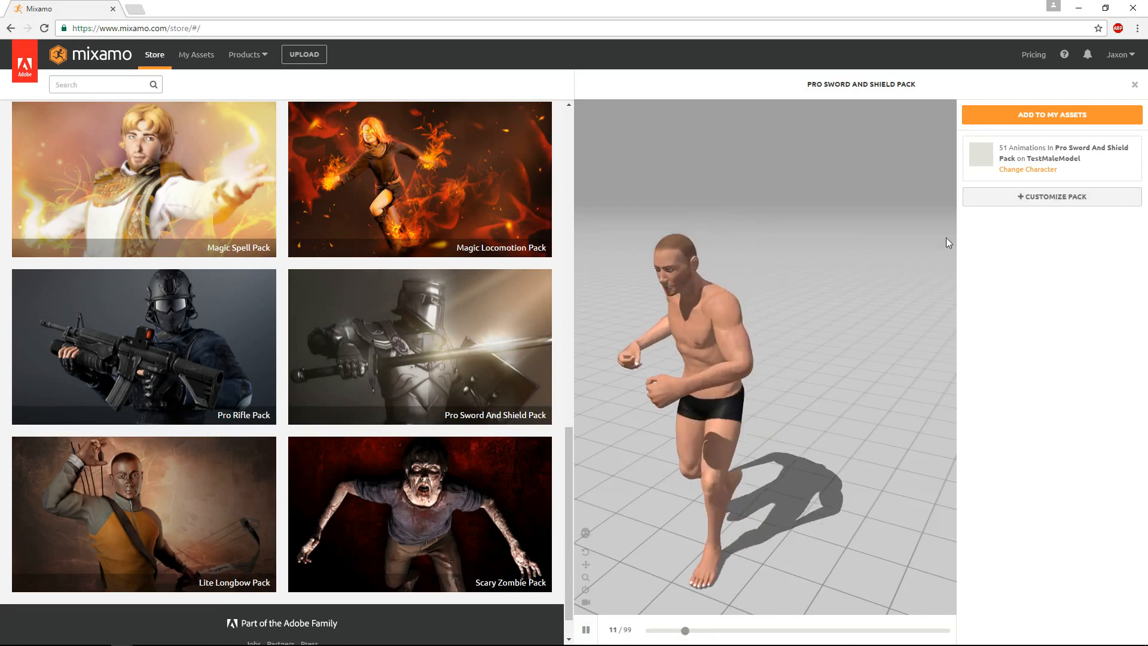
scroll(769, 457, down, 3)
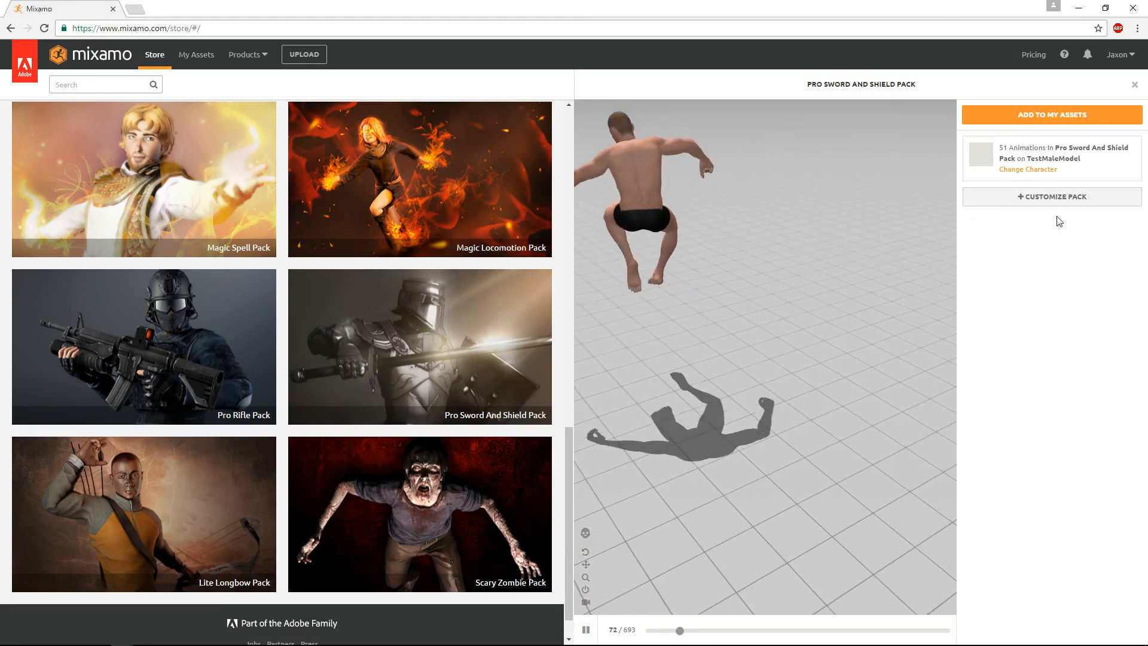
click(987, 199)
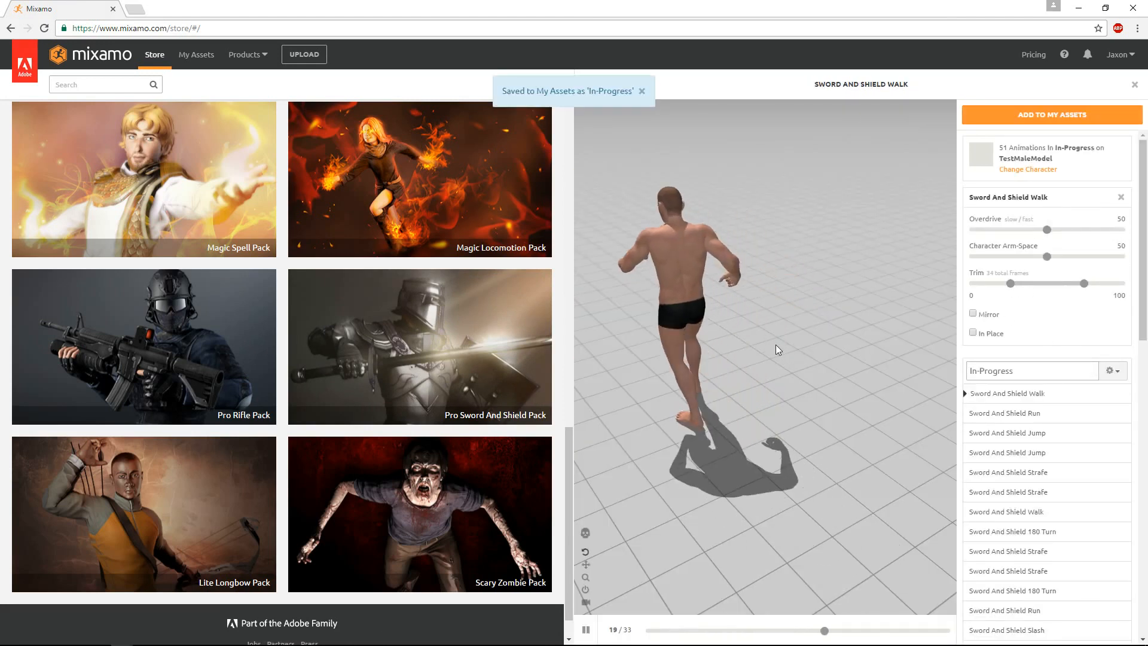
Step: Enable In Place for the first Sword And Shield Walk and the first Sword And Shield Run animations
click(1032, 418)
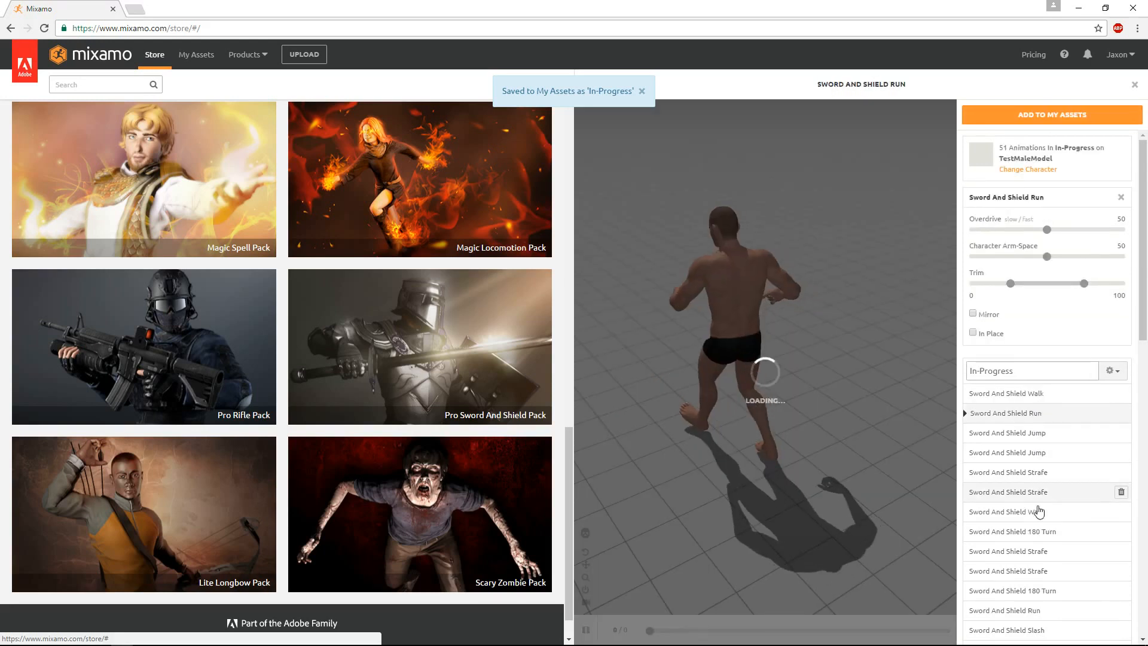
click(1031, 396)
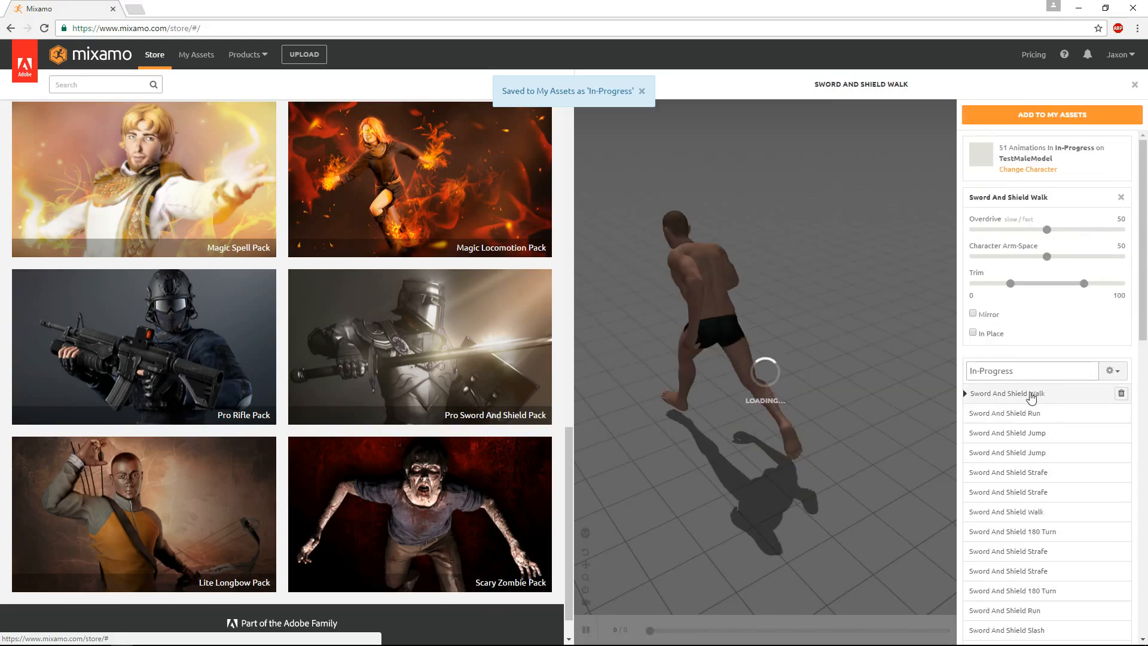
click(973, 332)
click(1037, 415)
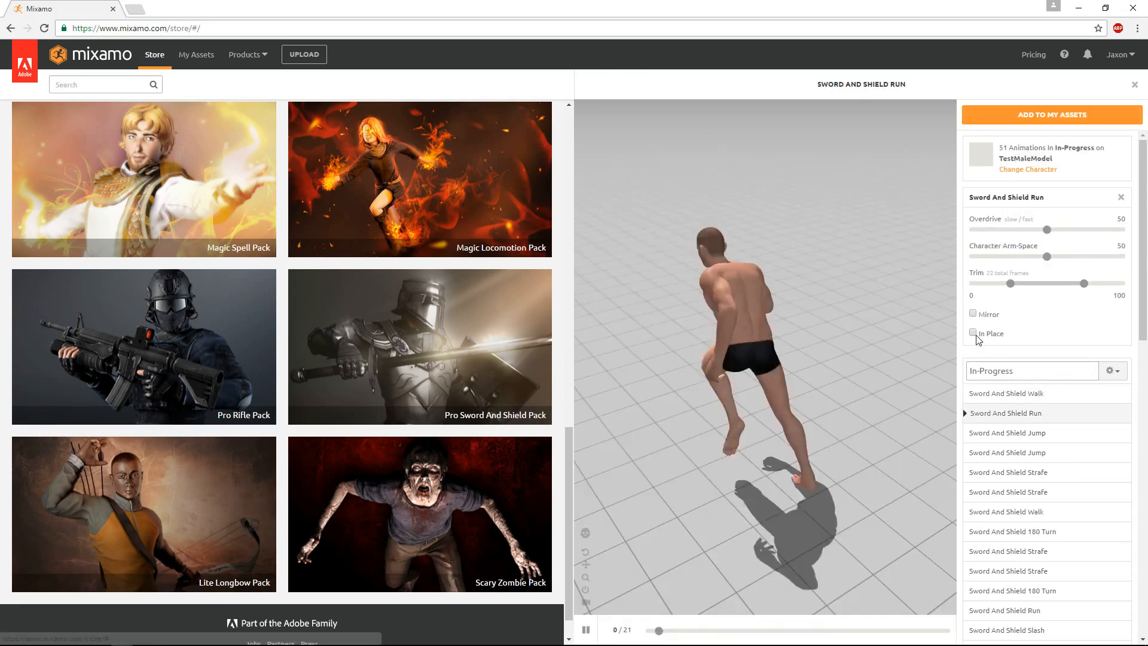
click(973, 333)
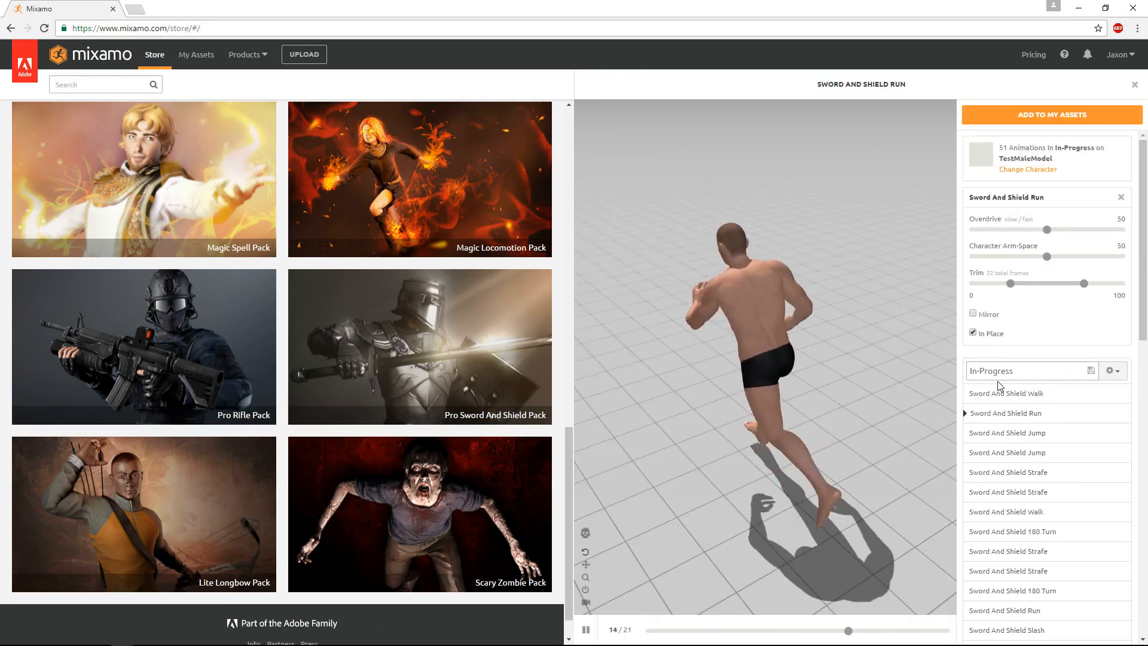
Step: Enable In Place for the first Sword And Shield Jump and for the Strafe animations listed below the two jumps
click(1036, 432)
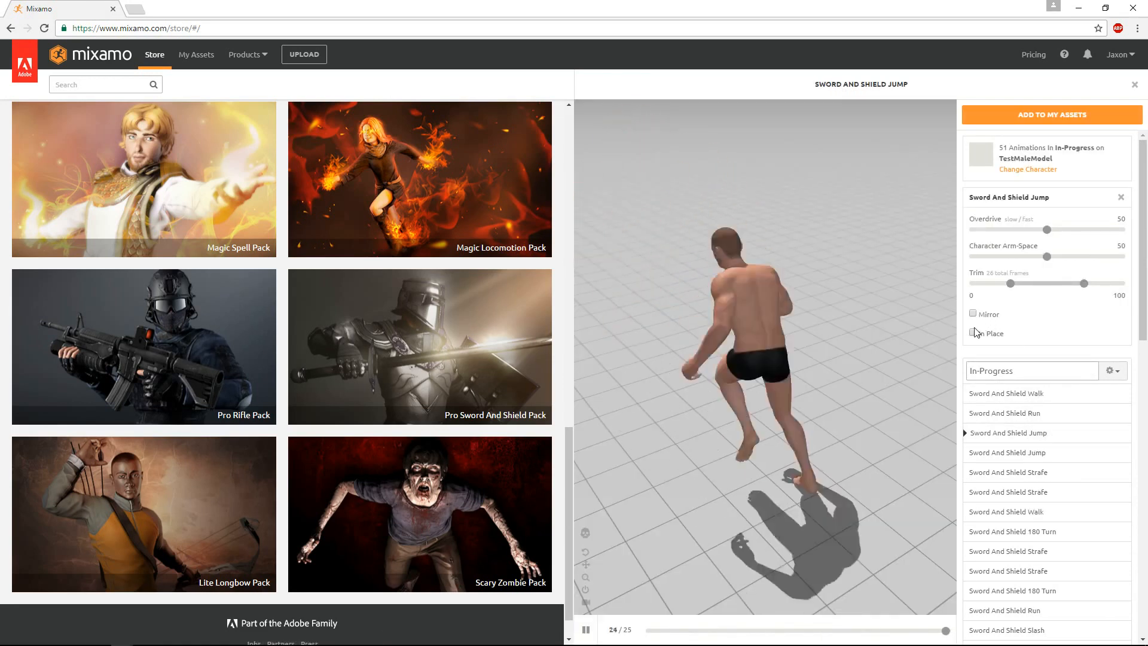
click(973, 333)
click(1047, 453)
click(1045, 469)
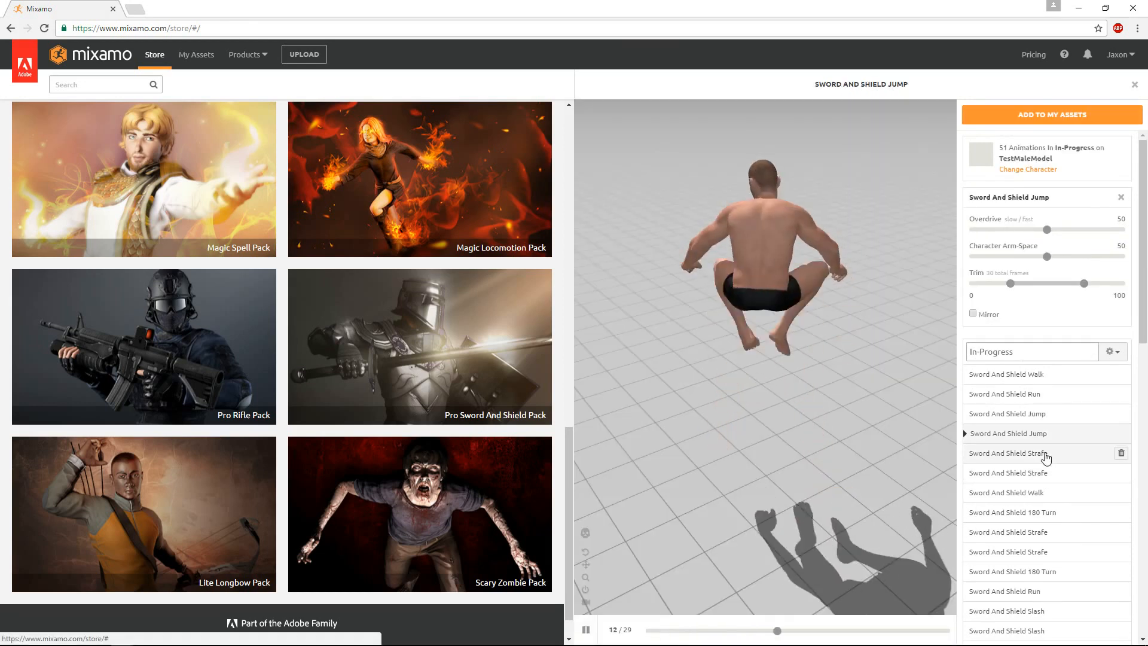
click(973, 333)
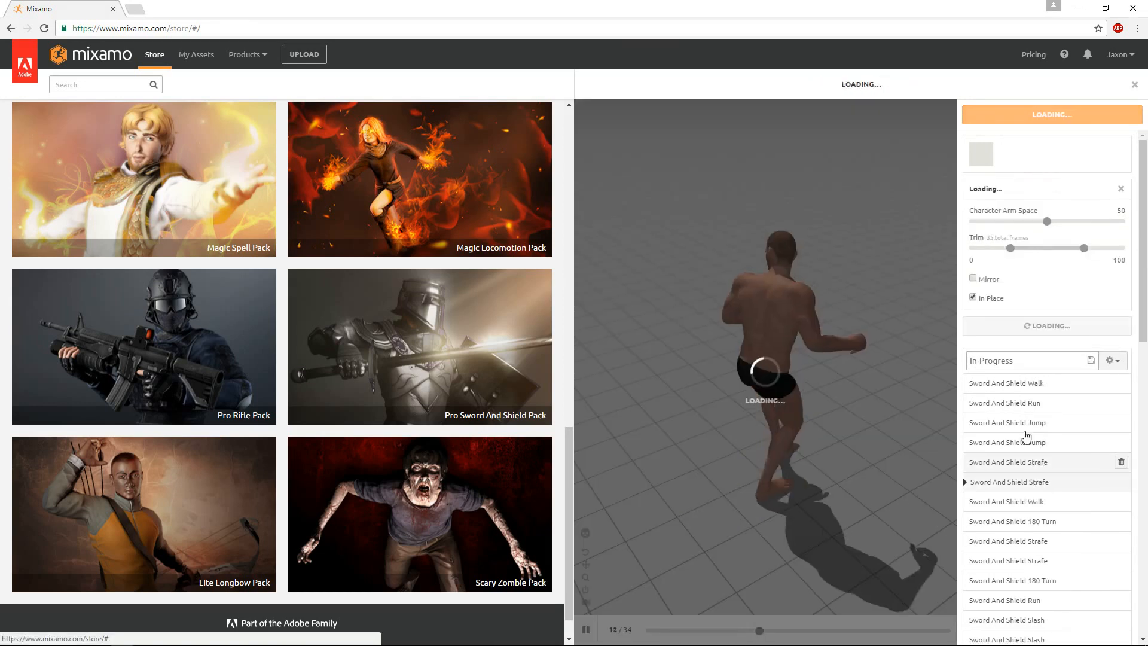
Step: Enable In Place for the second Sword And Shield Walk and for the Strafe just below the first 180 Turn
click(1039, 491)
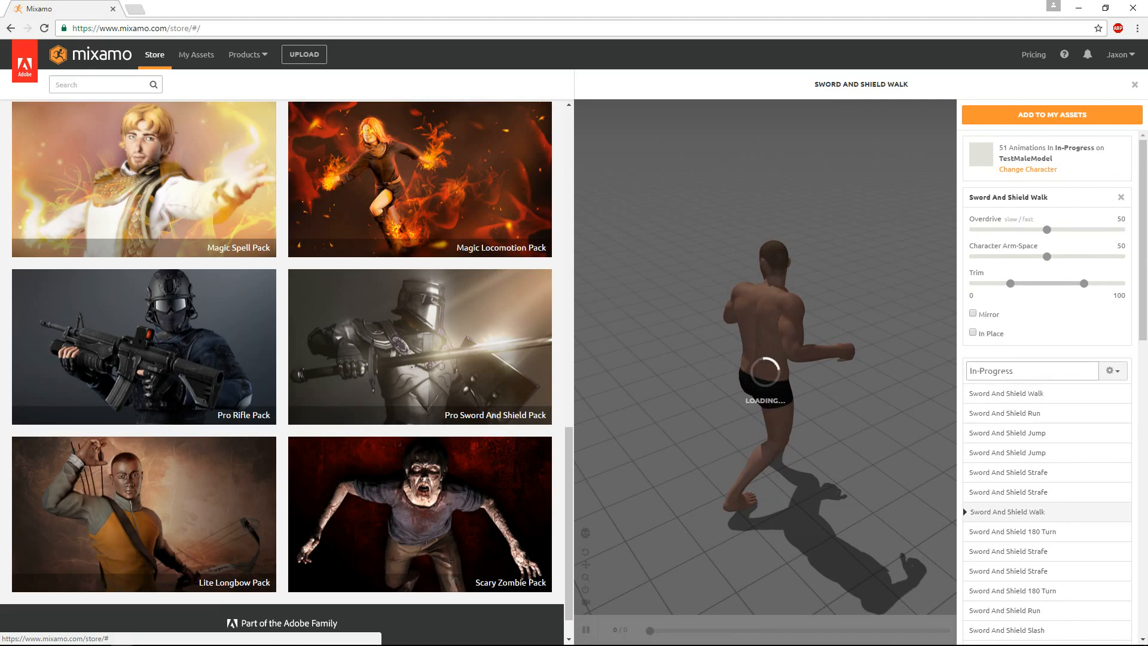
click(973, 332)
click(1062, 510)
click(1058, 531)
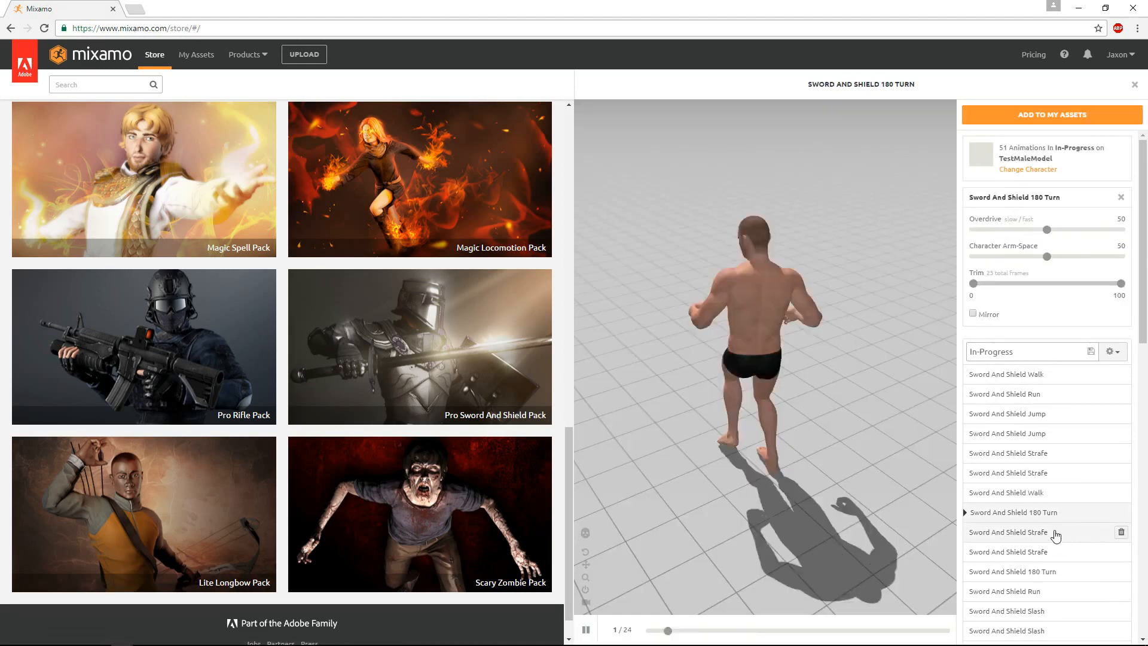
click(1056, 551)
click(973, 332)
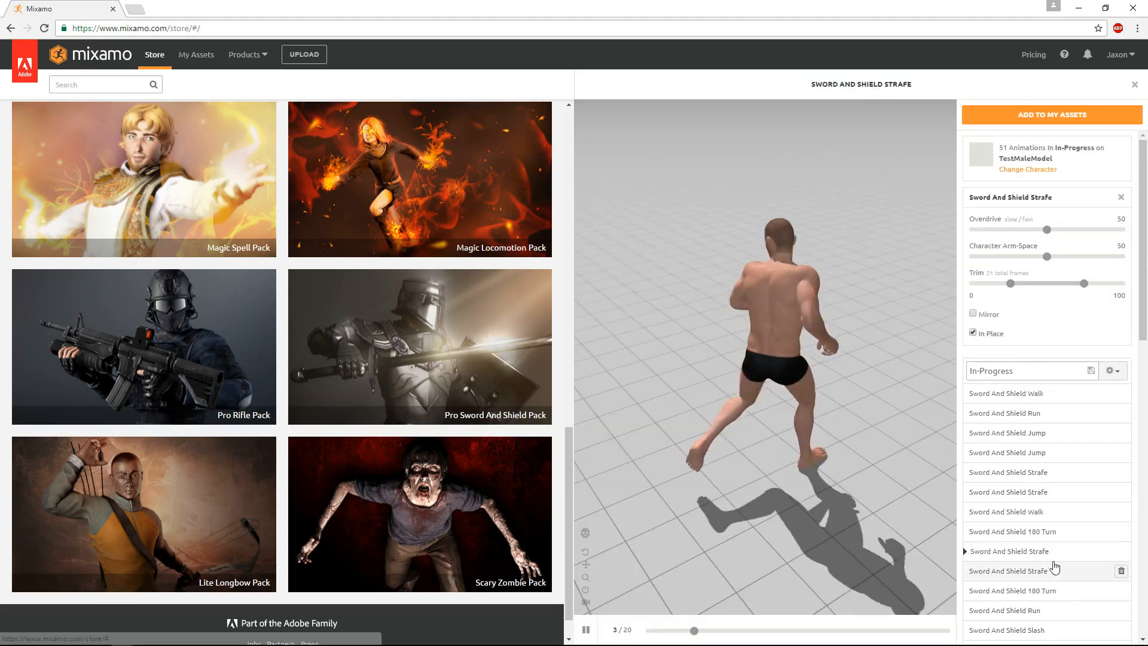
Step: Enable In Place for the Sword And Shield Strafe just above the second 180 Turn
click(1054, 570)
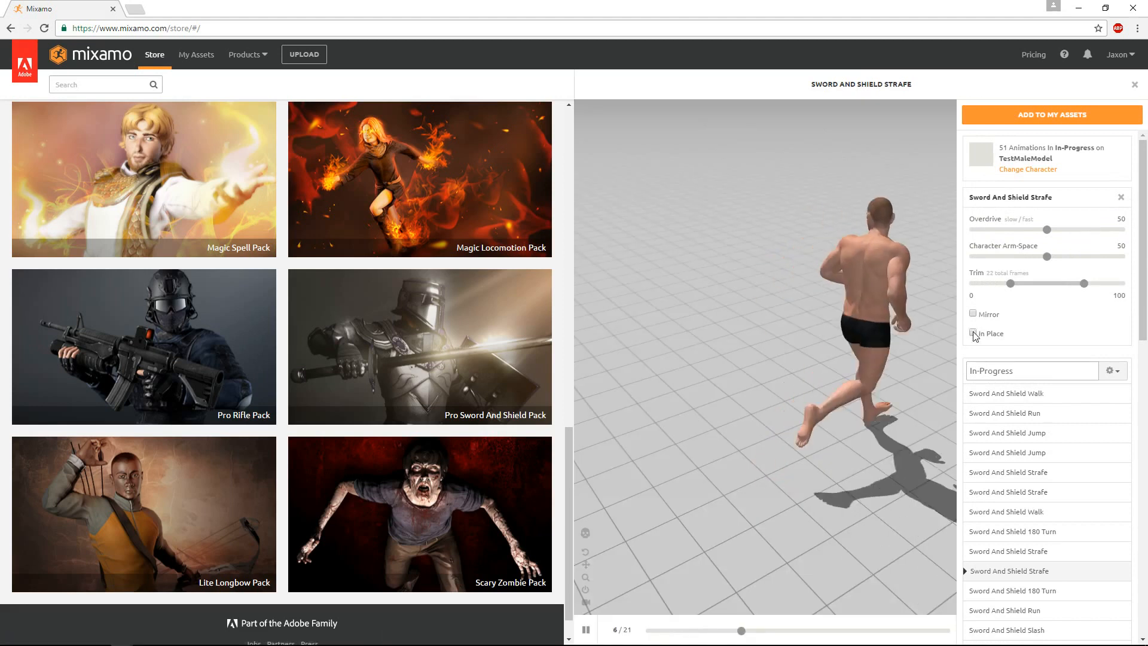
click(974, 332)
scroll(1059, 545, down, 2)
scroll(1058, 545, down, 1)
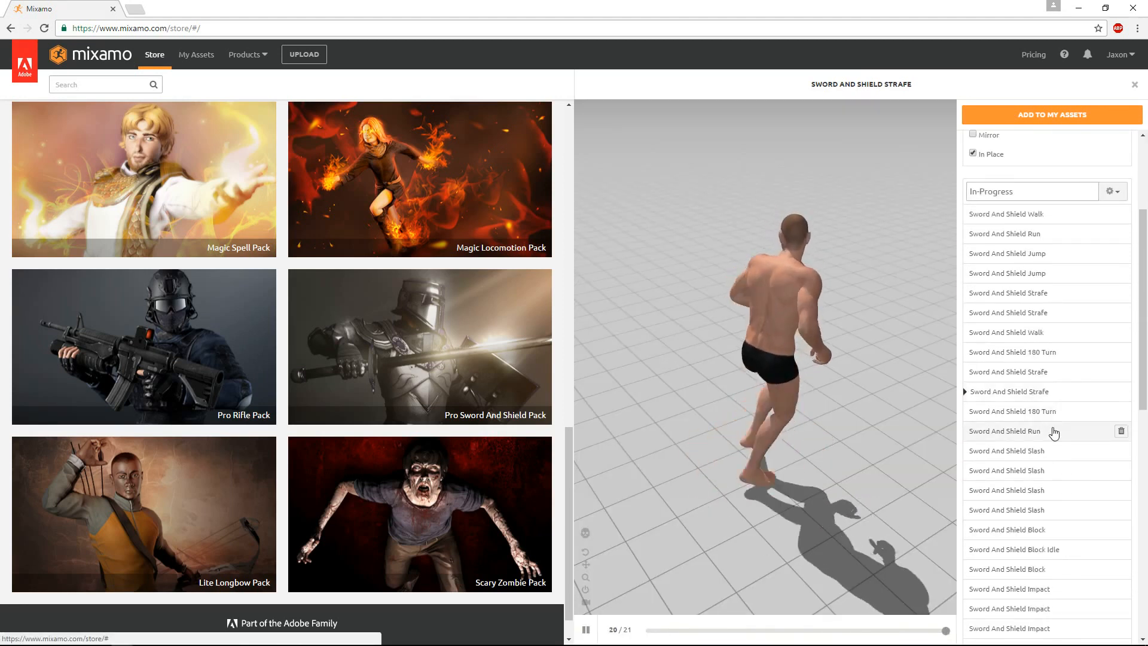
Step: Preview the second Sword And Shield Run and the four Slash animations below it, checking for an In Place option
click(1054, 431)
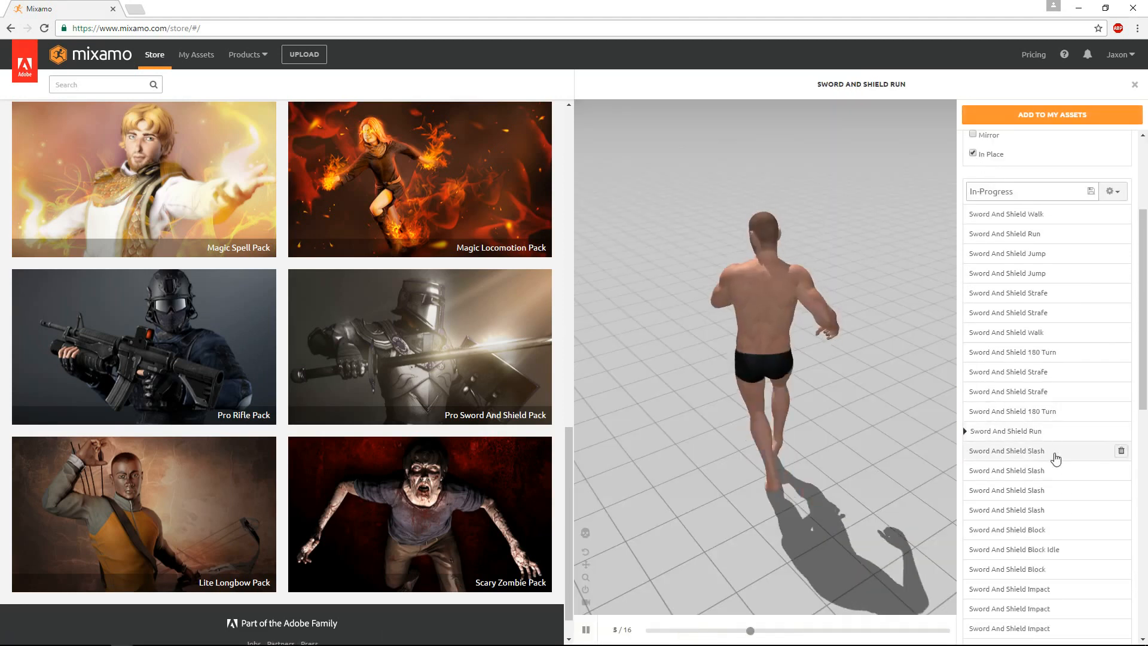
click(1054, 453)
scroll(1061, 353, up, 3)
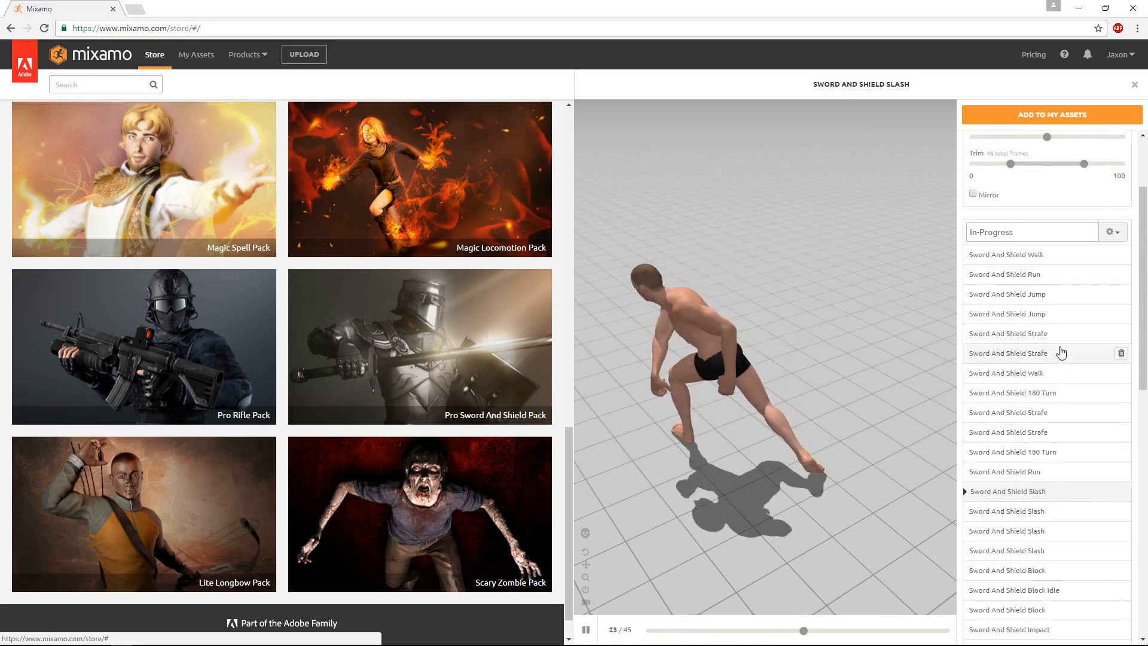
scroll(1022, 342, down, 4)
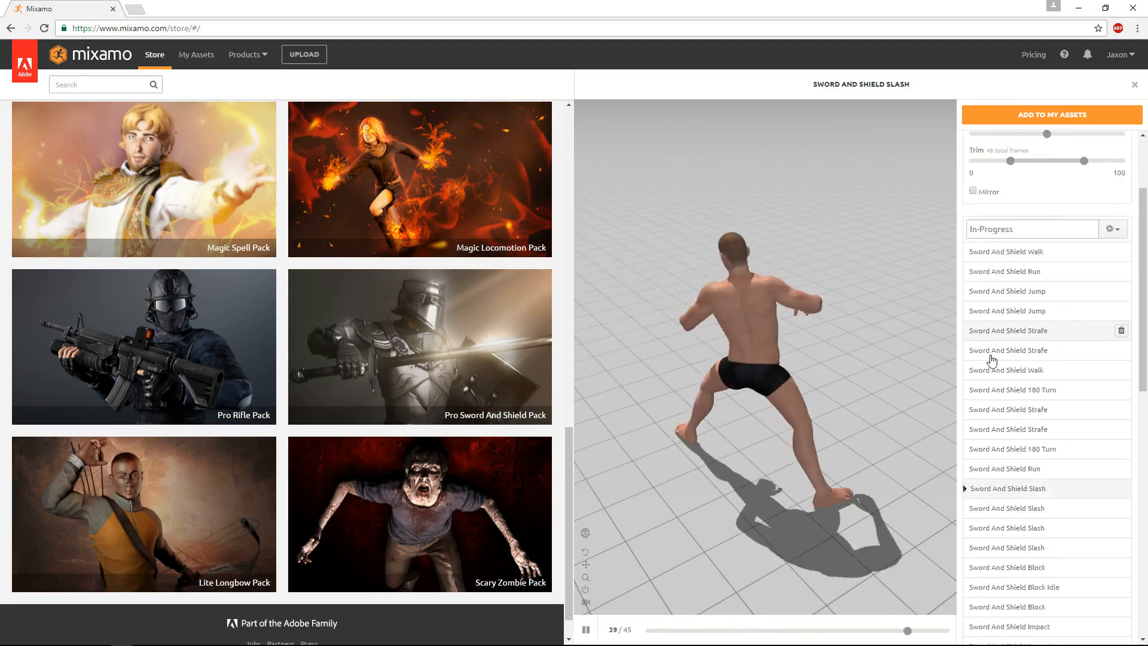
click(1025, 393)
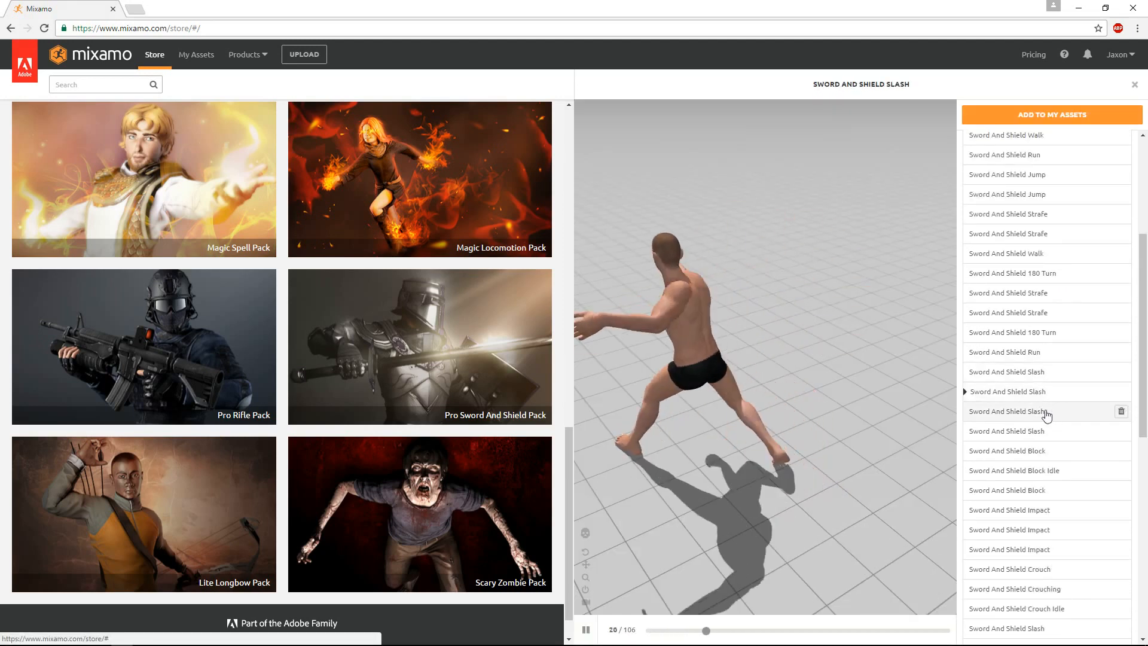
click(1047, 411)
click(1046, 434)
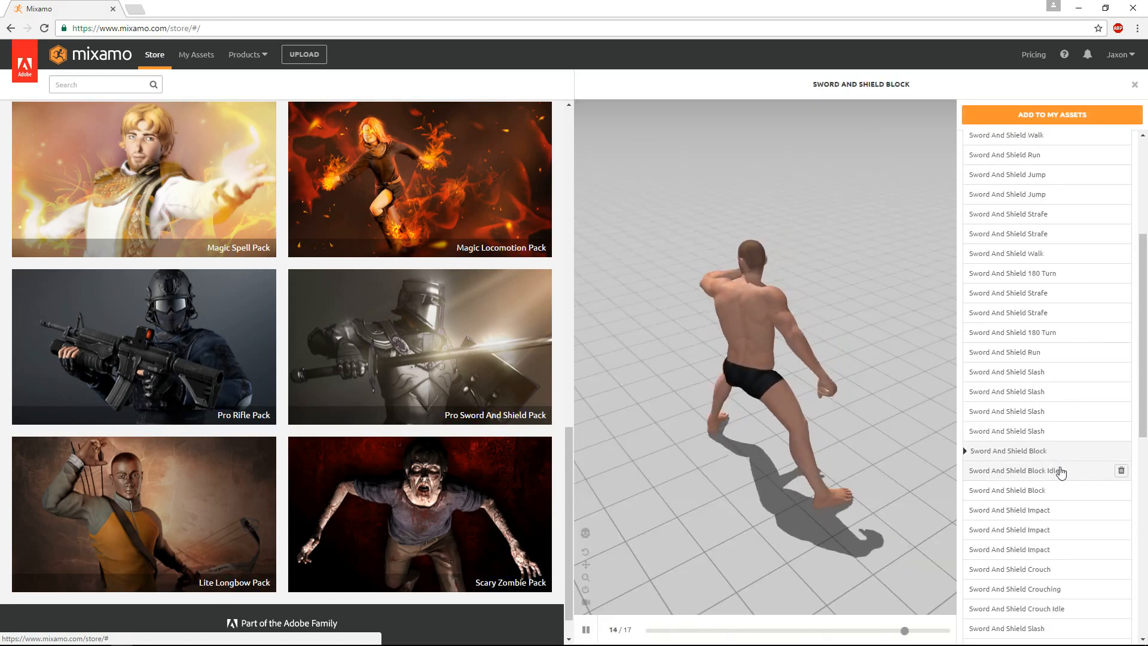
Step: Preview the Sword And Shield Block Idle, second Block, three Impact and Crouch animations
click(1056, 471)
click(1053, 494)
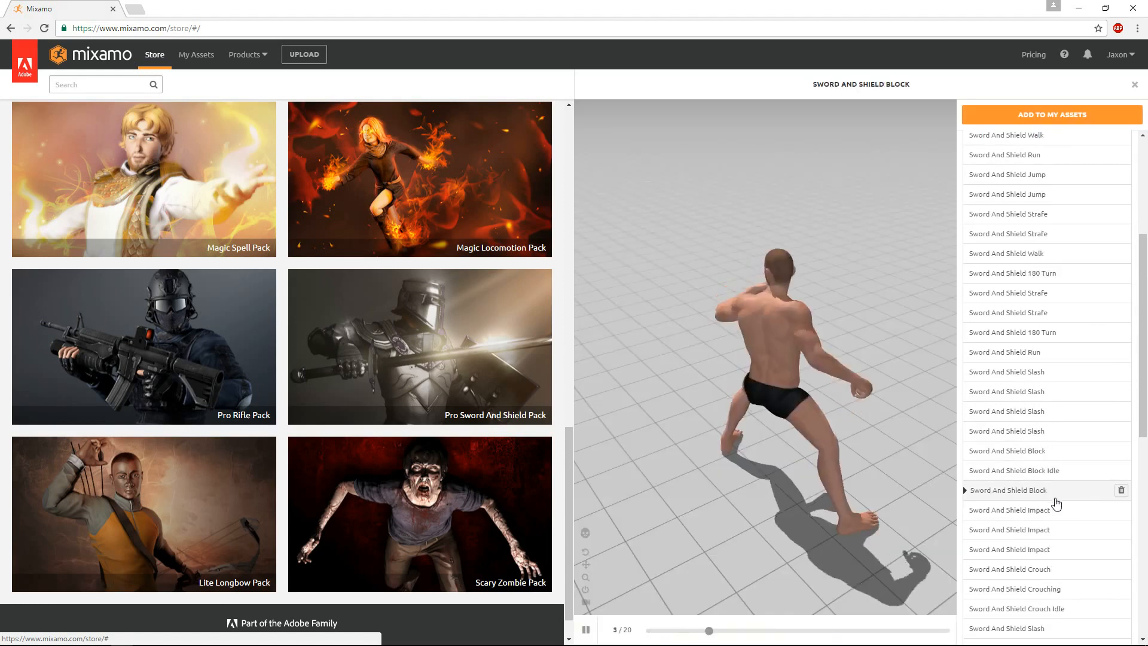
click(1067, 513)
scroll(1067, 513, down, 1)
click(1059, 470)
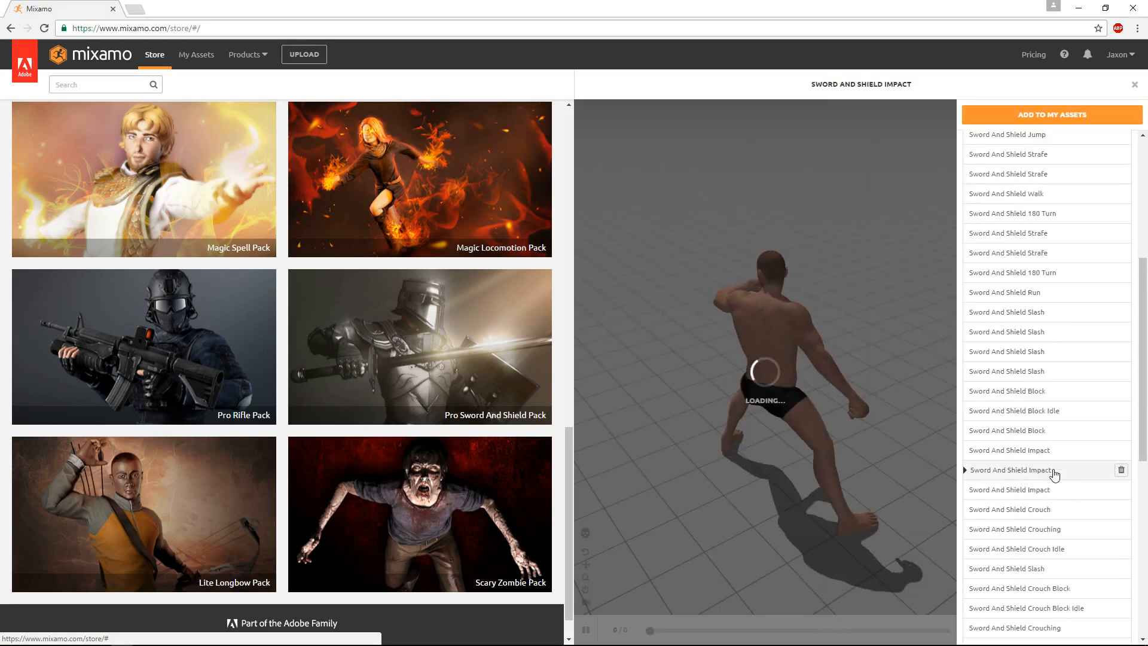
click(1058, 490)
click(1061, 518)
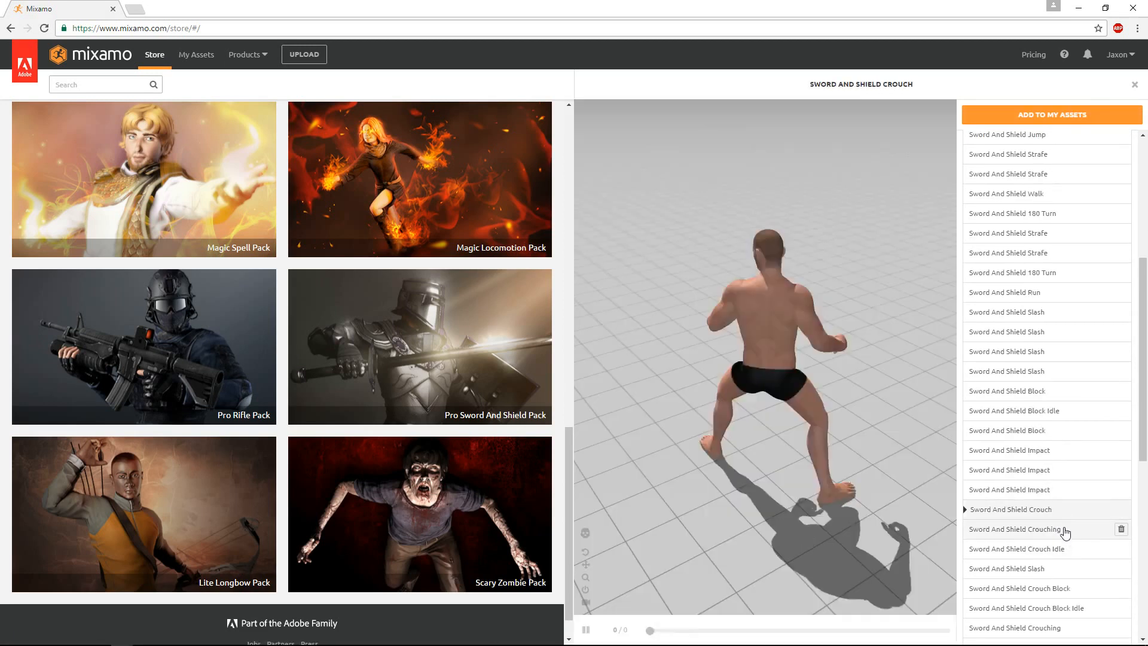
Step: Preview the Sword And Shield Crouching, Crouch Idle, crouched Slash and Crouch Block animations, and review the remaining list down to Sheath Sword 2
click(1064, 531)
click(1069, 550)
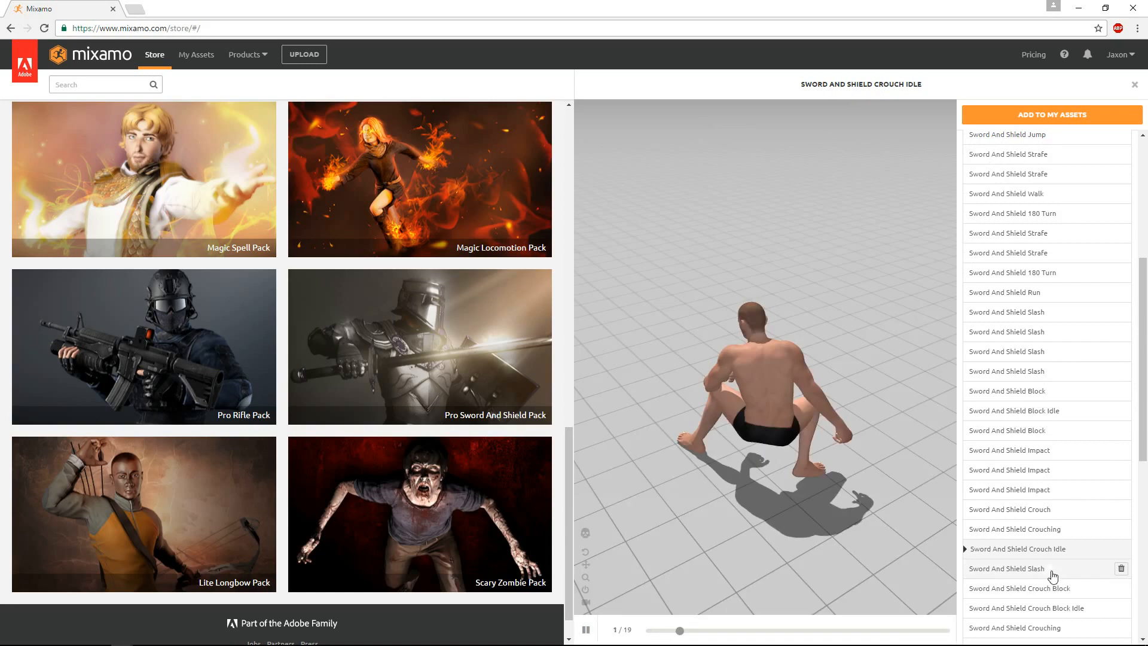
click(1057, 568)
scroll(1062, 565, down, 2)
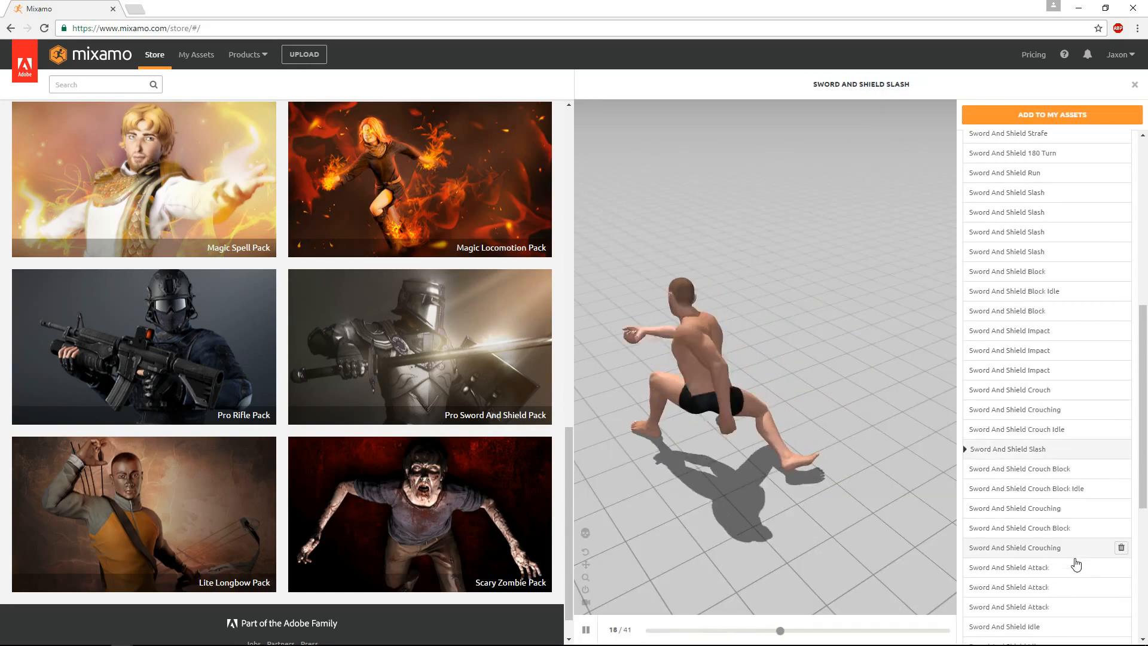
click(1077, 469)
scroll(1064, 515, down, 1)
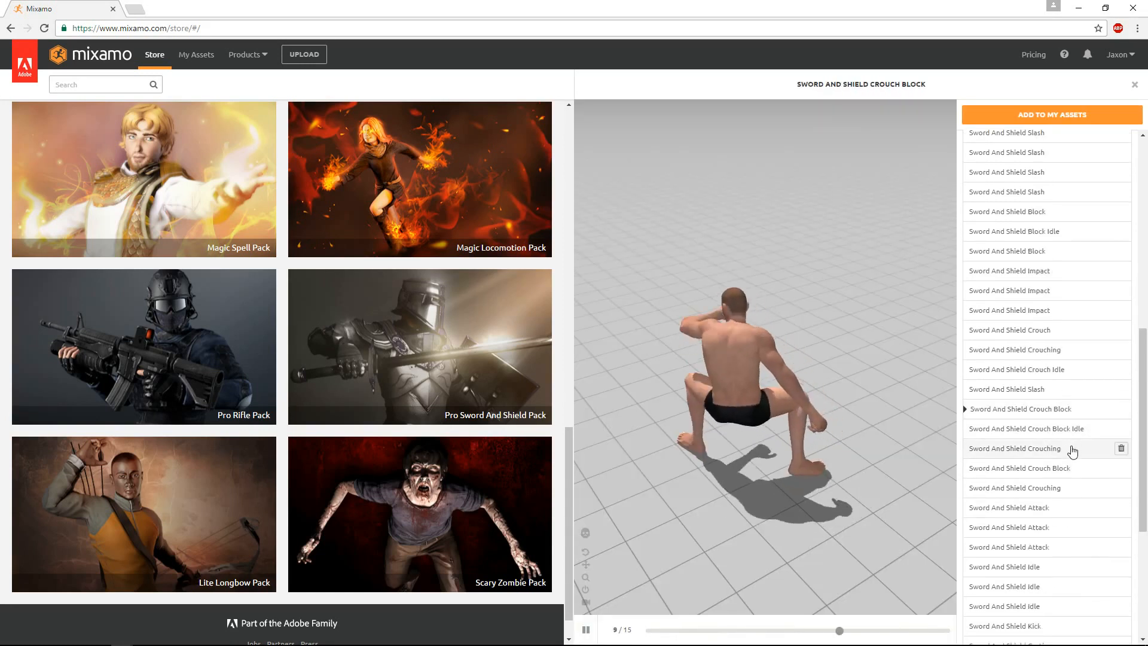
click(1073, 451)
scroll(1064, 573, down, 2)
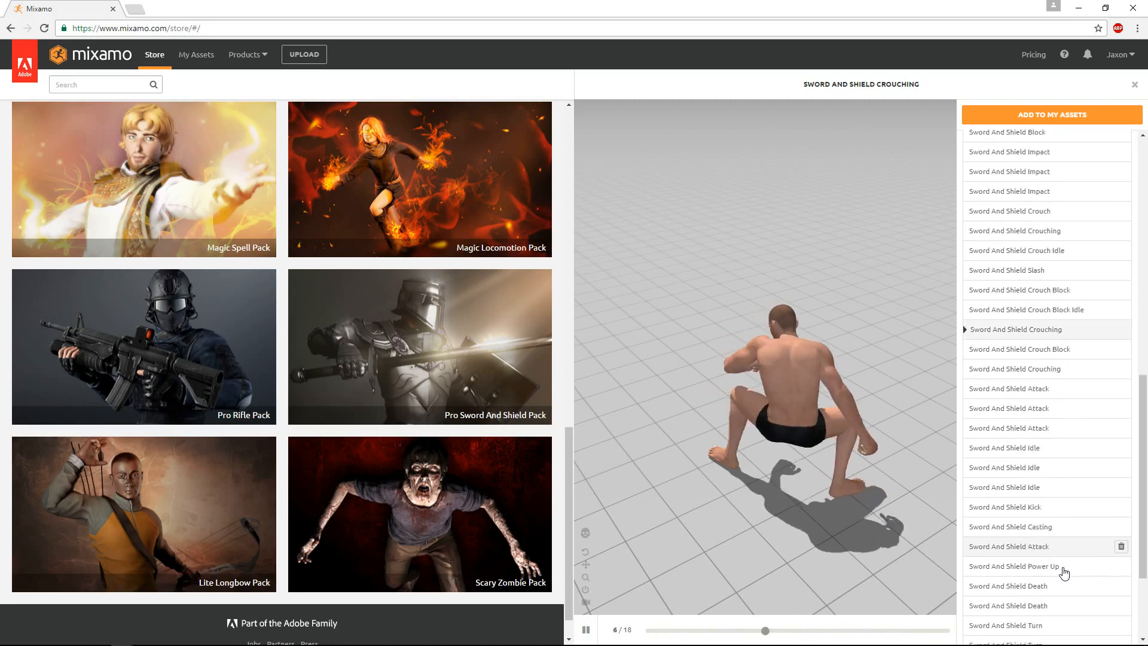
scroll(1064, 569, down, 1)
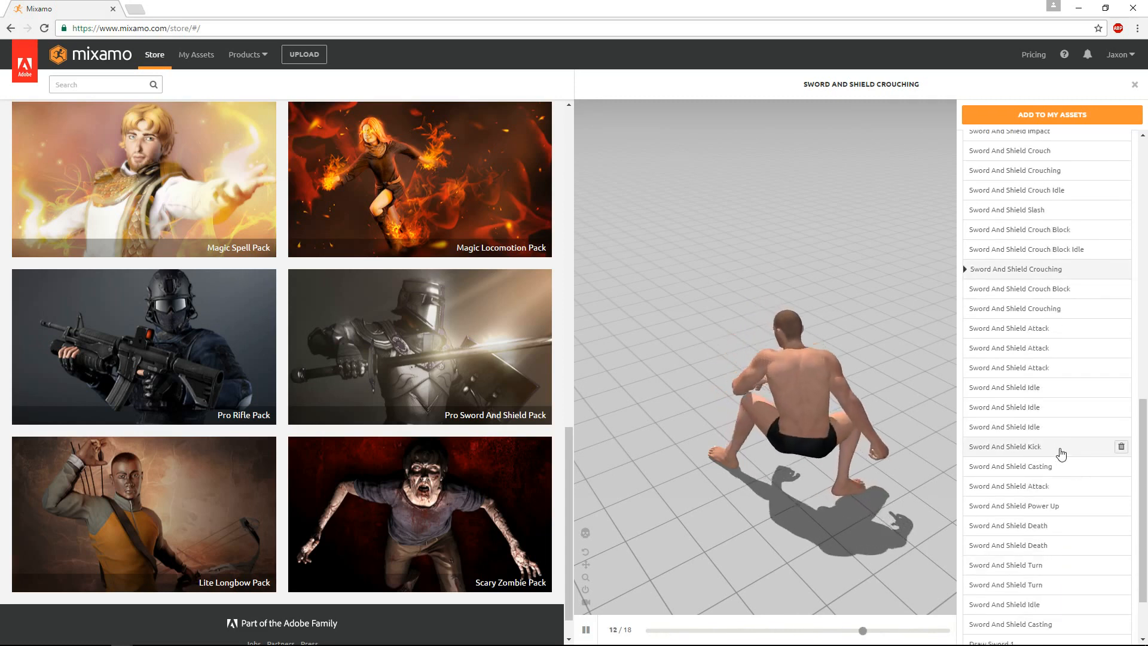
scroll(1063, 565, down, 2)
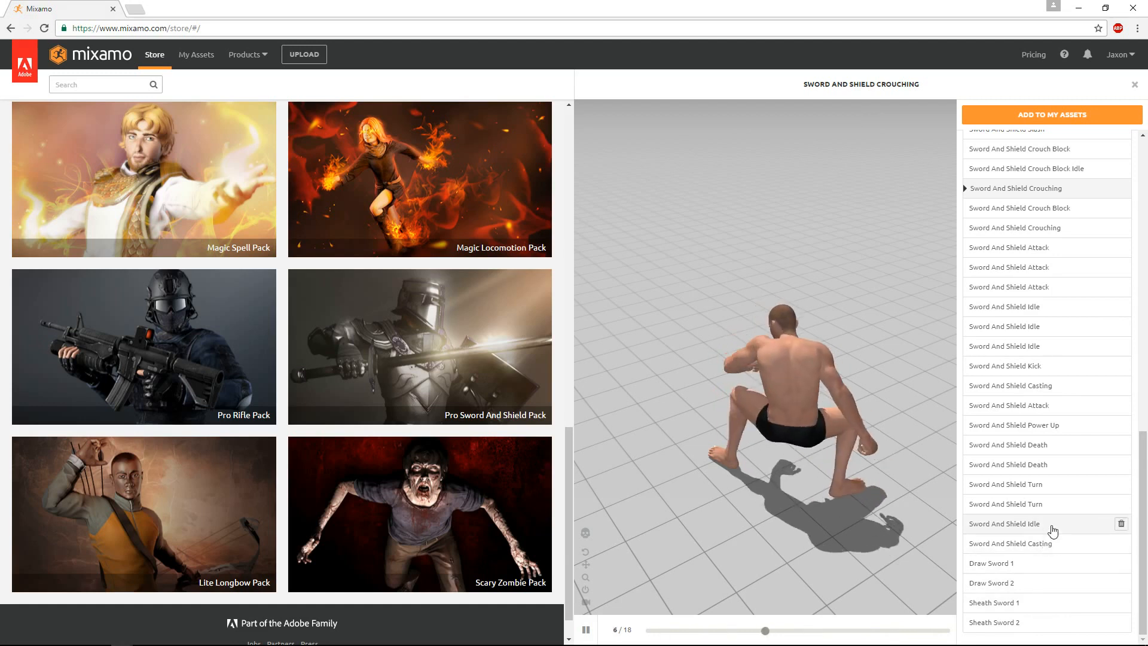
scroll(1052, 529, up, 10)
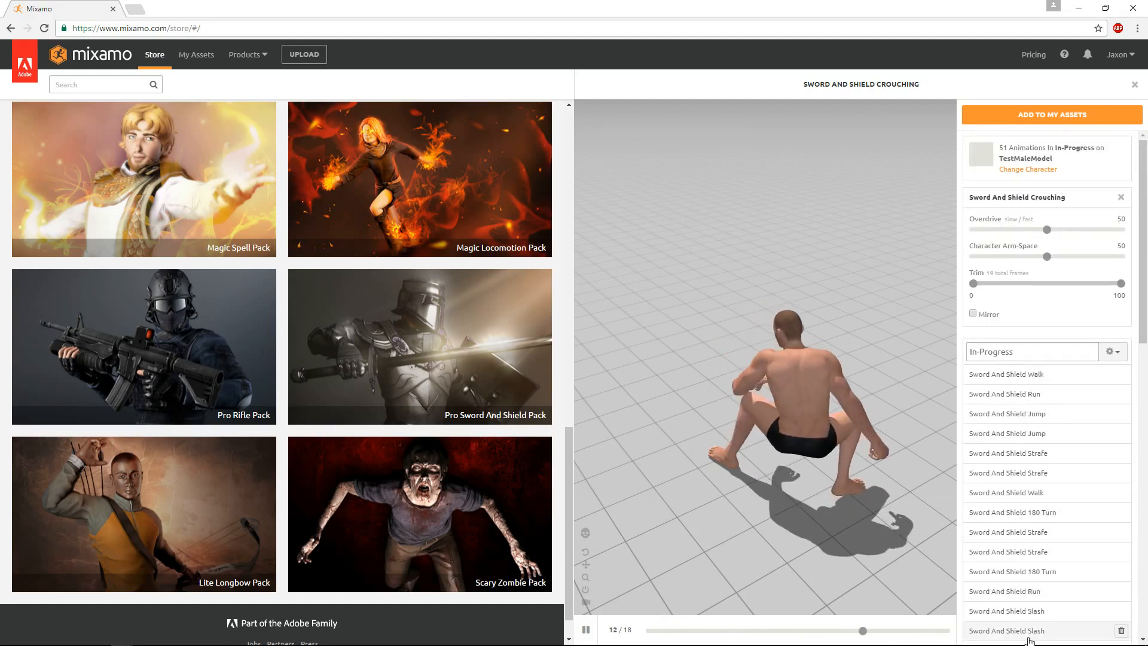
Step: Add the In-Progress pack on TestMaleModel to My Assets and open it in My Animations, previewing its first Run
click(1039, 114)
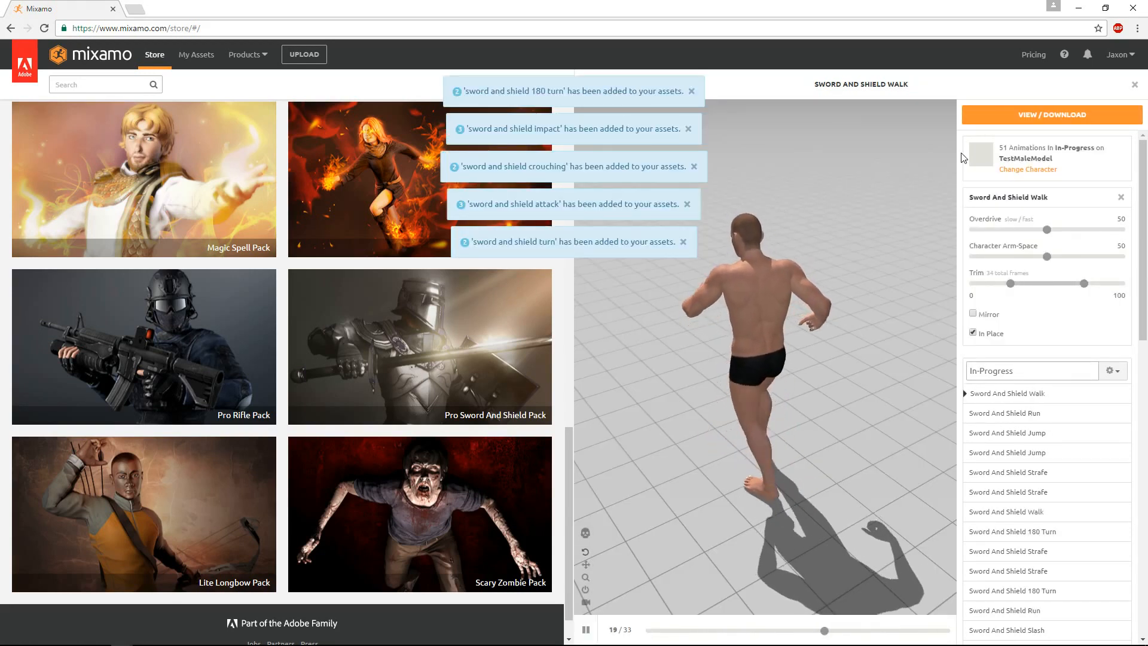
click(1062, 117)
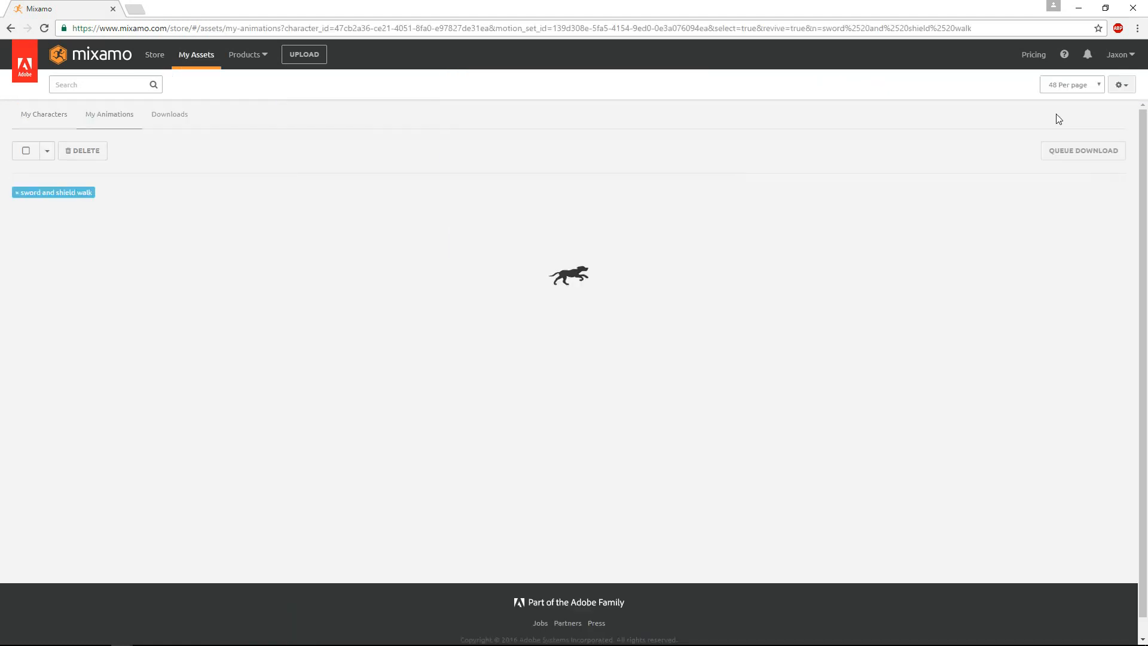
click(127, 307)
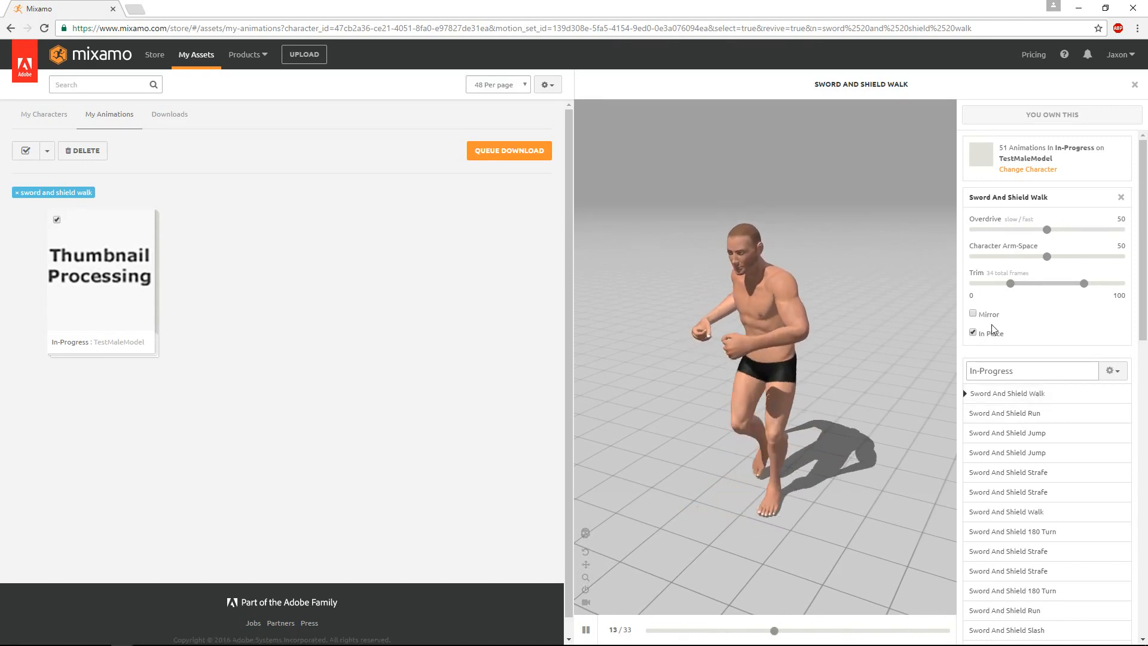
click(1038, 412)
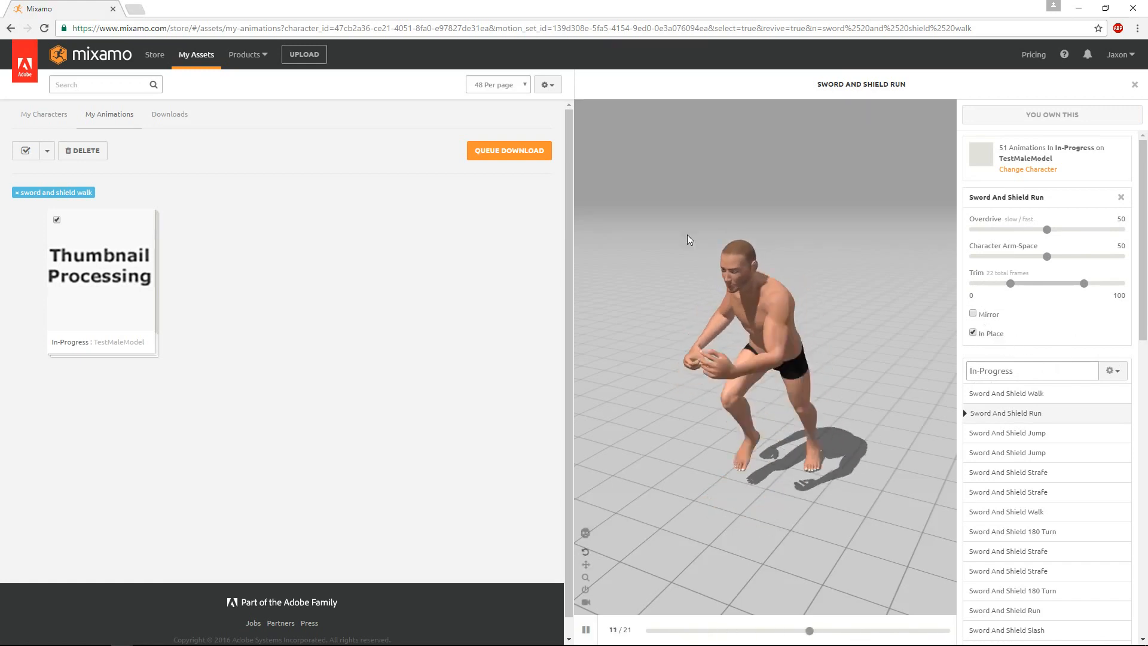
Step: Queue the In-Progress pack for download in the FBX for Unreal Engine 4 (.fbx) format
click(511, 152)
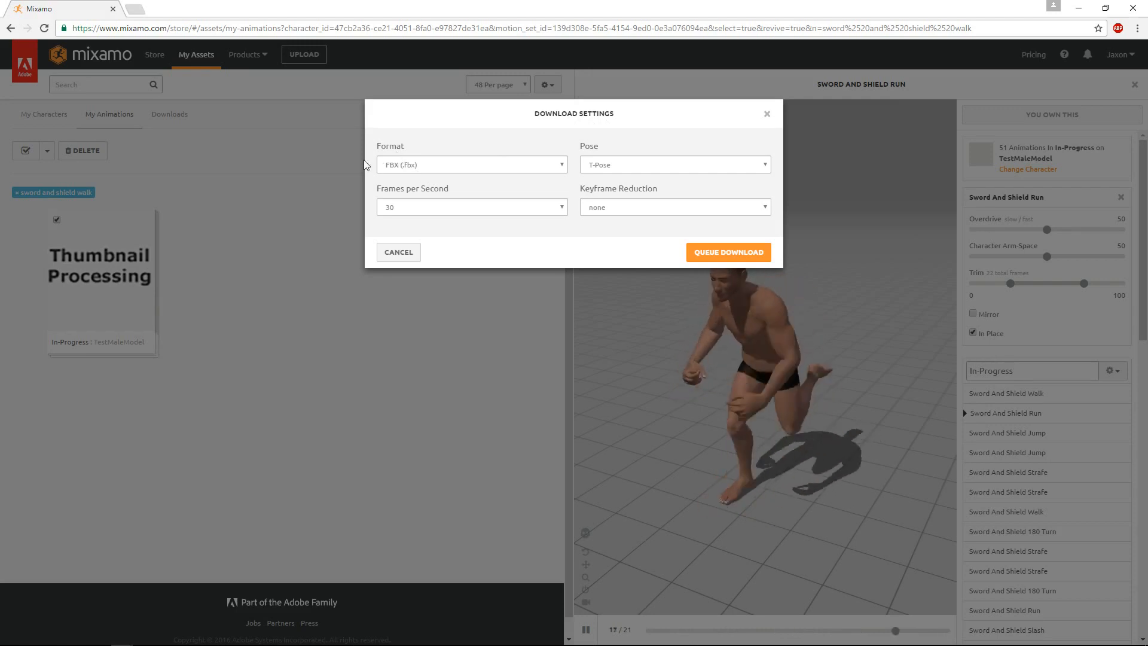
click(445, 169)
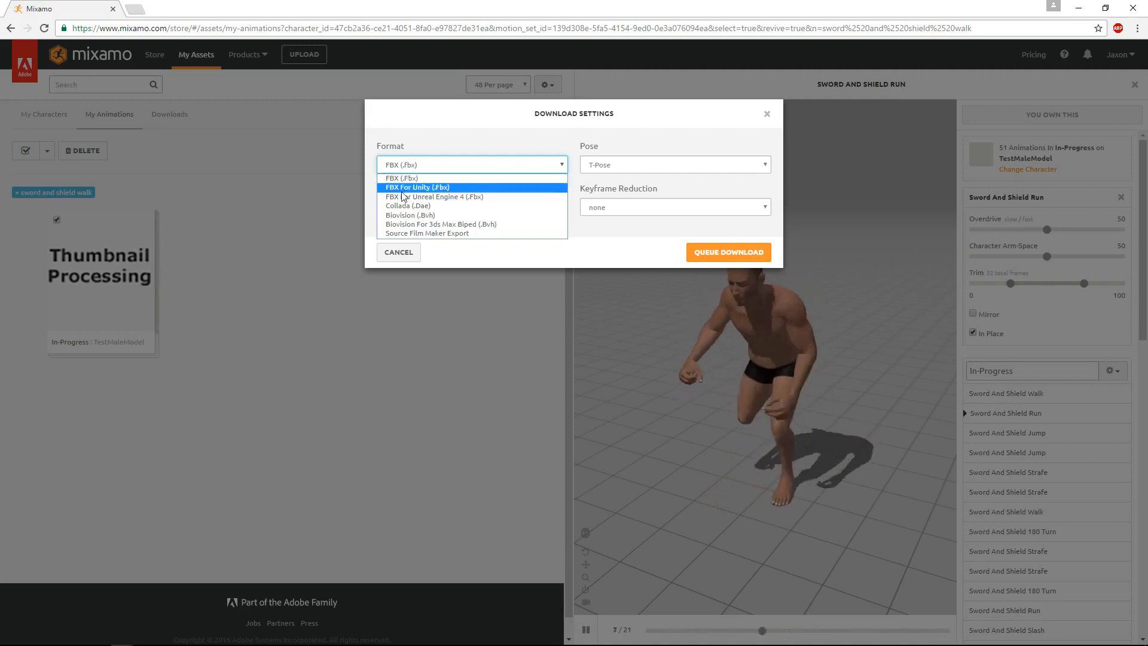
click(466, 198)
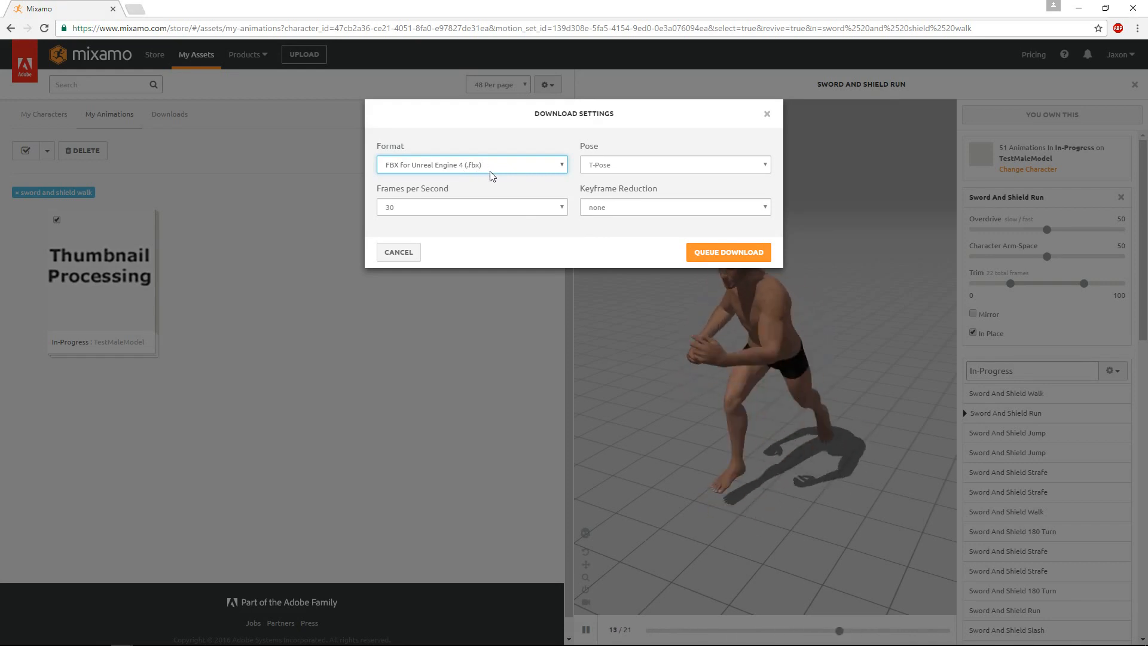
click(744, 254)
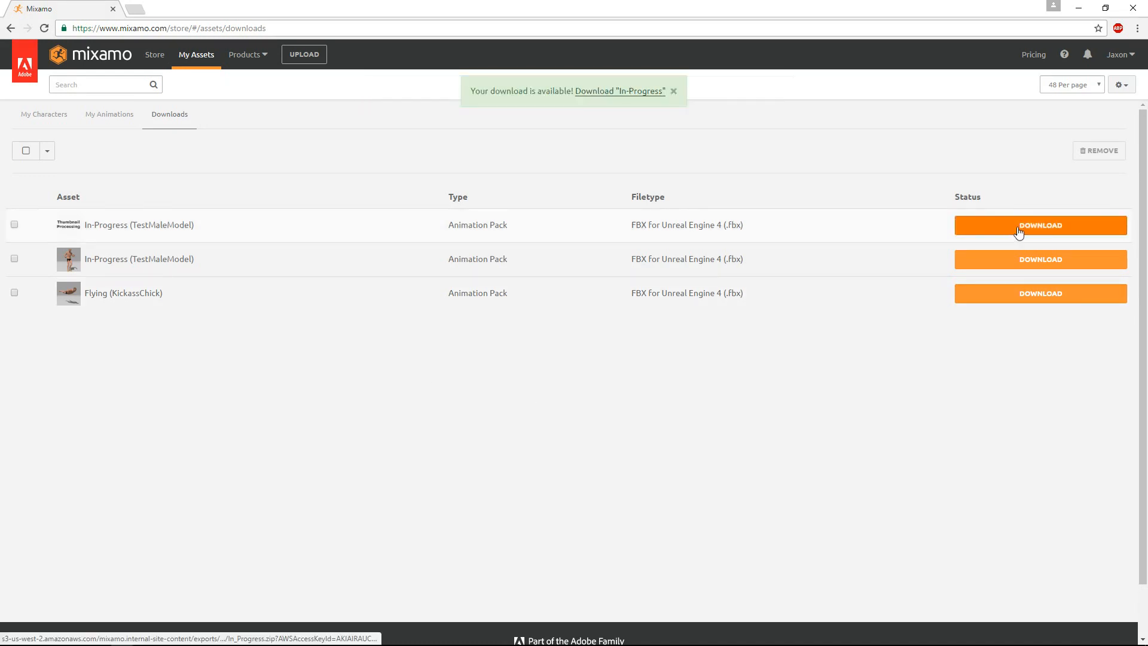
Step: Download the newest In-Progress (TestMaleModel) pack and extract In_Progress (2).zip to the In_Progress (2) folder in Downloads
click(1030, 232)
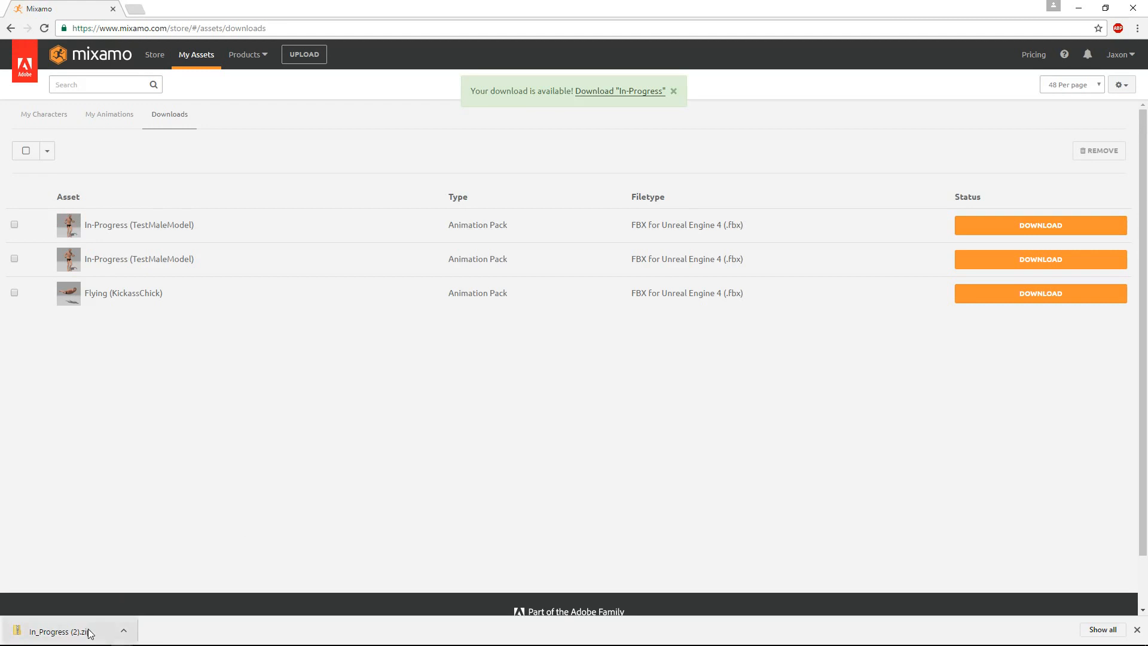
click(60, 631)
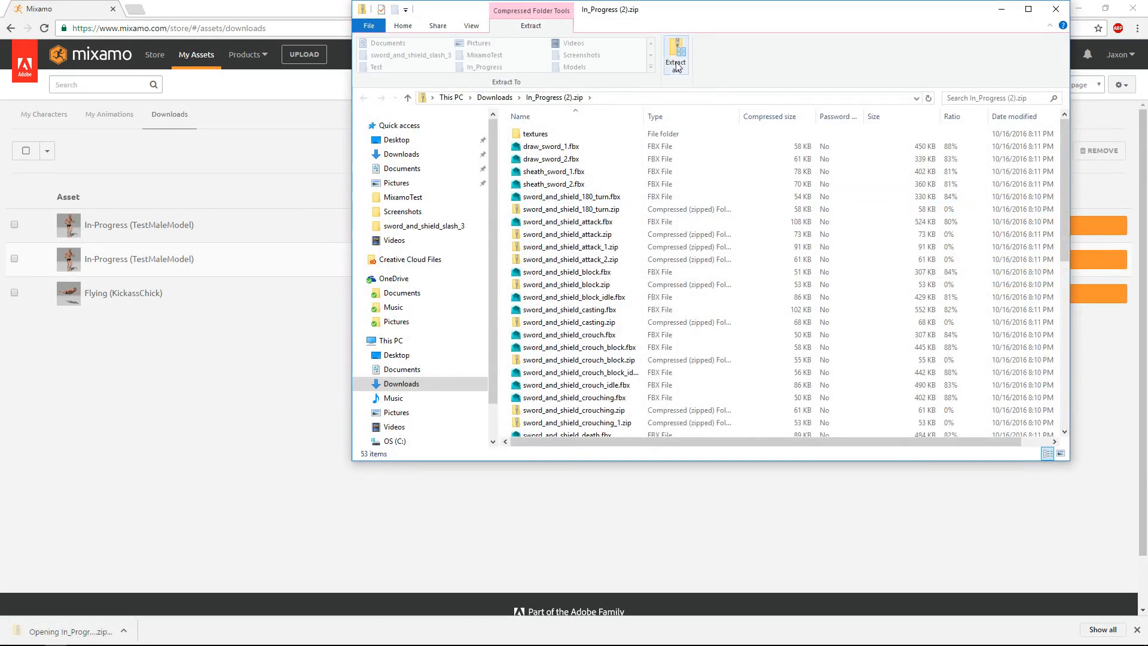
click(676, 57)
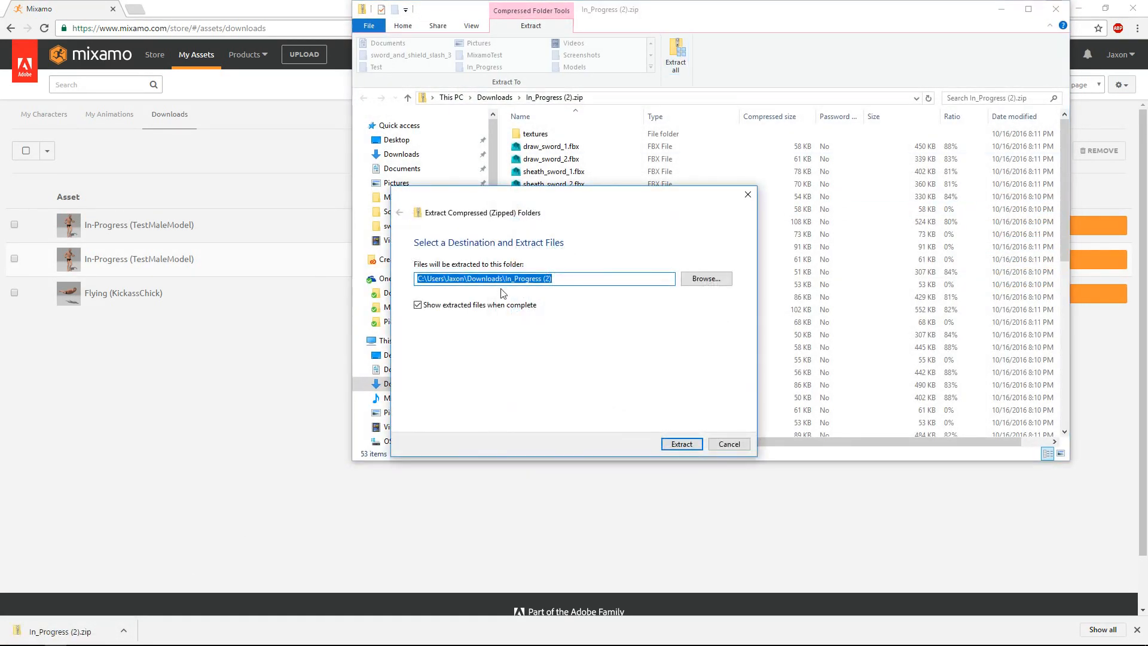
click(694, 444)
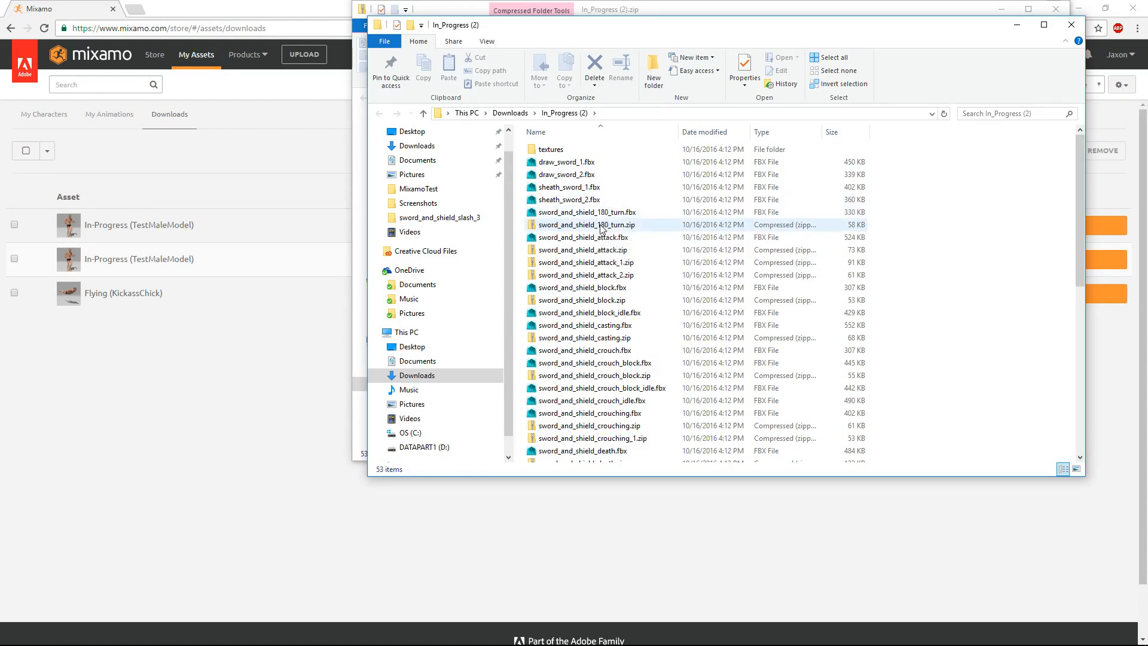
Step: Extract sword_and_shield_180_turn.zip into its own folder inside In_Progress (2) and close the extracted folder's window
click(601, 225)
click(558, 43)
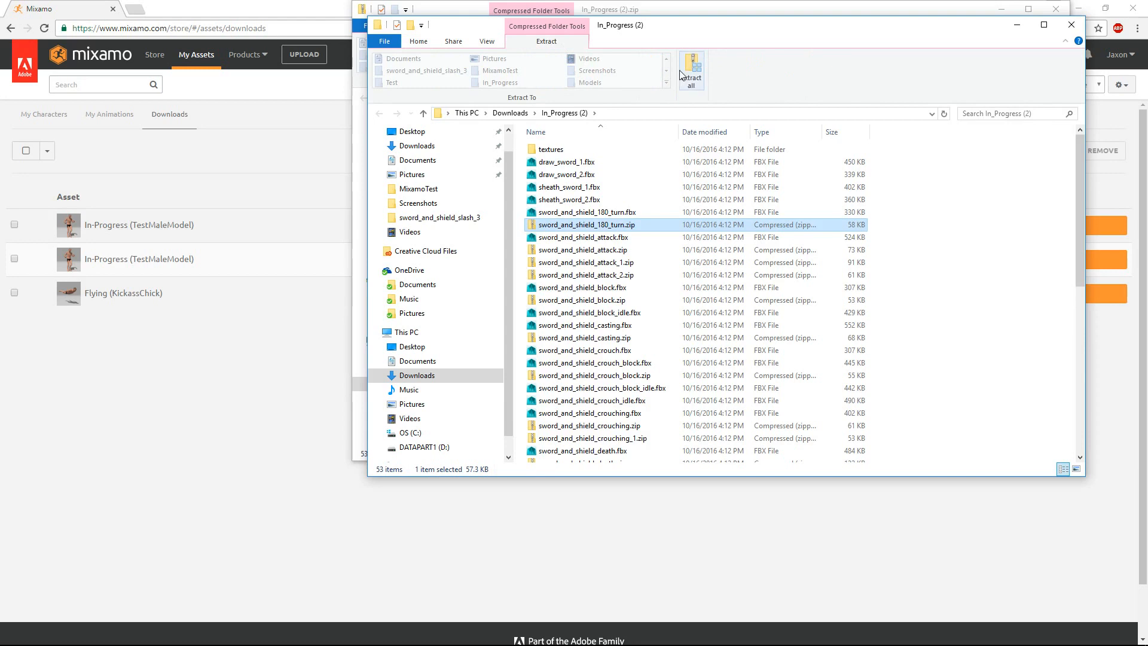
click(692, 71)
click(682, 444)
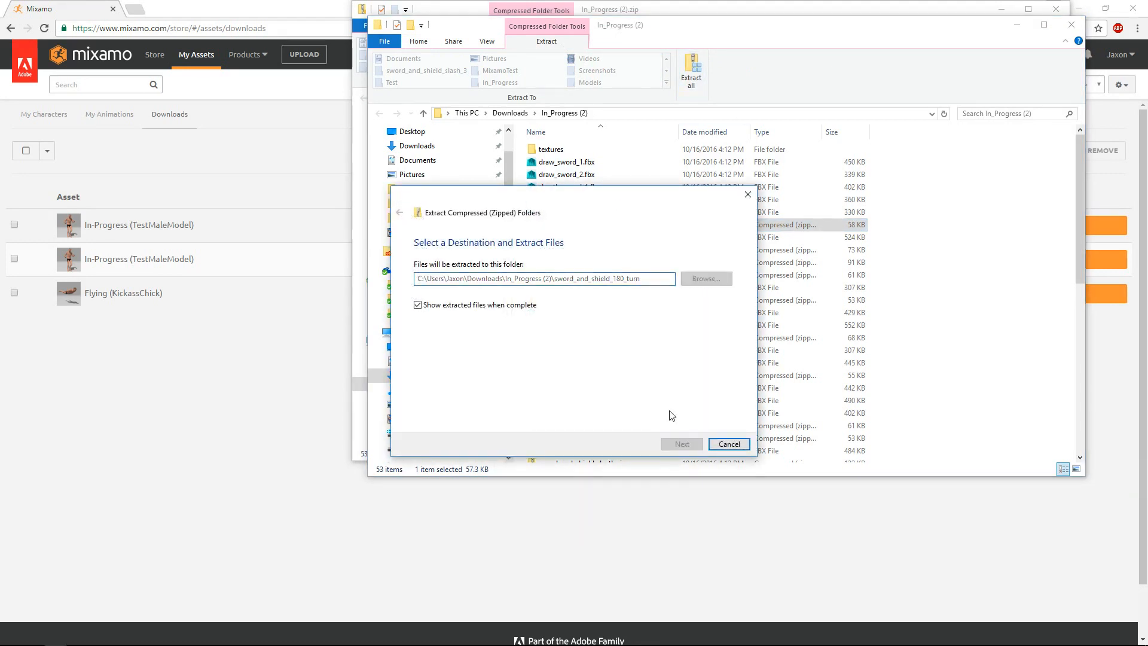
click(1087, 40)
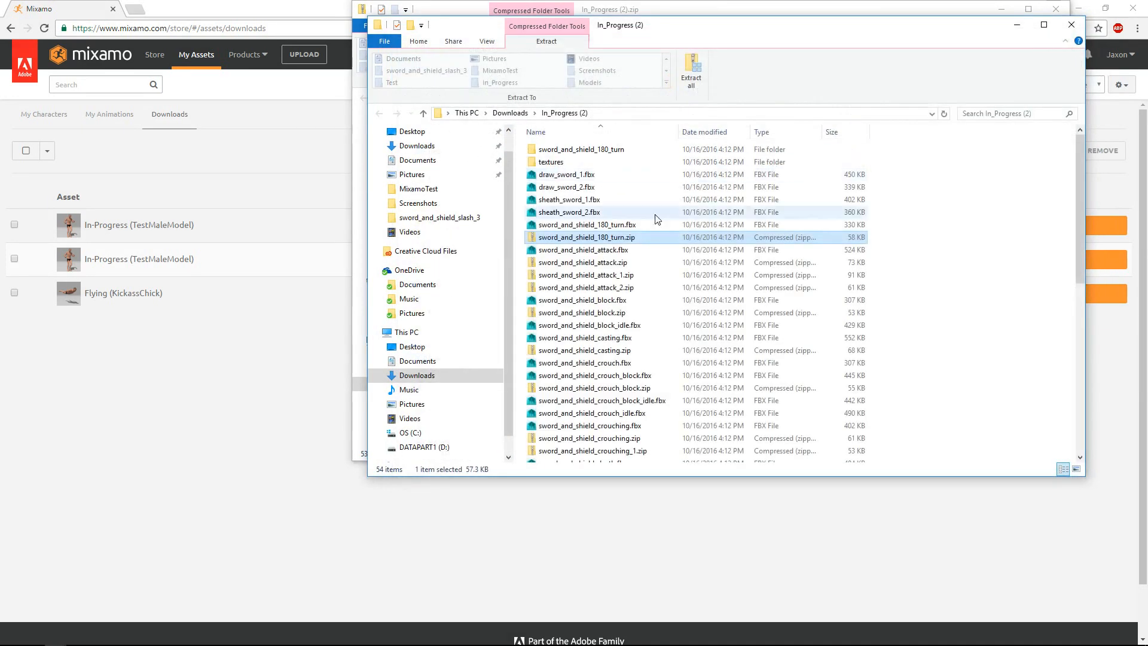
Step: Extract sword_and_shield_attack.zip into its own folder inside In_Progress (2) and close the extracted folder's window
click(607, 264)
click(692, 70)
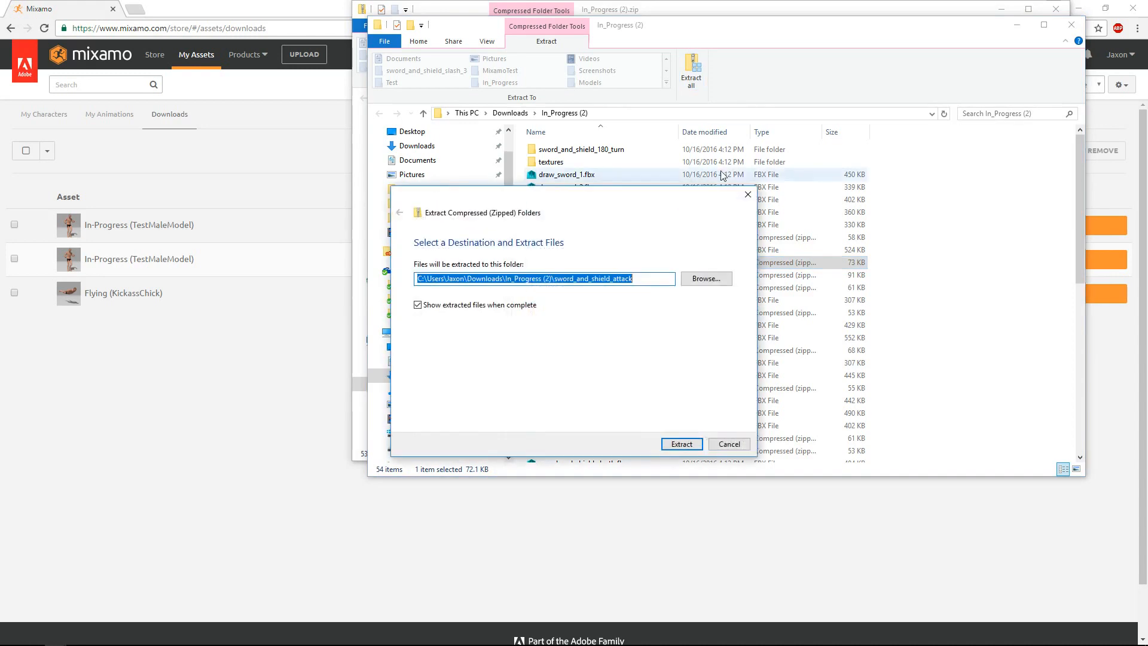
click(681, 444)
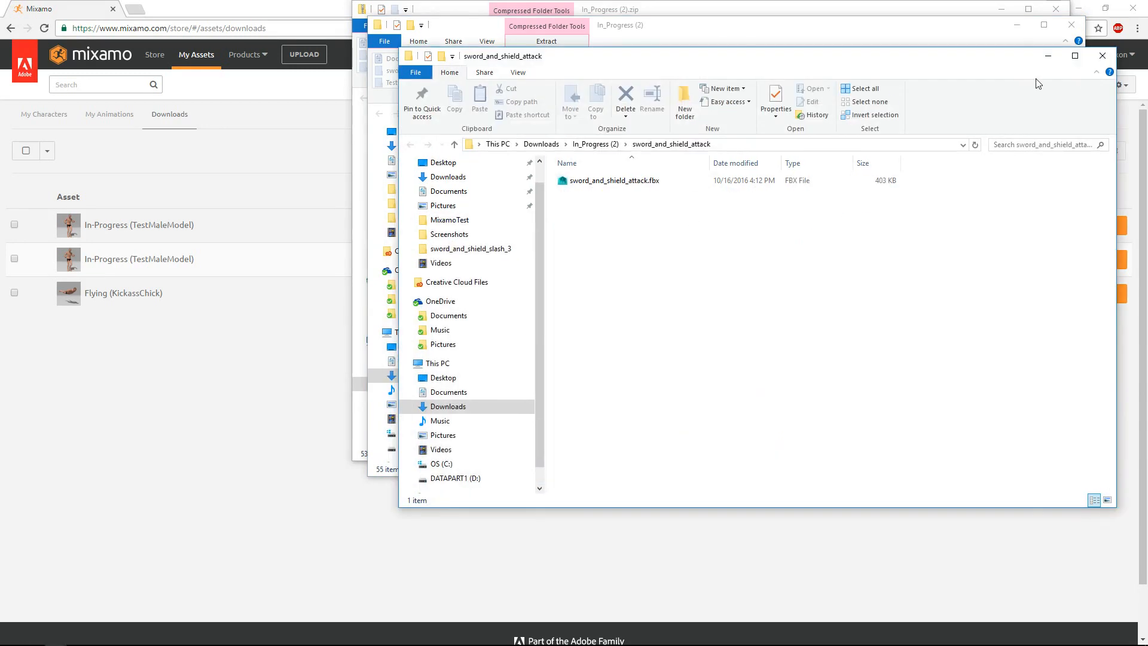
click(1102, 56)
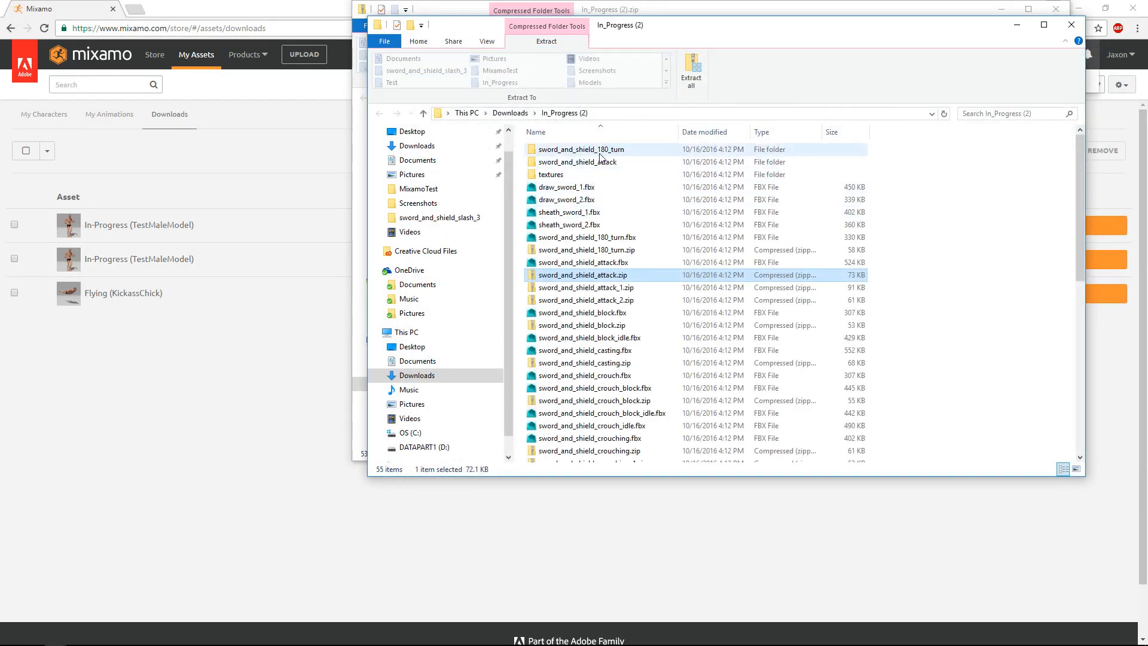
Step: Extract sword_and_shield_attack_1.zip into its own folder inside In_Progress (2)
click(586, 288)
click(692, 70)
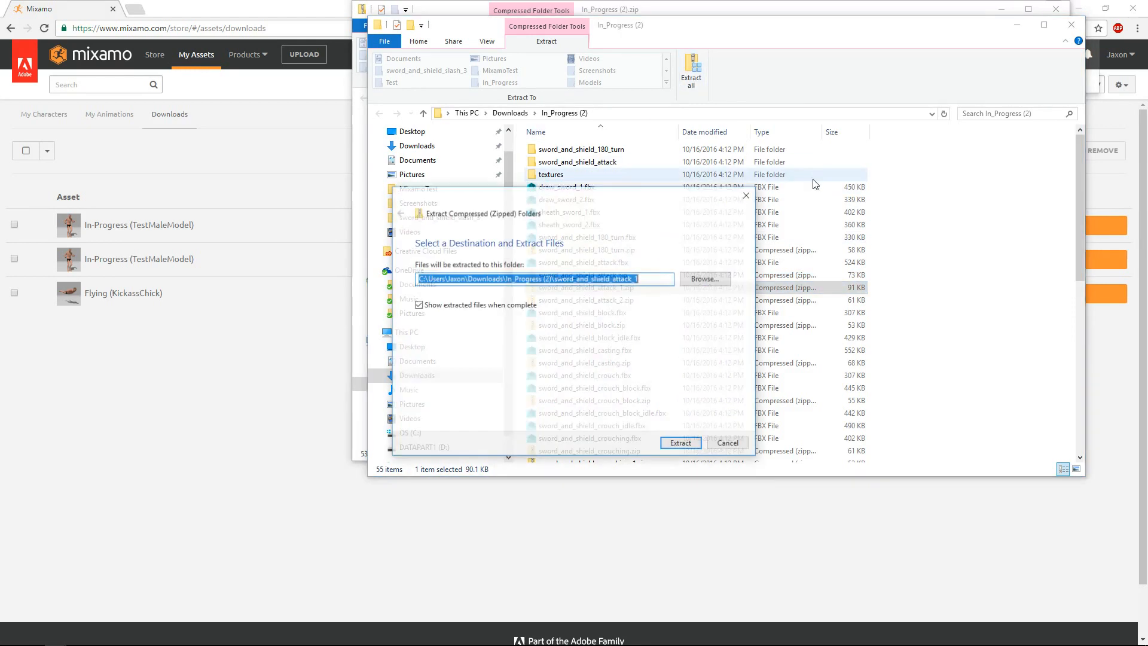
click(685, 444)
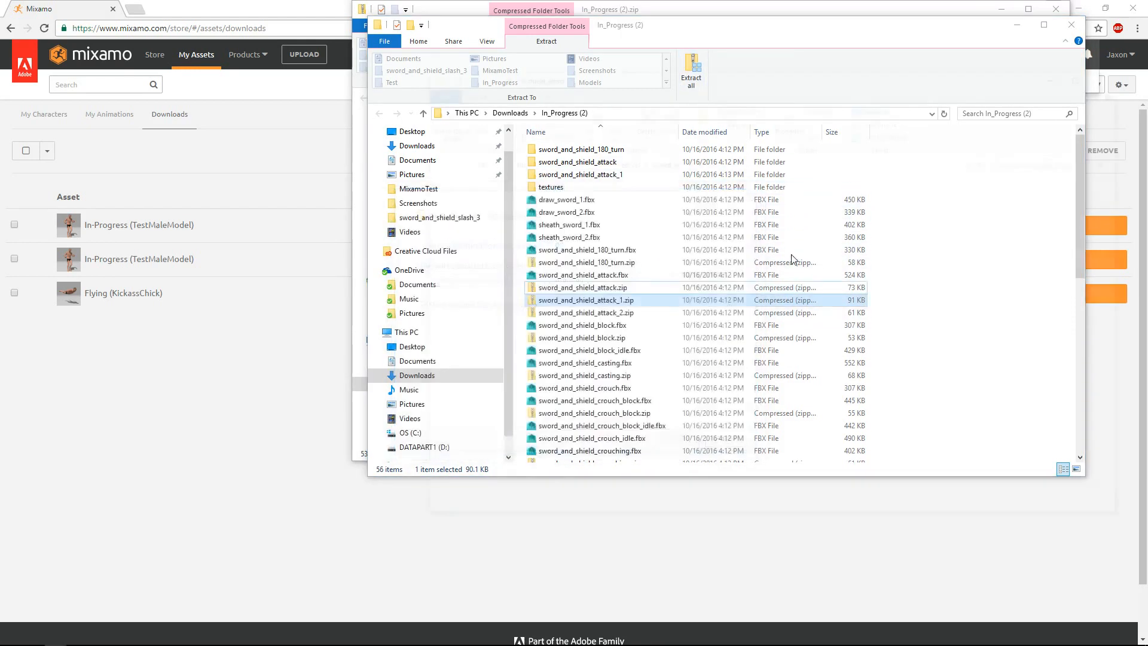
Step: Close the extracted attack_1 window and delete every zip archive in In_Progress (2), from sword_and_shield_180_turn.zip to sword_and_shield_walk_inPlace.zip
click(1114, 58)
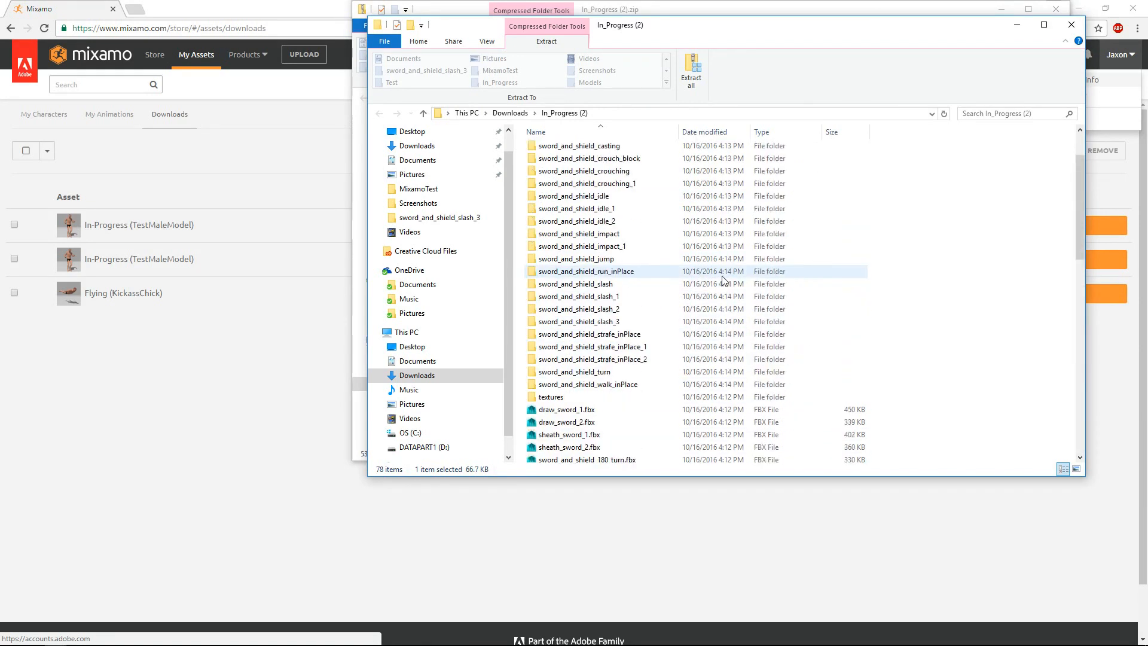
scroll(724, 279, down, 1)
scroll(596, 334, down, 1)
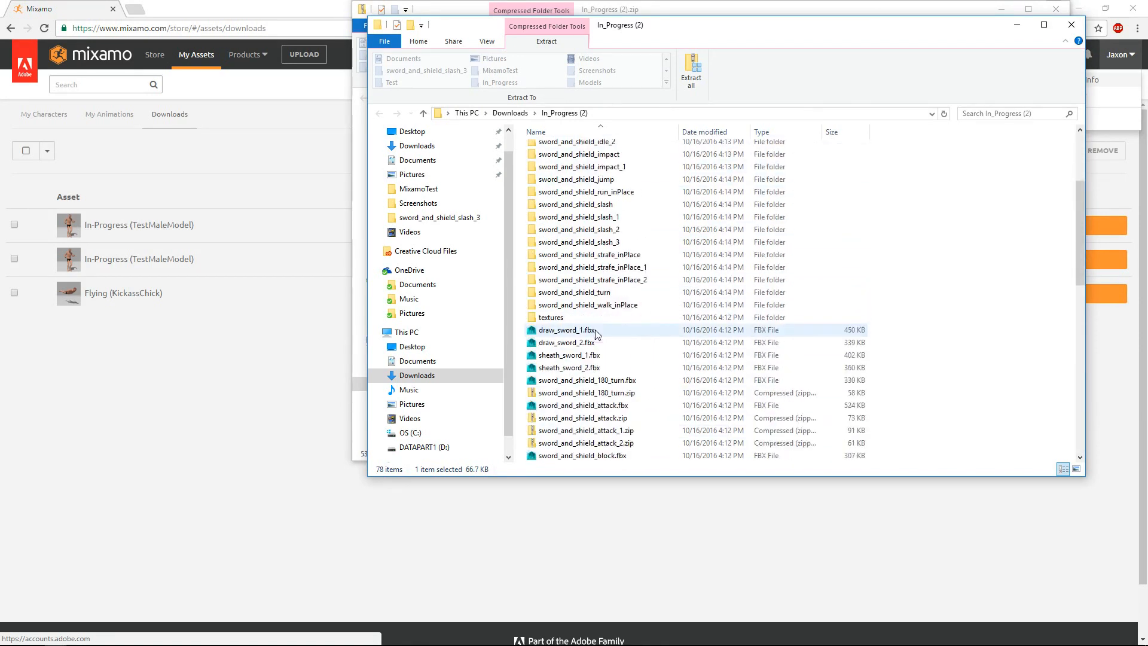
scroll(596, 335, down, 1)
click(583, 355)
ctrl+click(580, 380)
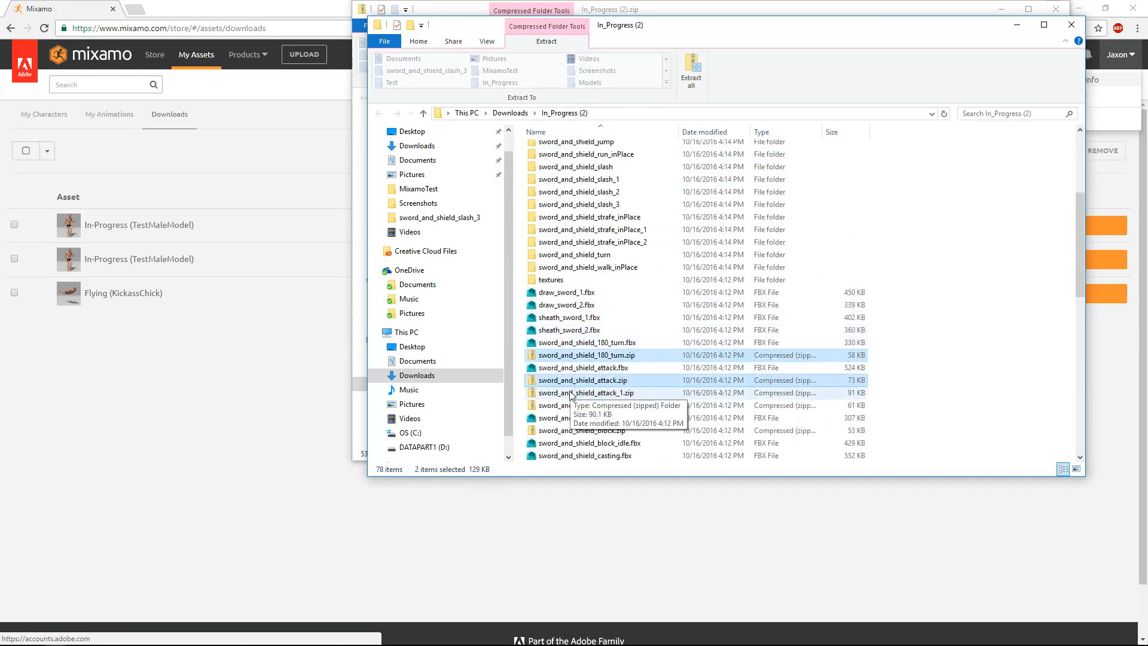
ctrl+click(570, 393)
ctrl+click(571, 406)
scroll(571, 407, down, 4)
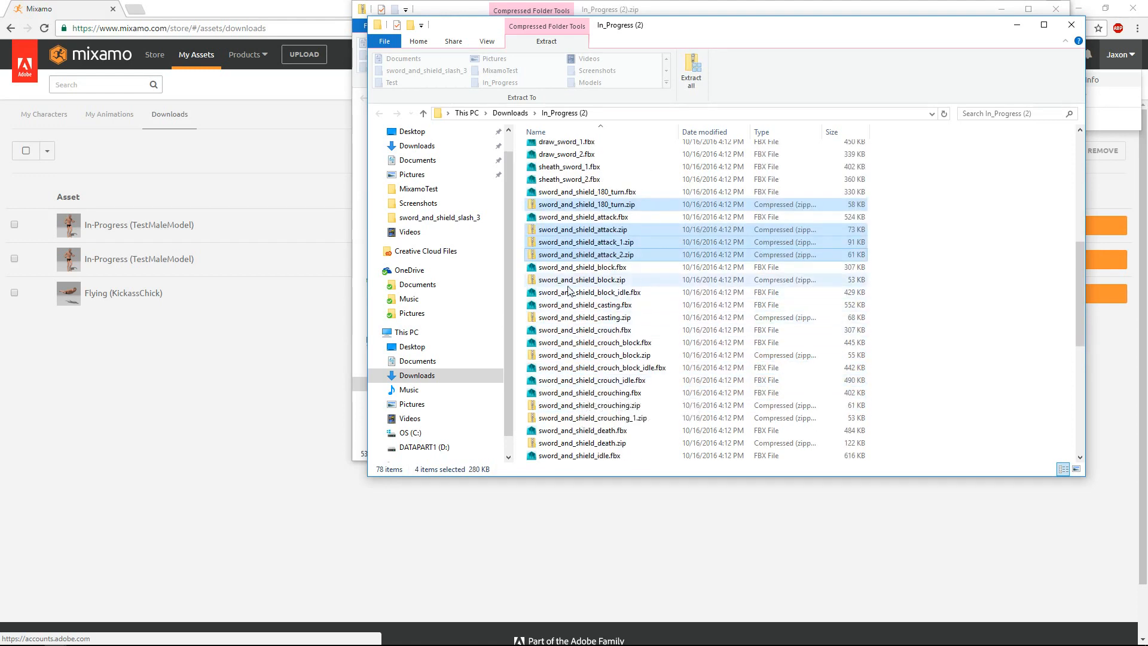
ctrl+click(568, 279)
ctrl+click(562, 317)
ctrl+click(559, 355)
ctrl+click(555, 405)
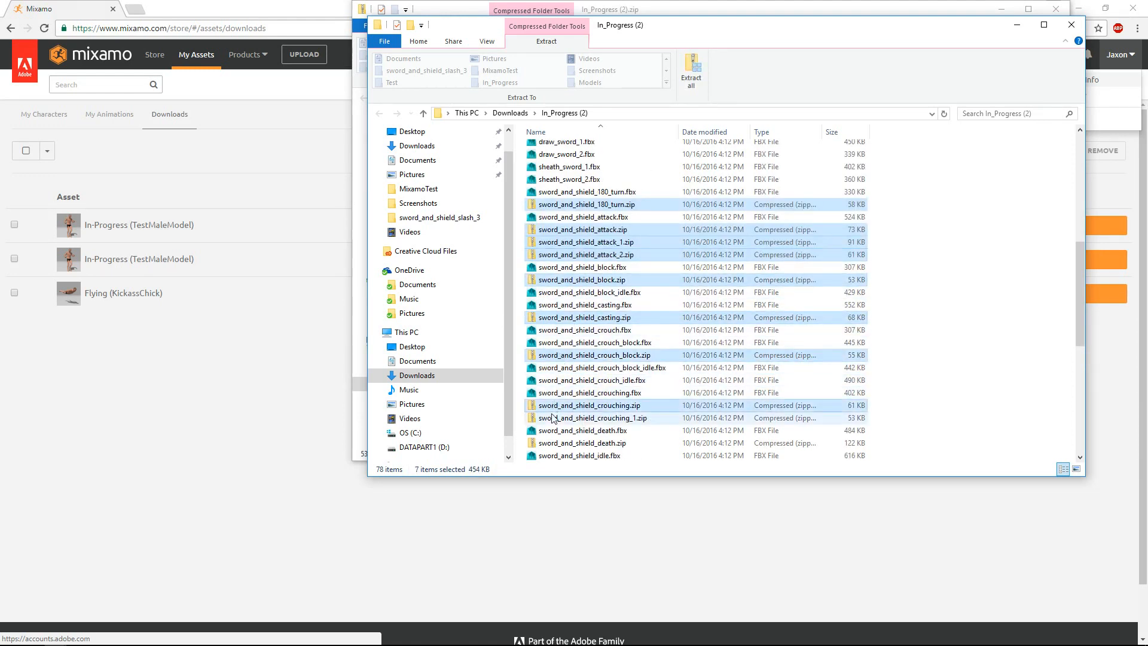
ctrl+click(553, 417)
scroll(553, 417, down, 5)
ctrl+click(574, 256)
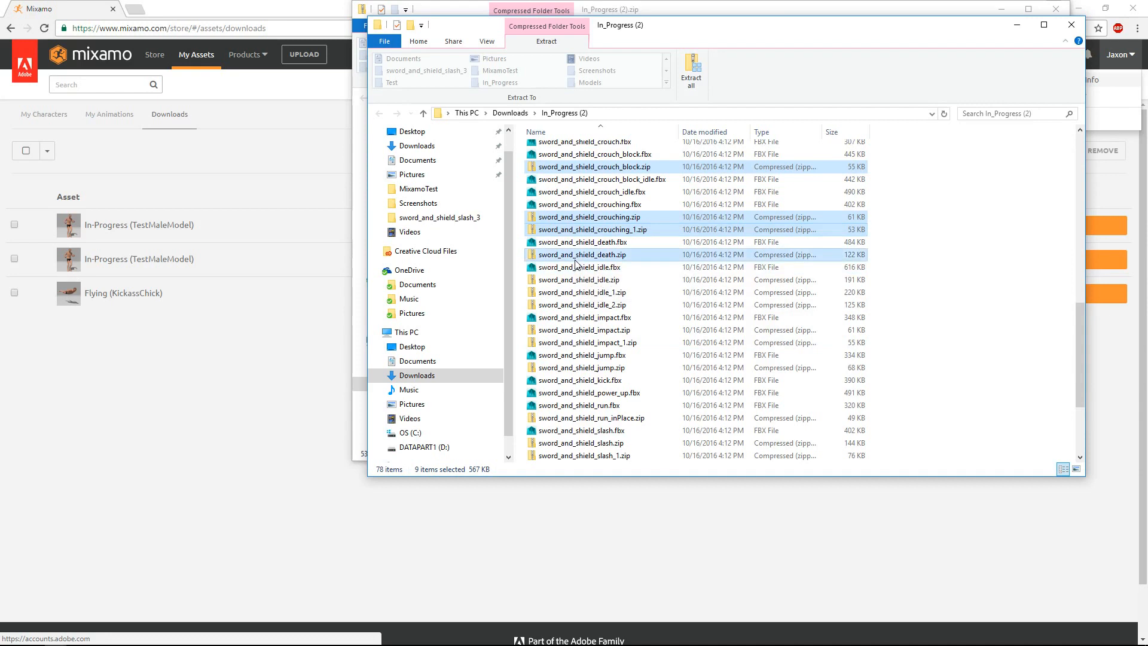
ctrl+click(571, 279)
ctrl+click(568, 292)
ctrl+click(567, 304)
ctrl+click(564, 329)
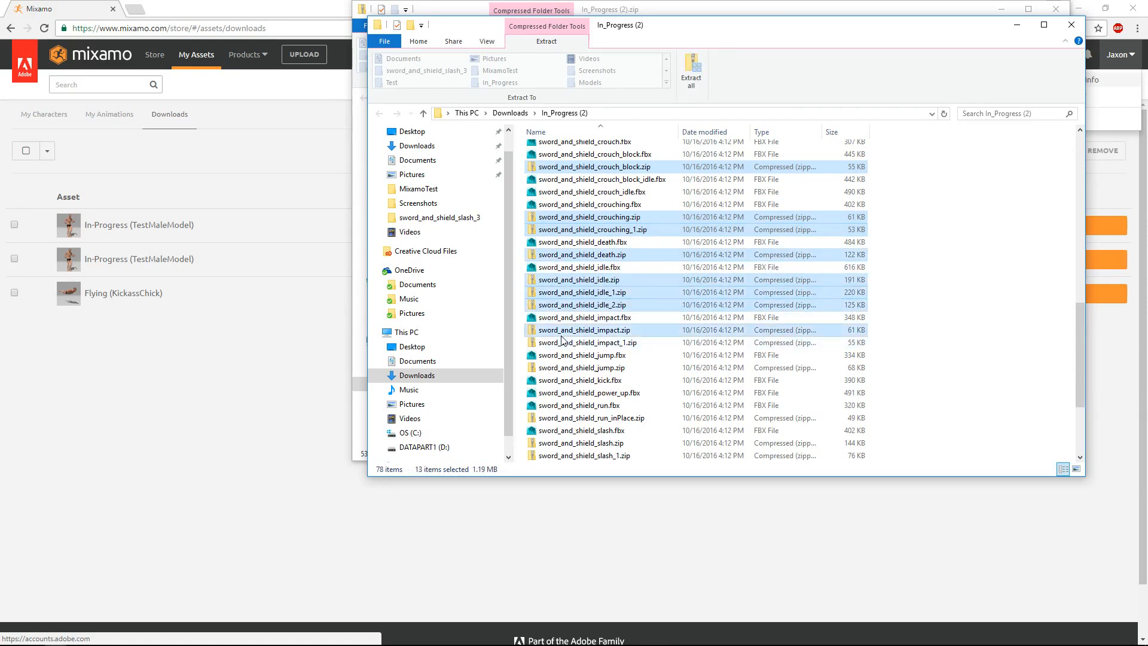
ctrl+click(562, 342)
ctrl+click(559, 367)
ctrl+click(569, 418)
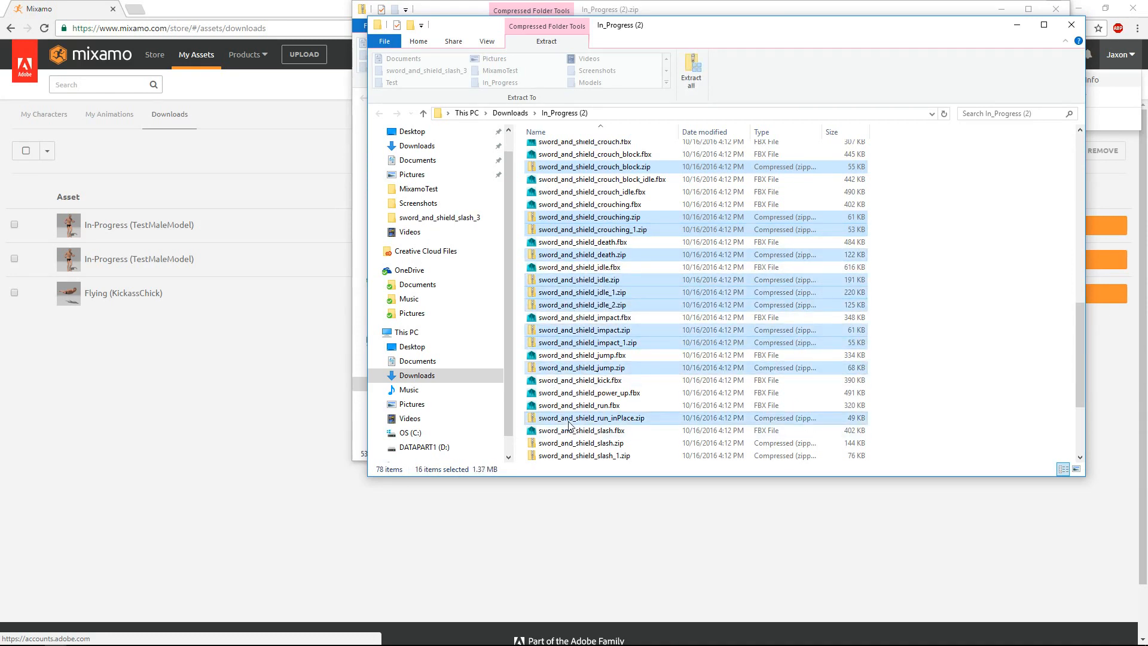
ctrl+click(568, 442)
scroll(571, 442, down, 4)
ctrl+click(571, 317)
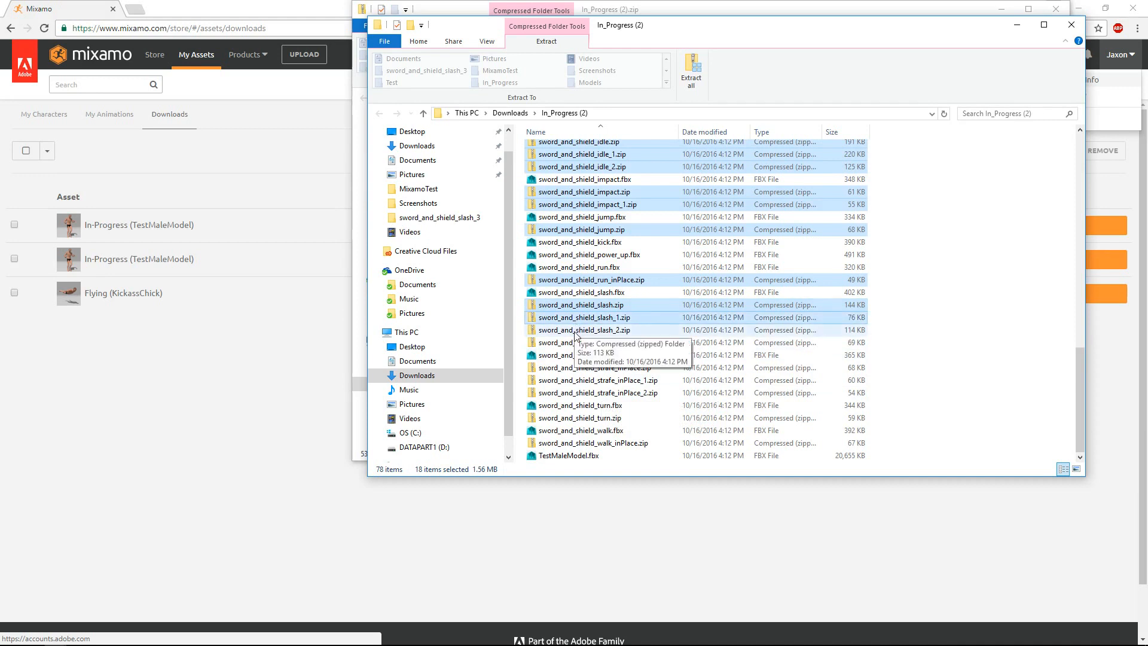
ctrl+click(575, 329)
ctrl+click(576, 342)
ctrl+click(577, 367)
ctrl+click(577, 380)
ctrl+click(577, 392)
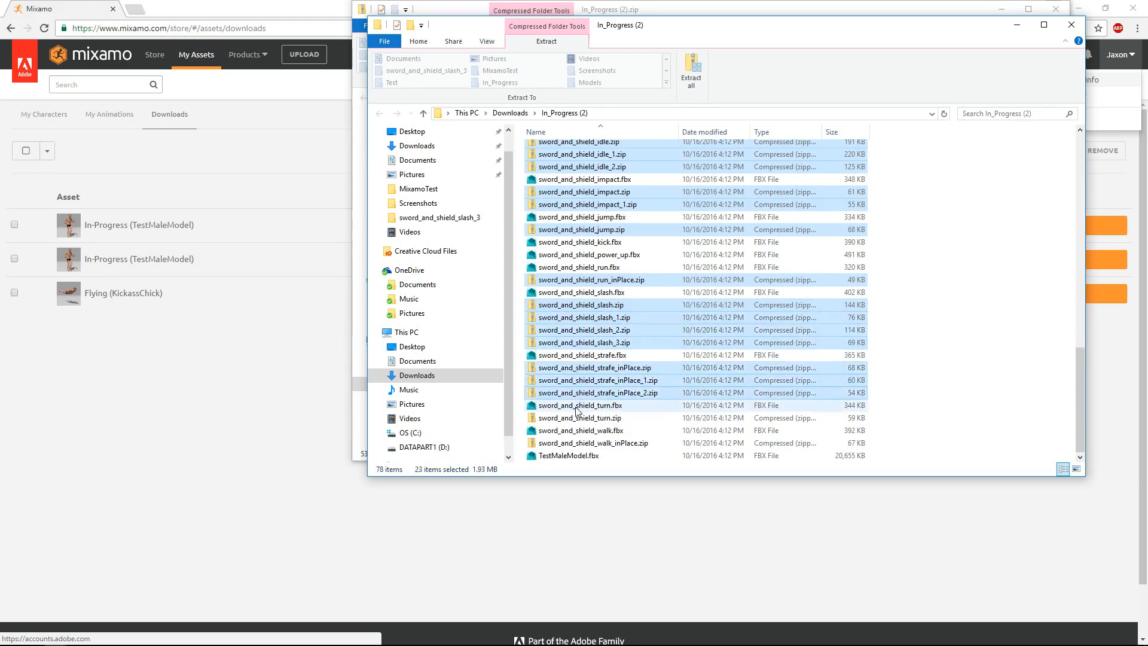
ctrl+click(579, 418)
ctrl+click(583, 443)
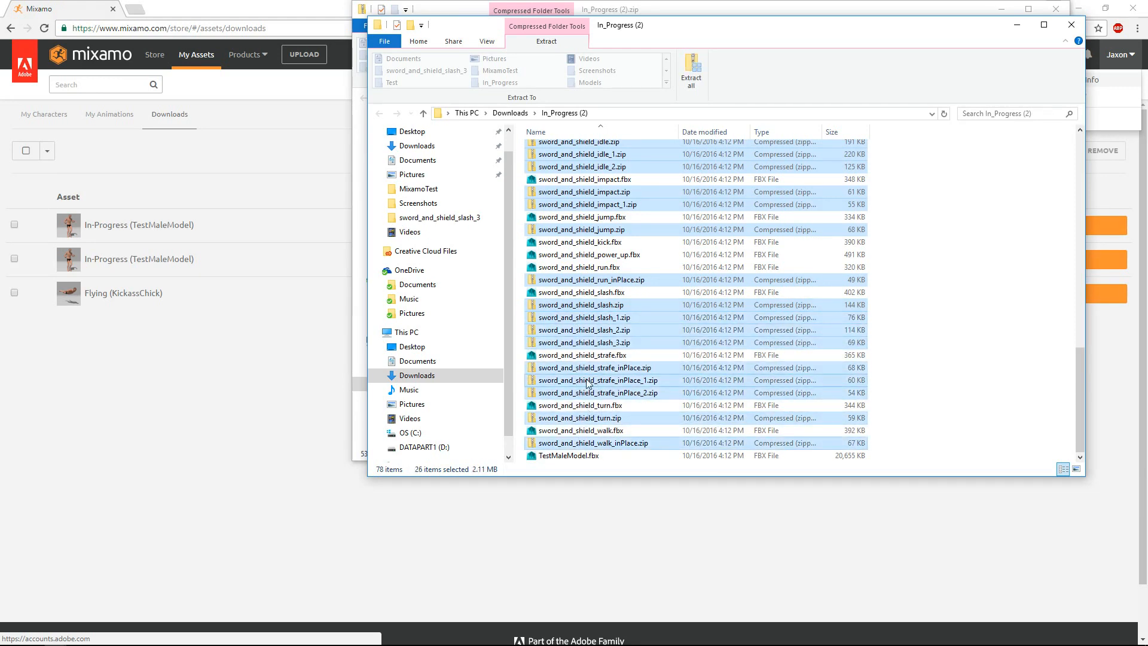
key(Delete)
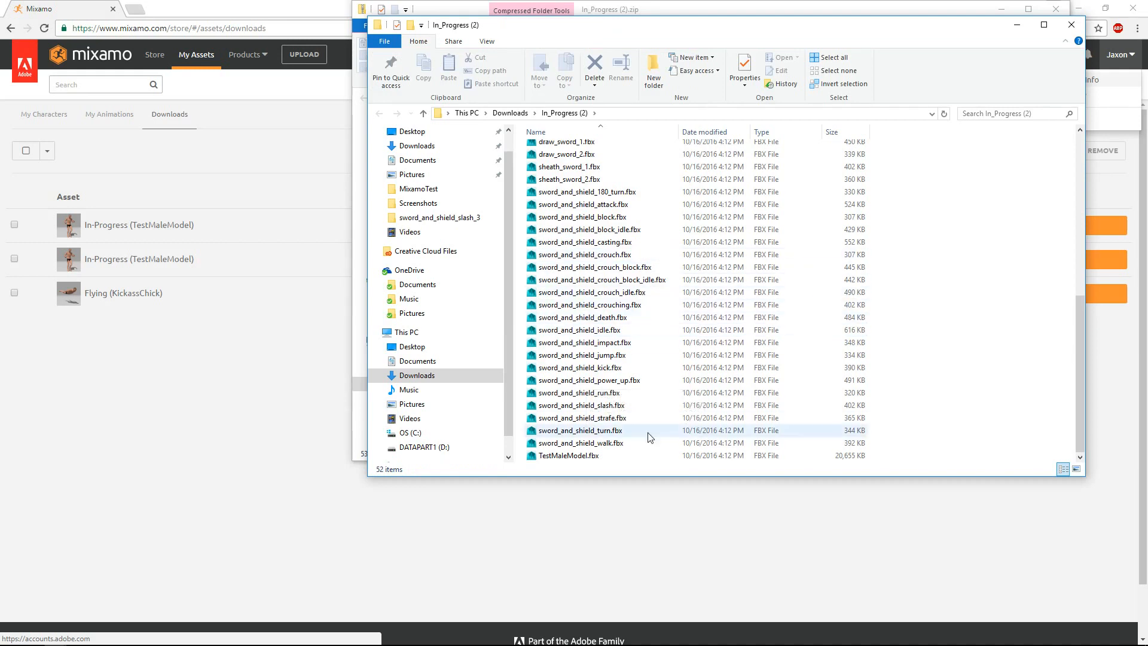
Step: Close the In_Progress (2) folder and zip archive windows and switch to the RPGTutorial project in Unreal Editor
scroll(636, 333, up, 9)
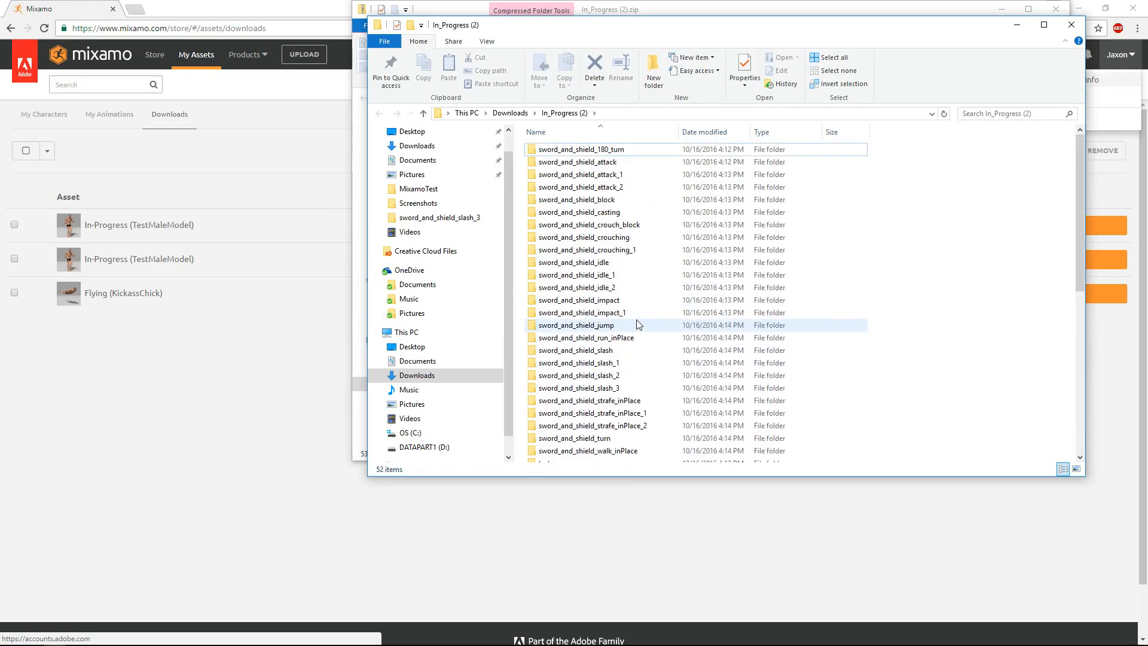
scroll(637, 325, down, 9)
click(1071, 25)
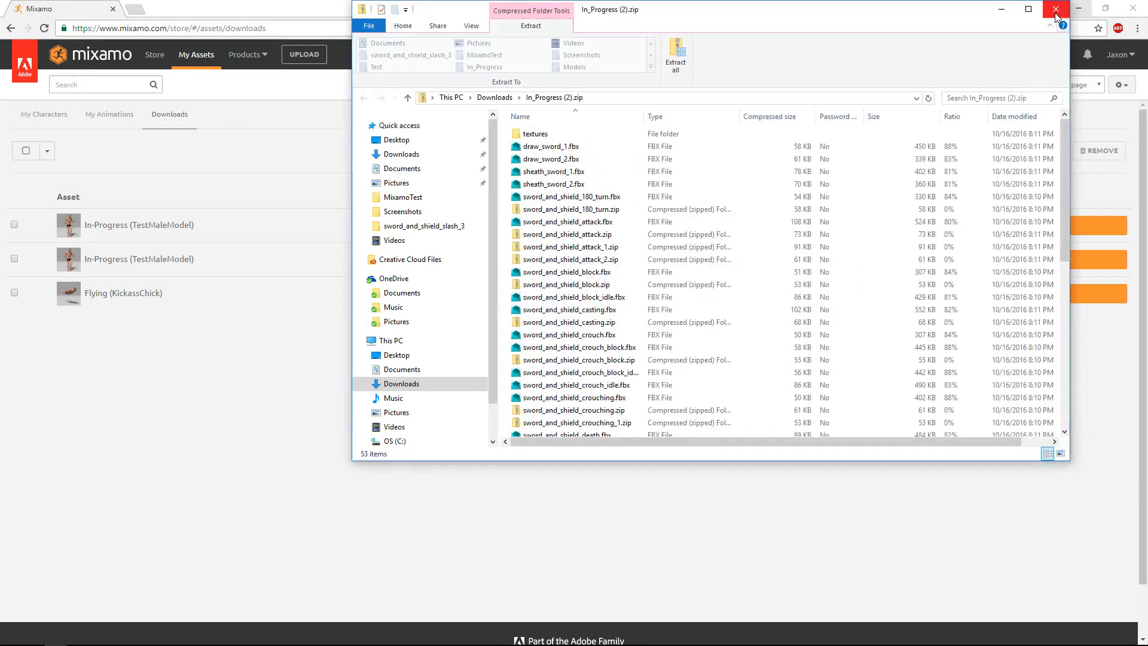
click(1056, 10)
key(super)
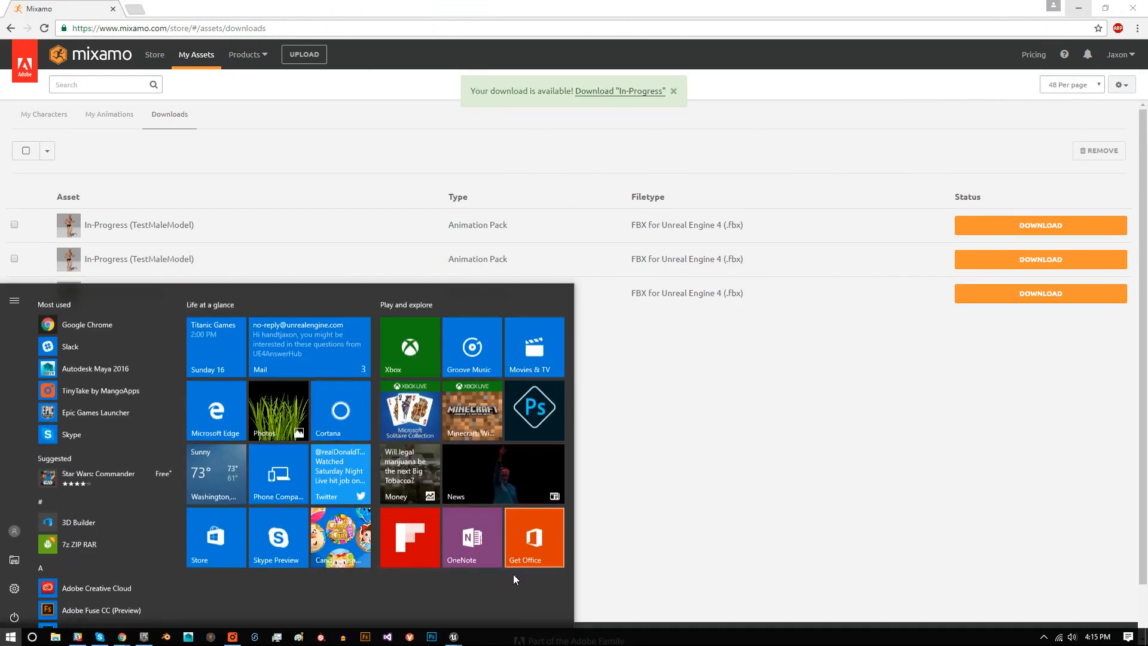
mouse_move(454, 639)
click(410, 601)
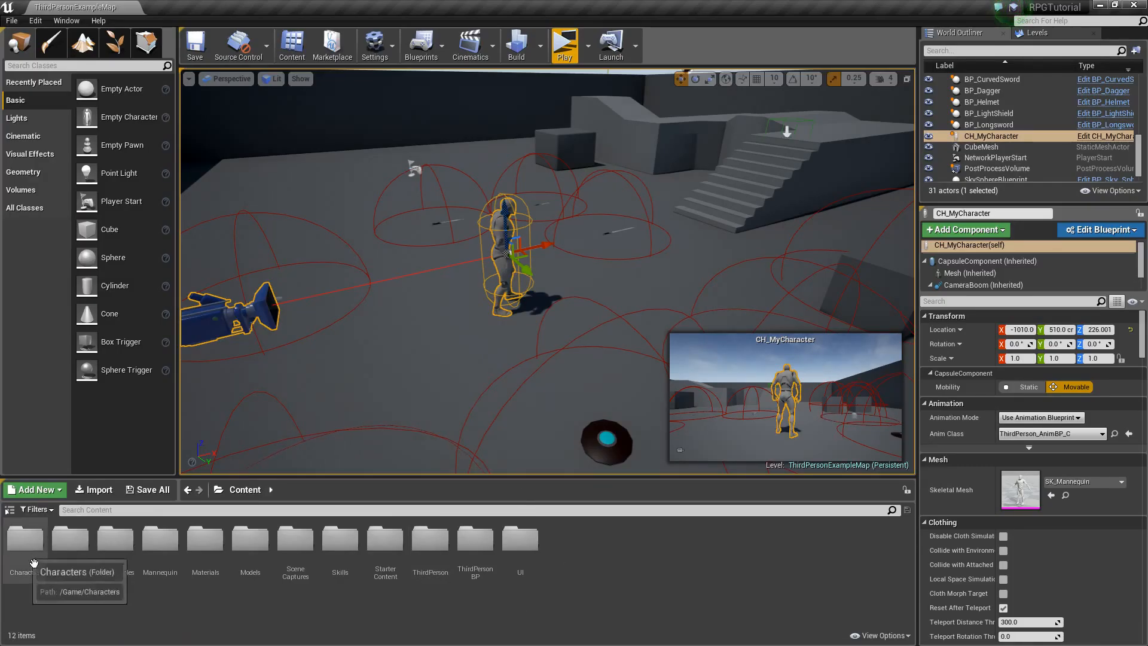
Step: Create a folder named Mixamo in the project's root Content folder and open it
right_click(559, 550)
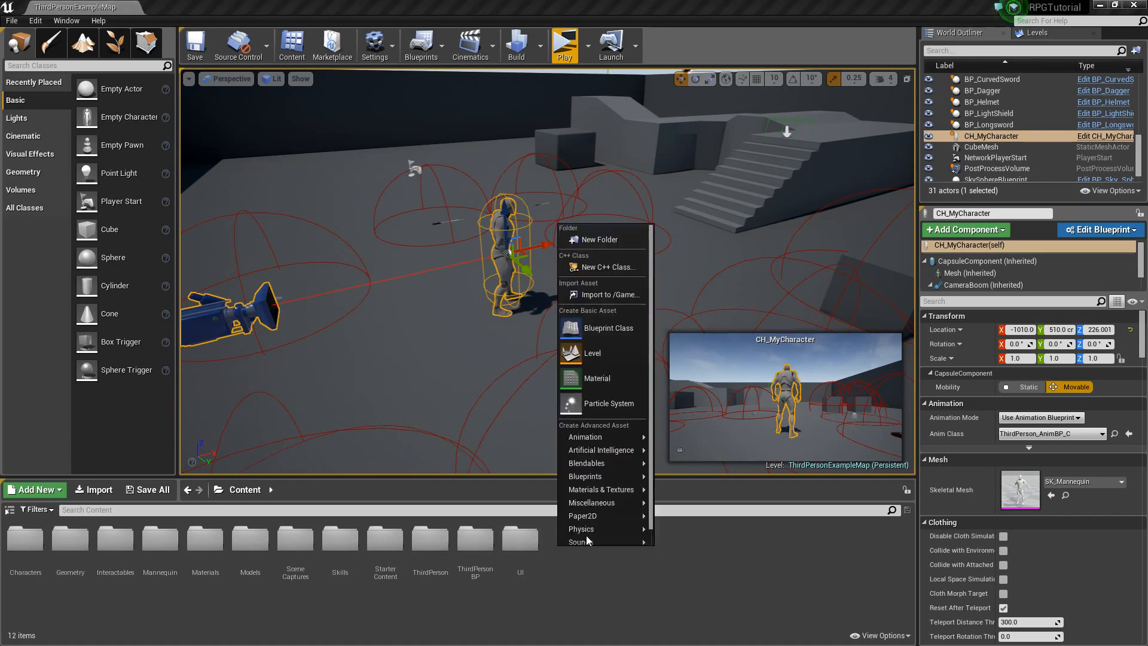
click(619, 242)
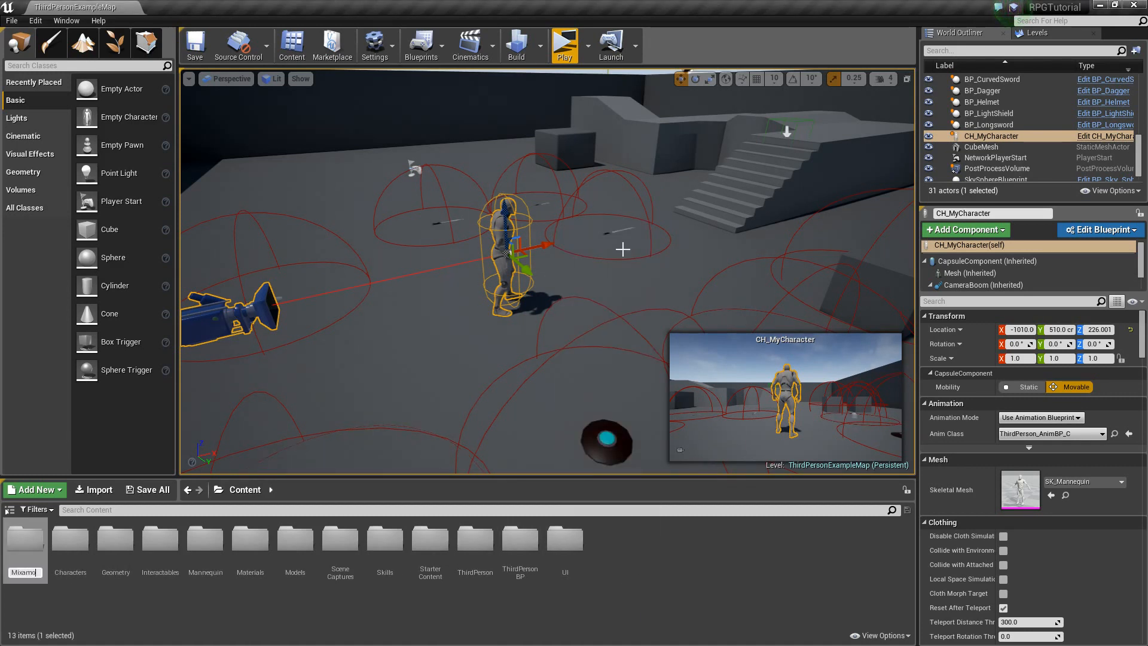
key(Return)
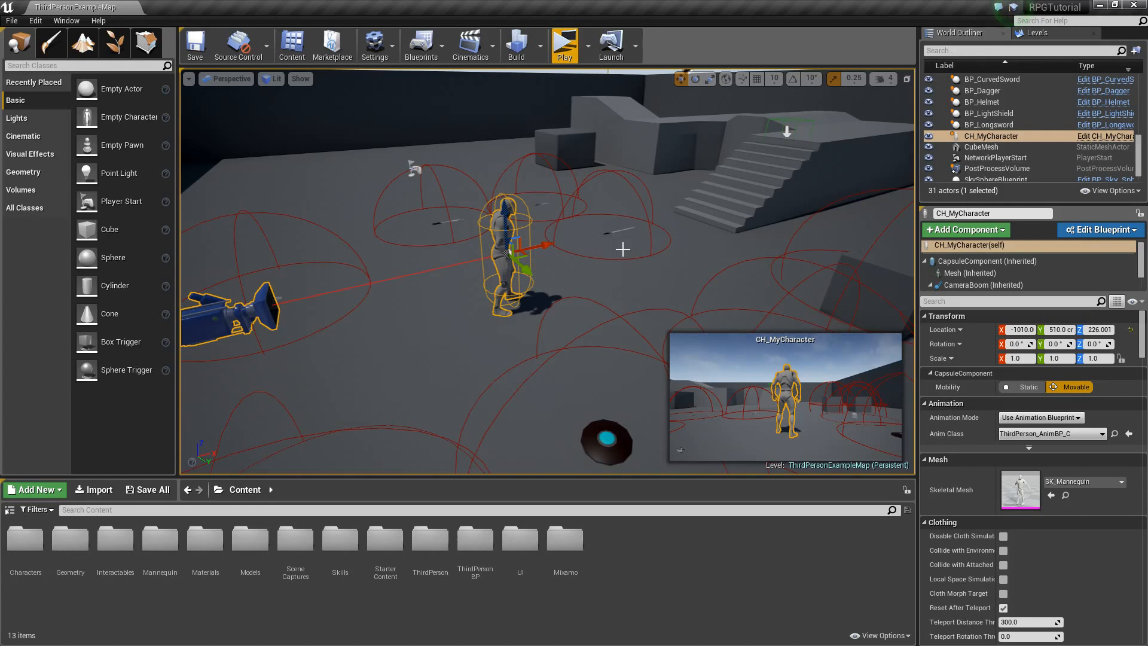
double_click(569, 547)
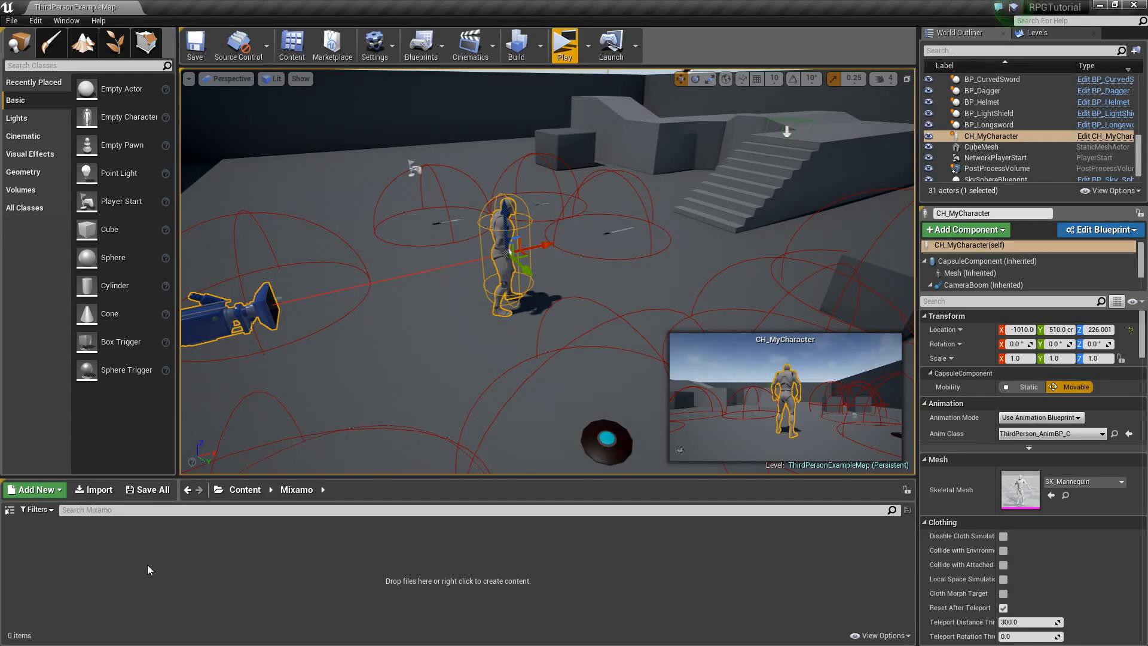
Step: Choose TestMaleModel.fbx from the In_Progress (2) folder in Downloads for import into the Mixamo folder
right_click(55, 560)
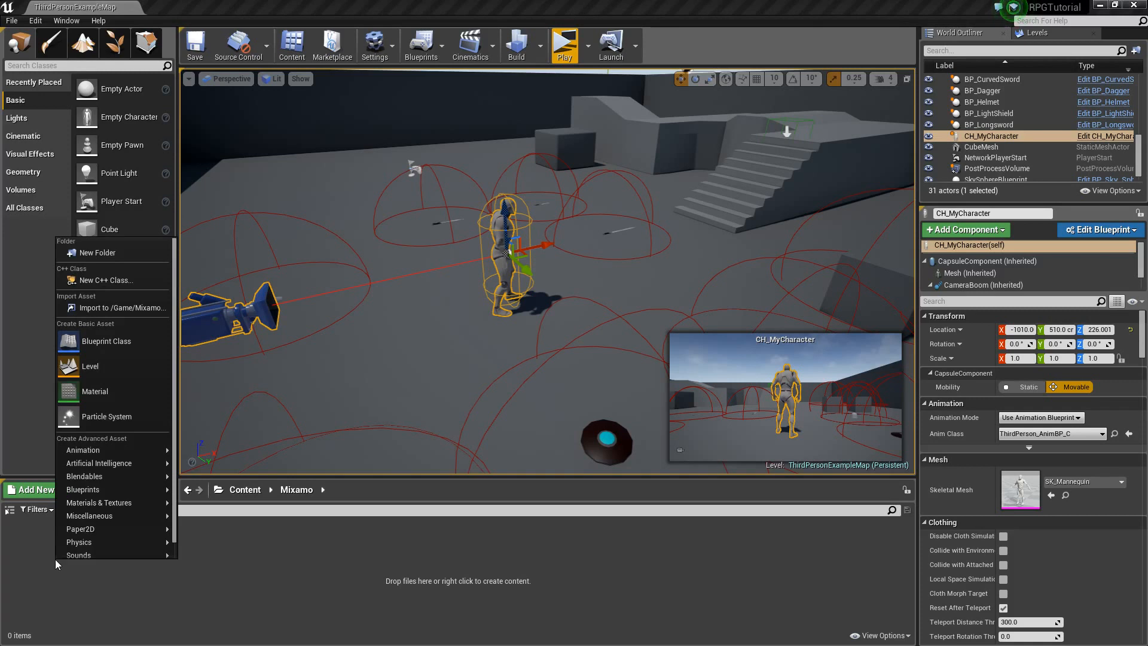
click(108, 303)
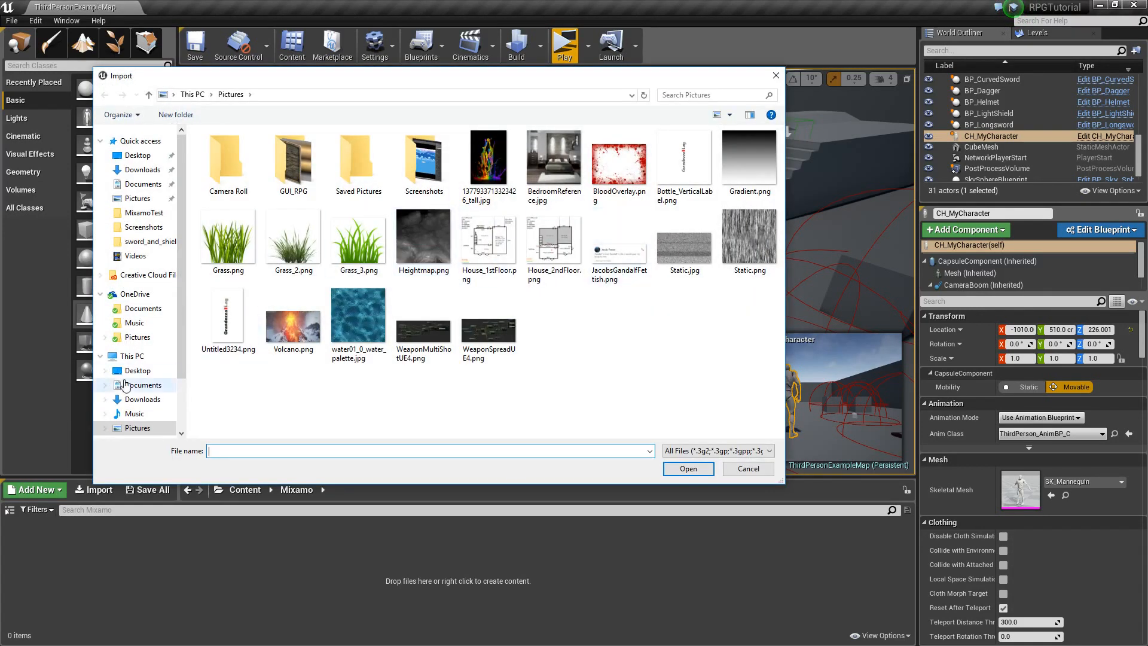
click(143, 399)
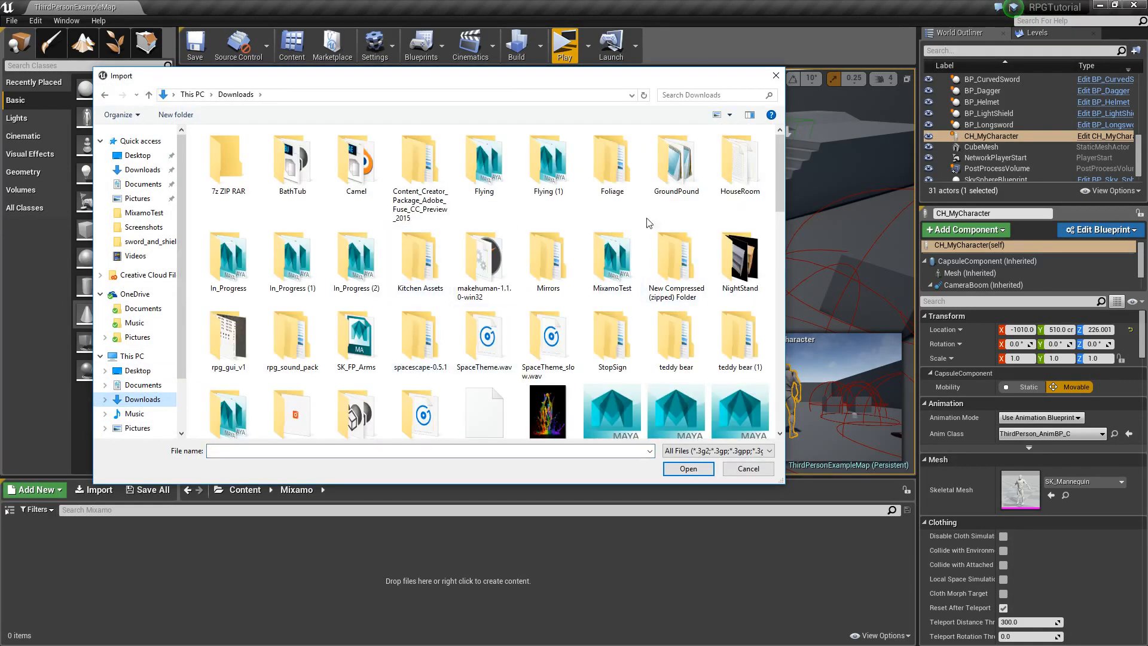
mouse_move(780, 166)
mouse_down()
mouse_move(781, 182)
mouse_move(781, 166)
mouse_up()
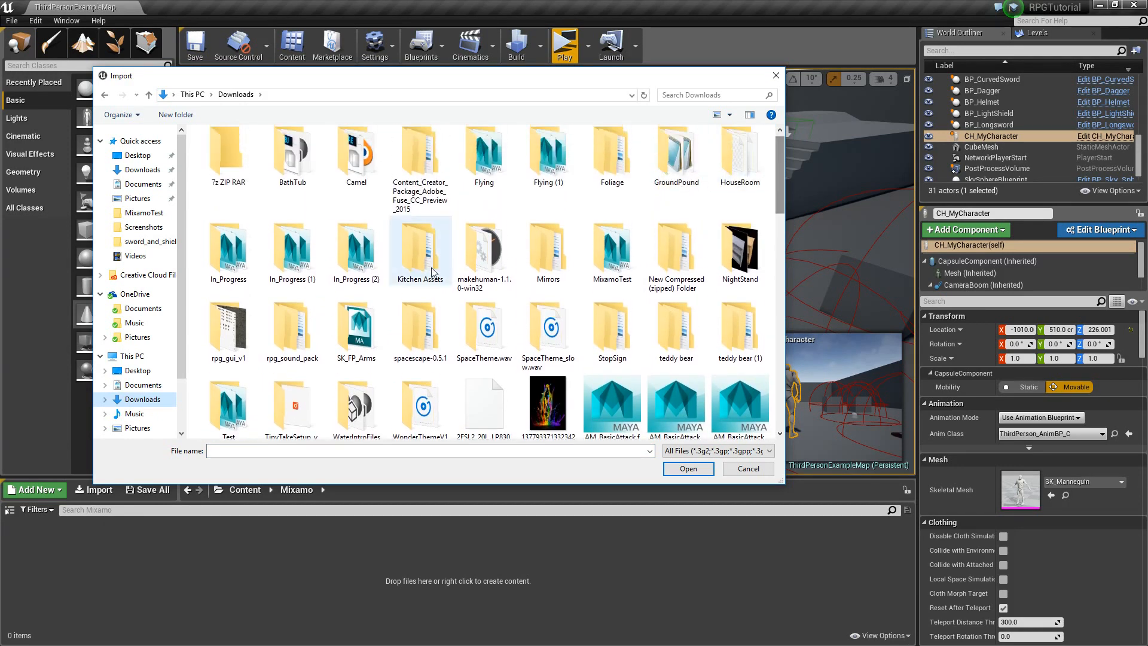
double_click(359, 251)
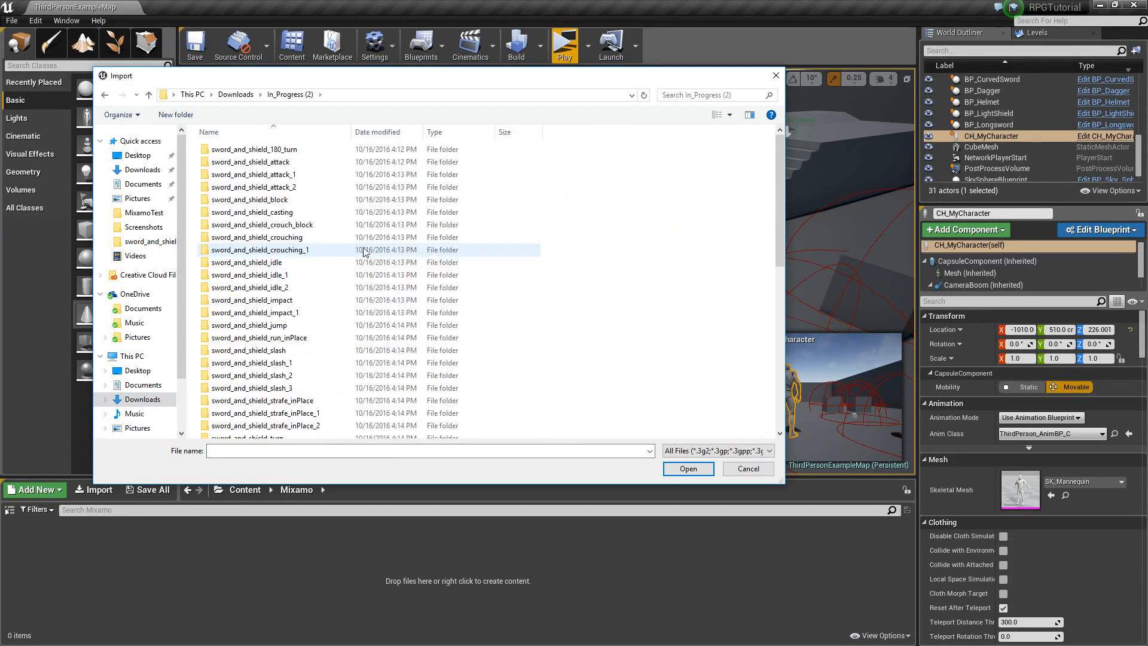
drag(782, 167, 771, 364)
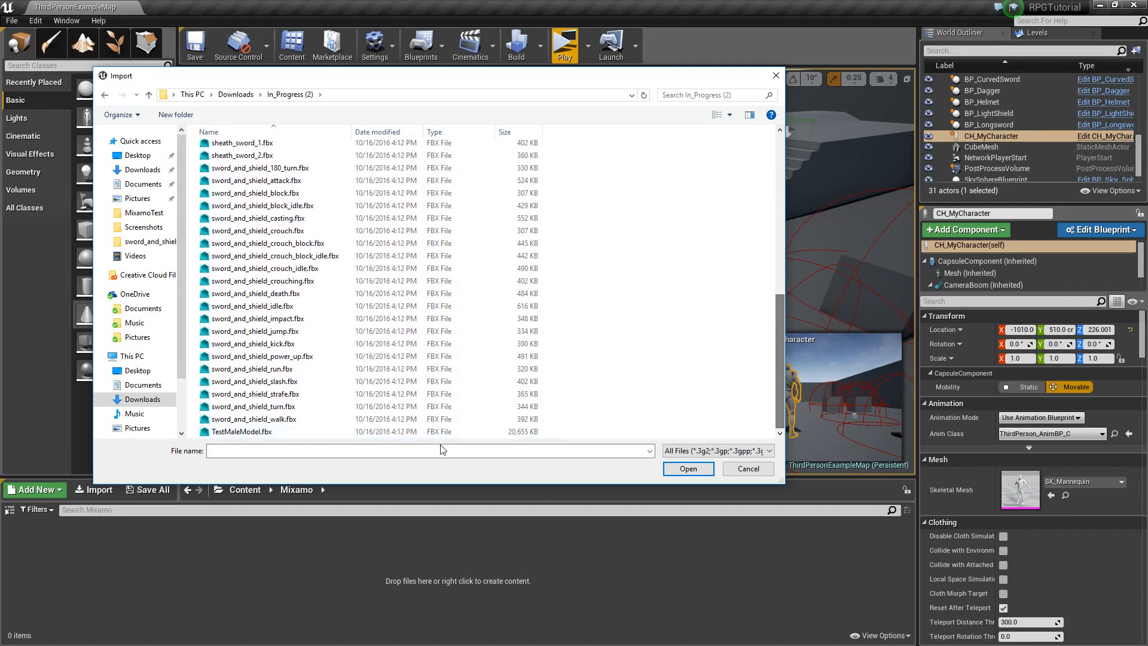
click(274, 433)
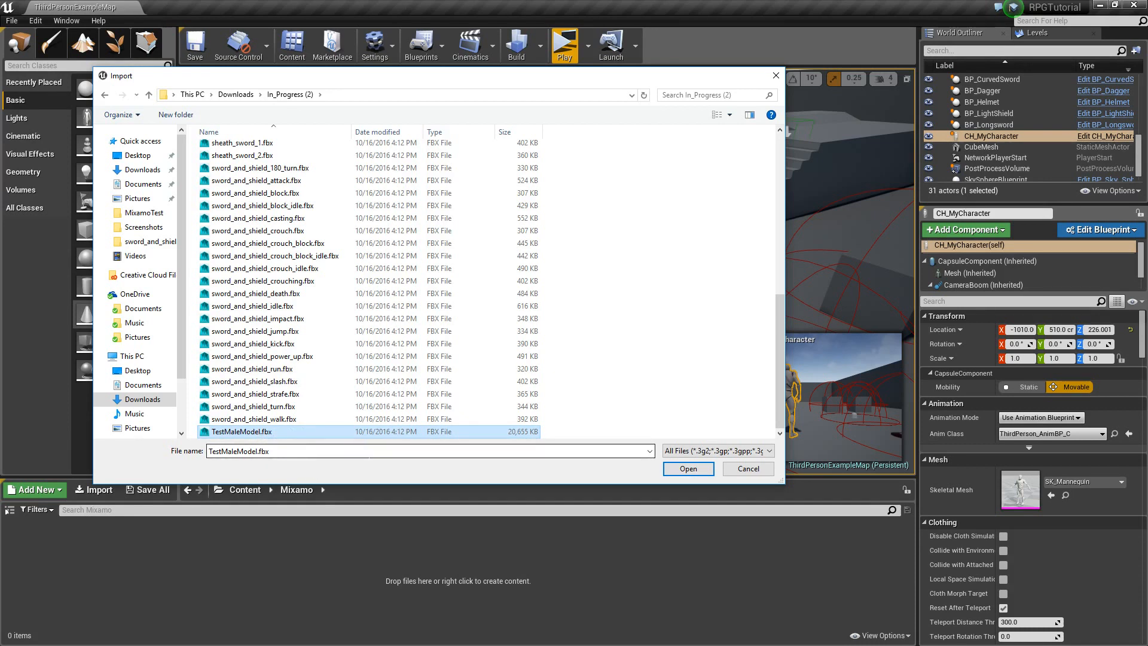
click(673, 468)
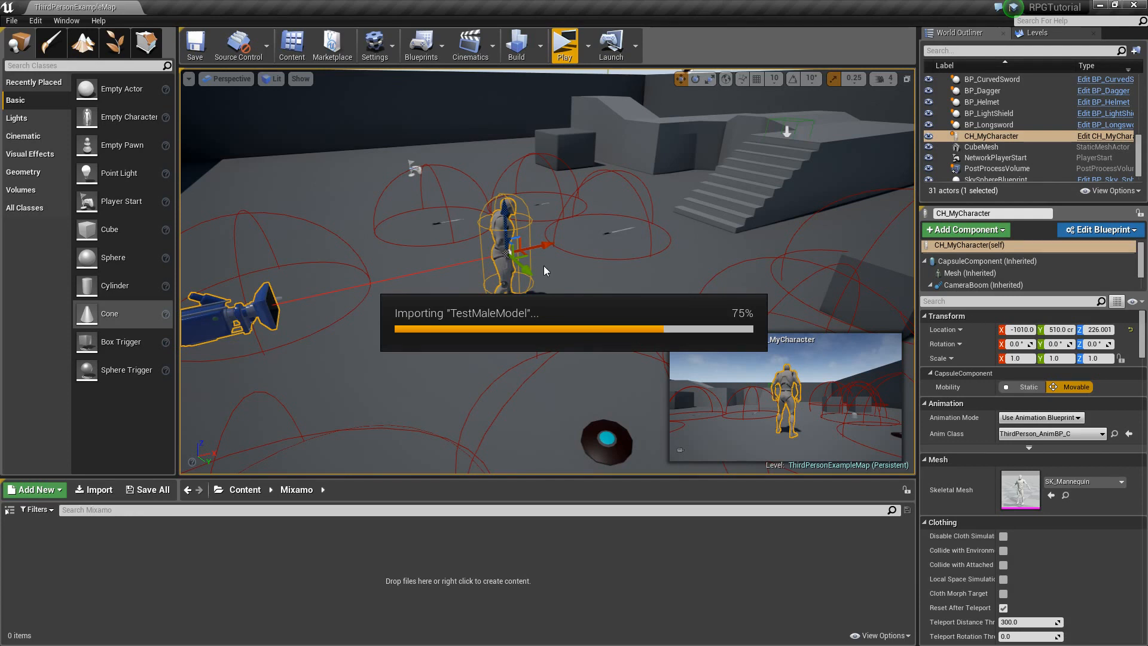
Step: Import TestMaleModel as a skeletal mesh with Import Materials turned off, close the message log and save all assets
drag(562, 281, 538, 147)
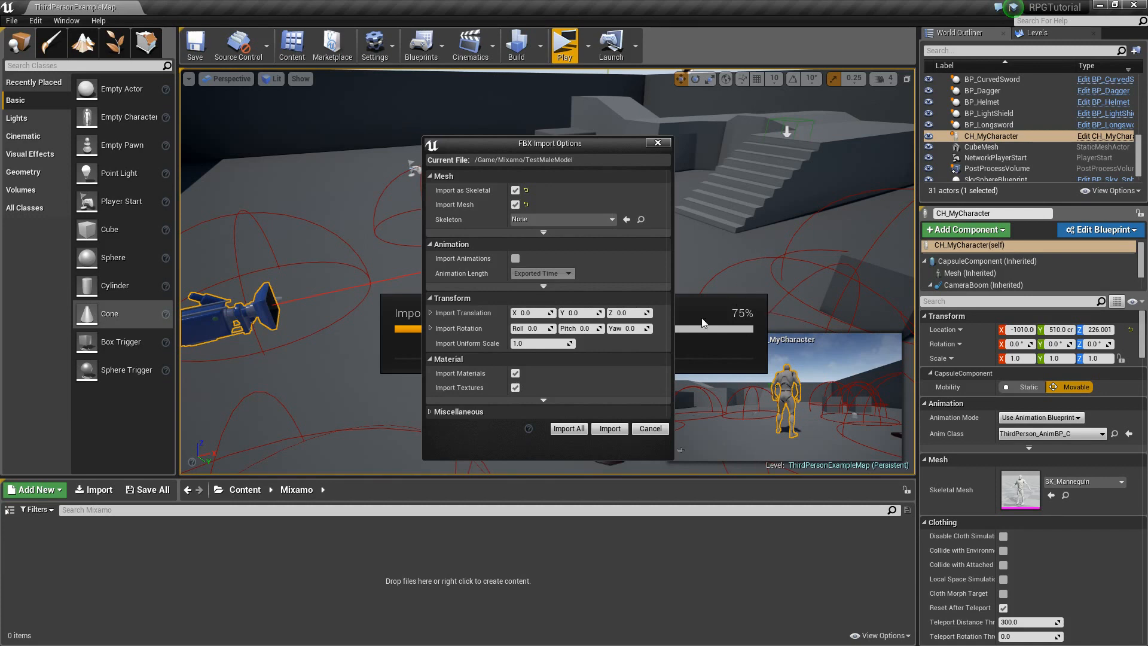
click(515, 373)
click(610, 429)
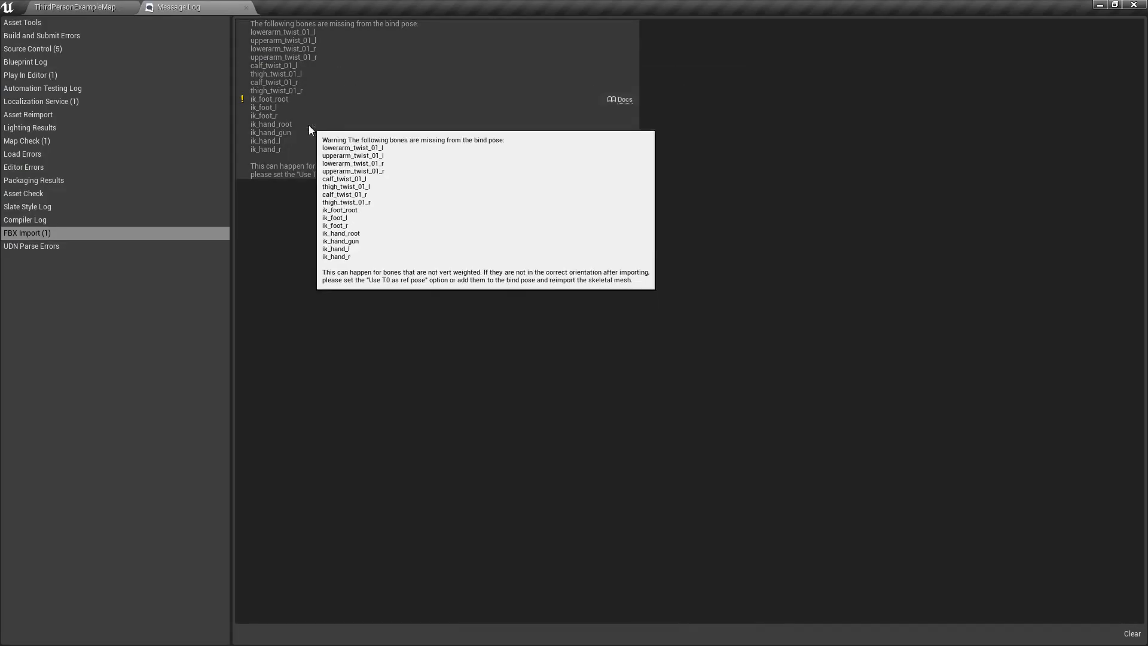
click(247, 7)
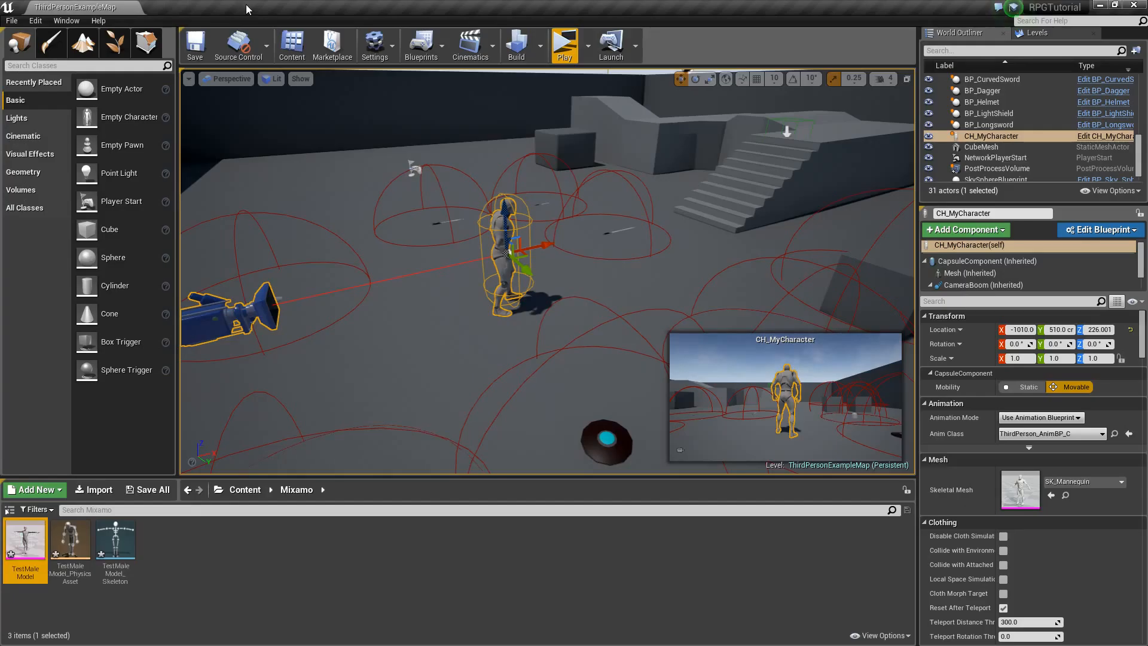
click(149, 490)
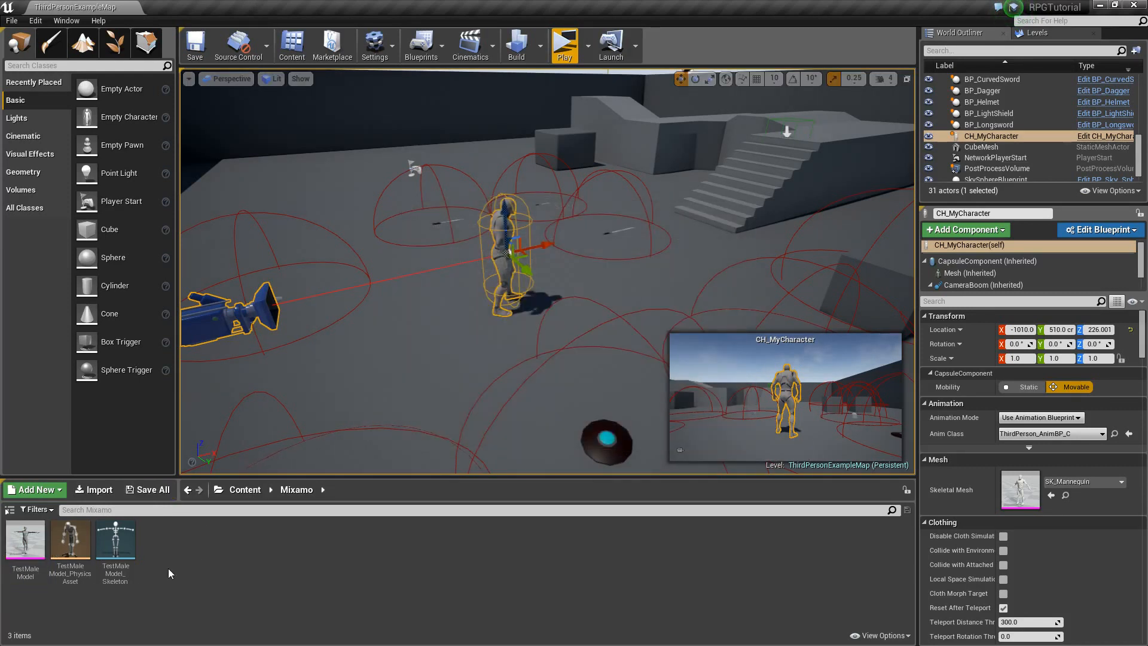
Step: Open the TestMaleModel mesh, dock its editor beside ThirdPersonExampleMap, and return to the level's root Content folder
double_click(25, 541)
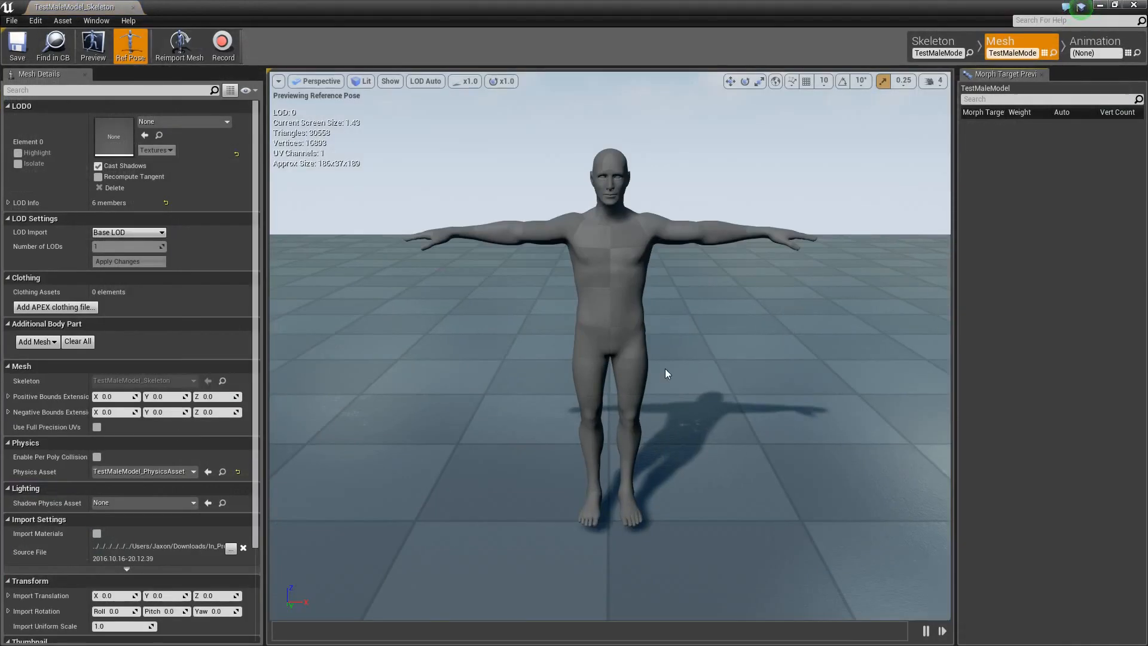
mouse_move(666, 371)
right_down()
mouse_move(668, 353)
mouse_move(678, 372)
mouse_move(657, 362)
mouse_move(671, 358)
mouse_move(664, 369)
right_up()
drag(104, 9, 213, 13)
click(85, 7)
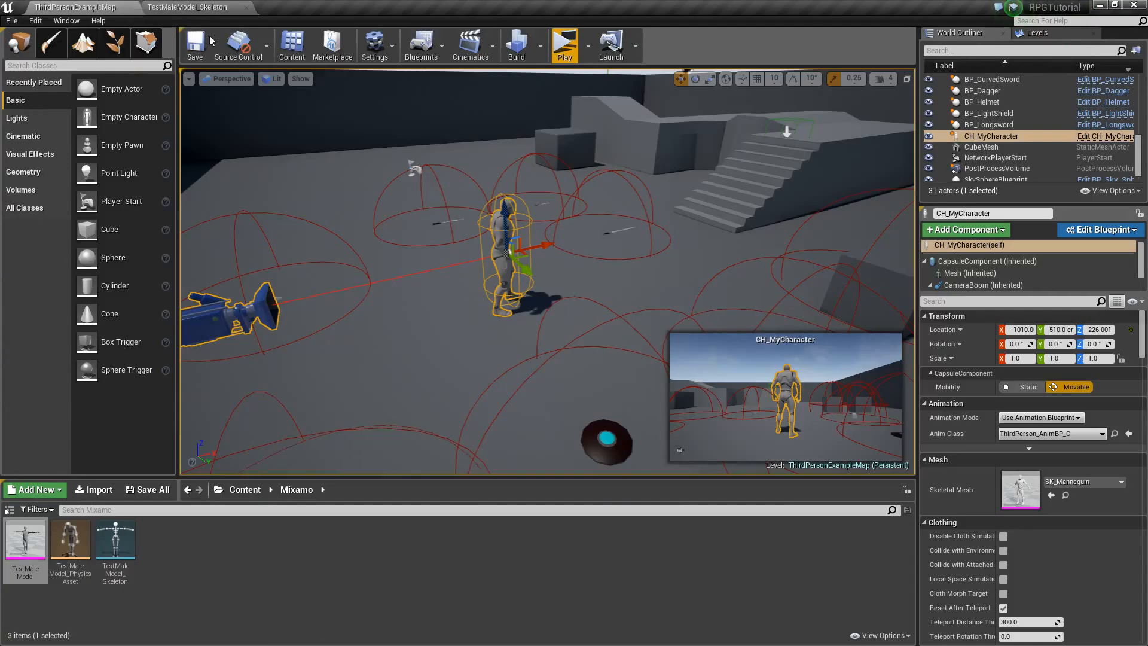
click(249, 489)
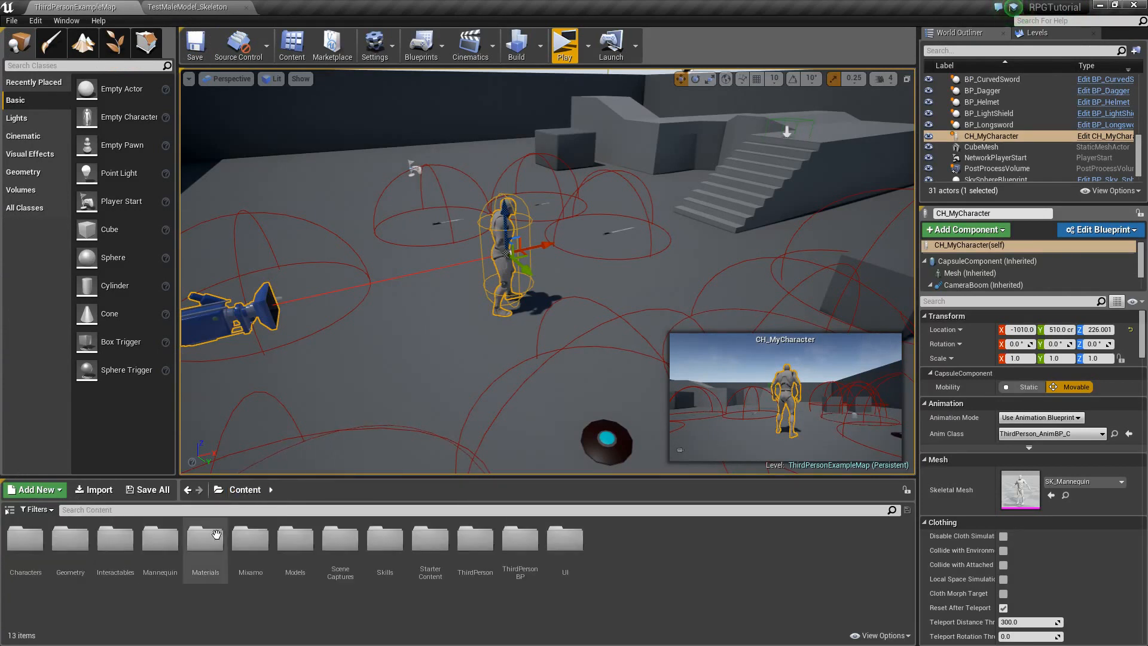
Step: Open the SK_Mannequin skeletal mesh from the Mannequin/Character/Mesh folder
double_click(161, 544)
double_click(86, 571)
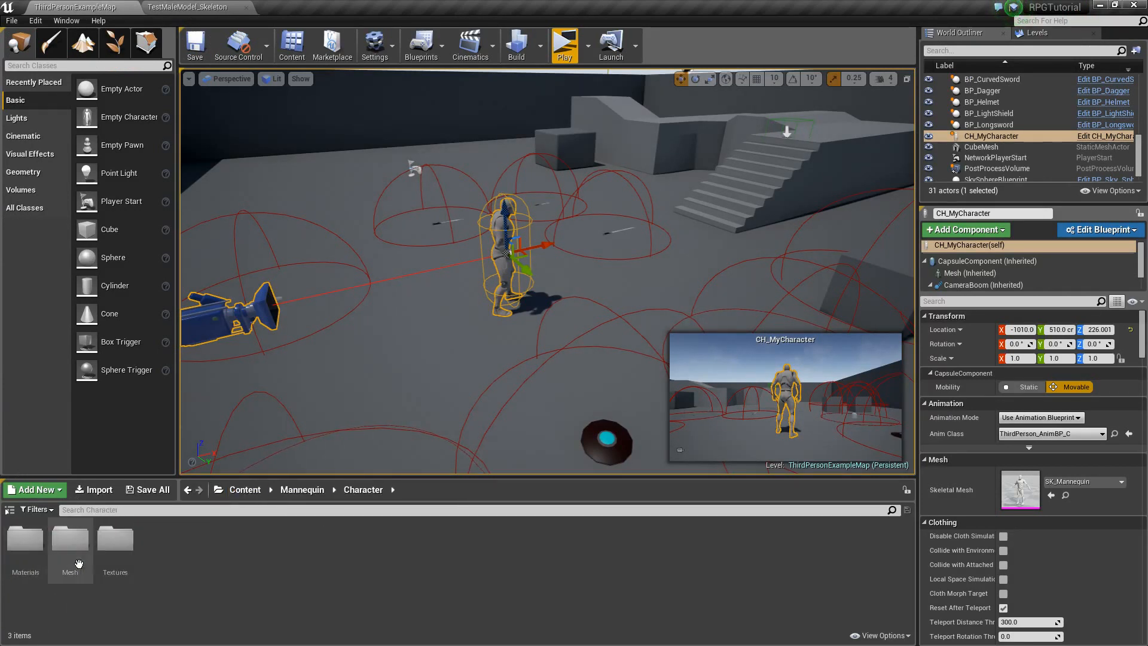
double_click(71, 541)
double_click(27, 544)
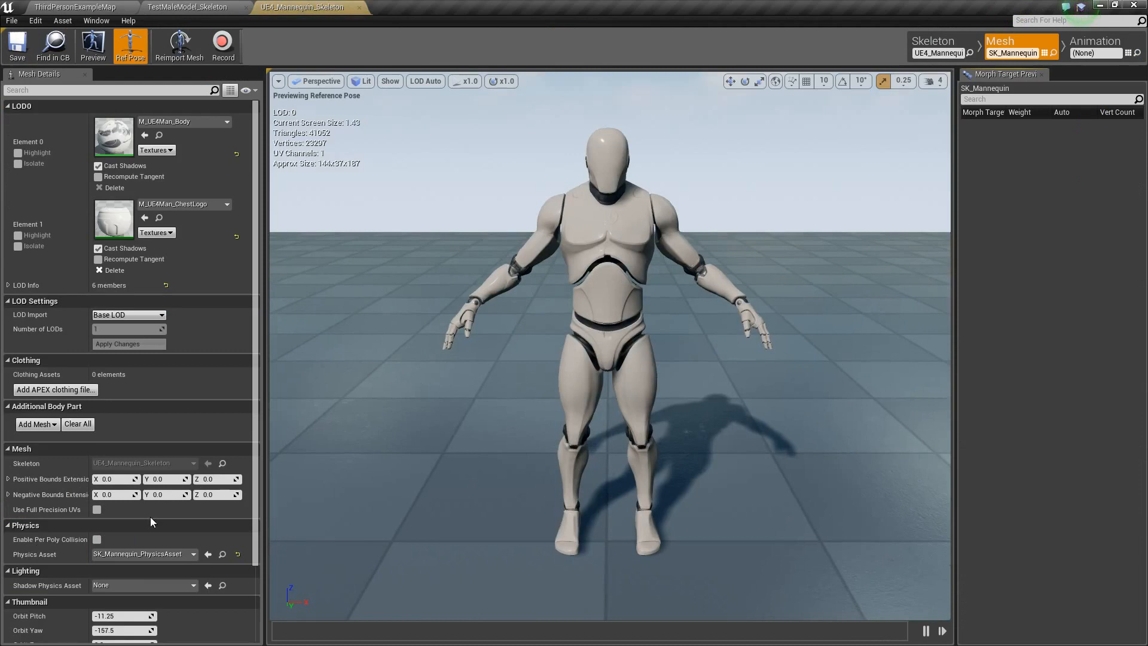
Step: Switch to the mannequin's skeleton, open the Retarget Manager and assign the Humanoid rig
click(936, 43)
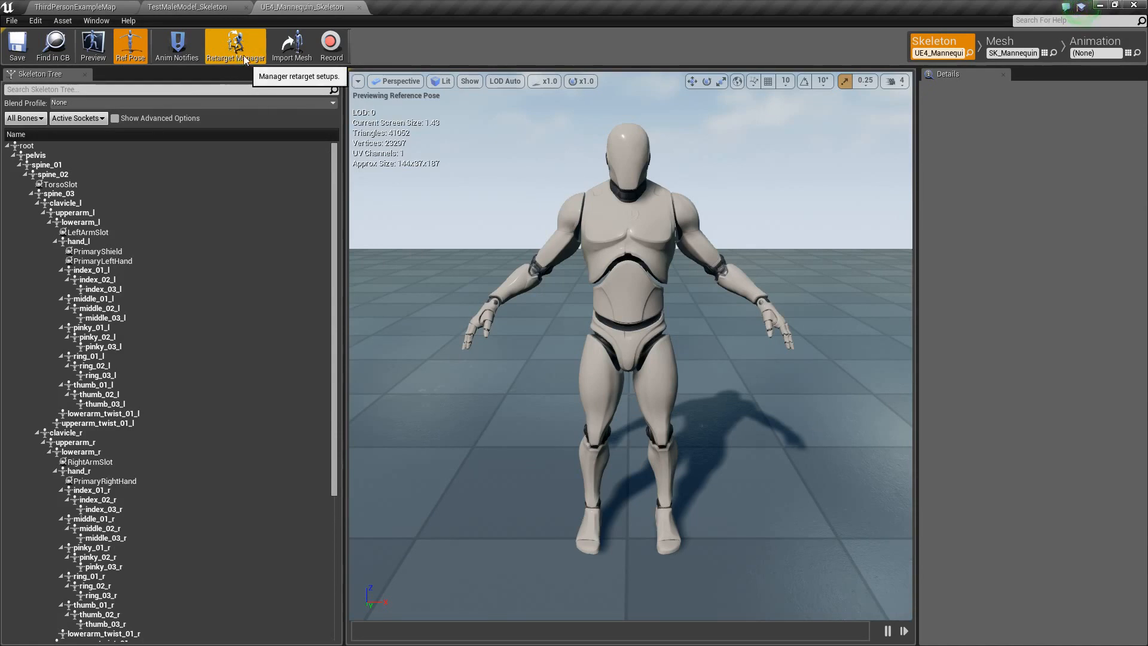
click(237, 49)
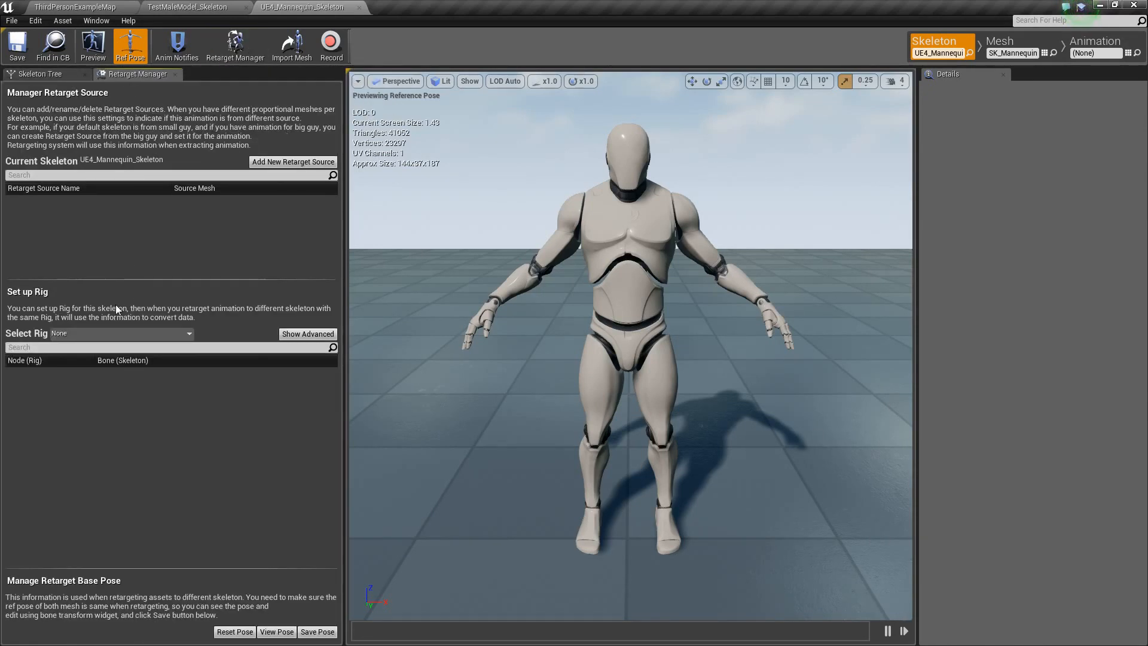
click(98, 332)
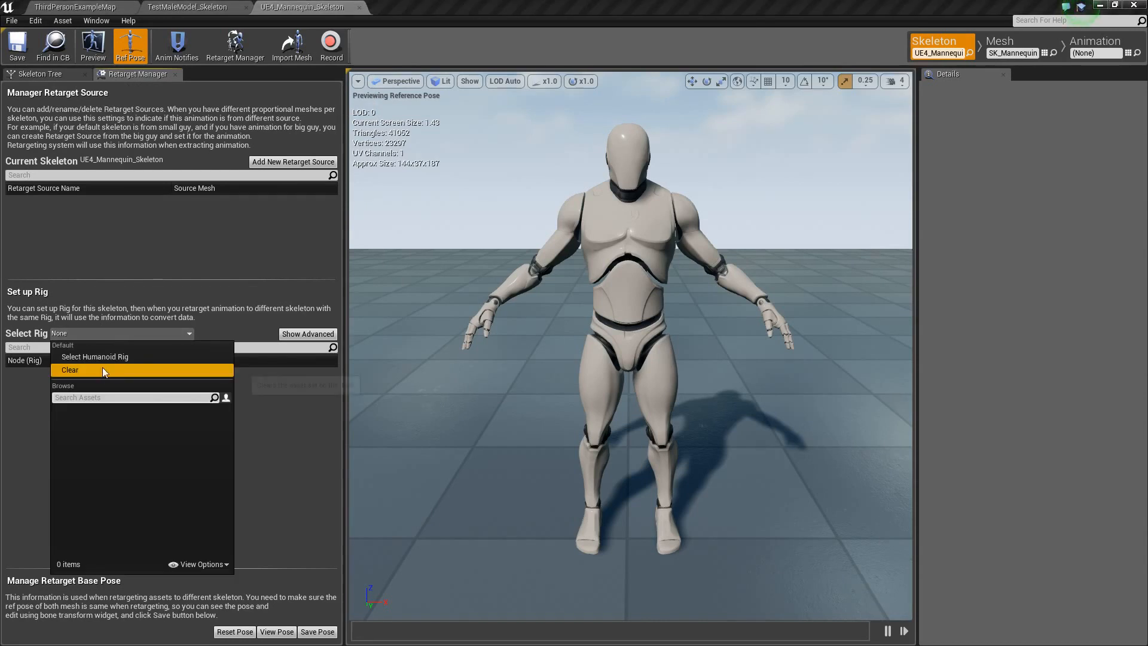
click(104, 357)
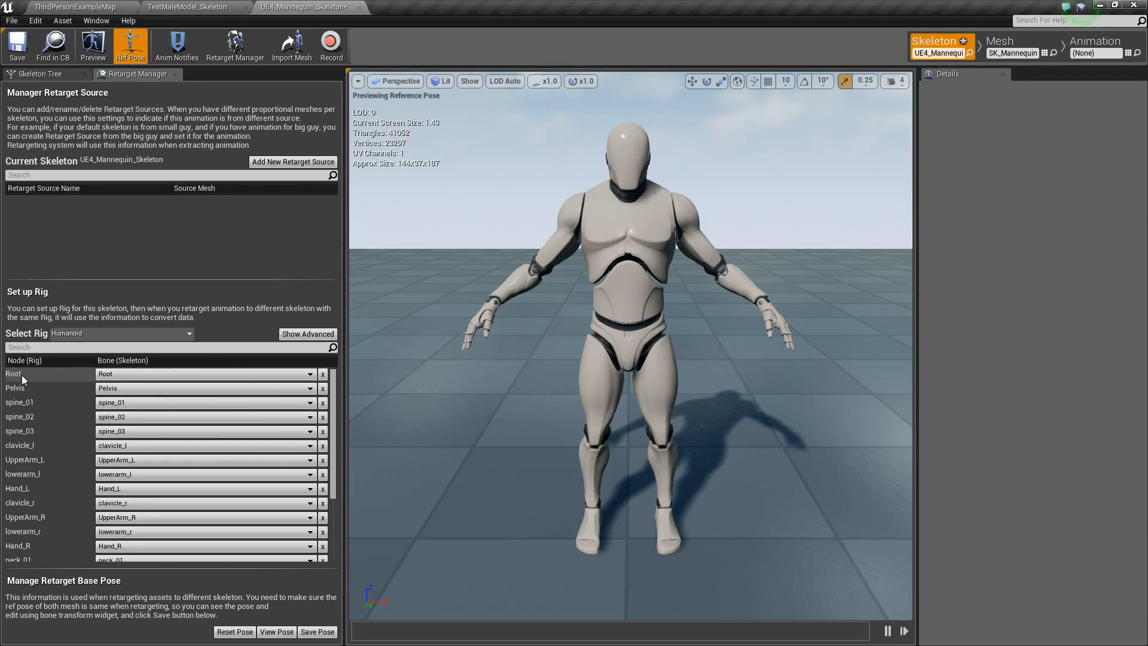
Step: Map the rig's Root node to the root bone and its Pelvis node to the pelvis bone
click(115, 375)
click(111, 83)
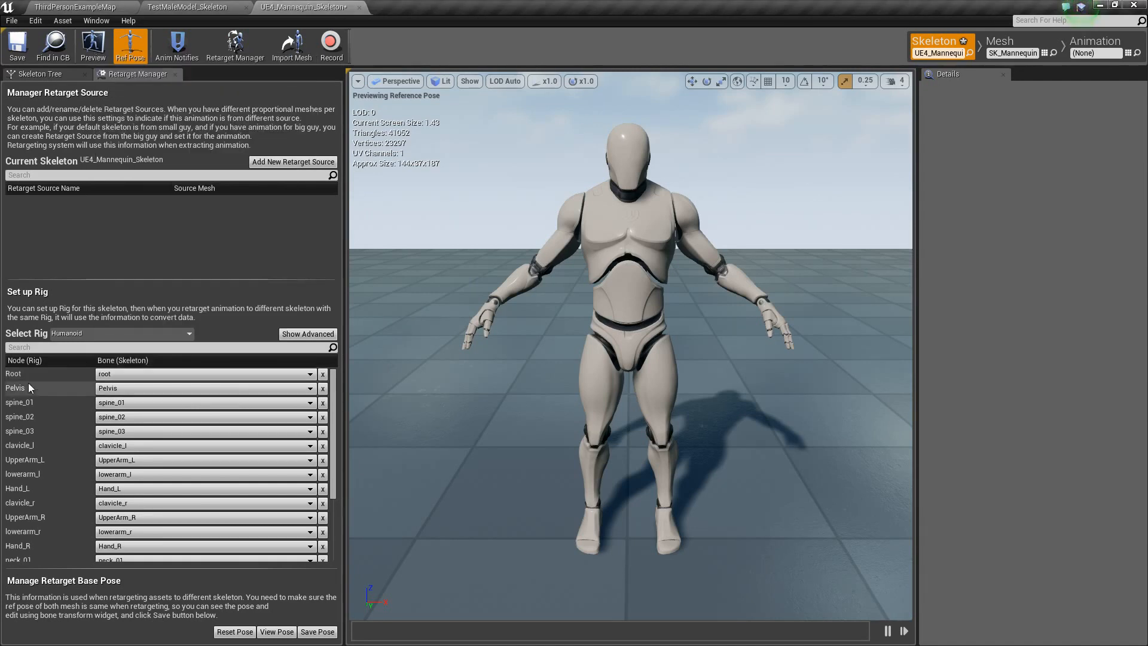
click(123, 390)
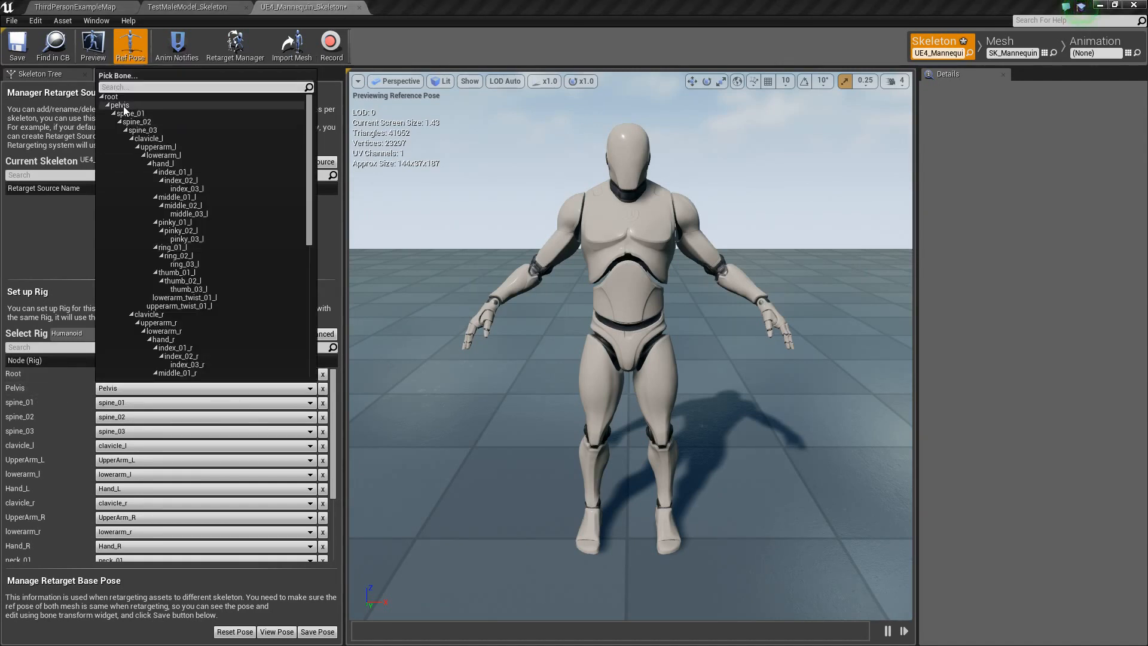
click(111, 96)
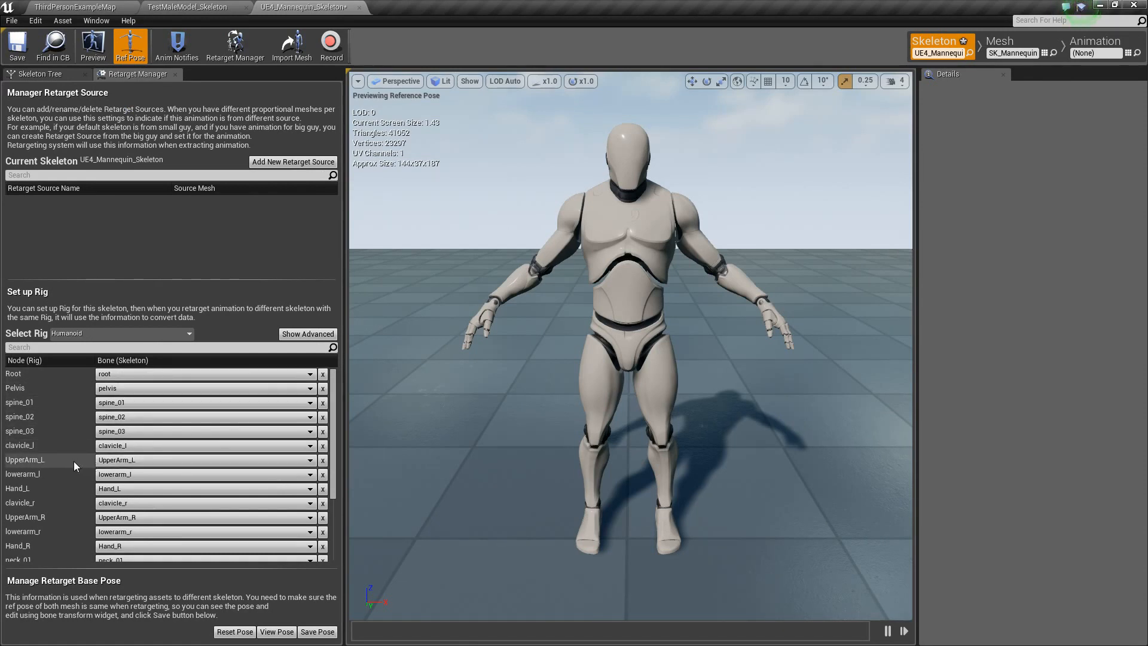
Step: Map the UpperArm_L rig node to the upperarm_l bone and Hand_L to hand_l
click(118, 460)
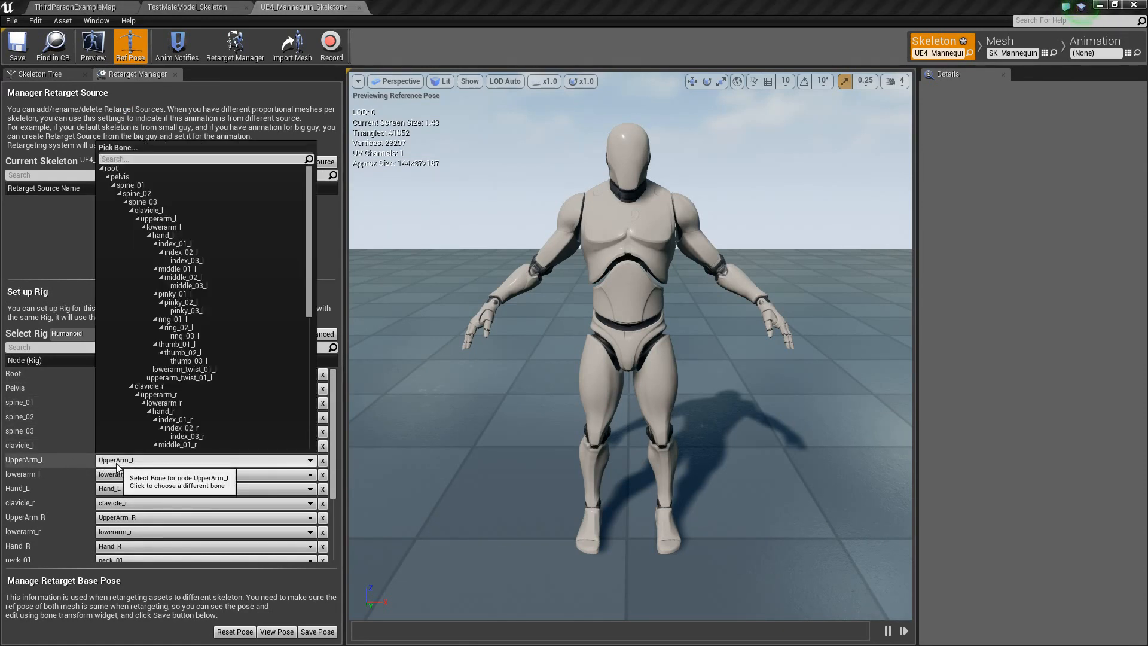
click(148, 219)
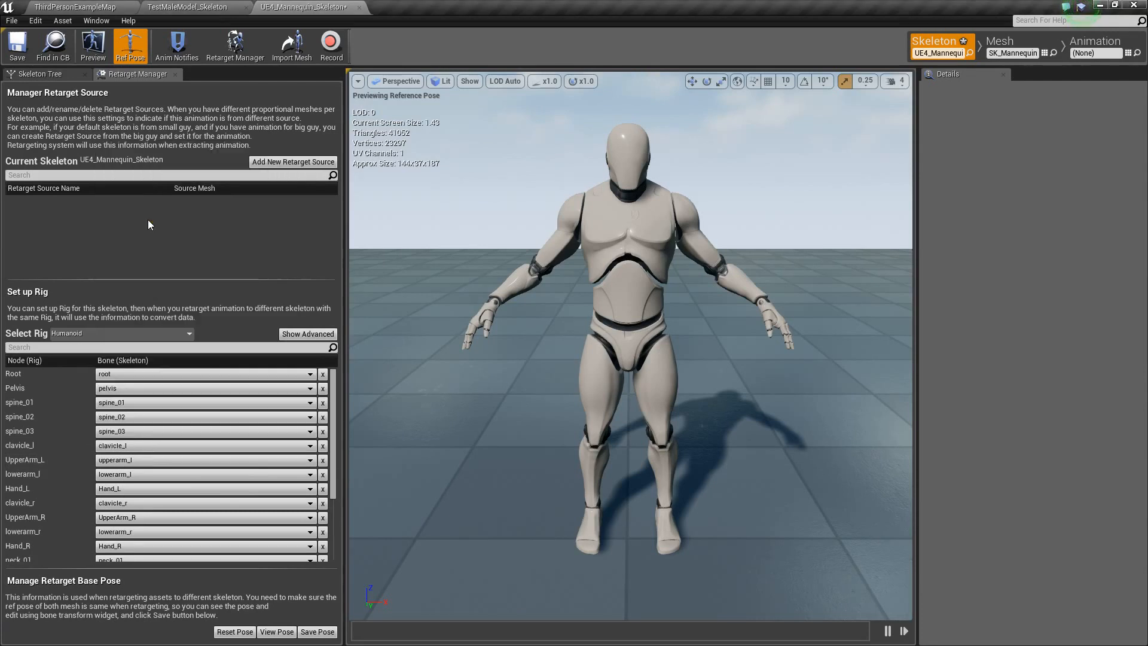
click(123, 474)
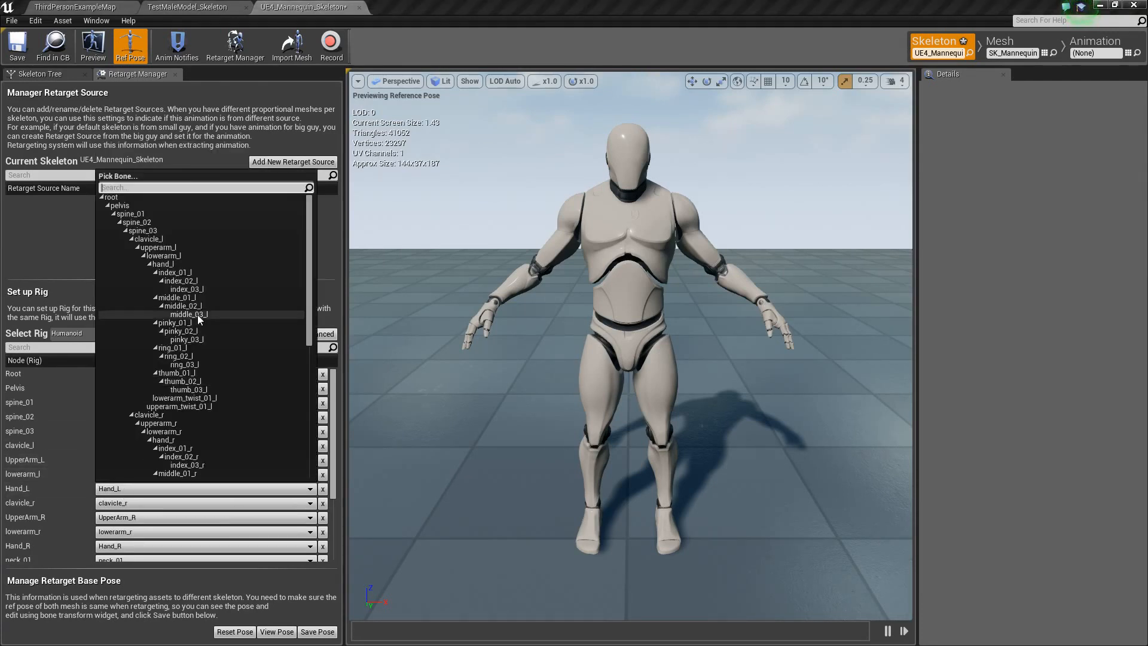
click(174, 264)
Step: Map the UpperArm_R rig node to the upperarm_r bone and Hand_R to hand_r
scroll(170, 473, down, 2)
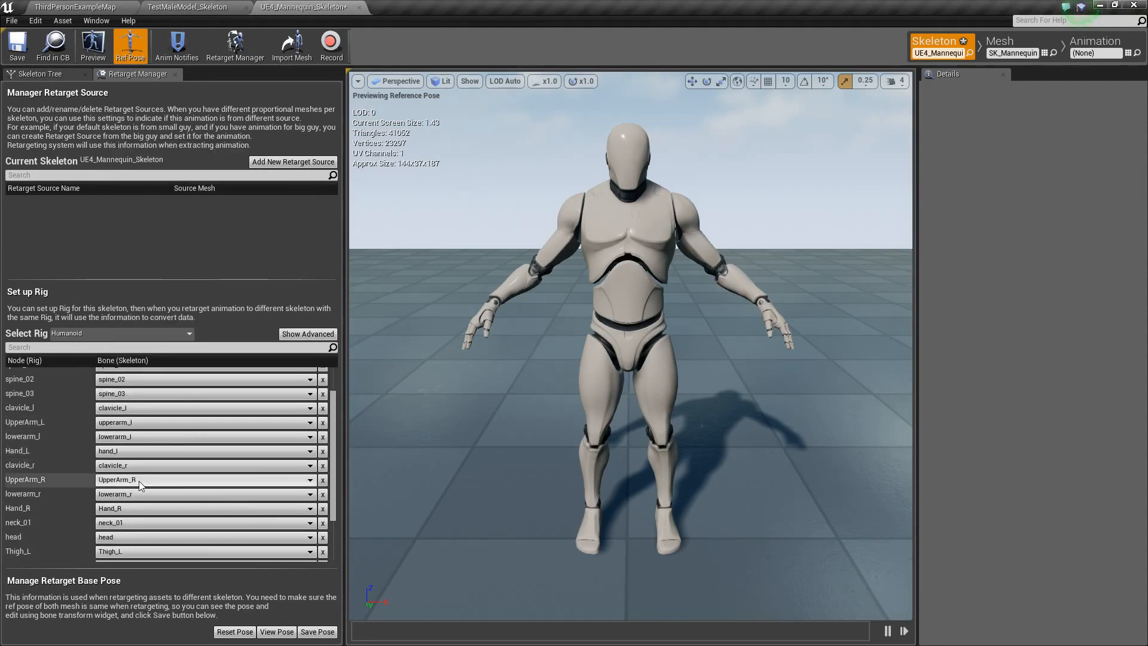
click(141, 481)
click(178, 423)
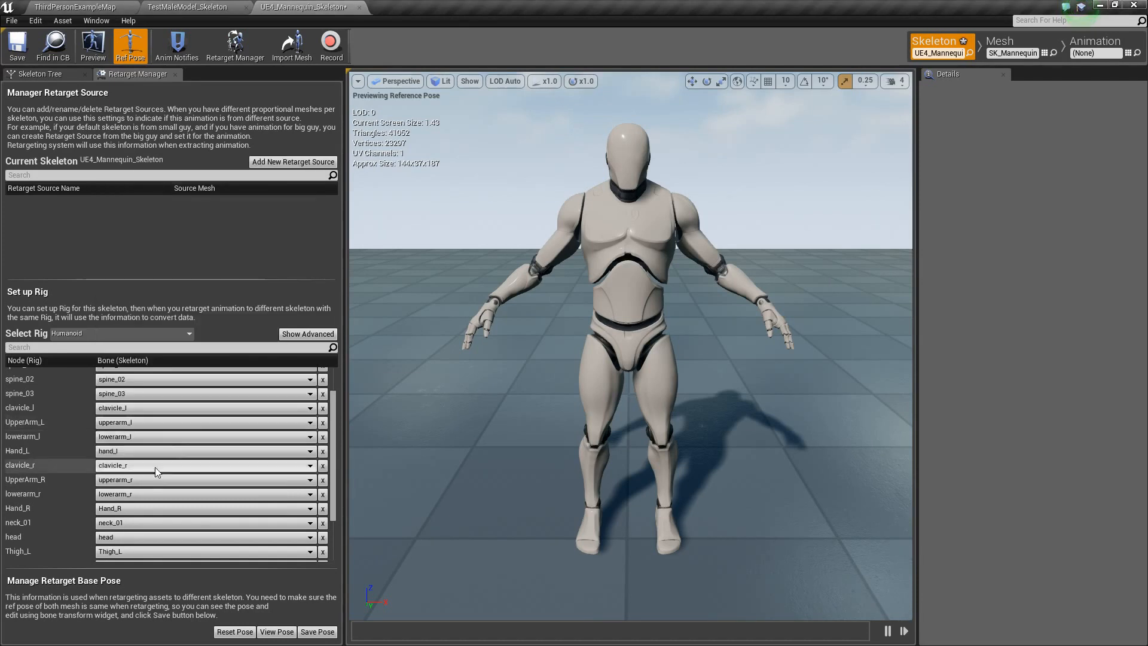
click(173, 508)
scroll(186, 407, down, 3)
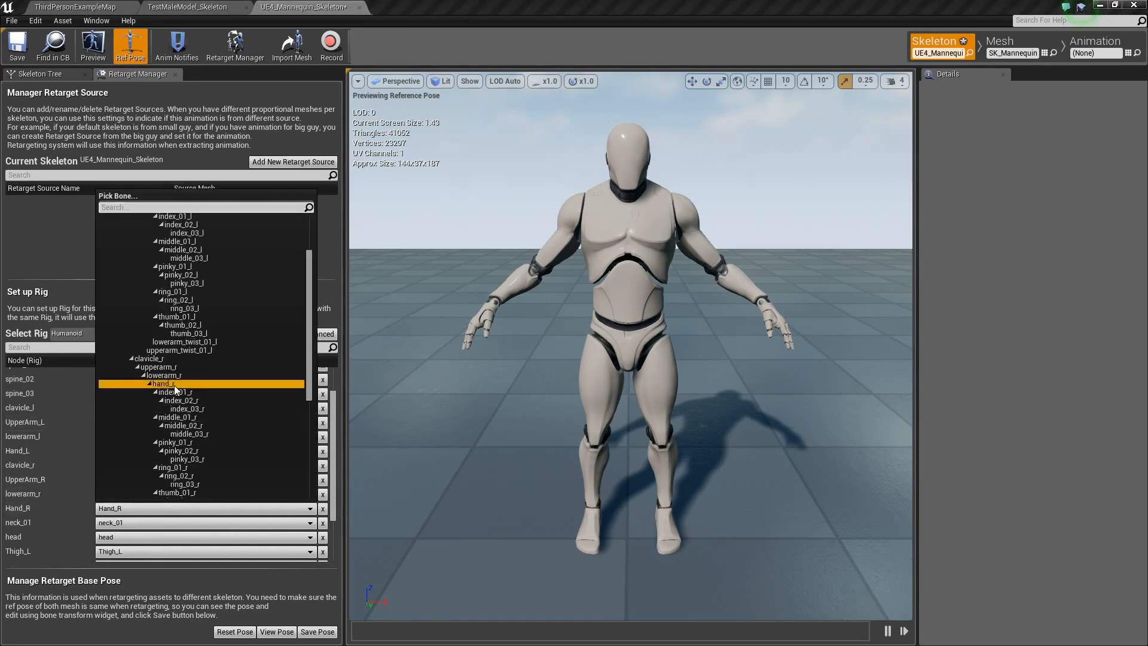
click(174, 384)
Step: Map the Thigh_L rig node to the thigh_l bone and Foot_L to foot_l
scroll(144, 454, down, 3)
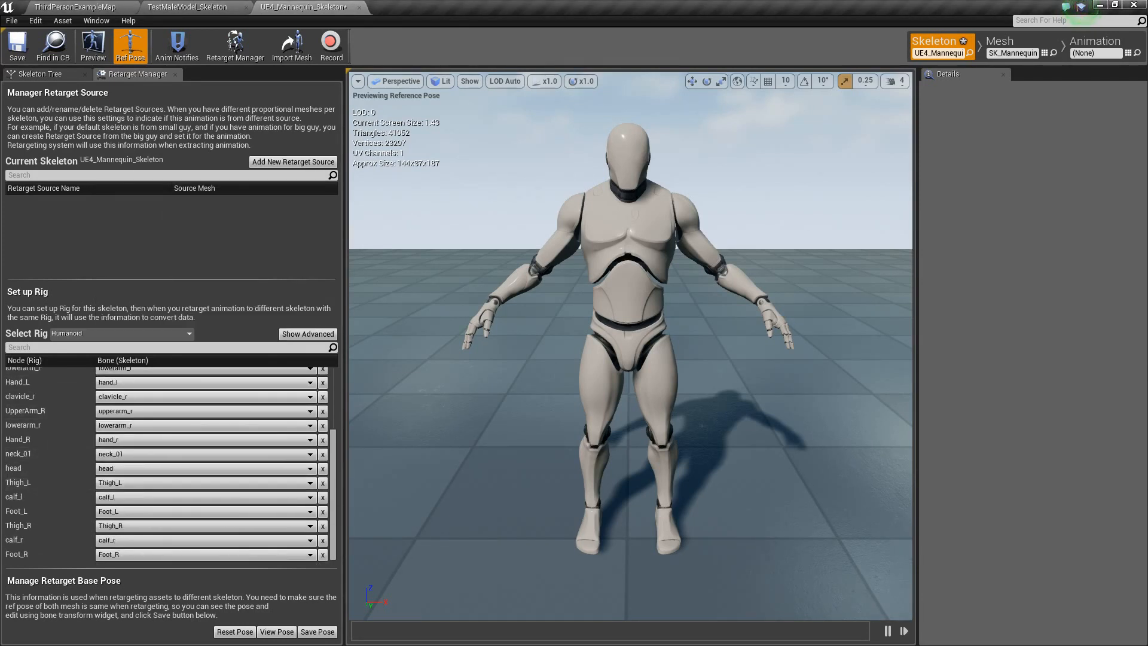
click(97, 485)
scroll(200, 416, down, 6)
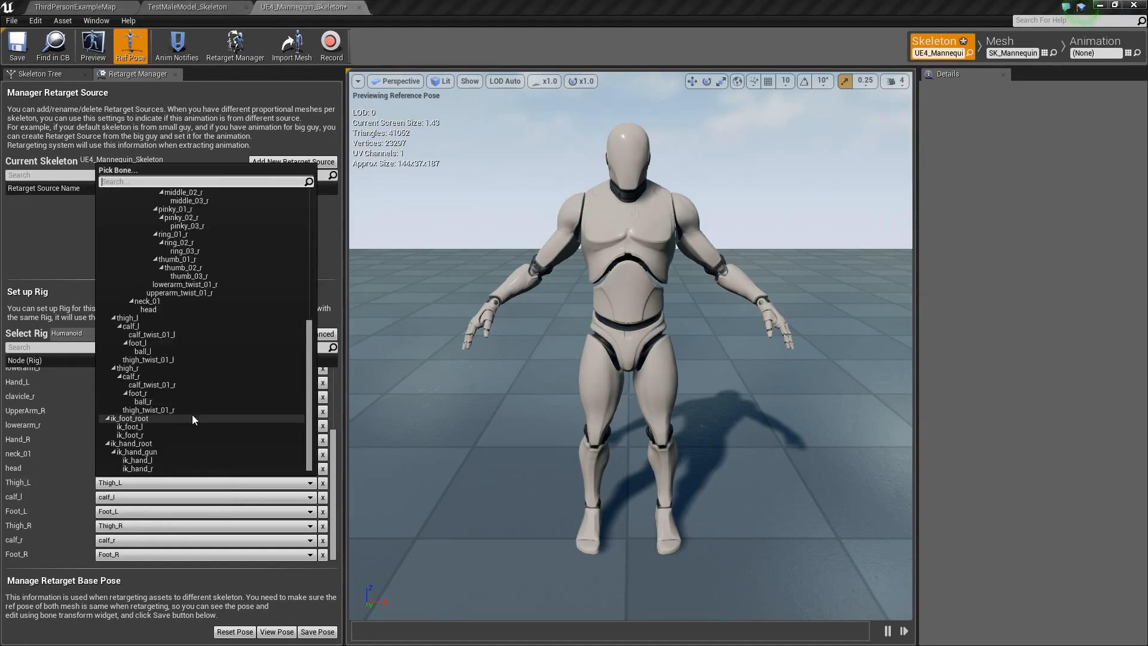
click(134, 318)
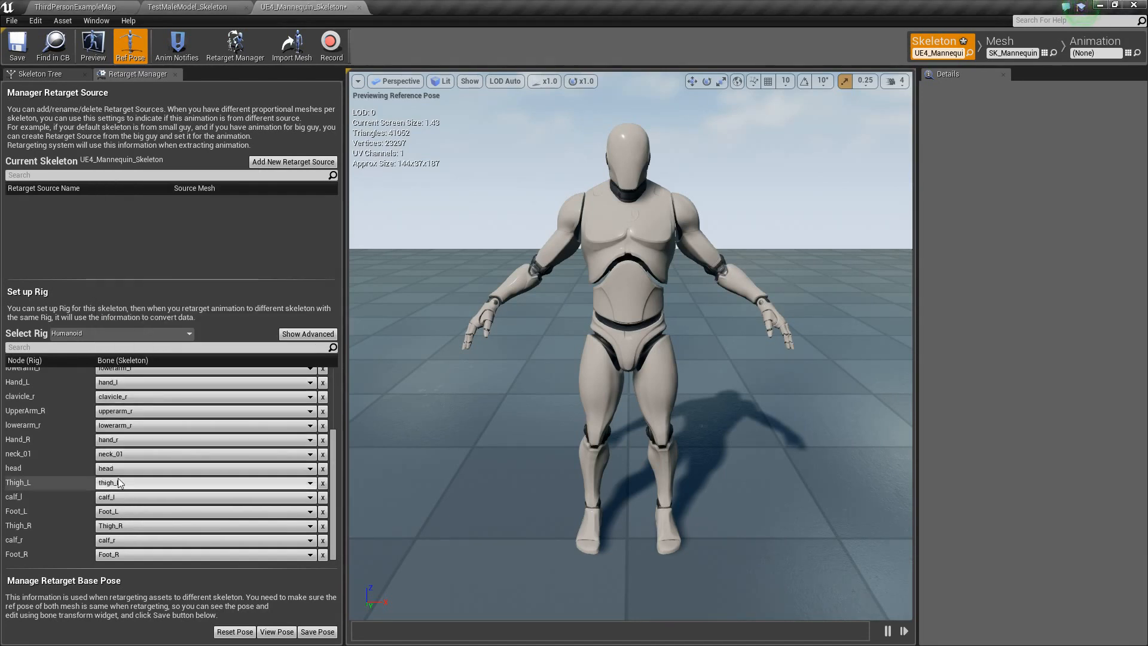
click(116, 512)
scroll(183, 392, down, 7)
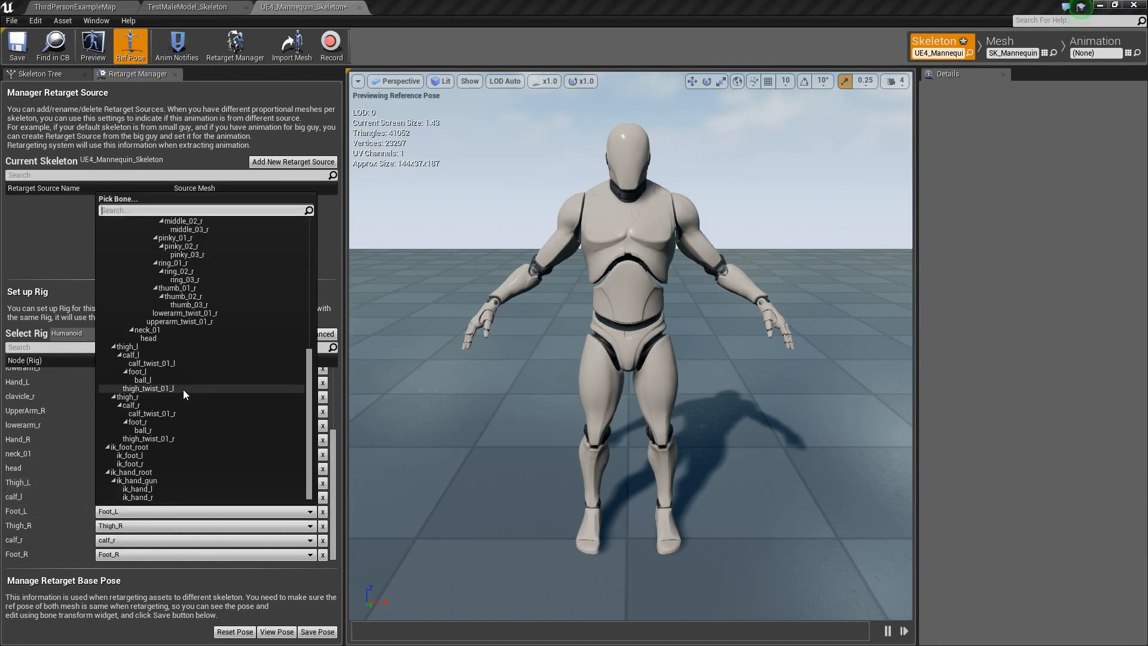
click(146, 373)
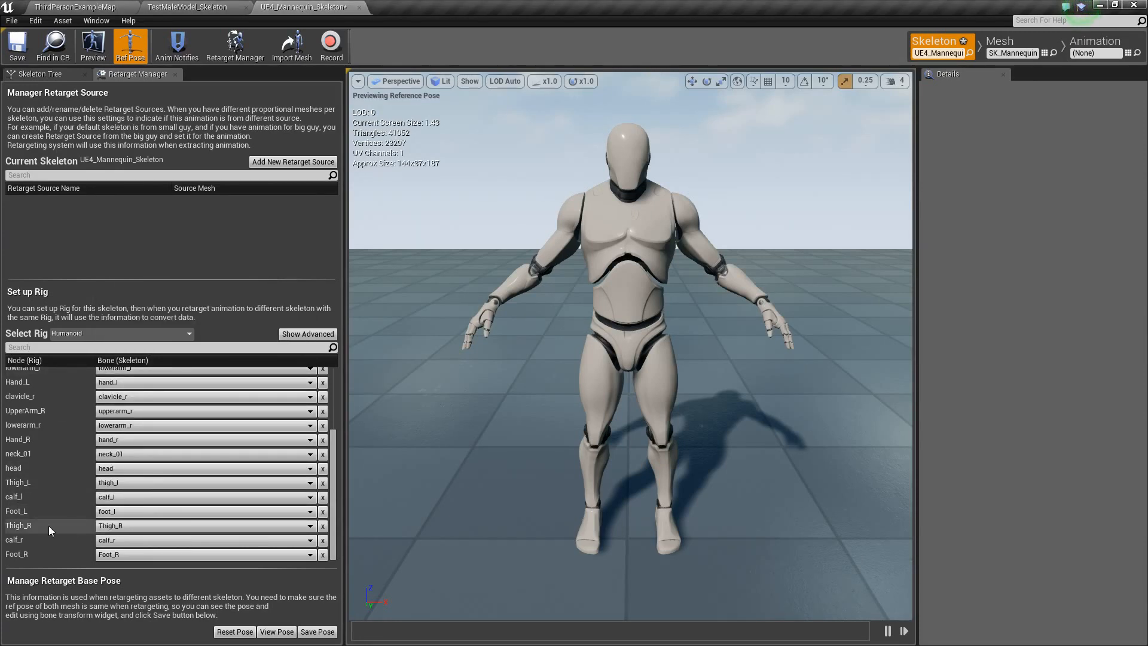
Step: Map the Thigh_R rig node to the thigh_r bone and Foot_R to foot_r
click(113, 527)
scroll(178, 421, down, 7)
scroll(178, 421, down, 2)
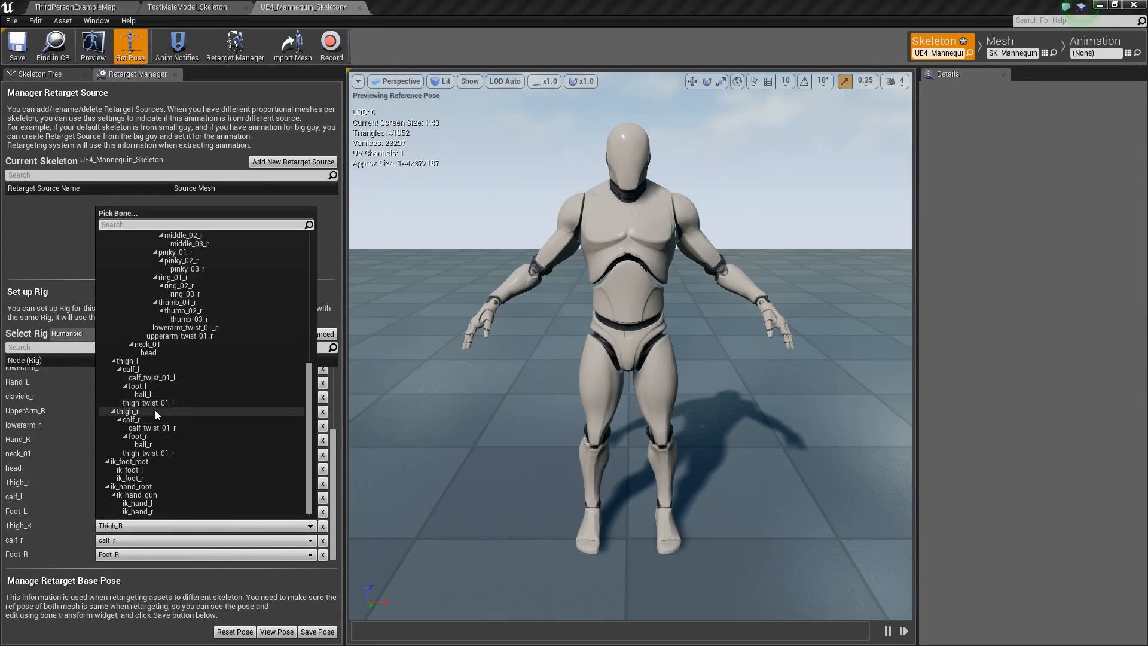
click(138, 413)
click(124, 551)
scroll(153, 458, down, 9)
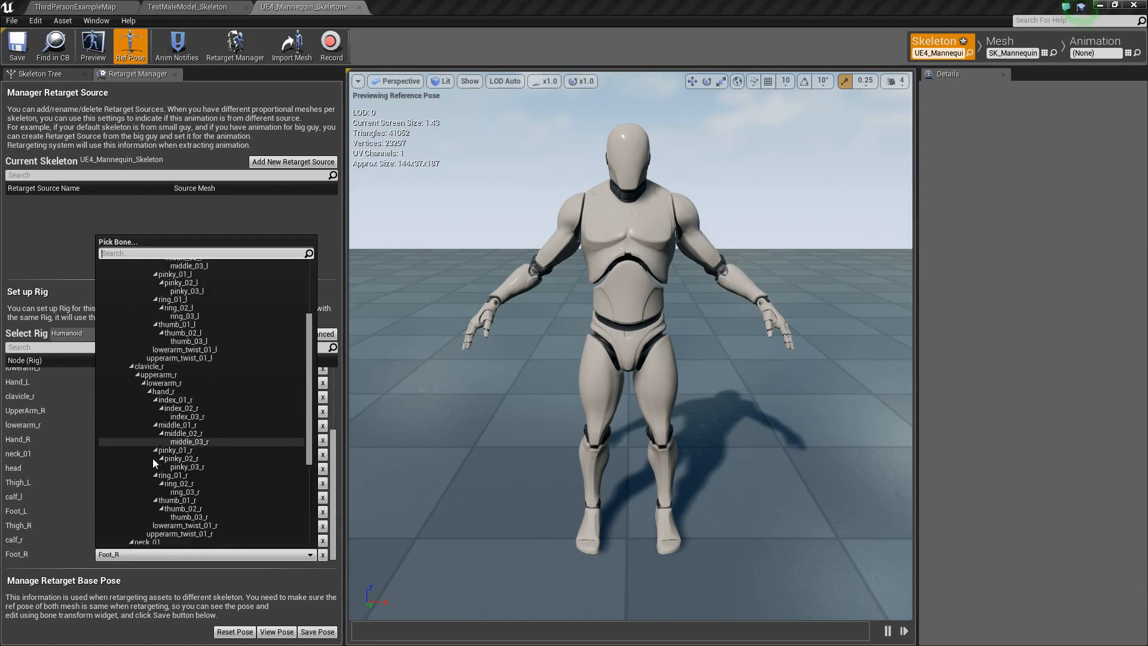
click(145, 465)
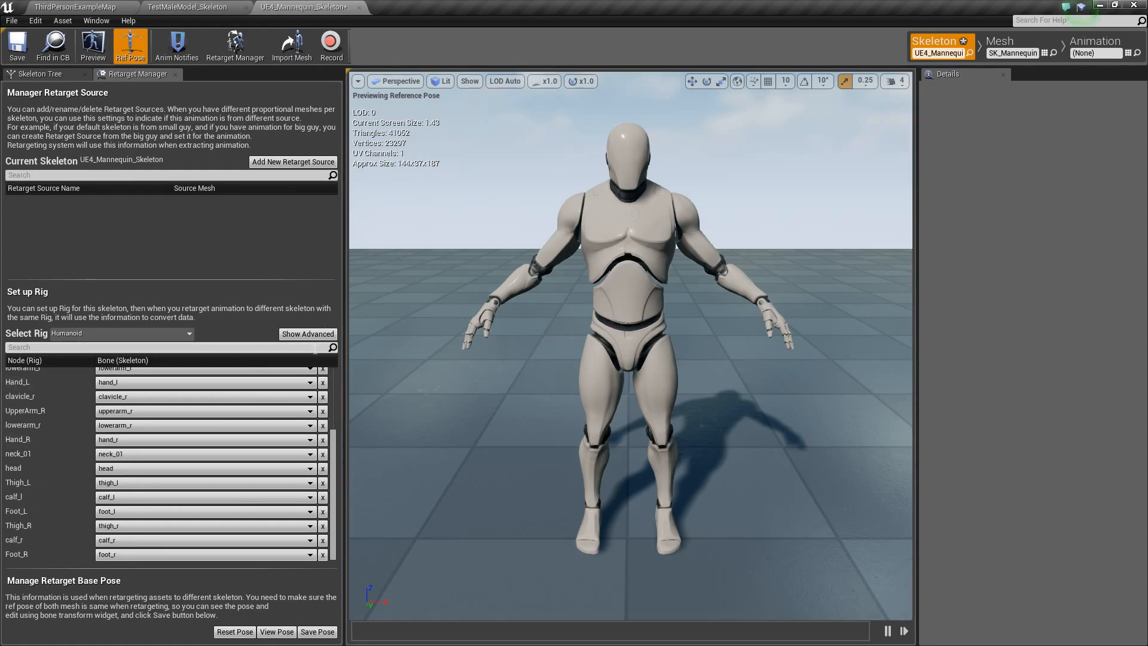
Step: Show the rig's advanced nodes and check the finger, twist, ball and IK bone assignments
click(307, 336)
scroll(189, 454, up, 5)
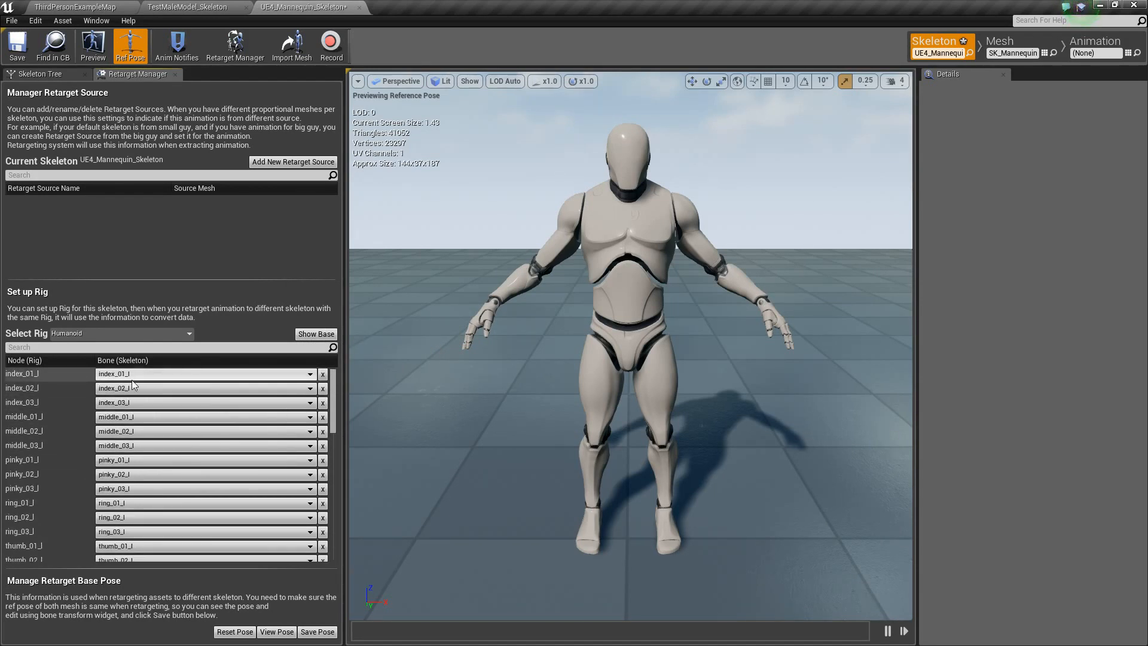
scroll(158, 425, down, 4)
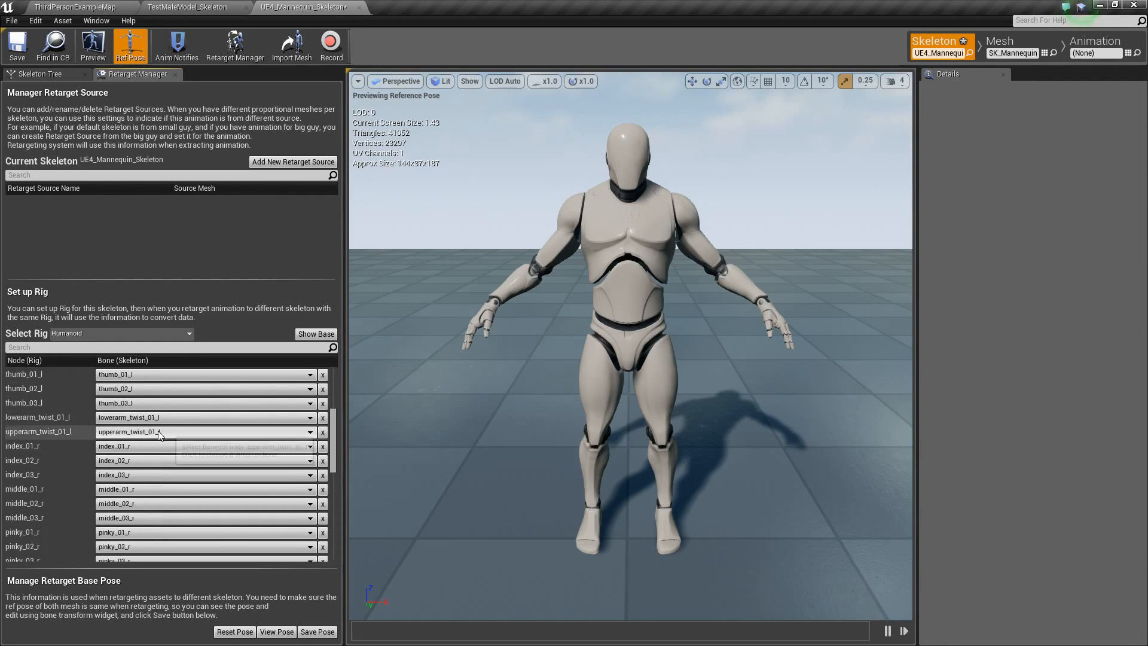
scroll(137, 491, down, 10)
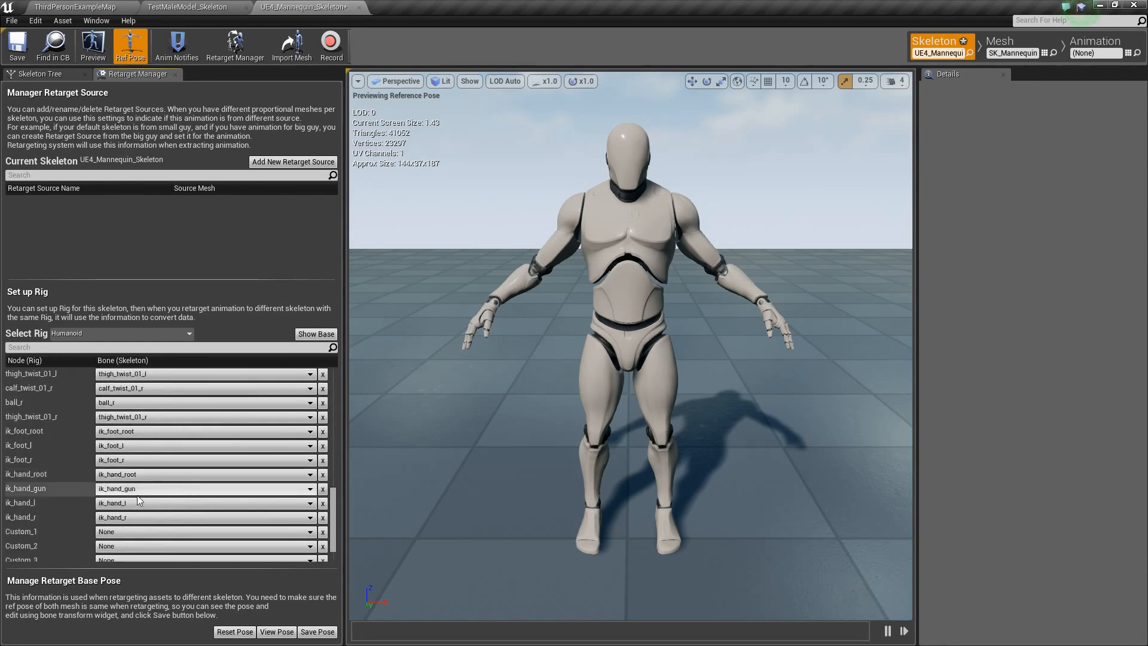
scroll(138, 490, down, 2)
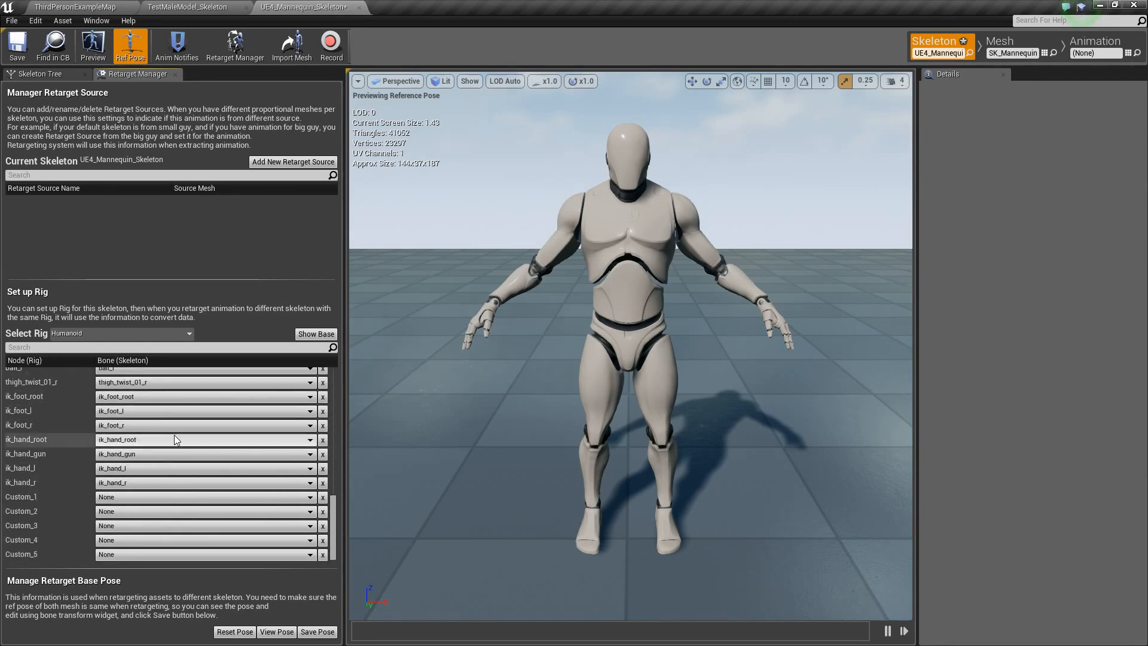
scroll(134, 440, up, 16)
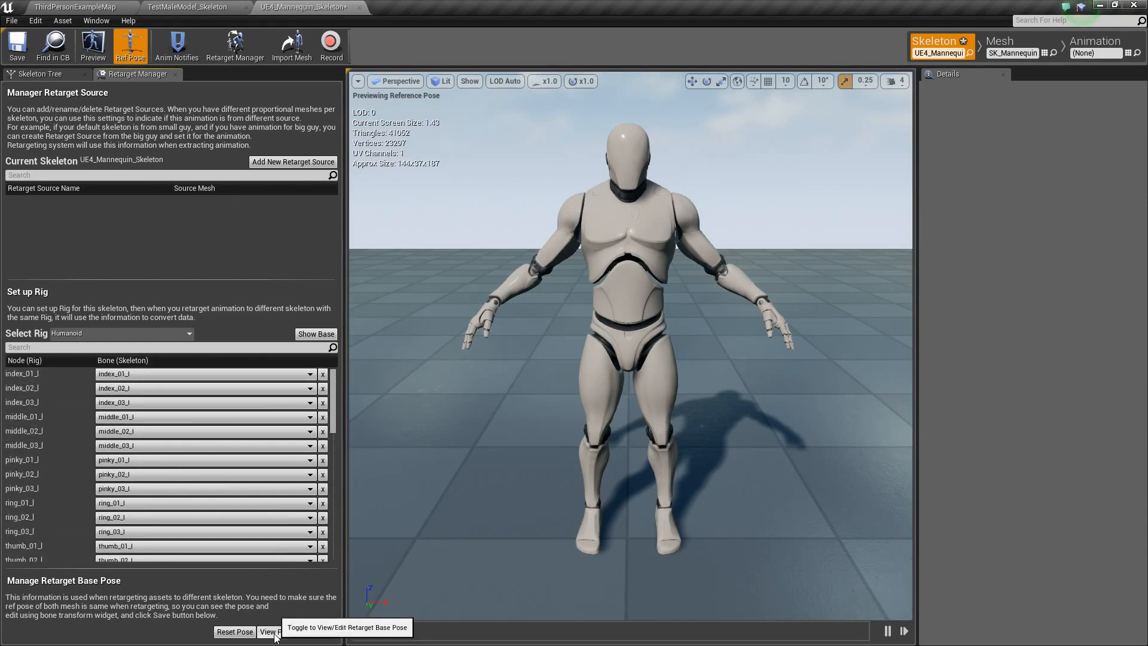
Step: Show the skeleton tree's advanced options, set the pelvis translation retargeting to Animation Scaled, and save the skeleton
click(55, 77)
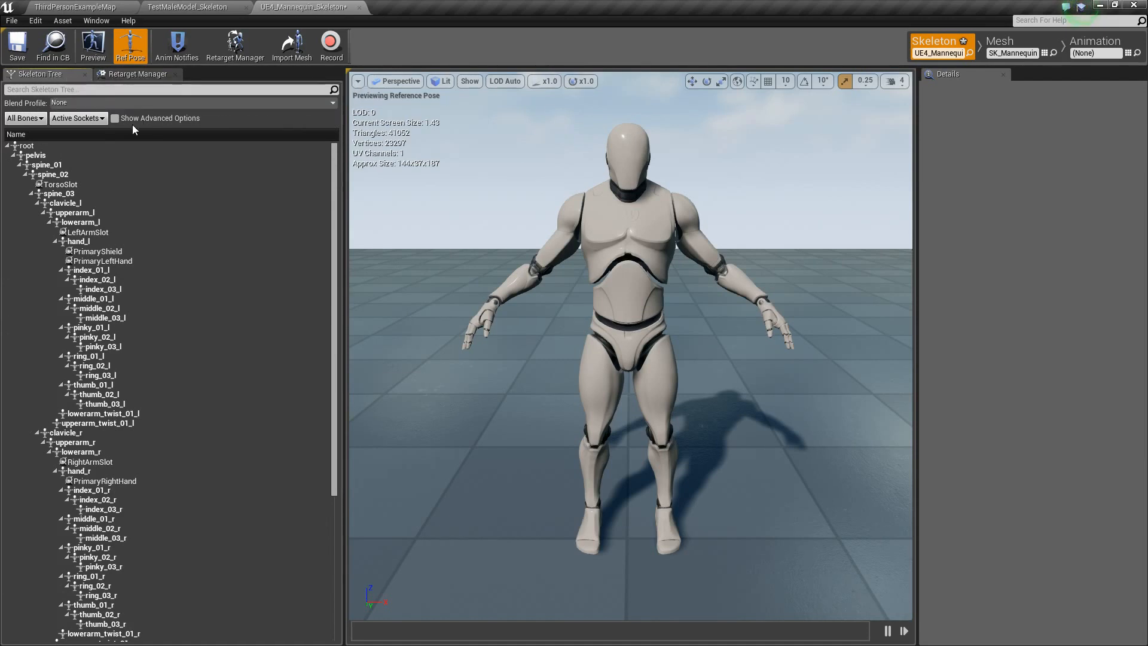
click(116, 119)
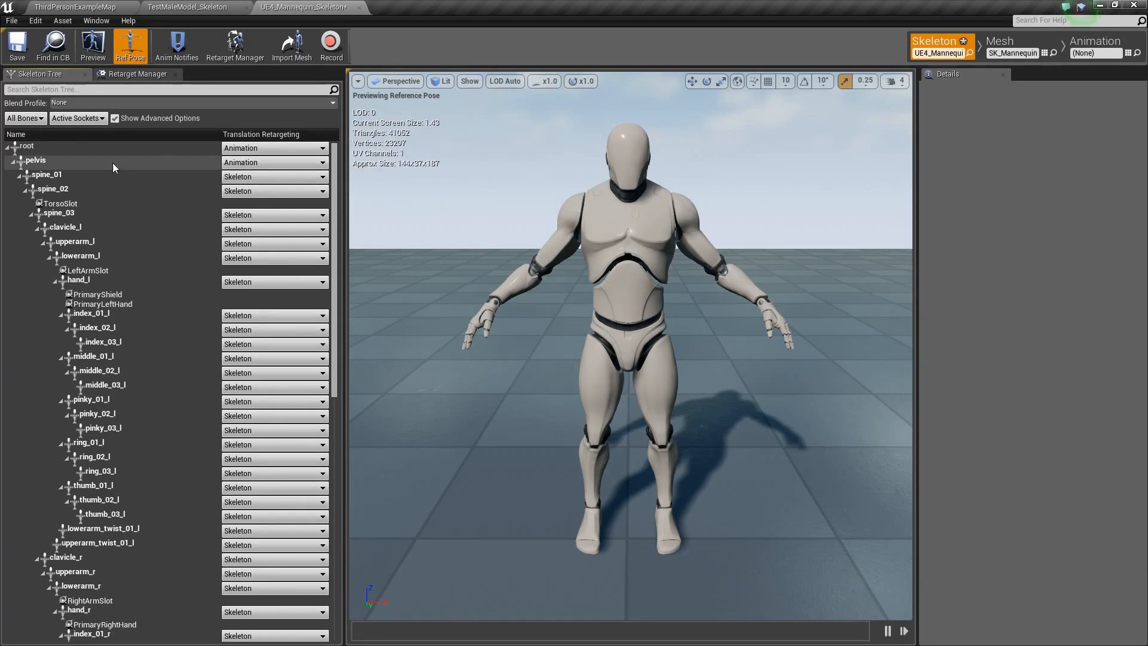
click(246, 168)
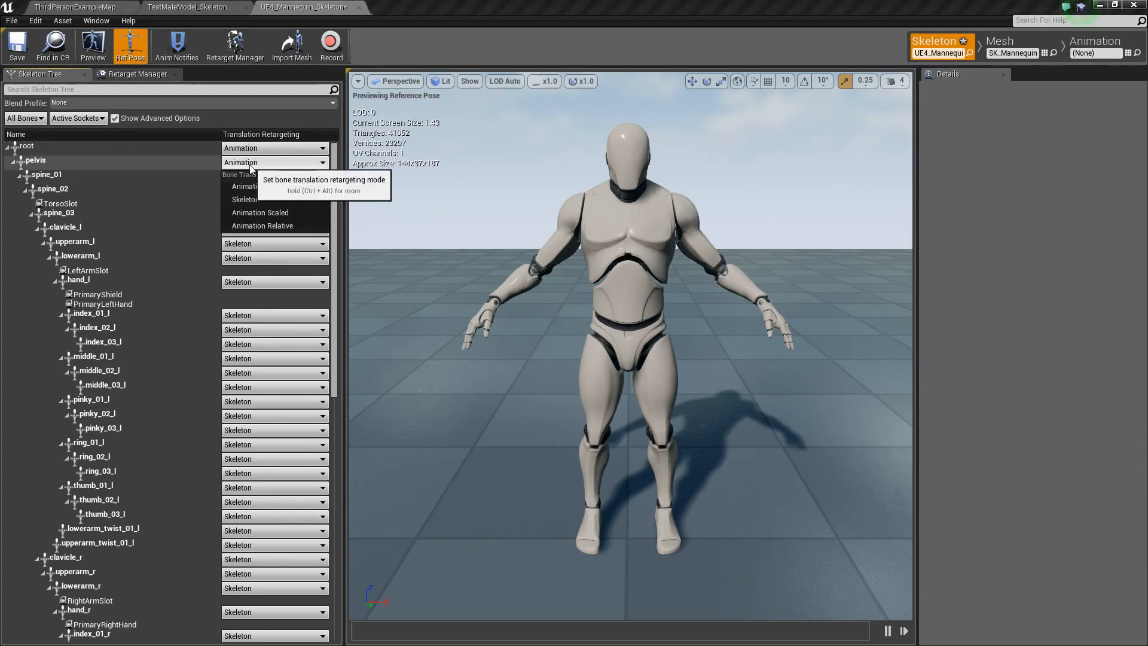
click(281, 211)
drag(336, 158, 336, 415)
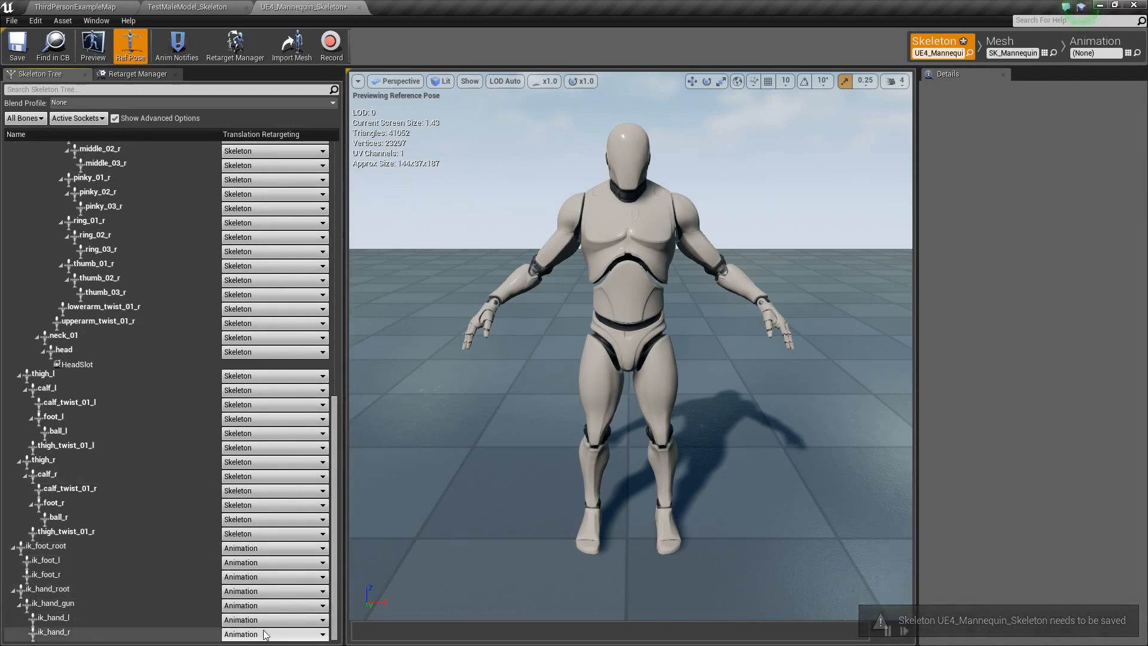
drag(335, 415, 336, 161)
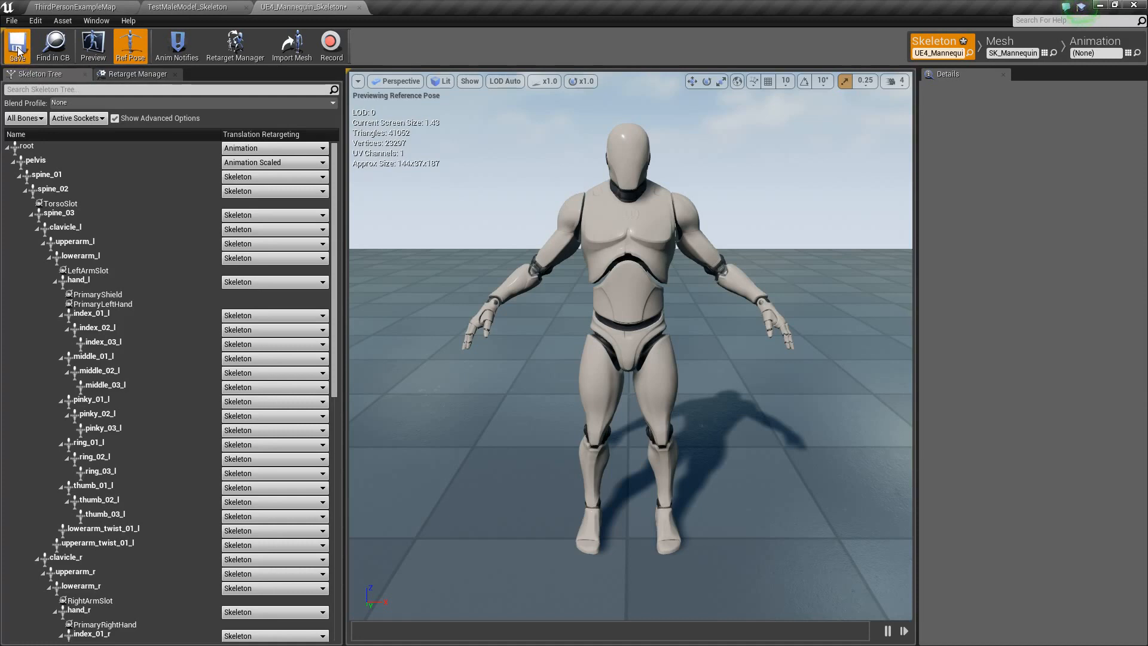
Step: Show the mannequin skeleton's retarget base pose for editing, select the upperarm_l bone, and enable rotation snapping at 5°
click(153, 73)
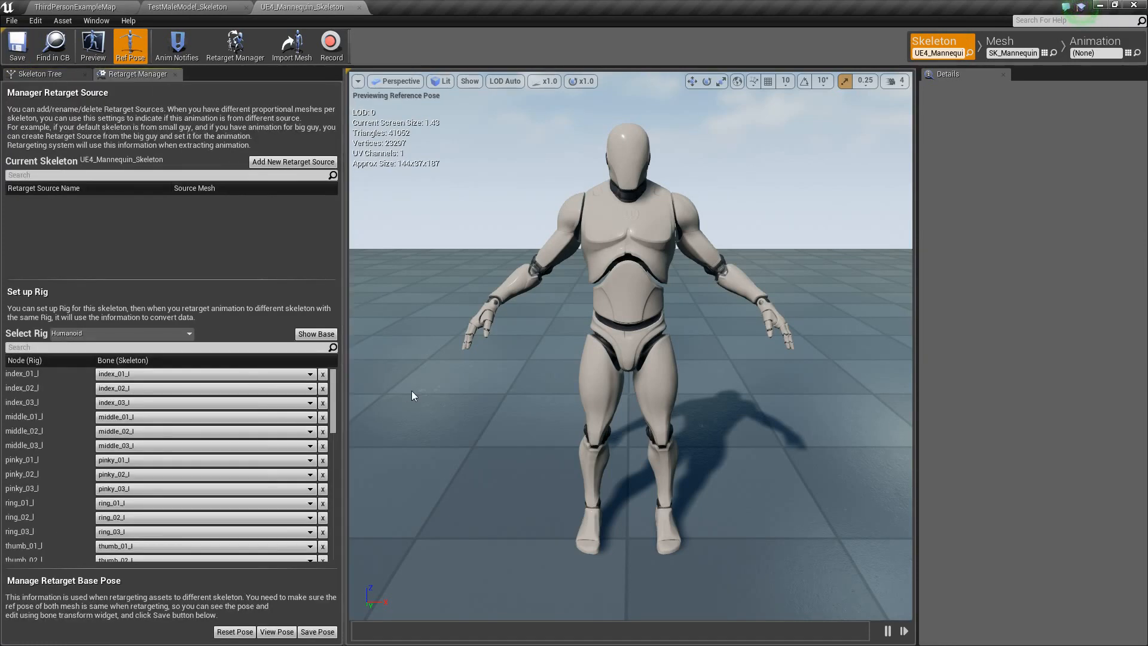
click(278, 632)
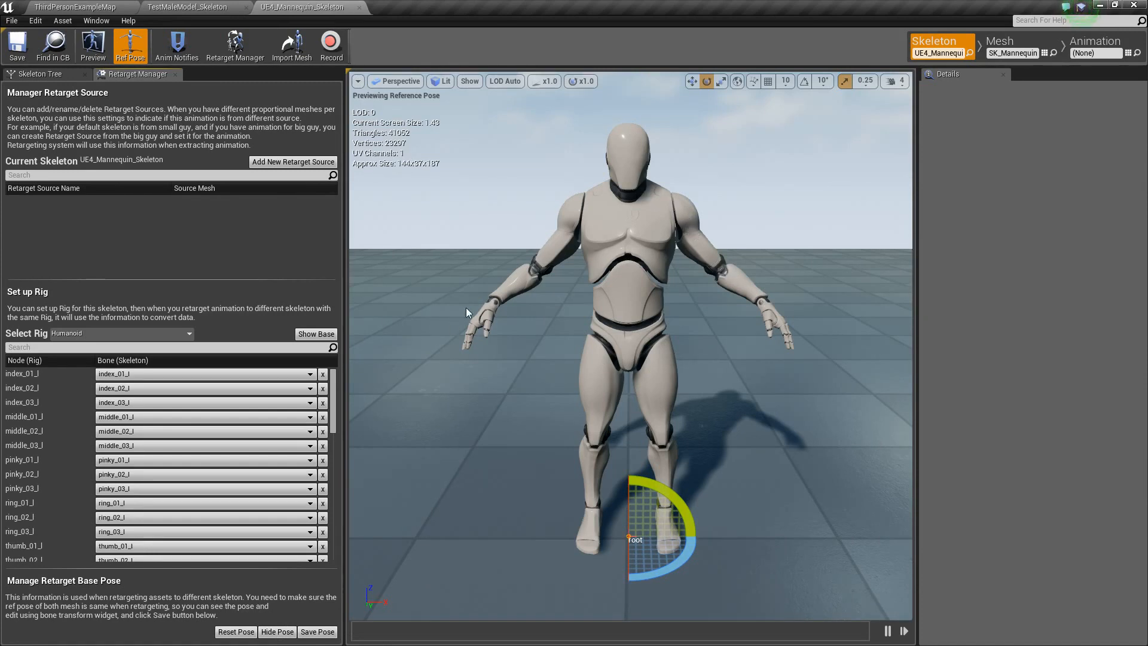
click(686, 214)
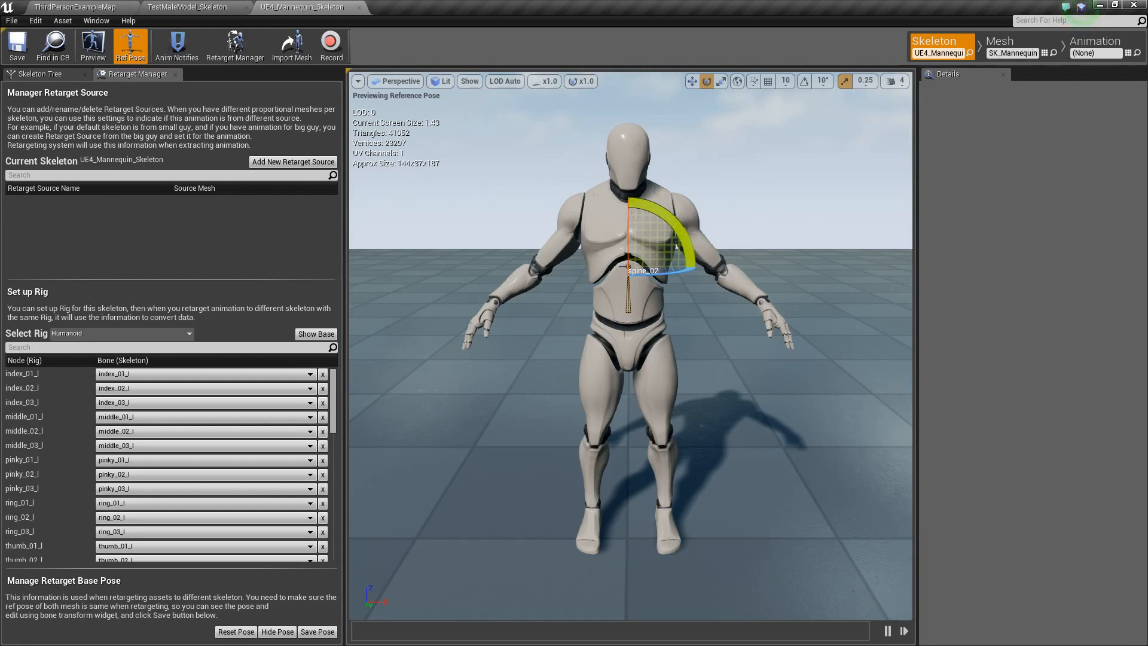
middle_drag(681, 301, 544, 328)
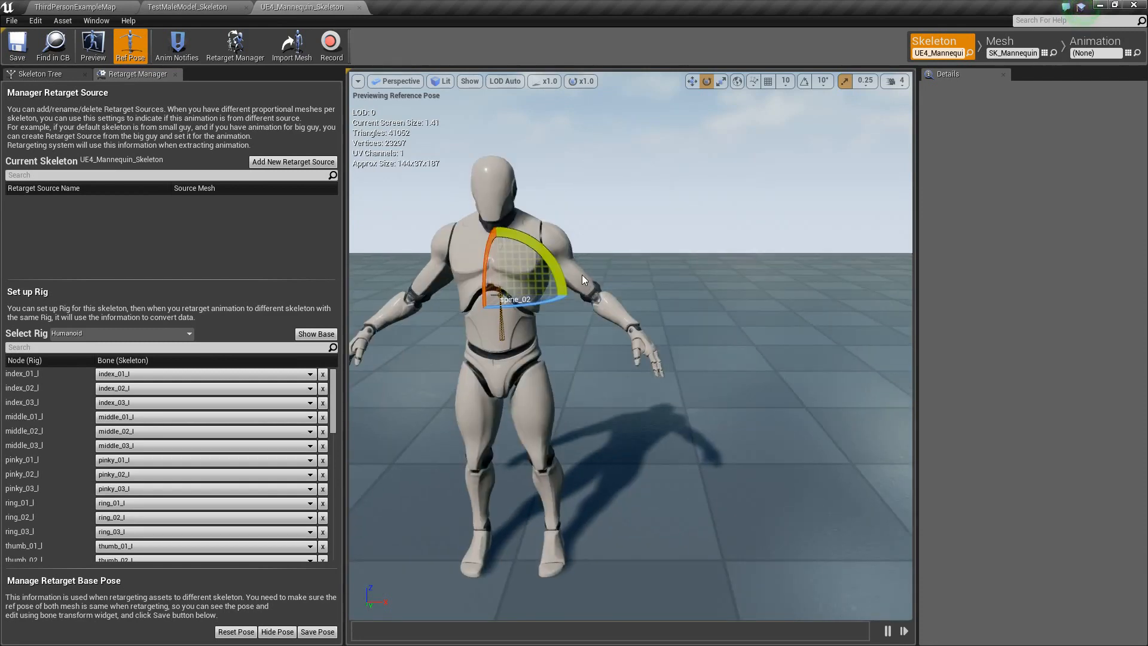
click(559, 236)
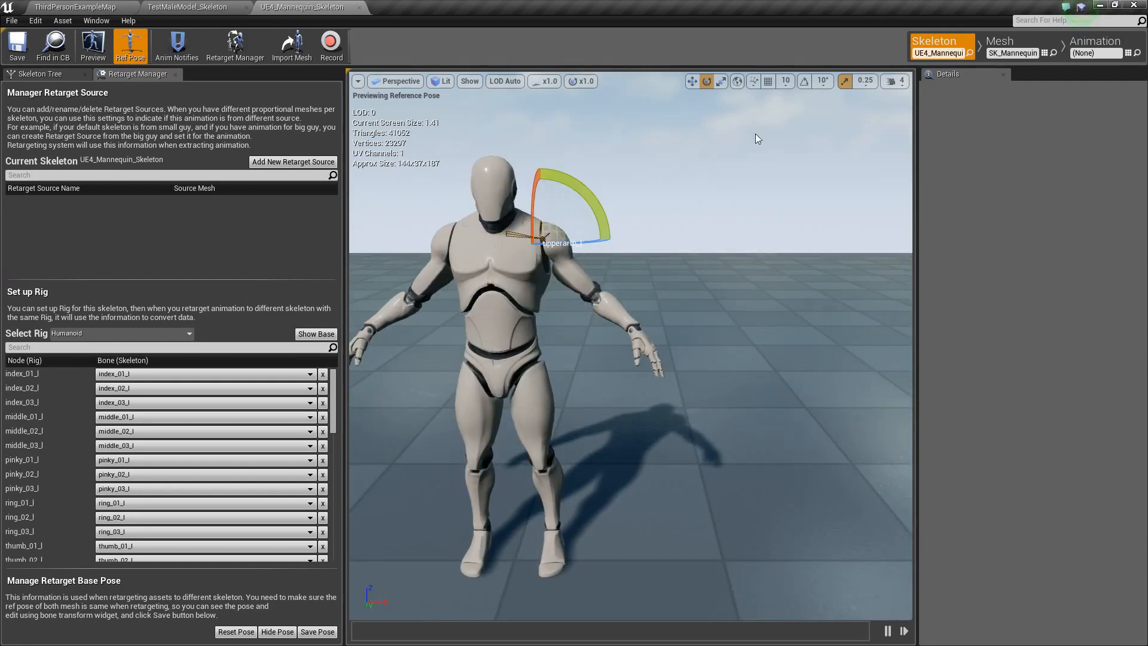
click(805, 82)
click(825, 82)
click(830, 106)
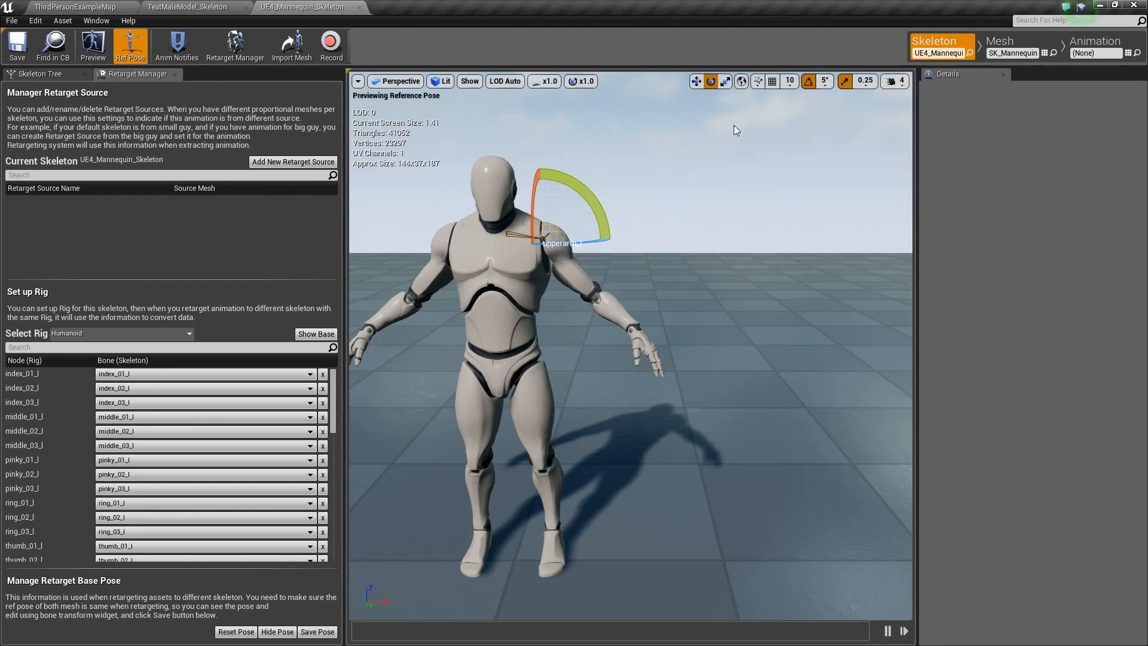
Step: Rotate upperarm_l up to horizontal and adjust lowerarm_l so the left arm matches the T-pose of TestMaleModel
drag(601, 220, 611, 213)
click(626, 246)
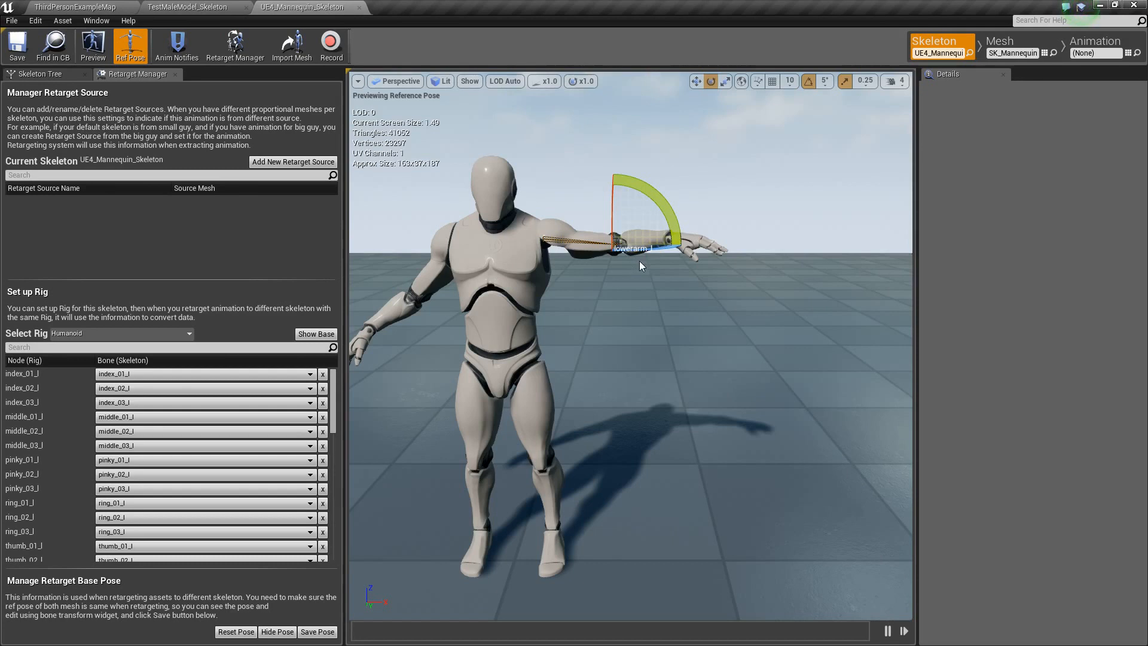
drag(646, 255, 650, 257)
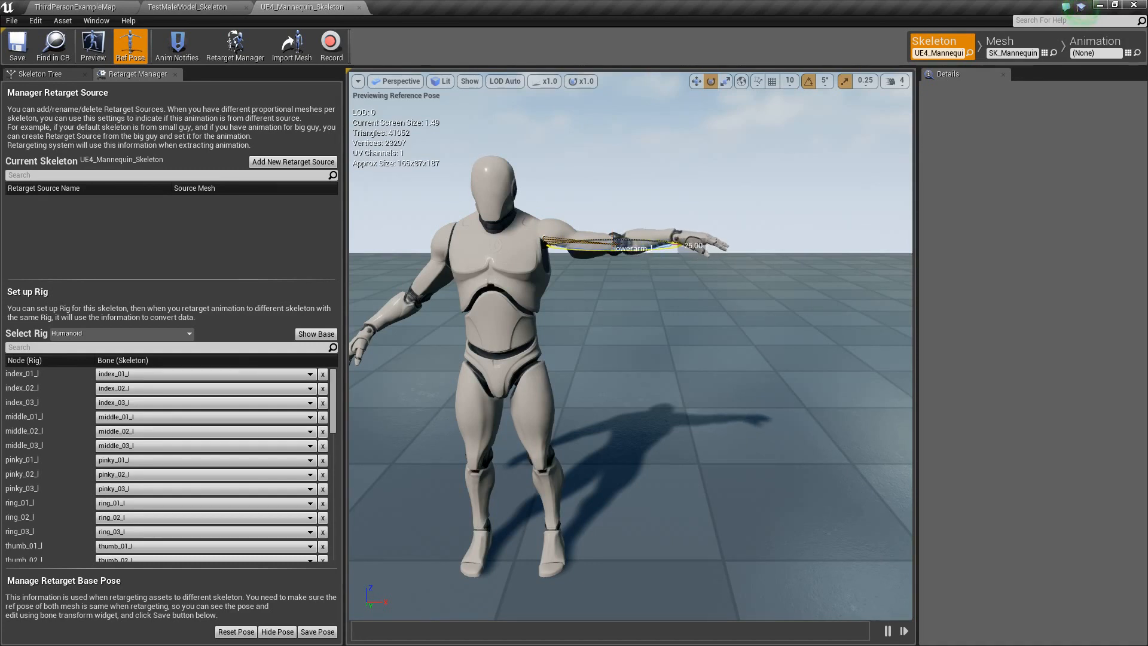
middle_drag(639, 324, 606, 325)
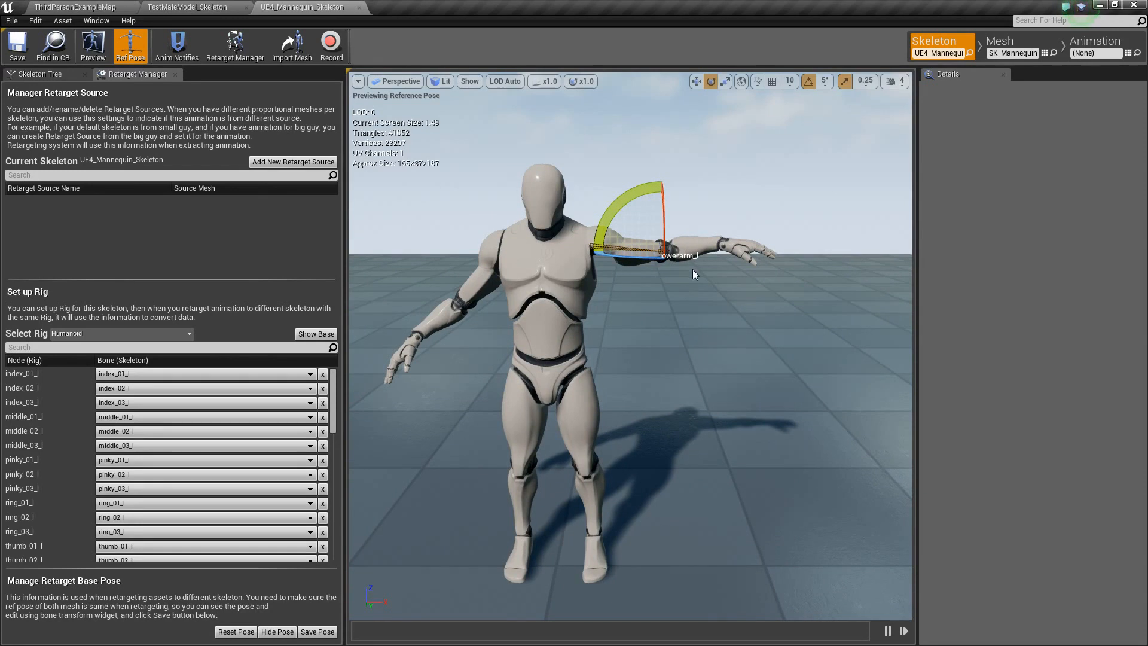
click(218, 8)
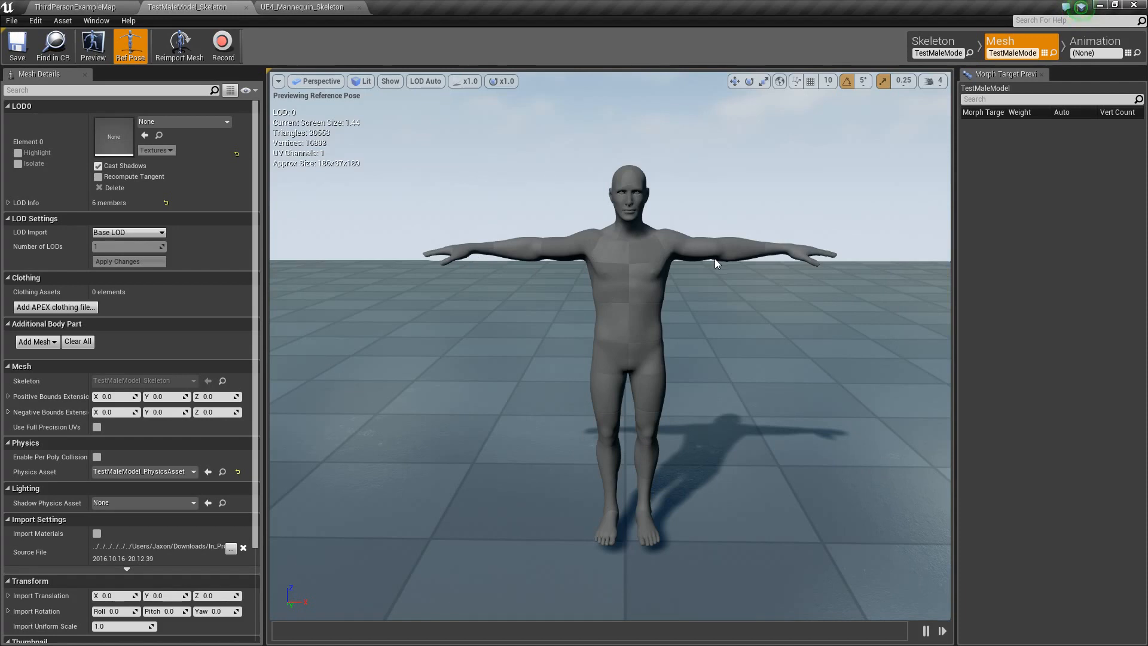
click(304, 7)
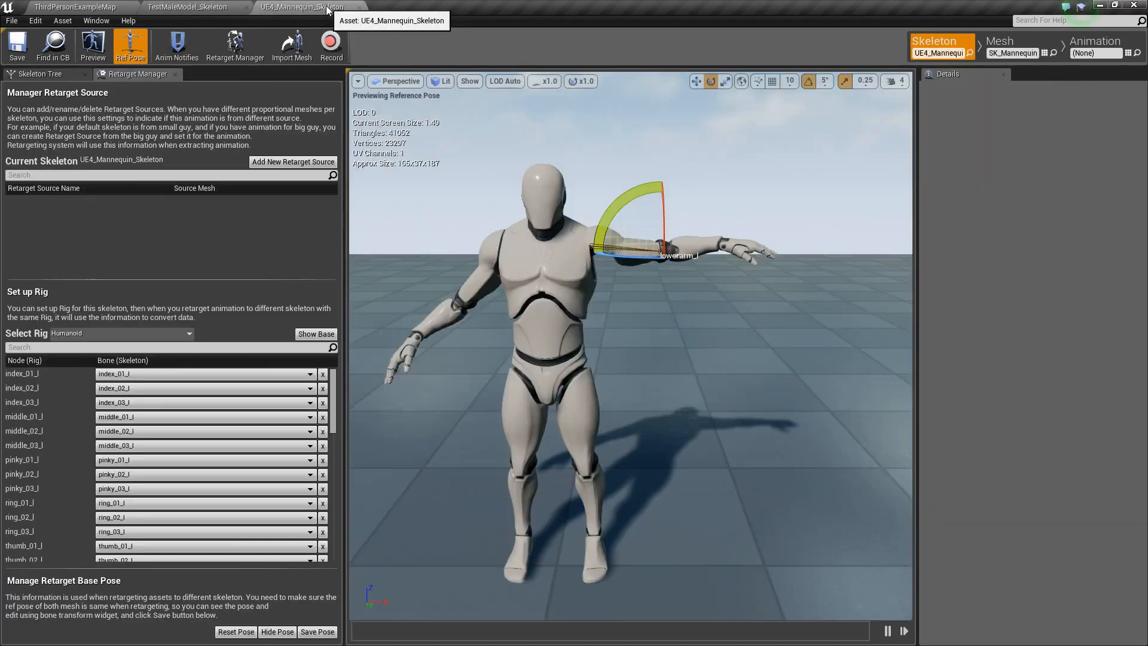
Step: Rotate upperarm_r up to horizontal and adjust lowerarm_r so the right arm mirrors the left in a T-pose
middle_drag(734, 335, 682, 382)
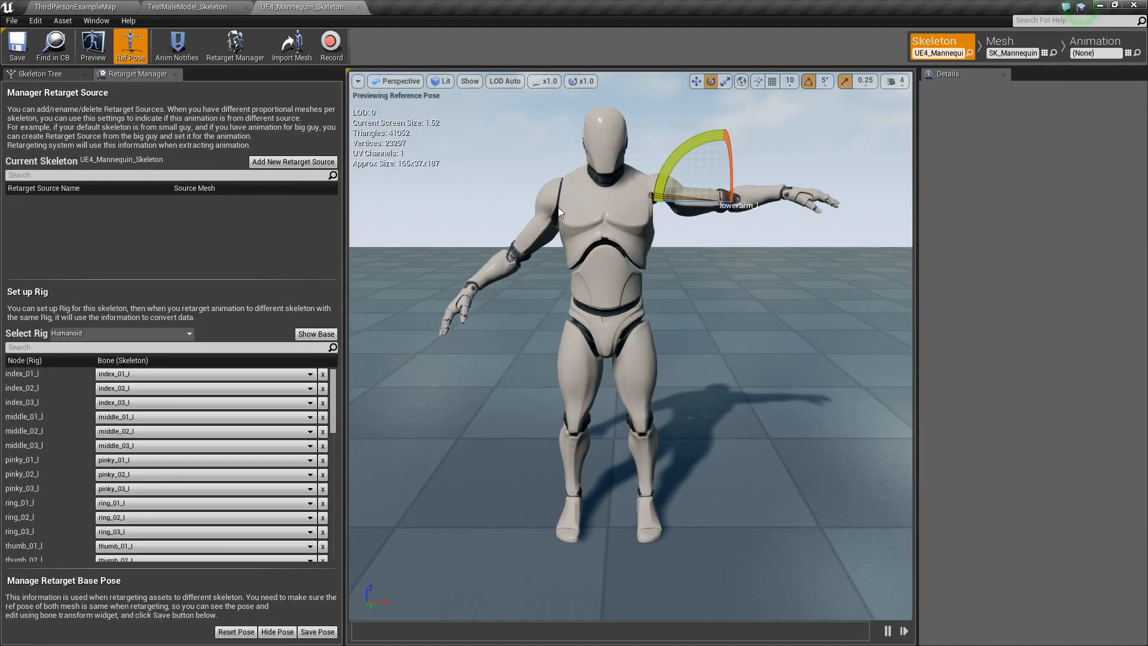
click(557, 232)
middle_drag(557, 232, 504, 210)
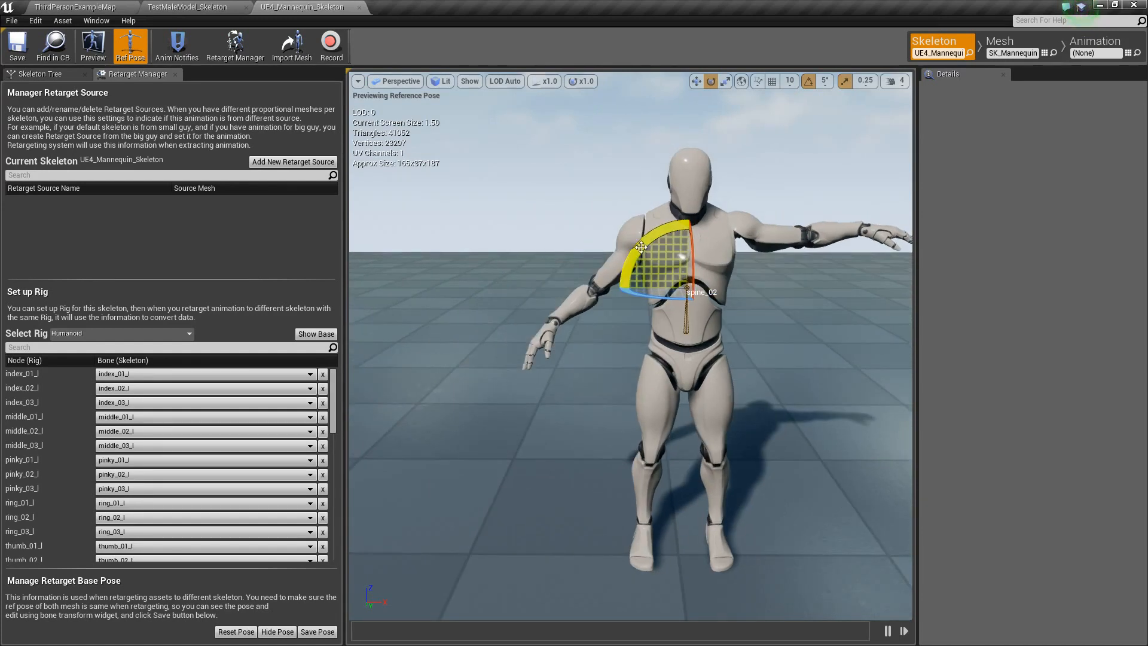
click(626, 257)
drag(622, 188, 694, 281)
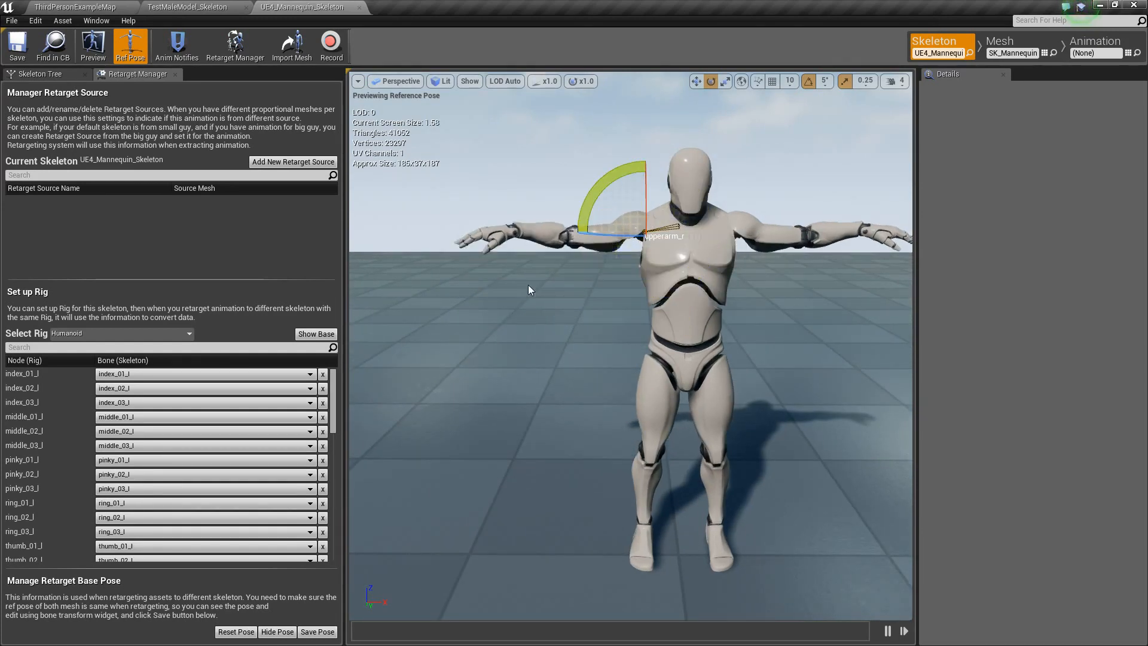
click(571, 245)
right_drag(576, 305, 576, 305)
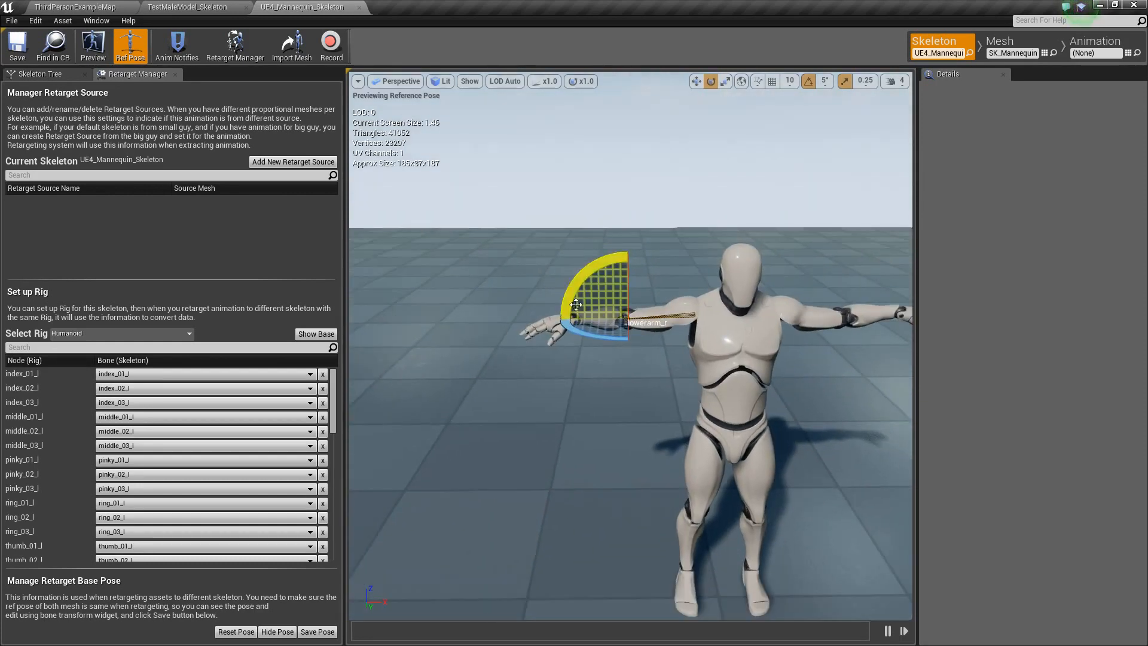
drag(600, 329, 579, 330)
right_drag(602, 405, 606, 411)
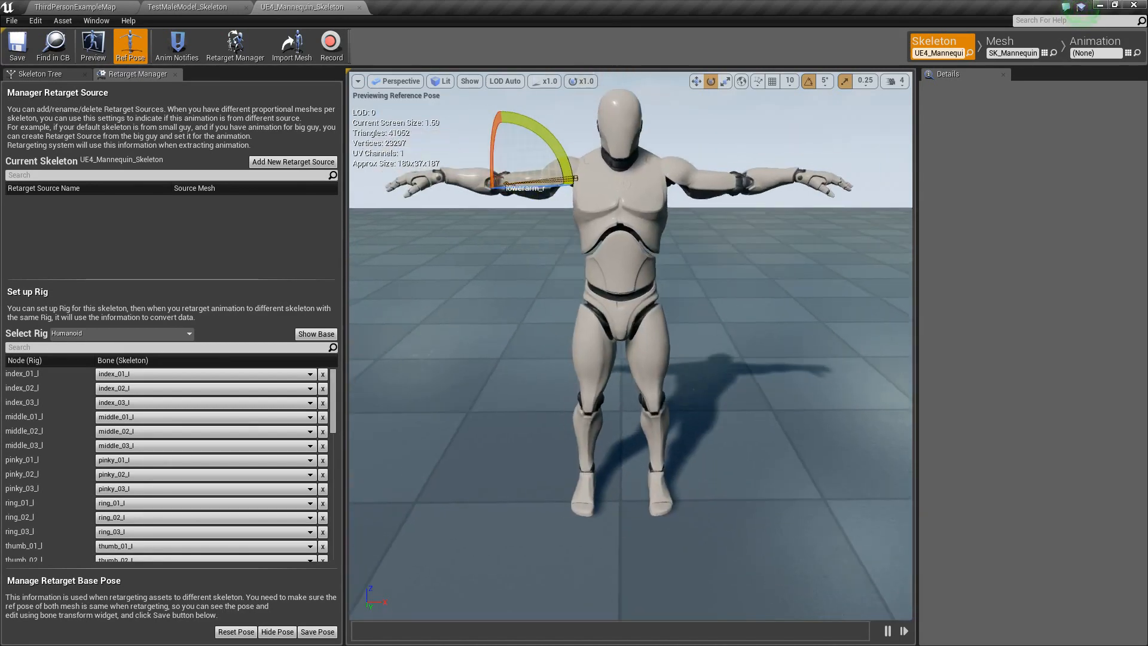
right_drag(521, 316, 517, 324)
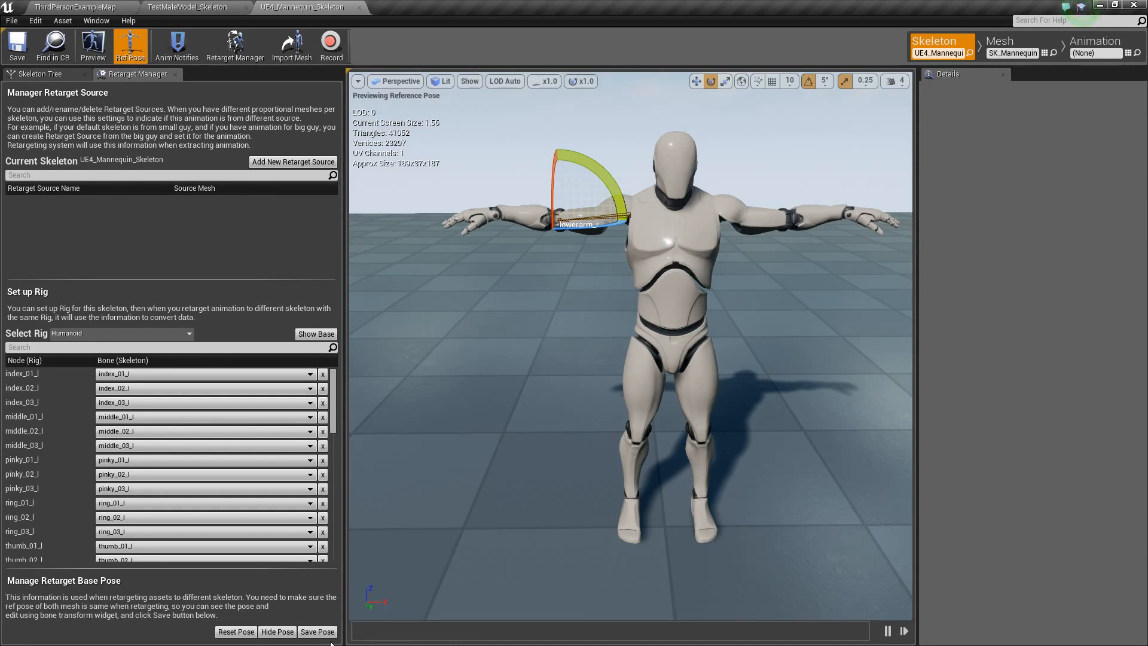
Step: Save the T-pose as the mannequin's retarget base pose and toggle its display to check it against the reference pose
click(277, 632)
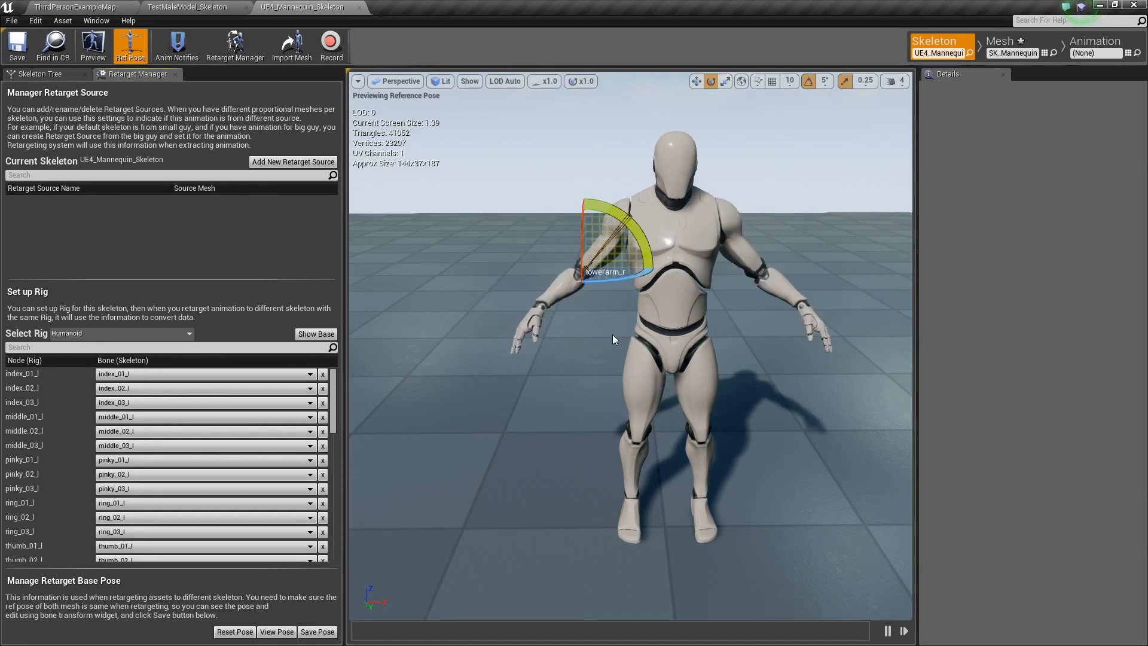
click(590, 369)
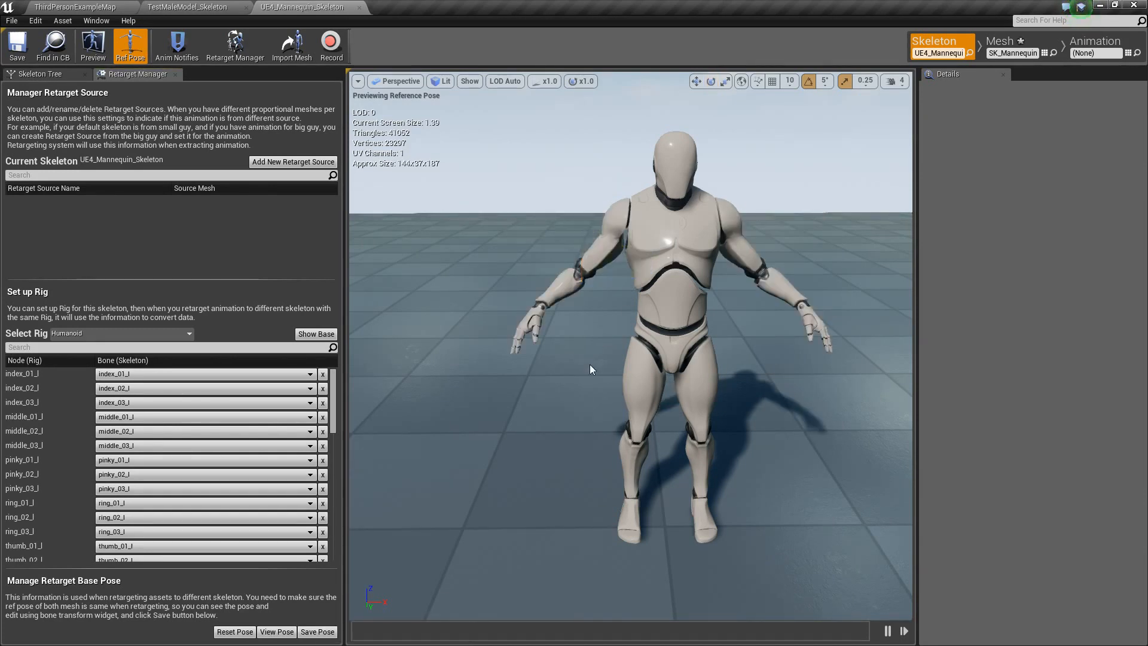
click(276, 632)
click(276, 633)
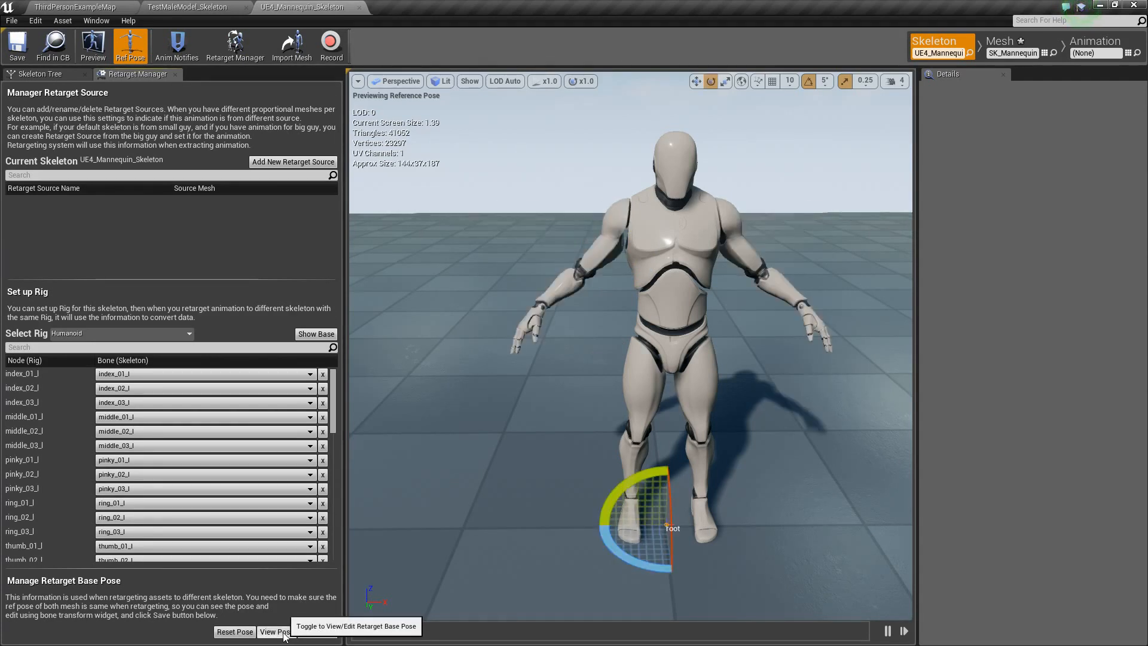
click(277, 632)
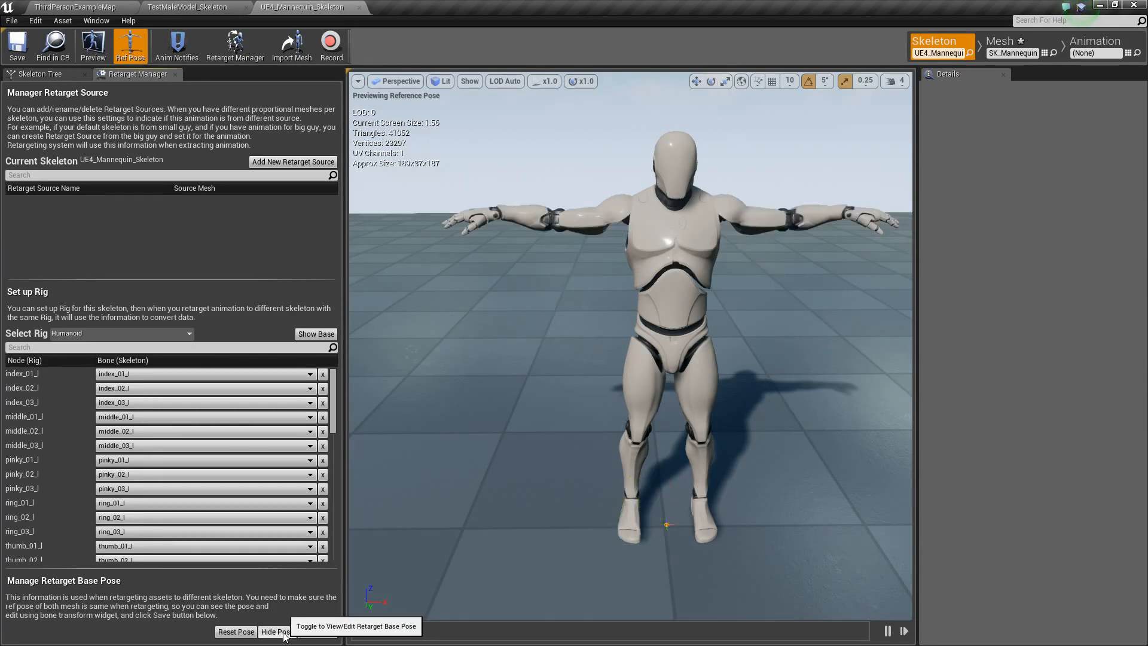
click(276, 633)
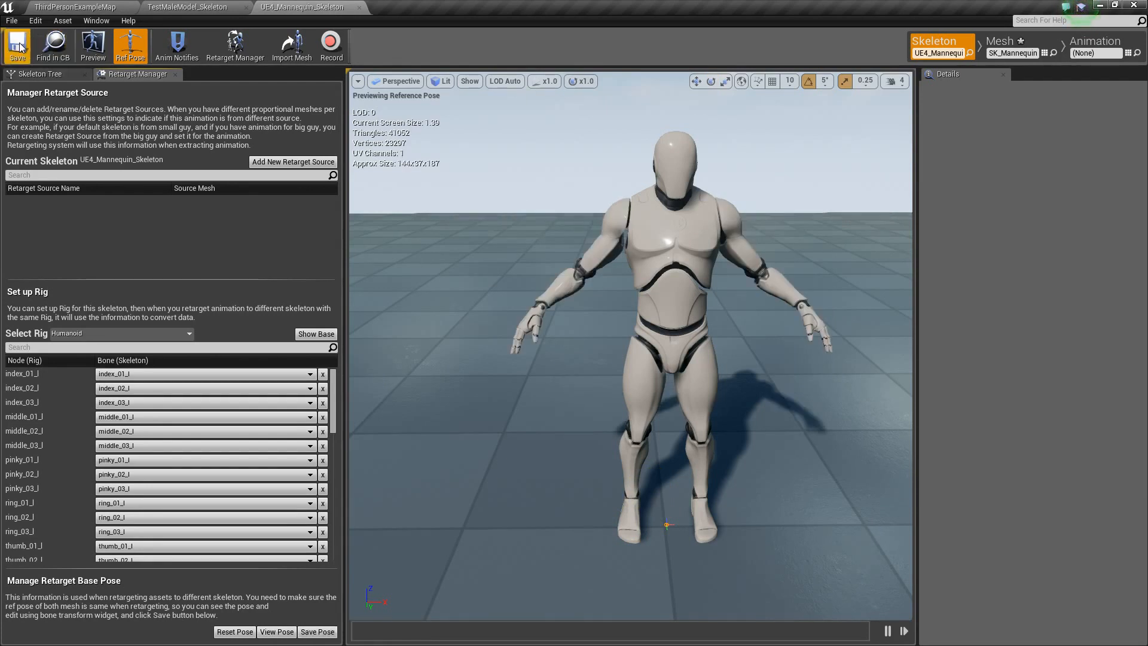
Step: Open the retarget setup of TestMaleModel_Skeleton and select the Humanoid rig for it
click(186, 9)
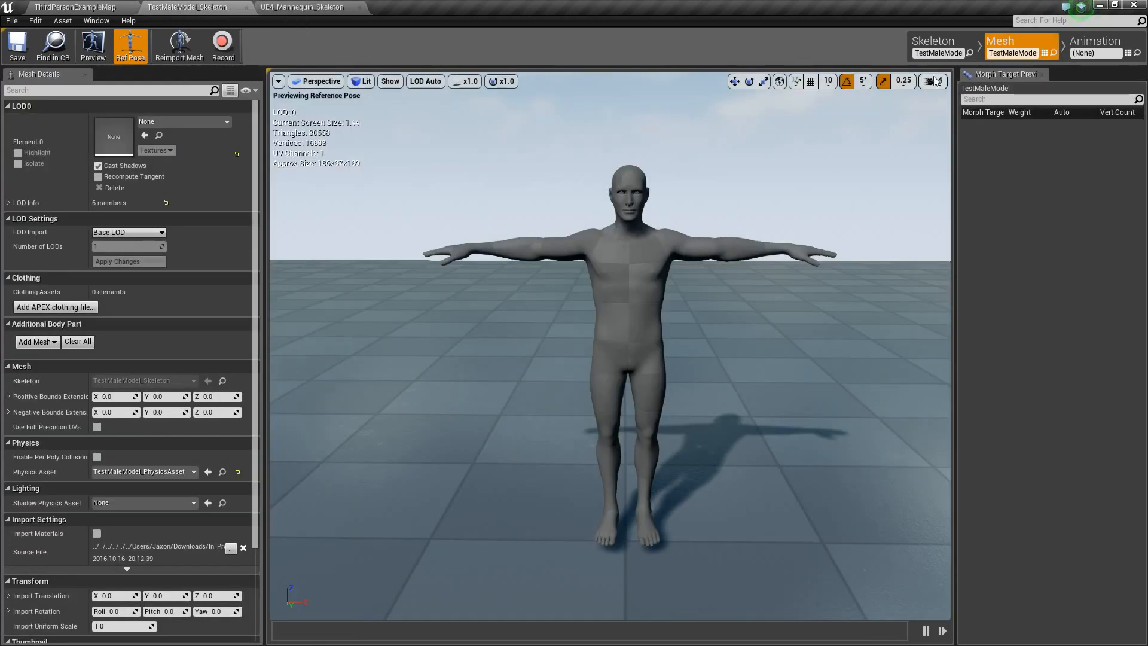
click(950, 48)
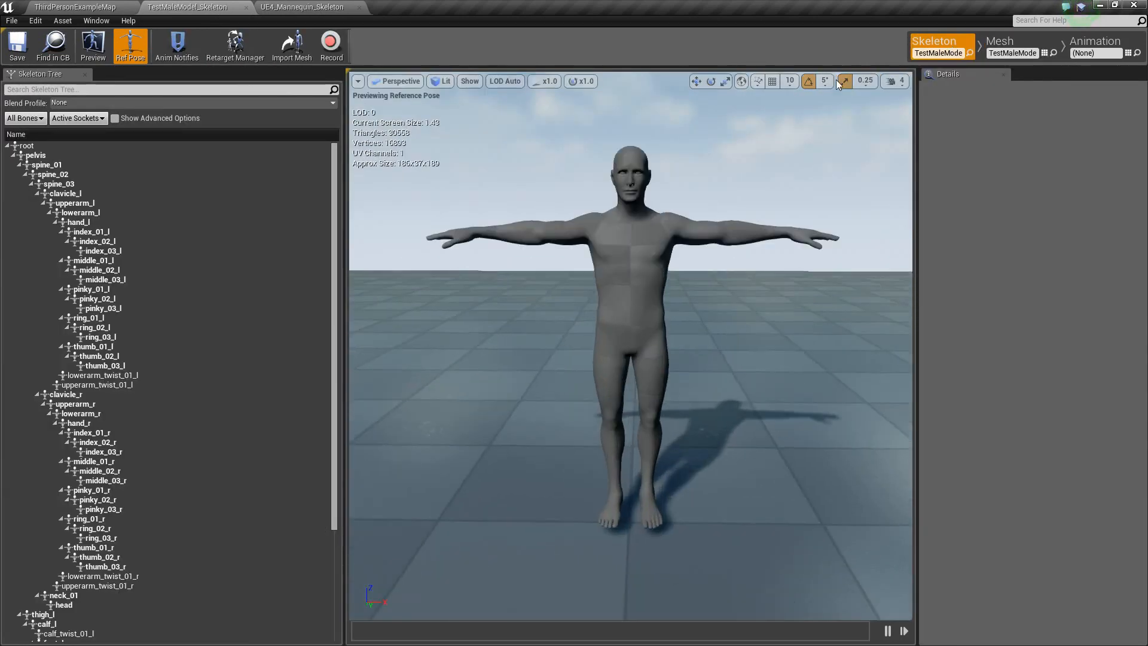
click(251, 54)
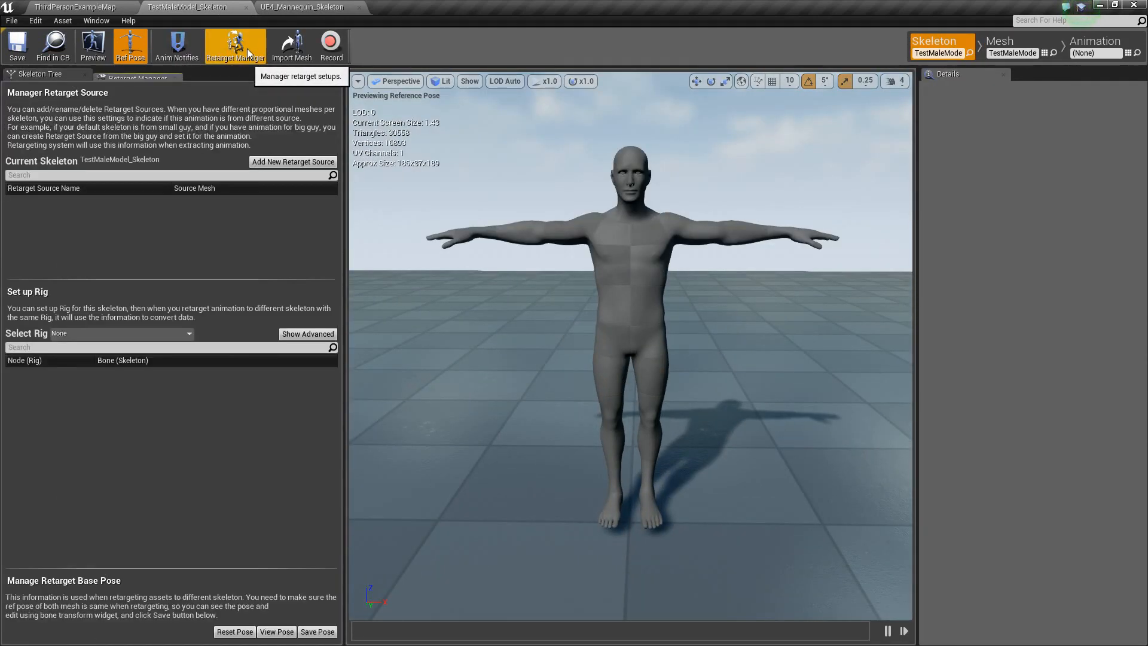
click(81, 333)
click(91, 358)
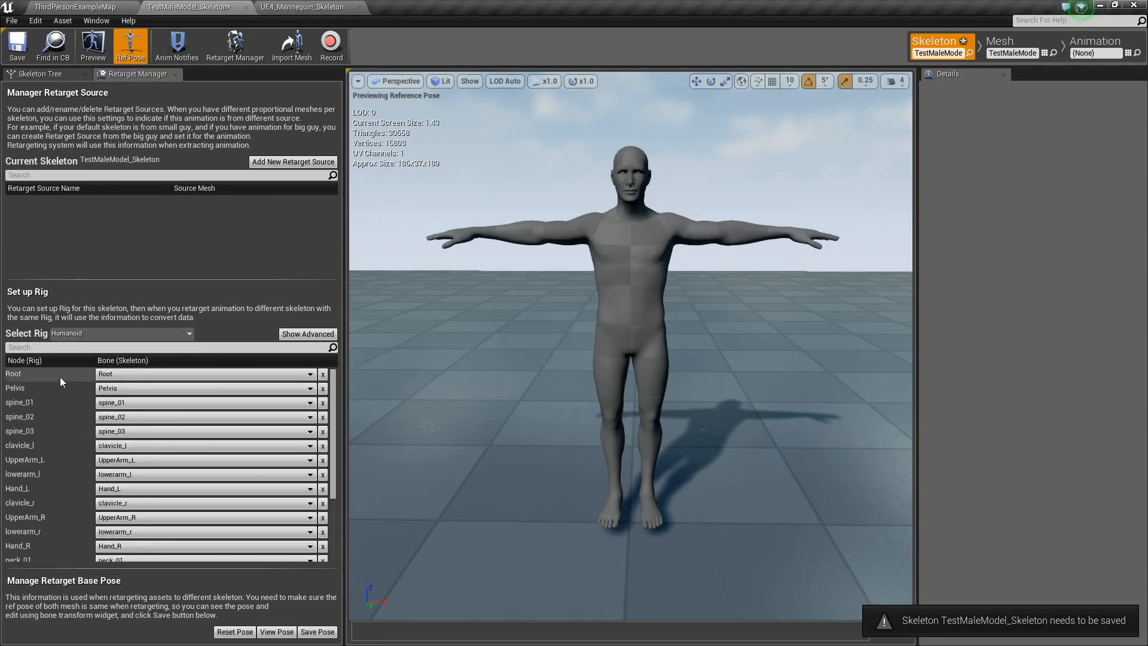
Step: Map TestMaleModel's Root rig node to the root bone and Pelvis to pelvis
click(110, 374)
click(113, 74)
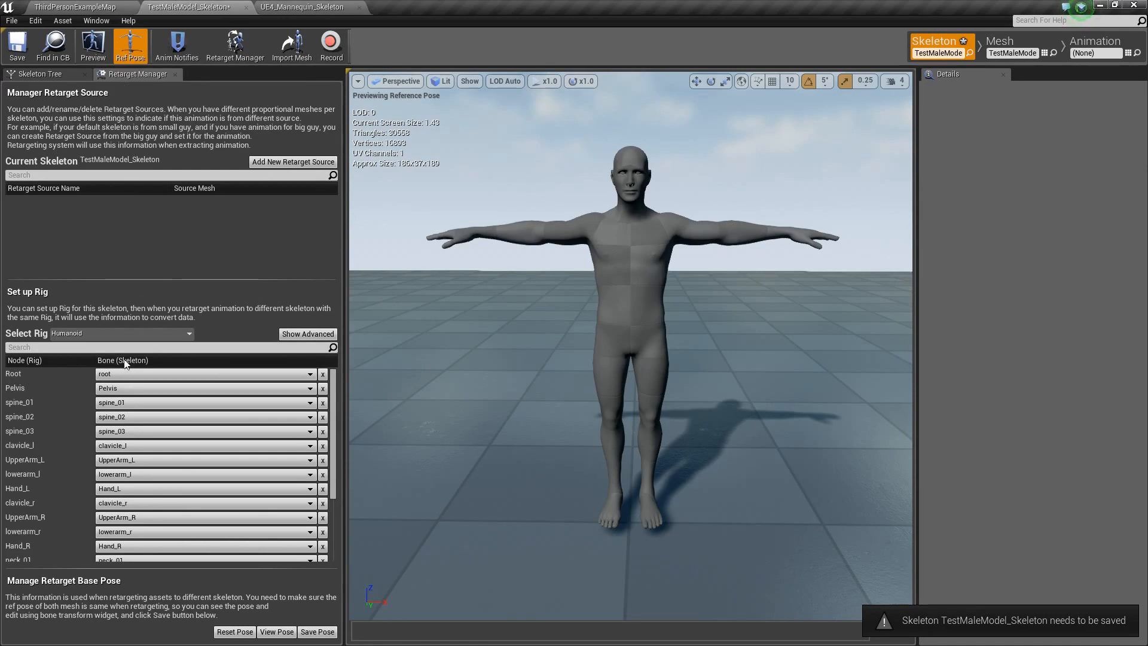
click(125, 389)
click(120, 108)
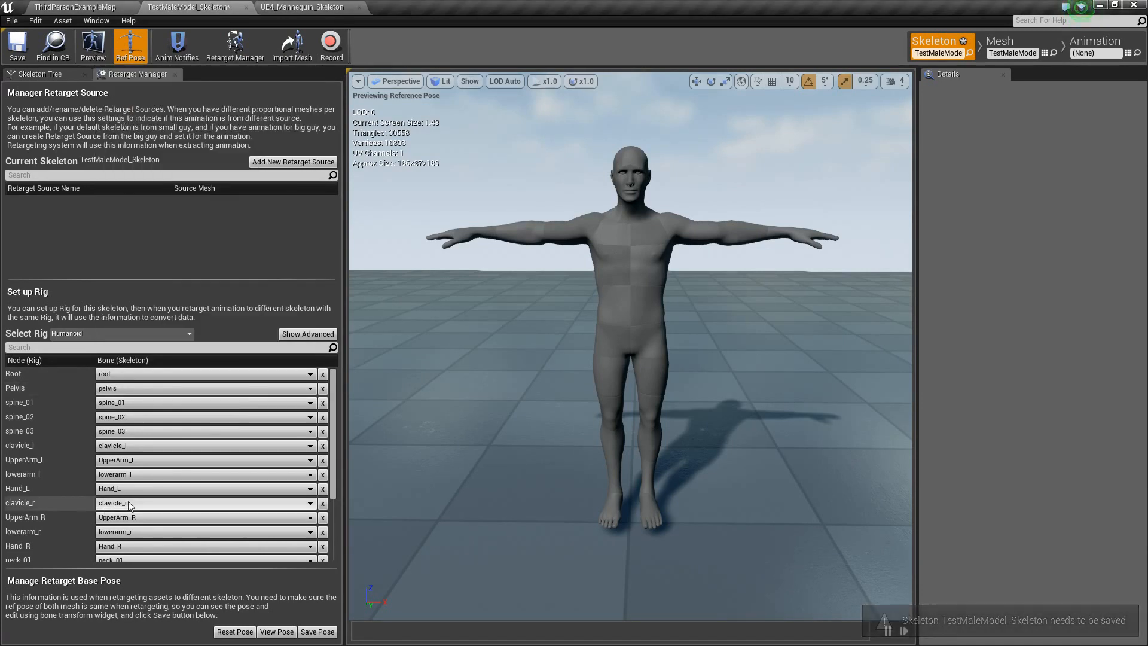
Step: Map the UpperArm_L rig node to the upperarm_l bone and Hand_L to hand_l
click(147, 460)
click(192, 228)
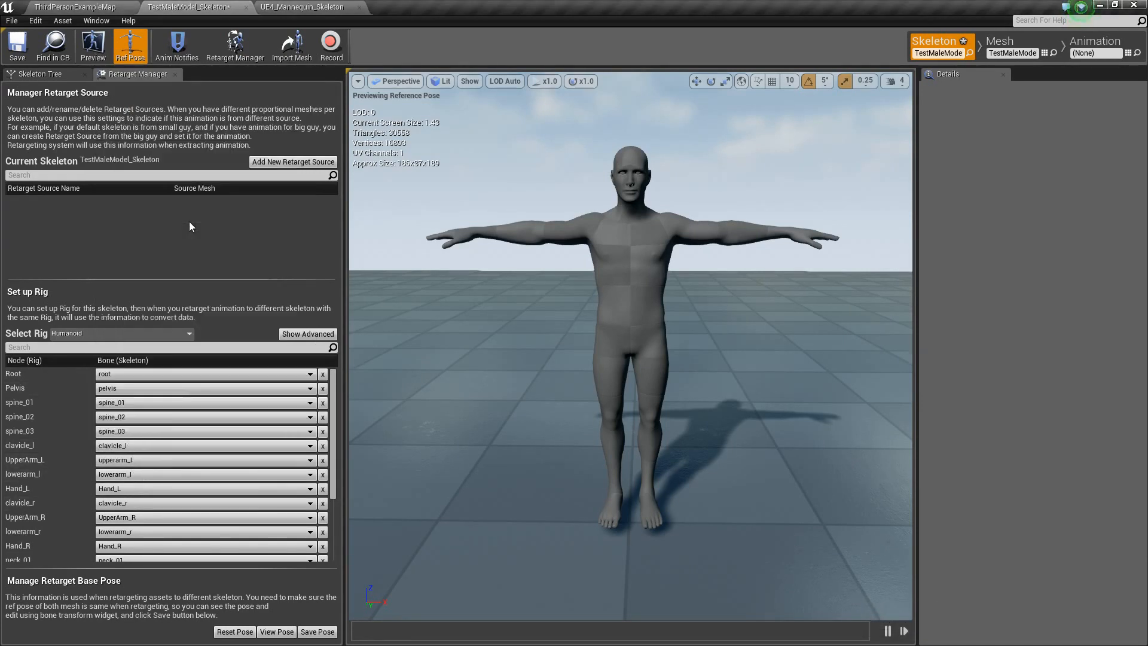
click(180, 489)
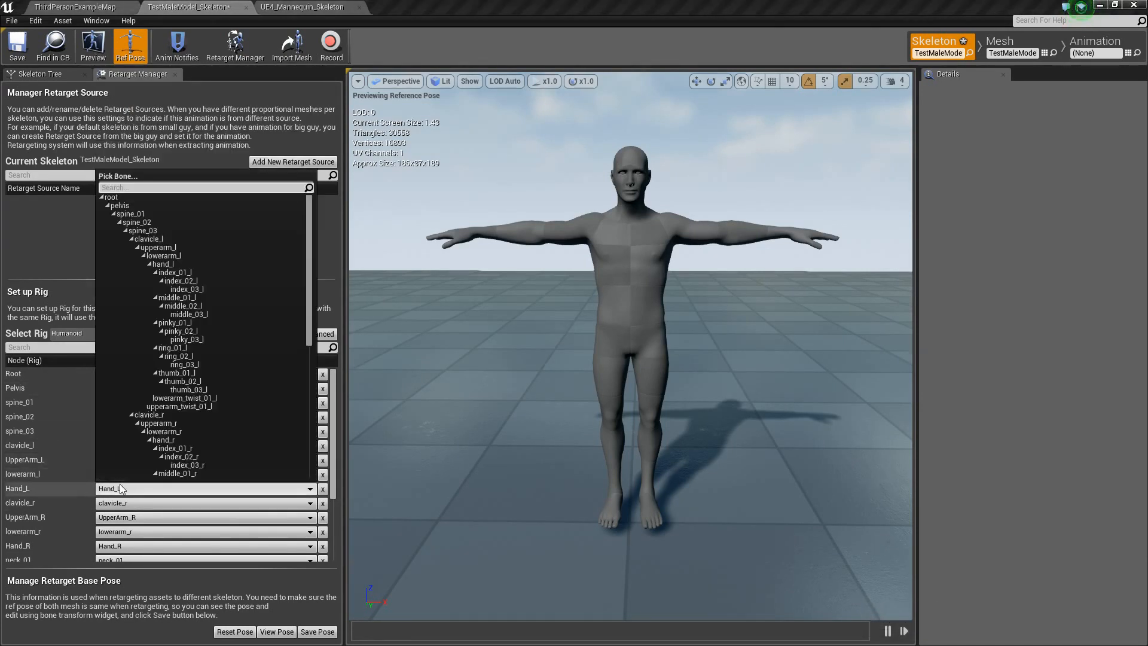
click(163, 264)
Step: Map the UpperArm_R rig node to the upperarm_r bone and Hand_R to hand_r
click(144, 503)
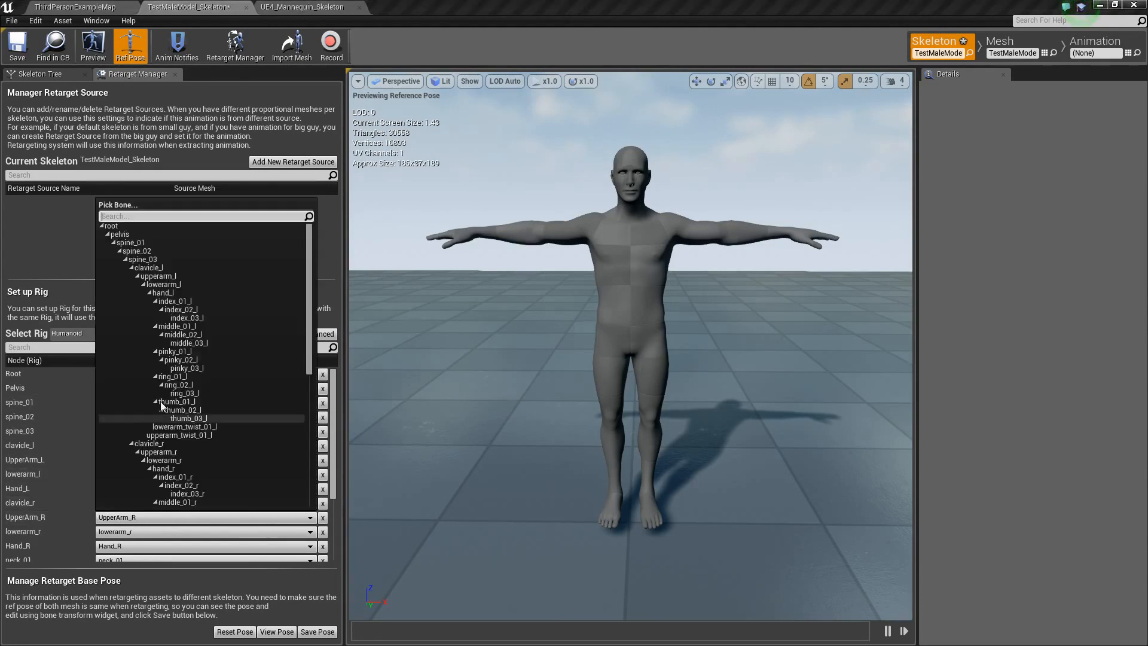
click(168, 455)
click(128, 545)
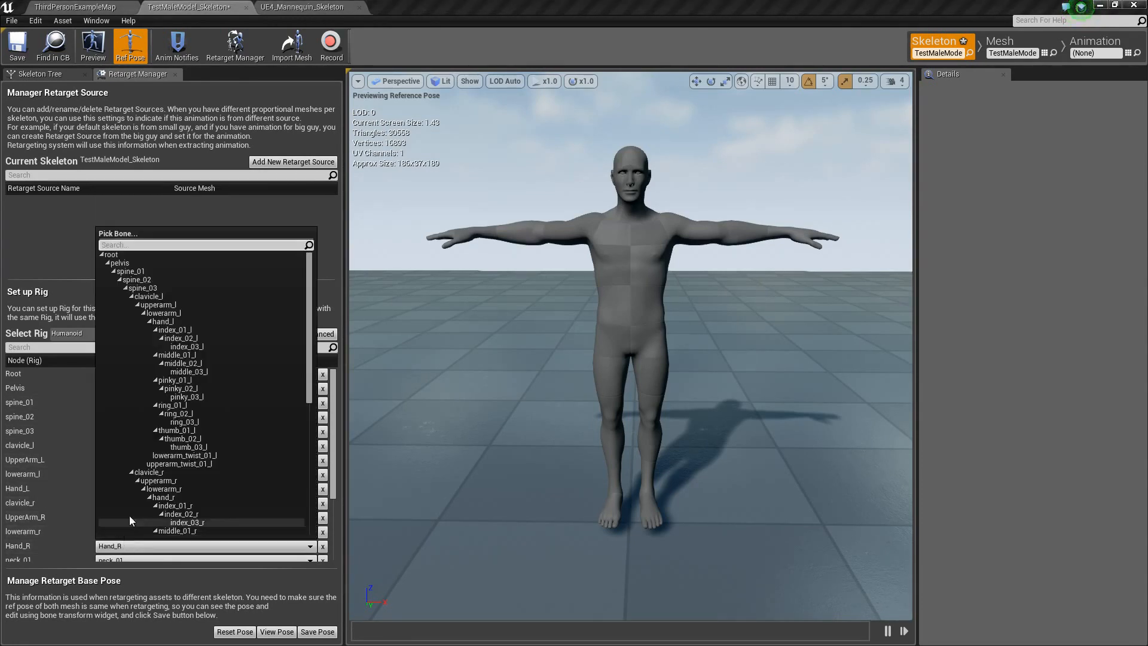
click(175, 495)
Step: Map the Thigh_L rig node to the thigh_l bone and Foot_L to foot_l
scroll(144, 479, down, 3)
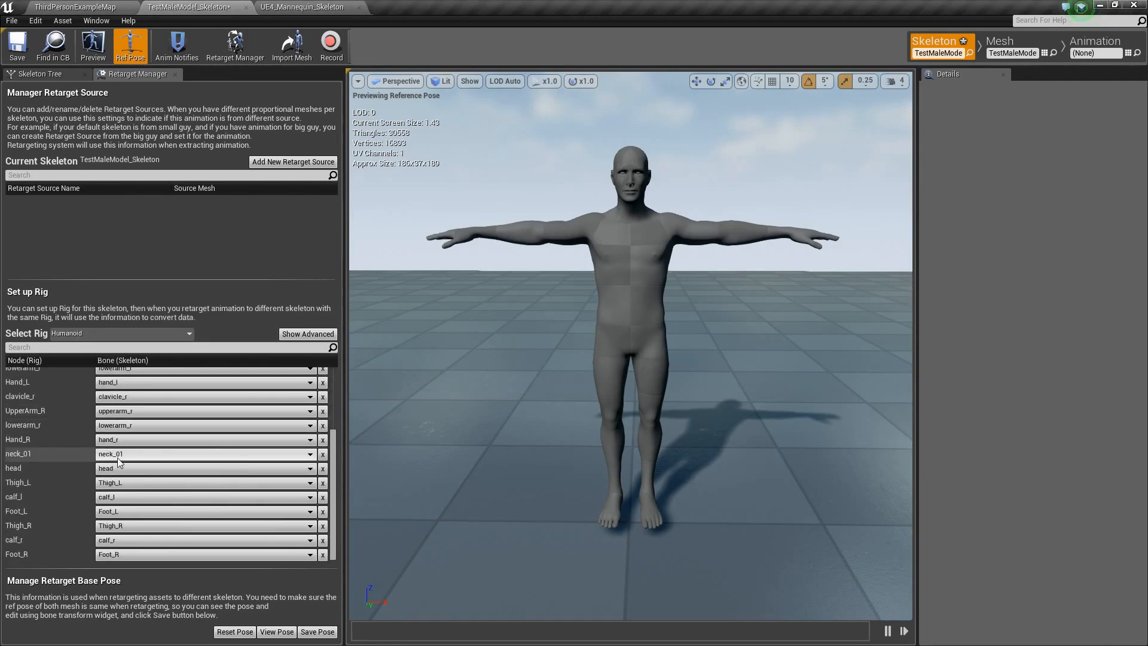
click(135, 482)
scroll(188, 408, down, 3)
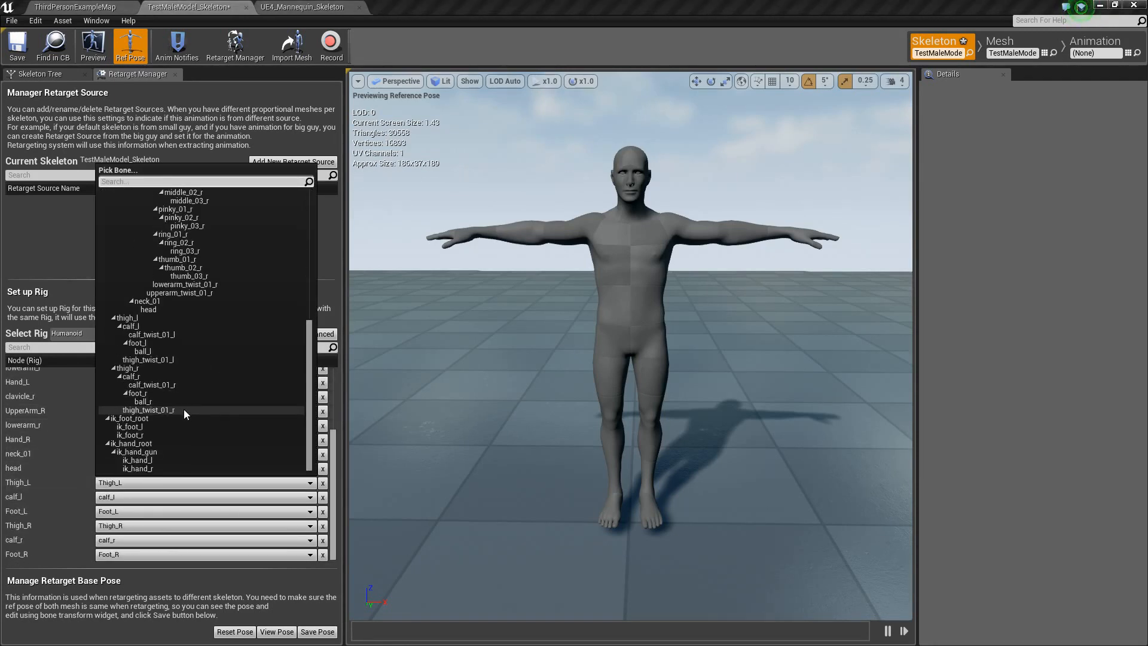
click(141, 318)
click(144, 497)
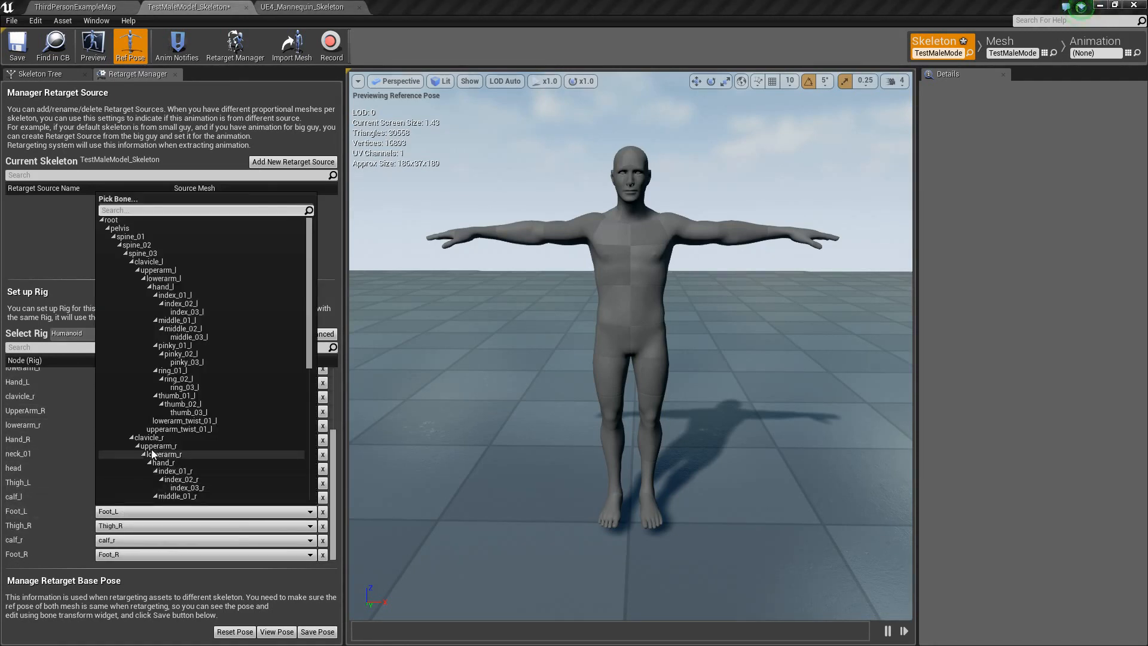
scroll(156, 447, down, 5)
click(143, 380)
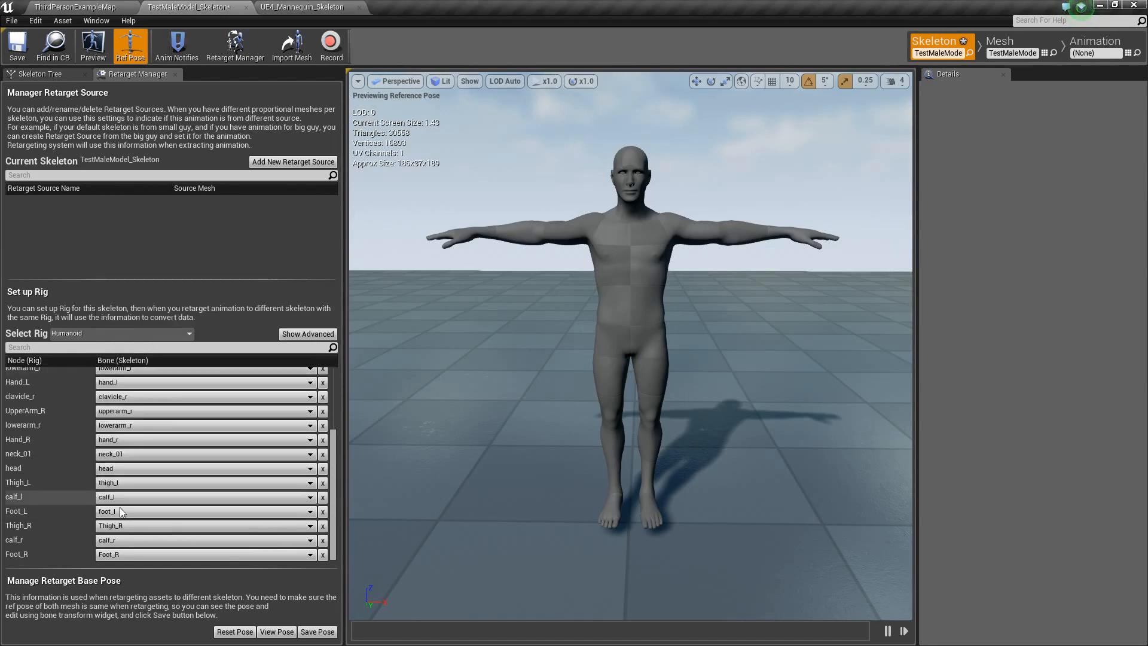
Step: Map the Thigh_R rig node to the thigh_r bone and Foot_R to foot_r
click(136, 526)
scroll(156, 456, down, 5)
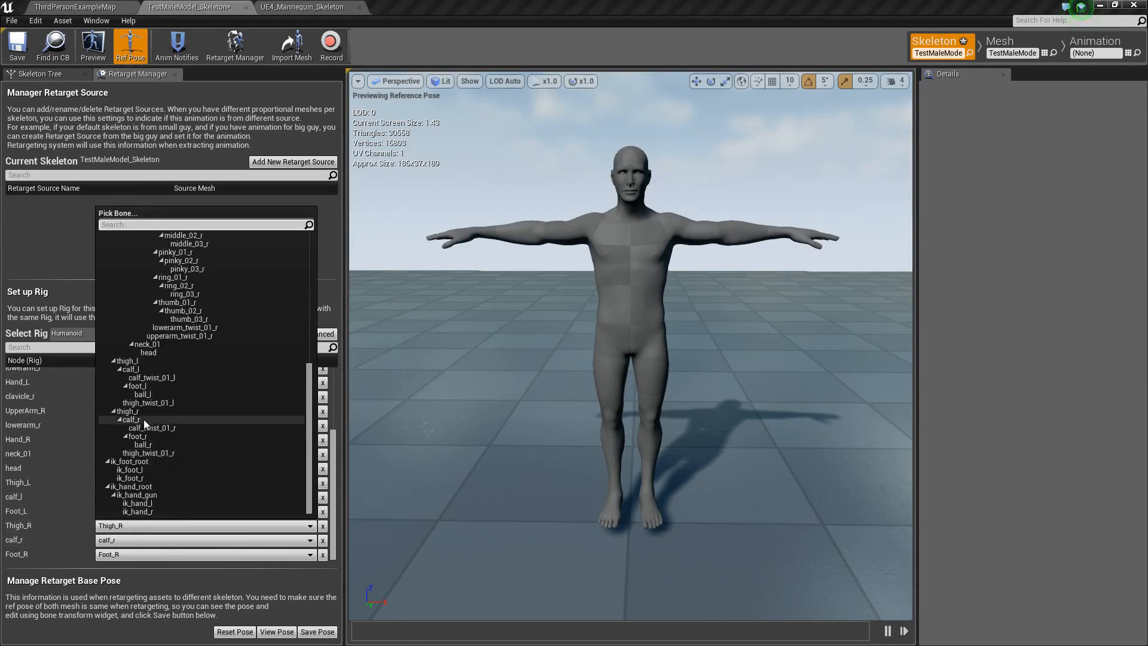
click(129, 411)
click(136, 554)
scroll(160, 486, down, 5)
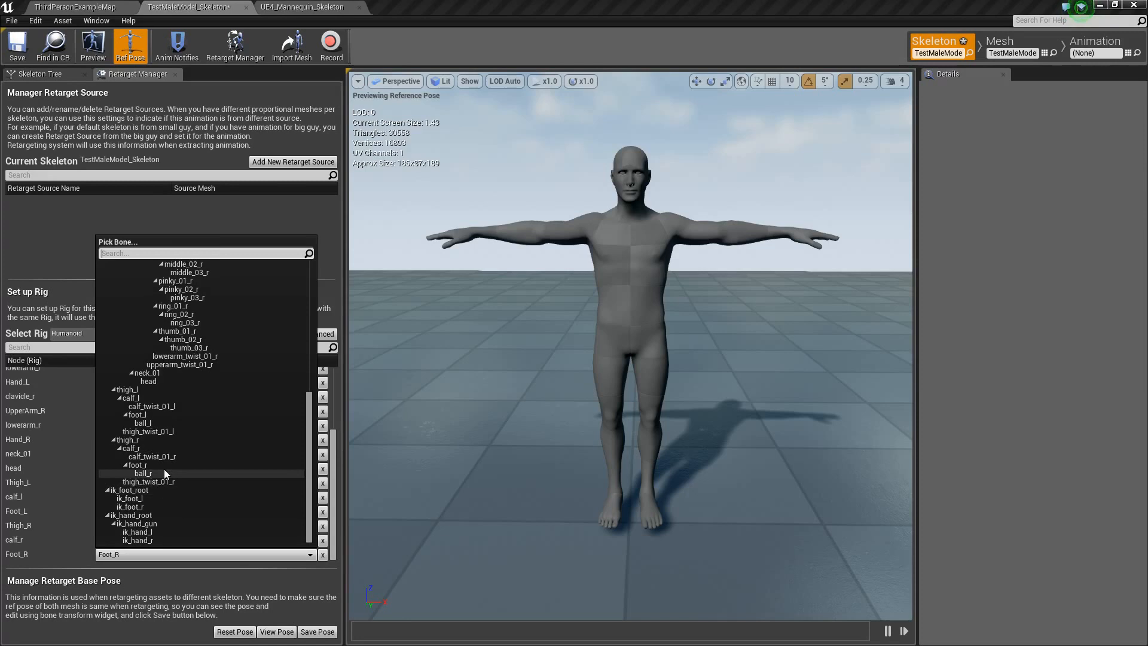
click(144, 466)
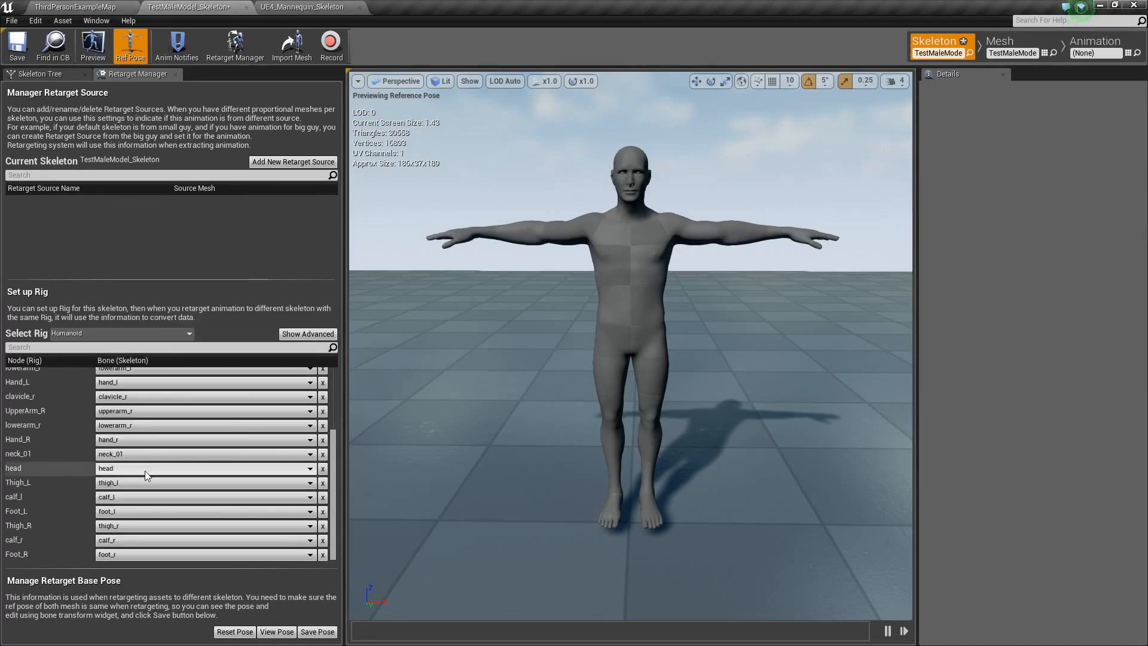
Step: Show the advanced Humanoid rig nodes and check their bone mappings through to the Custom nodes
click(306, 335)
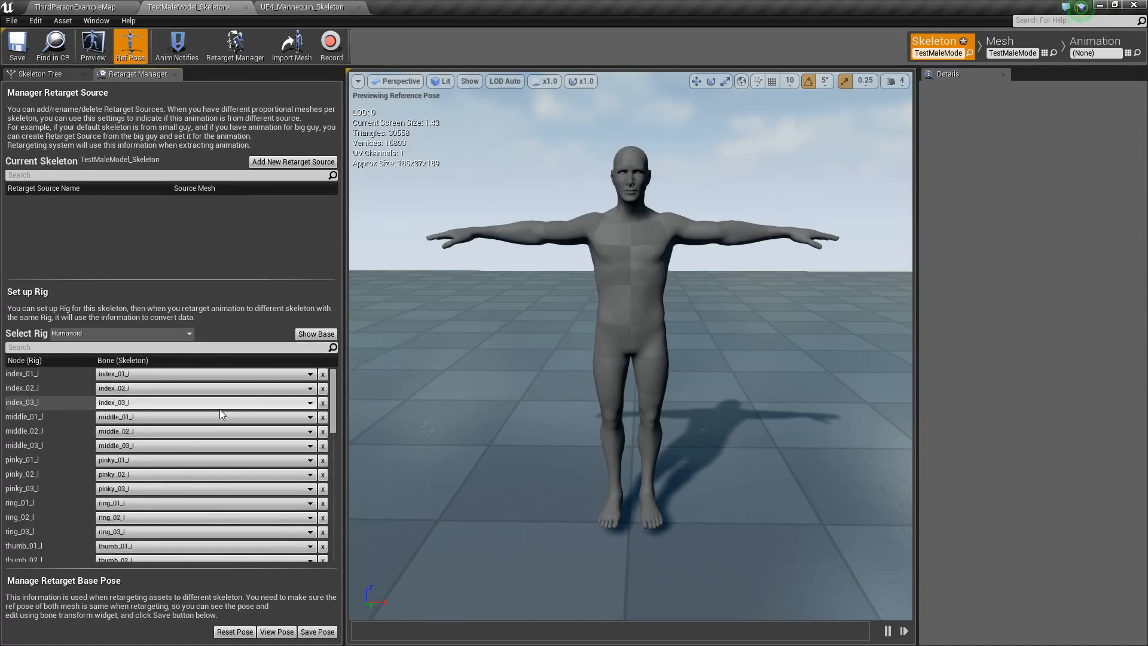
scroll(220, 409, down, 15)
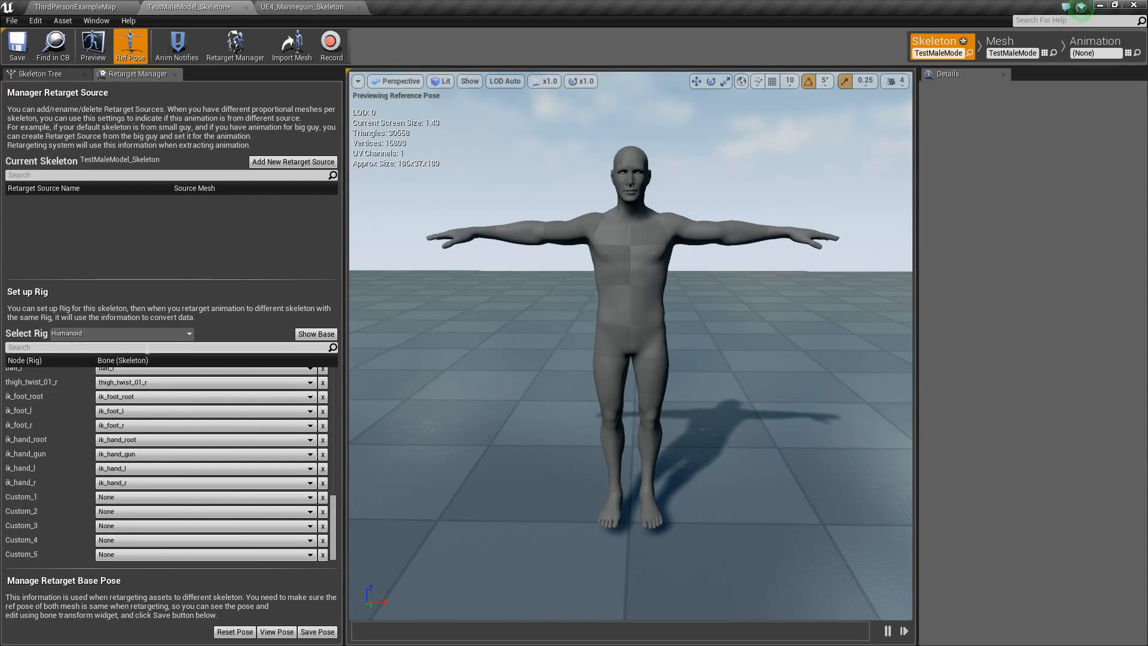
scroll(163, 409, up, 10)
Step: Show the advanced options of the bone hierarchy and recursively set translation retargeting to Skeleton from the root bone
click(53, 75)
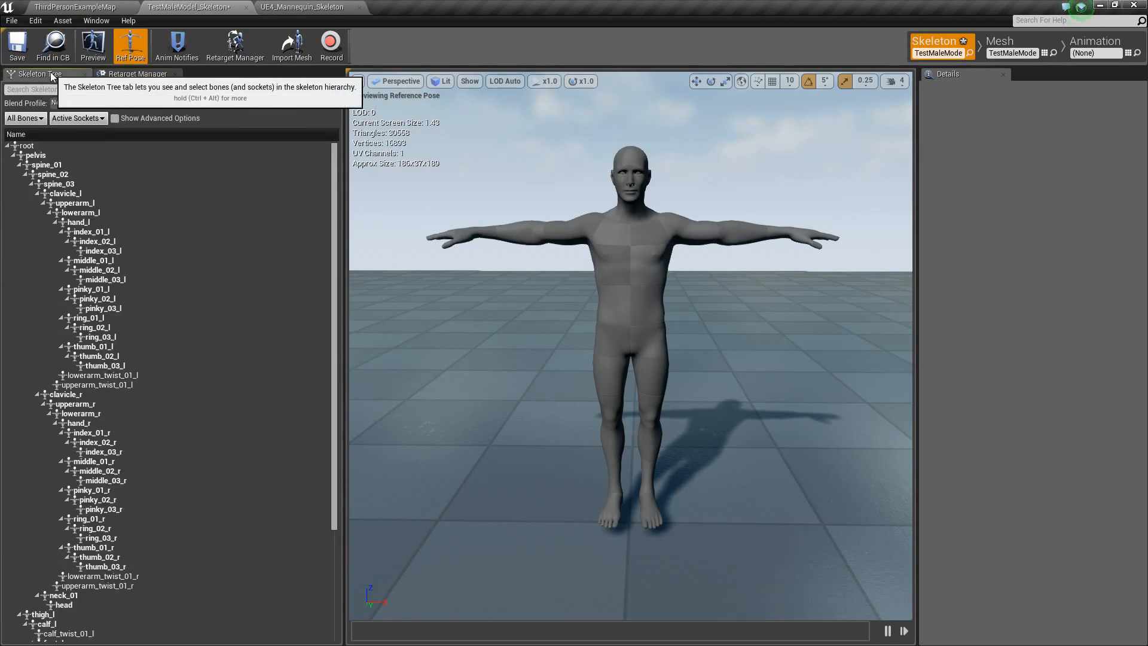
click(114, 119)
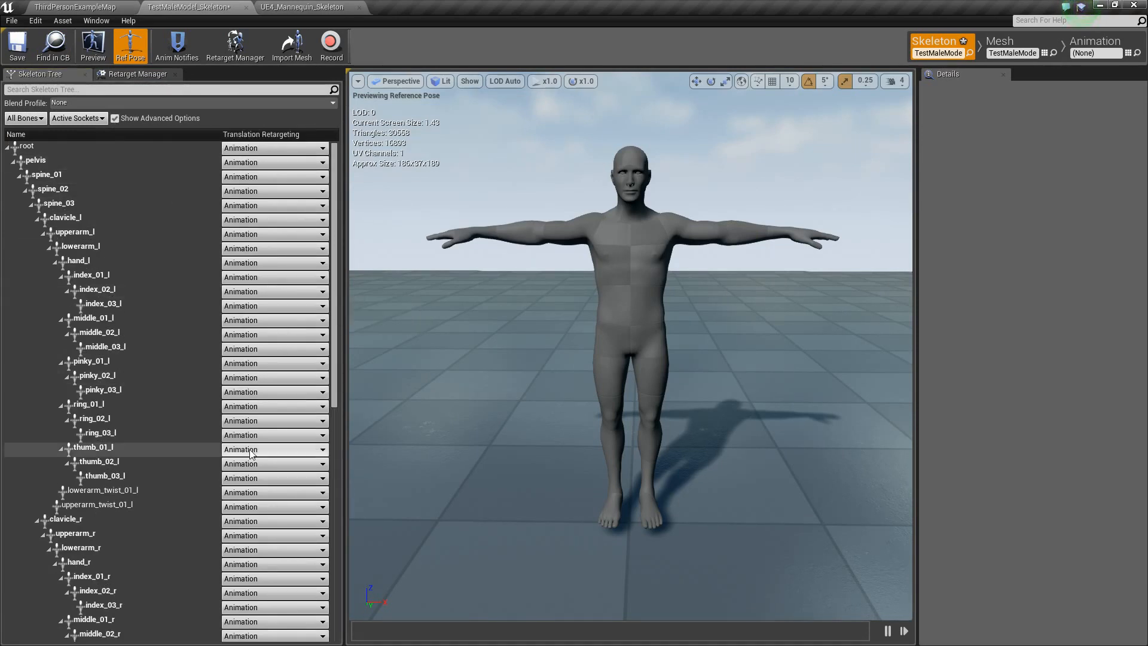
right_click(272, 148)
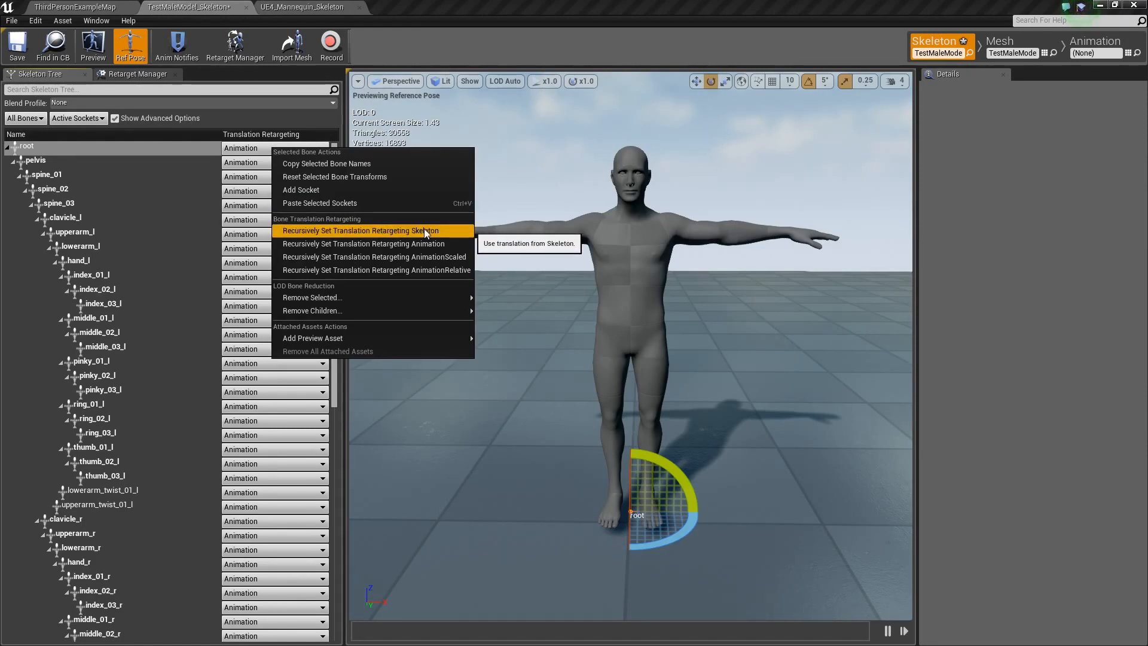
click(376, 227)
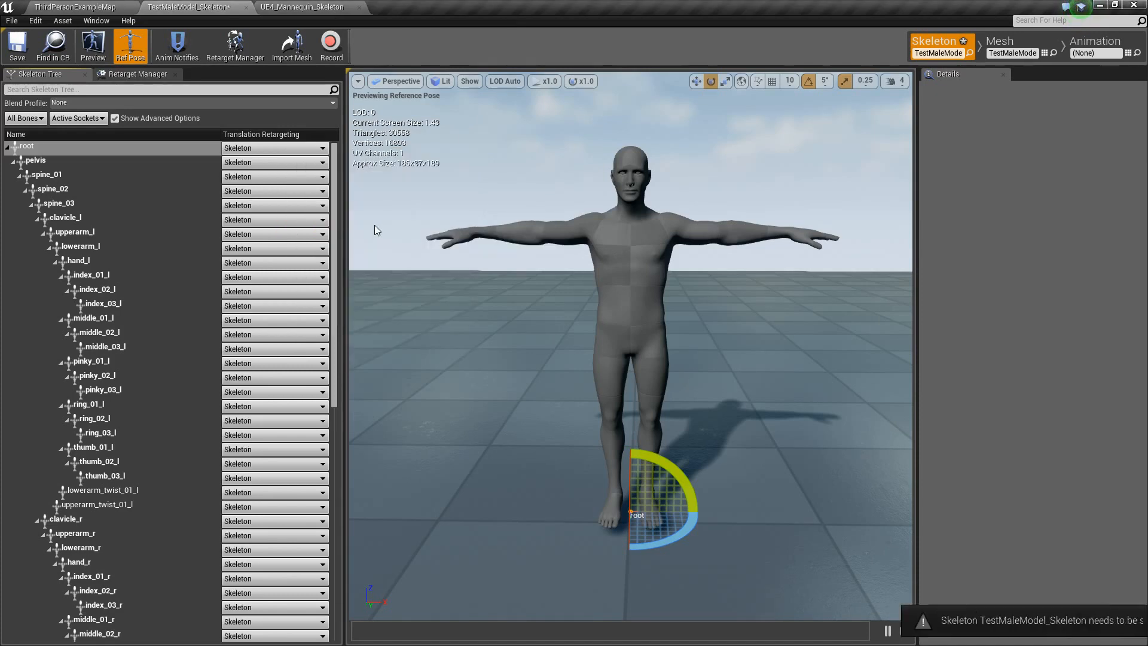
Step: Set the translation retargeting of the root bone to Animation and of pelvis to Animation Scaled
click(270, 148)
click(261, 162)
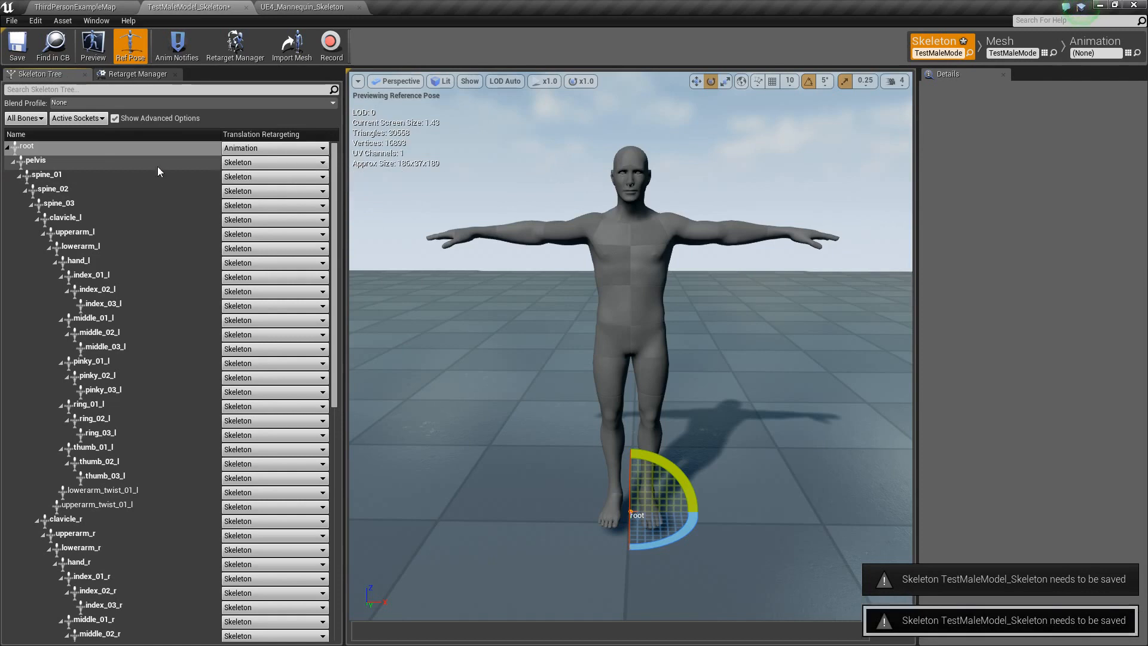
click(299, 164)
click(285, 211)
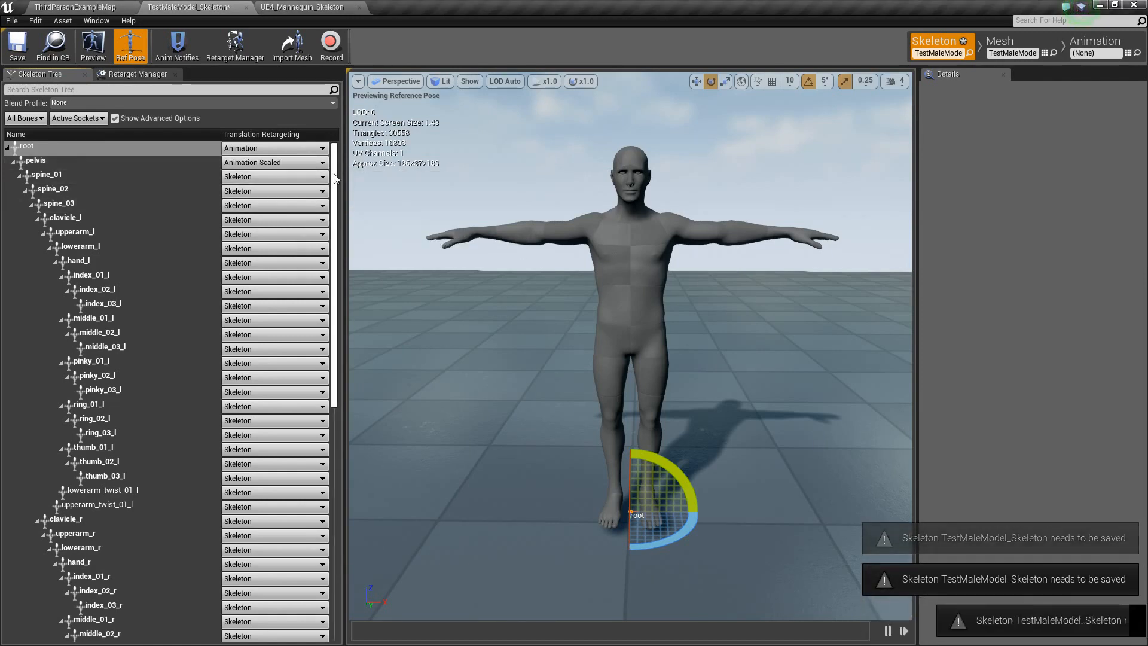
Step: Set the translation retargeting of ik_foot_root, ik_foot_l and ik_foot_r to Animation
drag(335, 178, 335, 413)
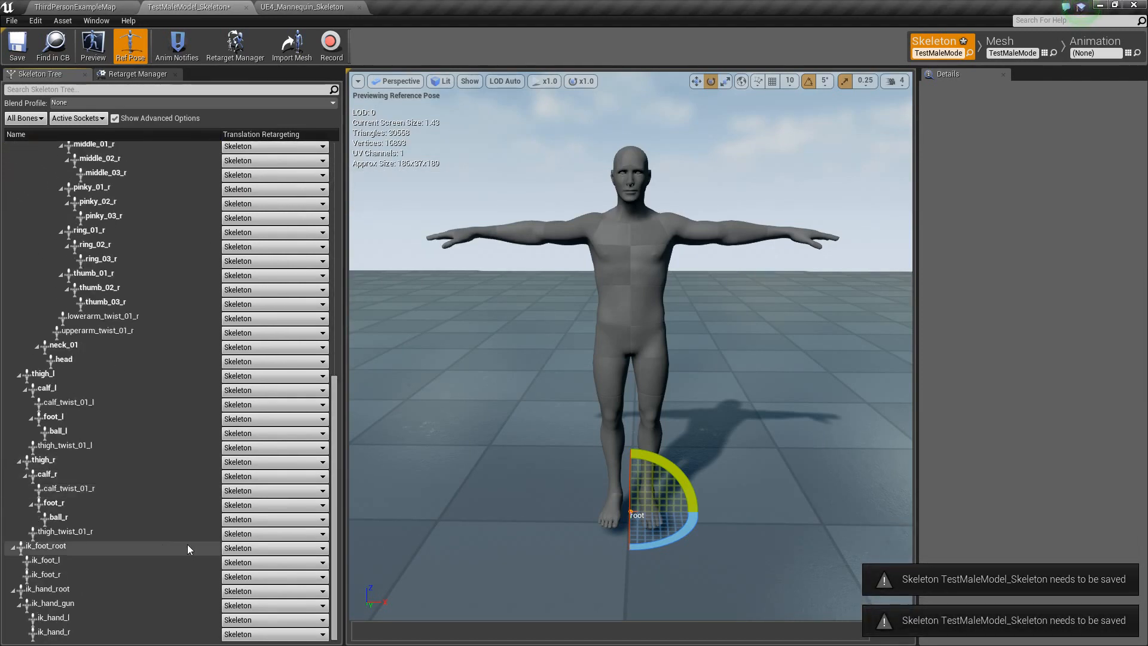
click(270, 547)
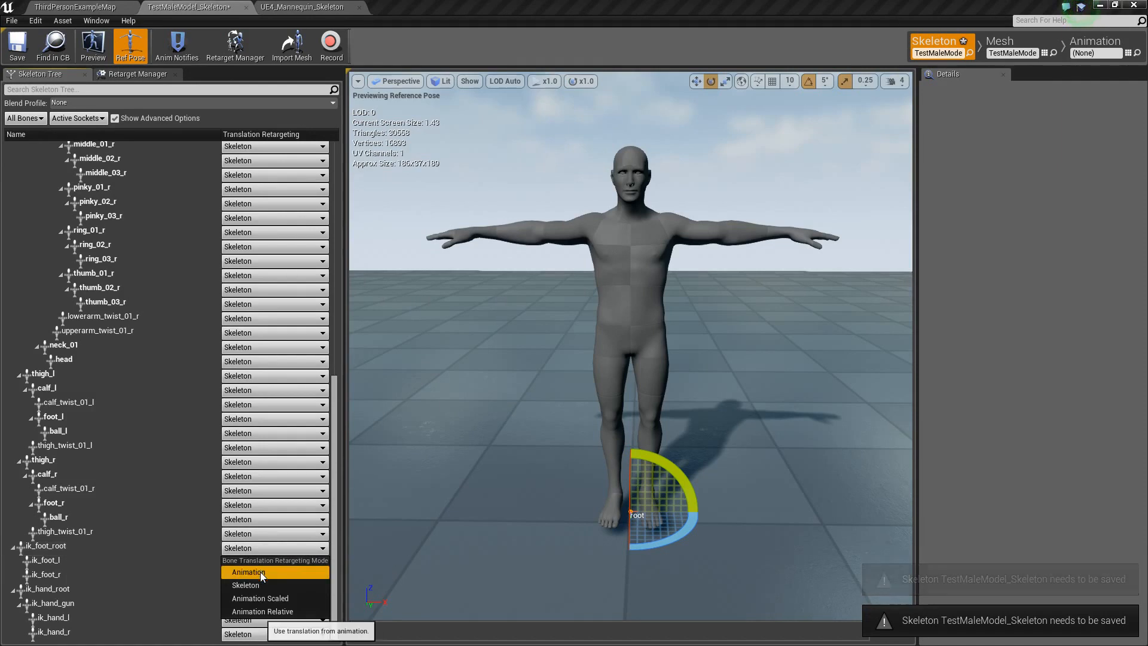
click(261, 574)
click(244, 566)
click(246, 587)
click(245, 581)
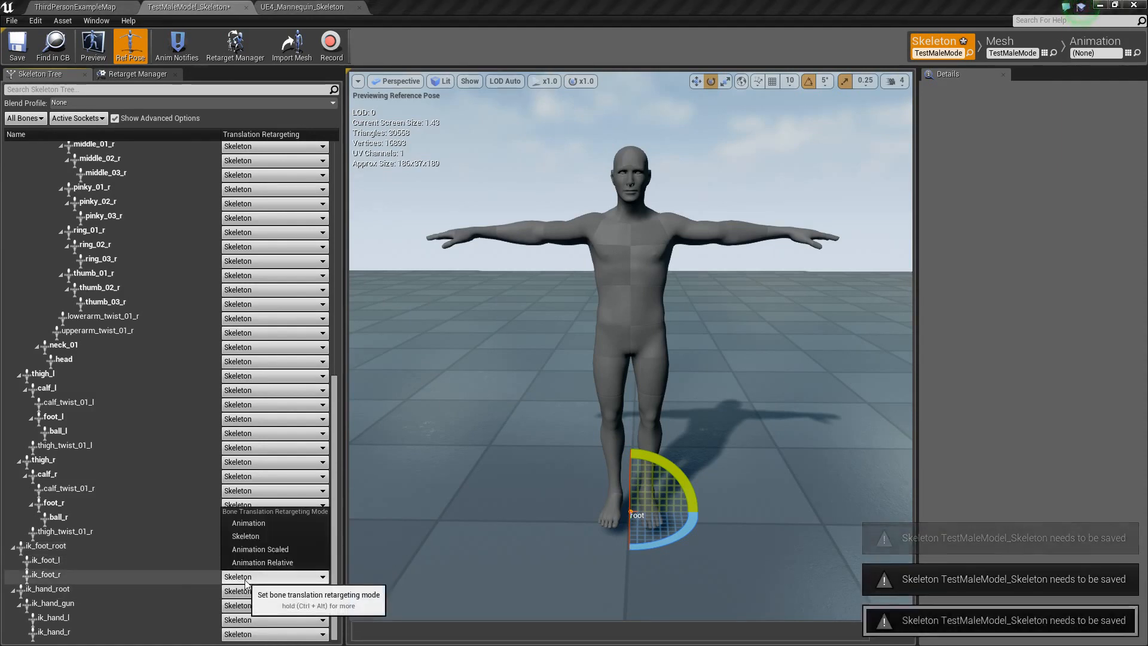
click(248, 523)
Step: Set the translation retargeting of ik_hand_root, ik_hand_gun, ik_hand_l and ik_hand_r to Animation
click(245, 590)
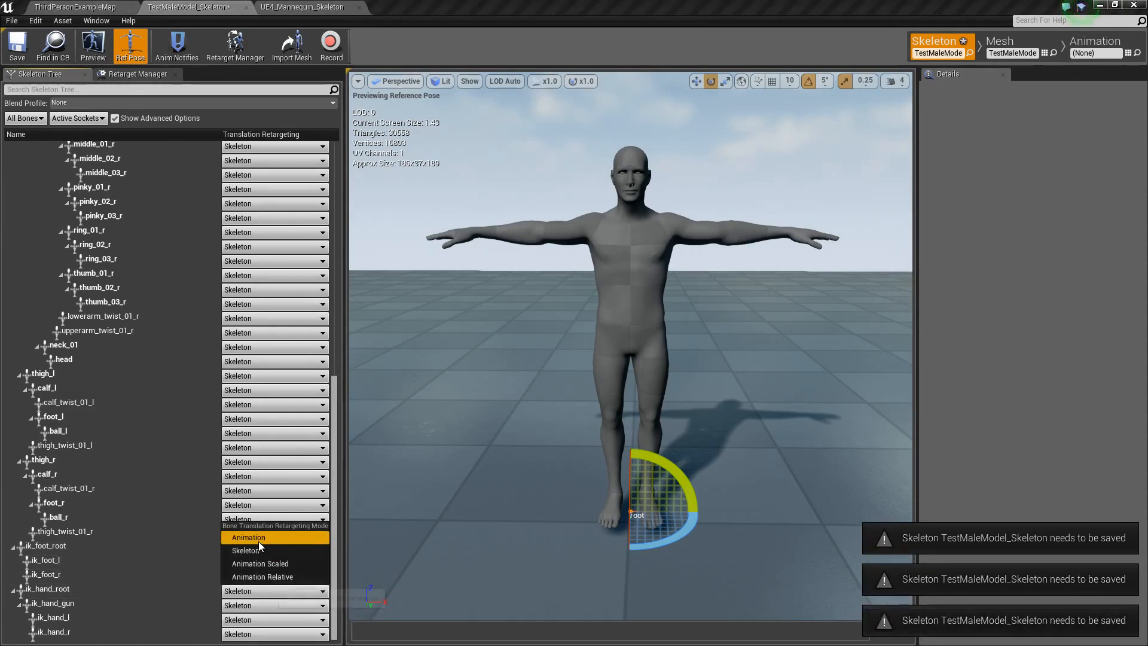
click(258, 541)
click(250, 604)
click(261, 554)
click(250, 620)
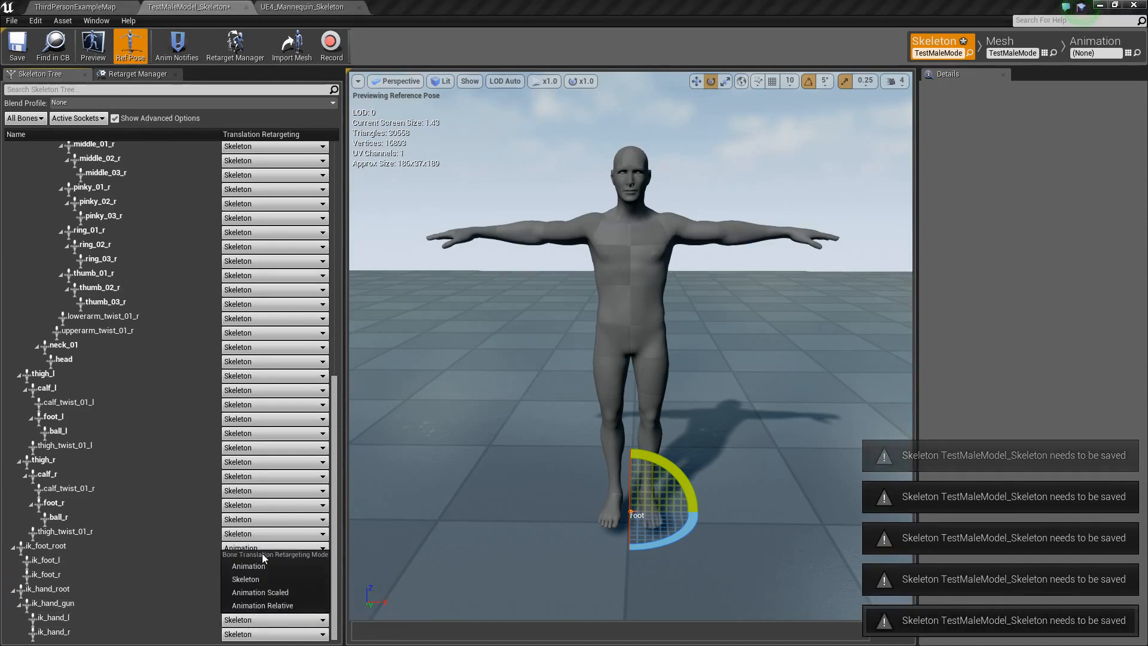
click(256, 565)
click(272, 633)
click(248, 580)
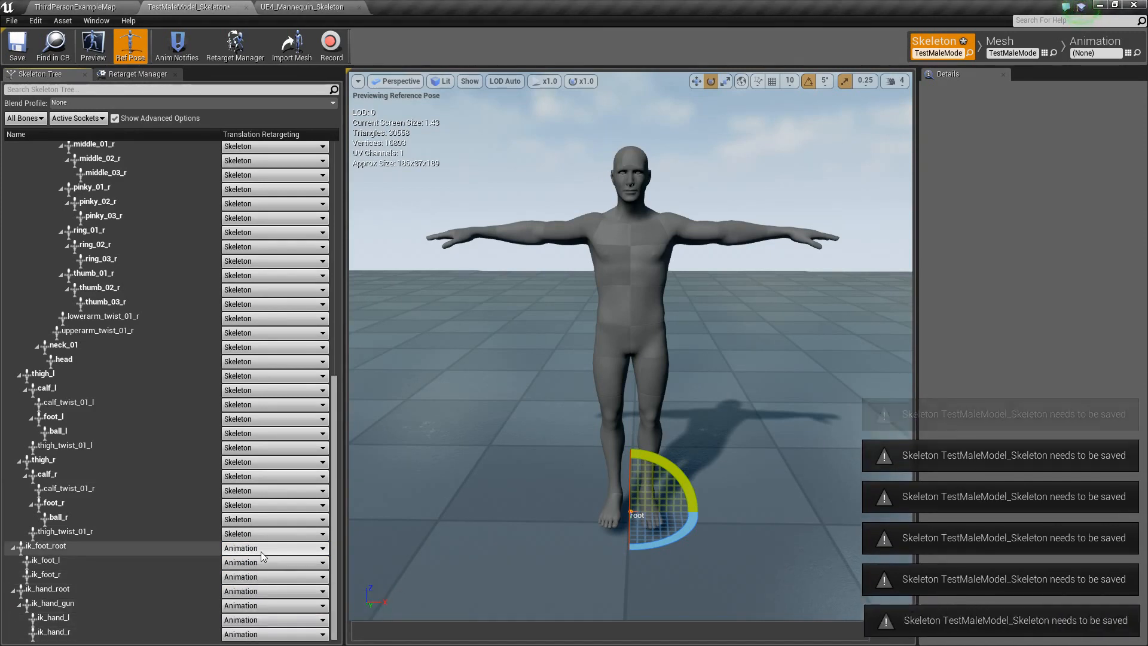
Step: Return to the level editor, save all modified content including SK_Mannequin, and go to the root Content folder
click(75, 6)
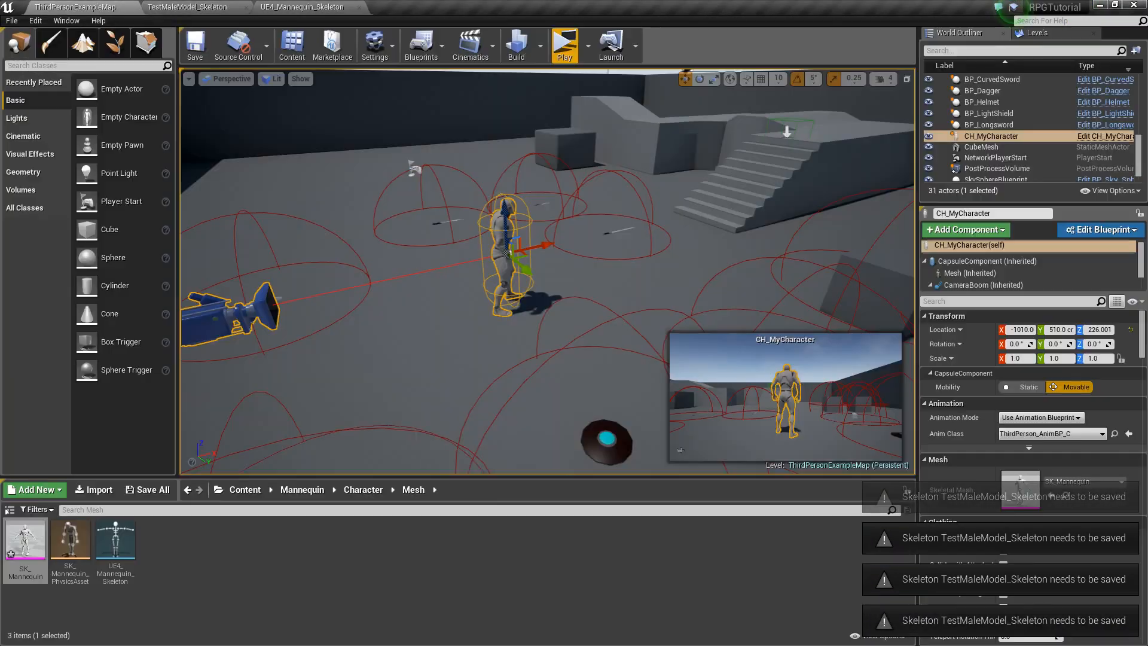
click(249, 519)
click(148, 489)
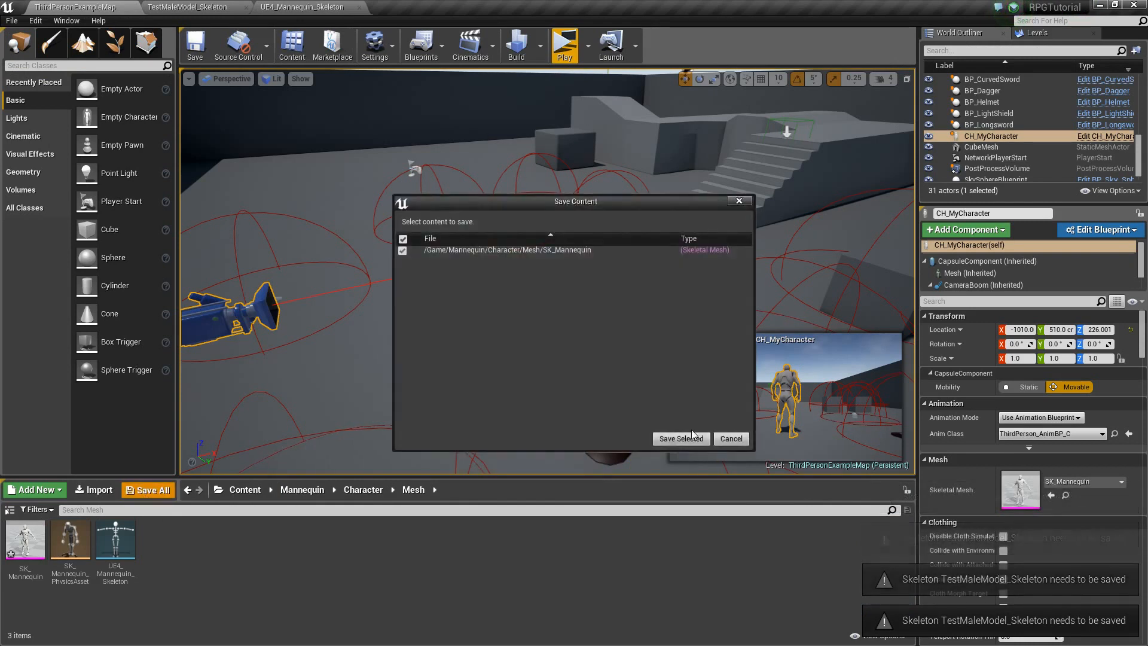
click(681, 438)
click(246, 490)
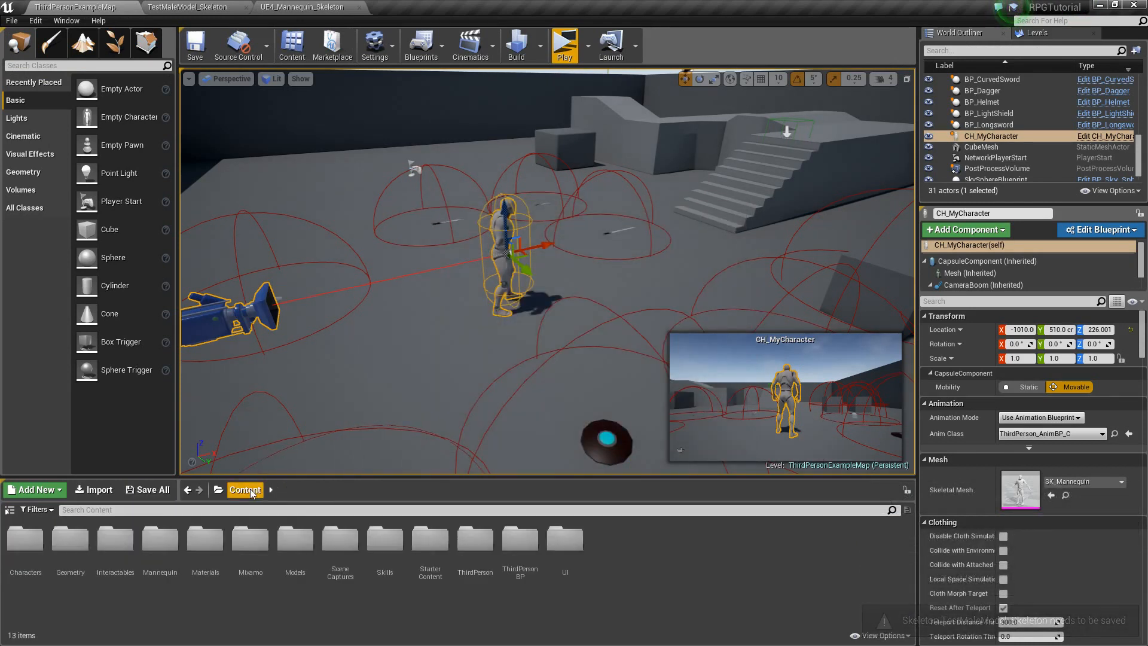
Step: Review the UE4_Mannequin_Skeleton and TestMaleModel_Skeleton setups and return to the level editor
click(187, 6)
click(305, 6)
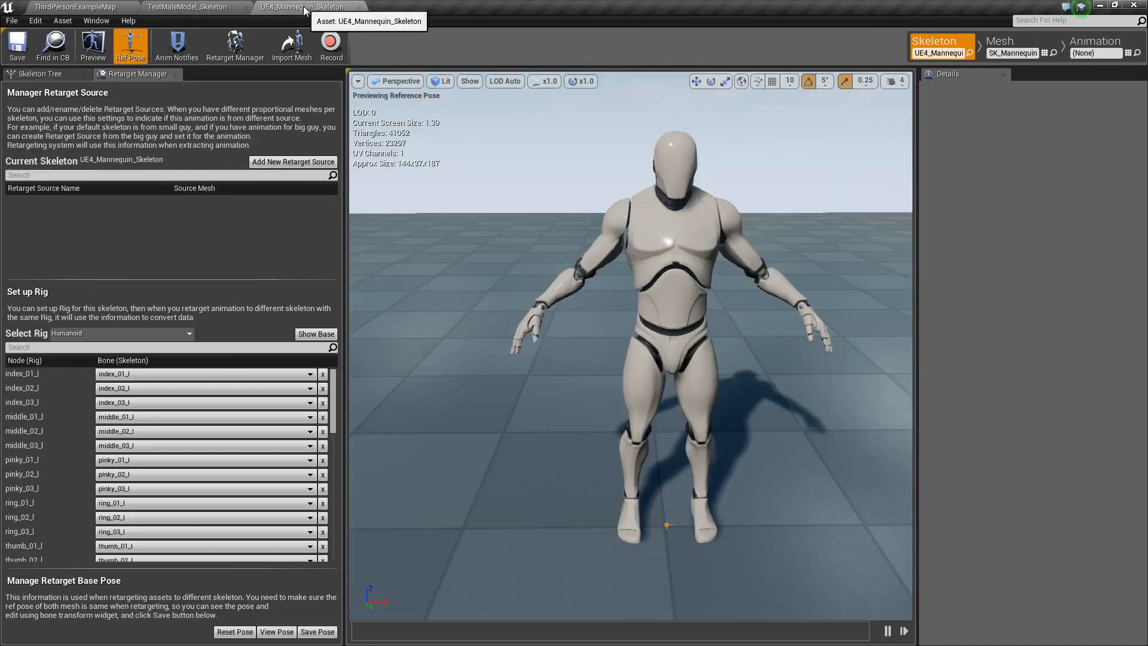
click(215, 9)
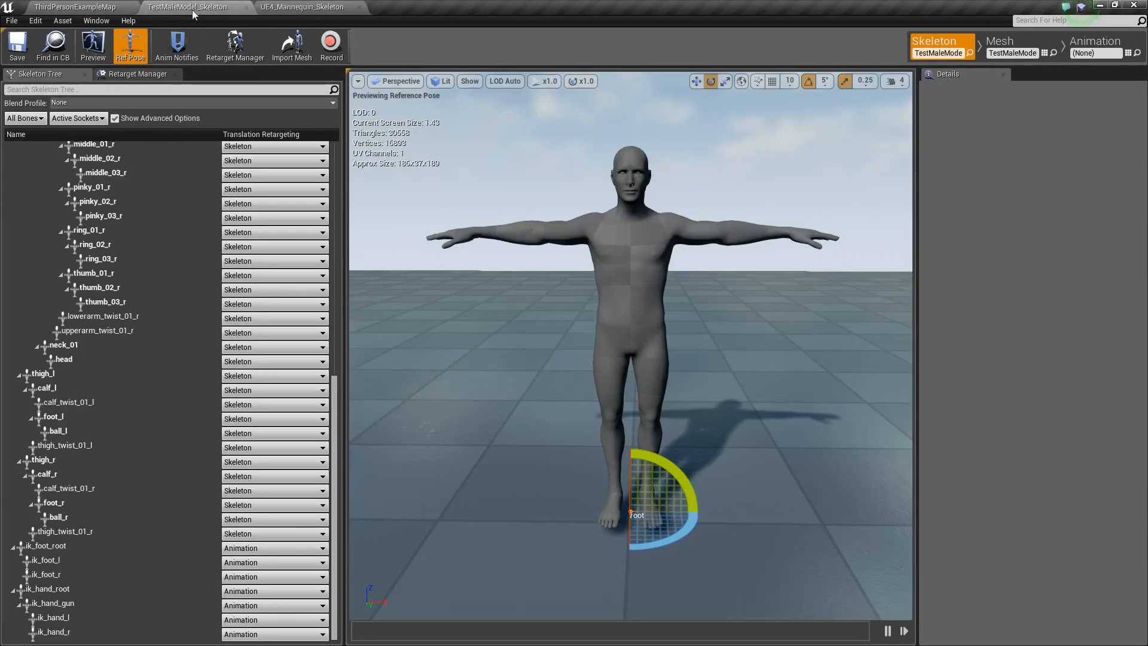
click(77, 7)
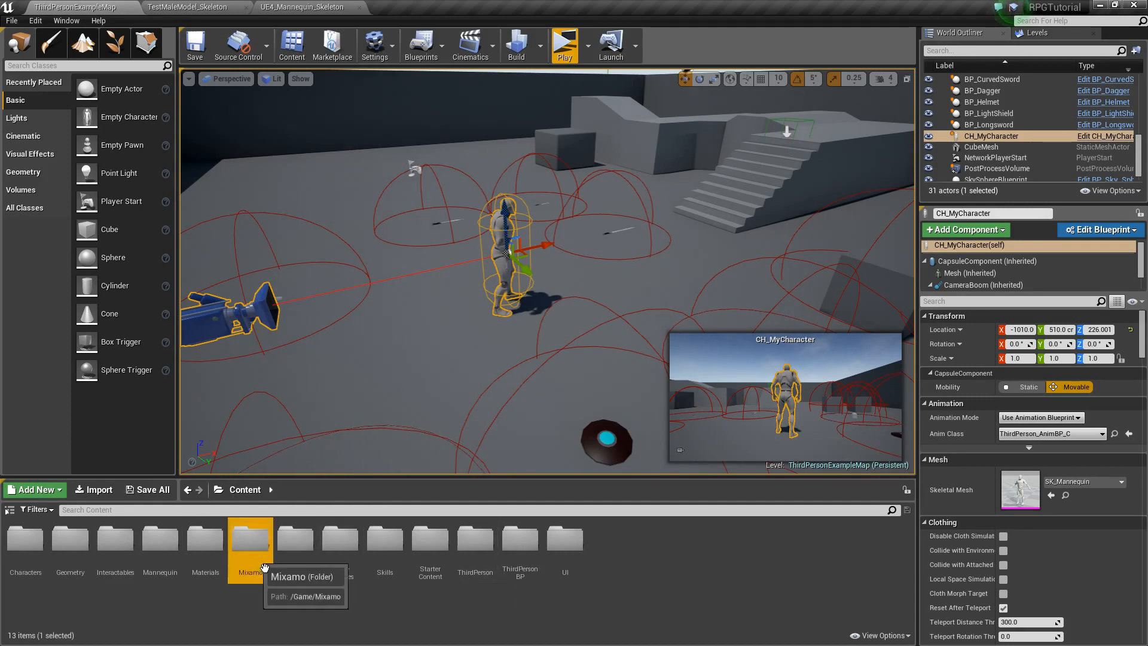
Step: Create a new folder named Animations inside the Mixamo folder
double_click(248, 547)
right_click(193, 552)
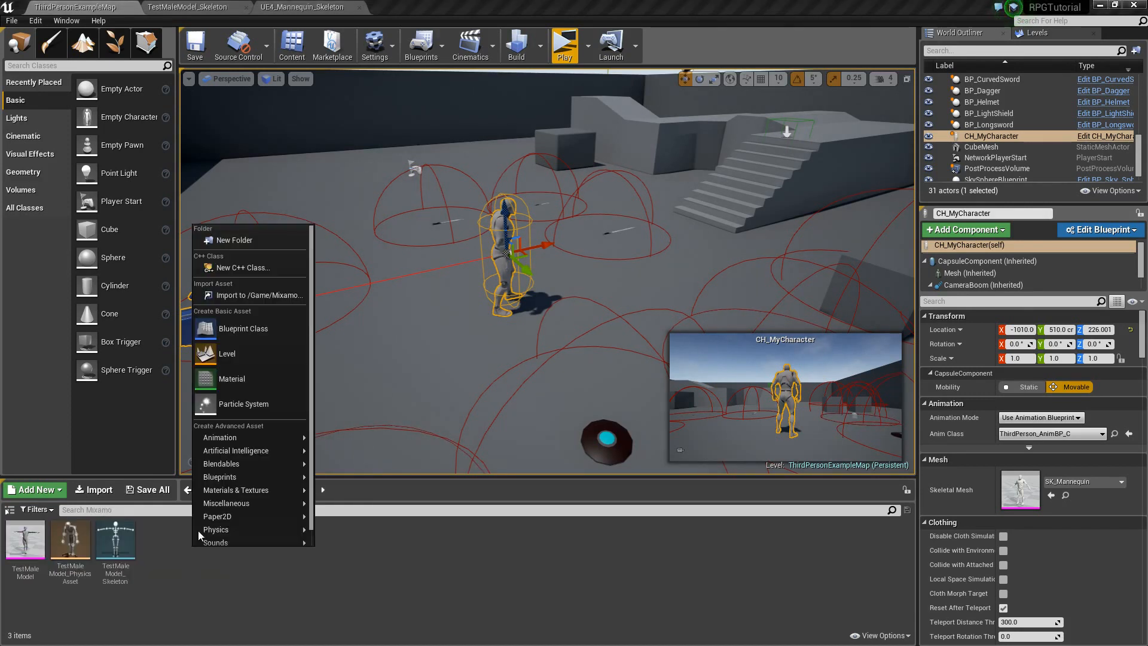
click(254, 242)
text(Animation)
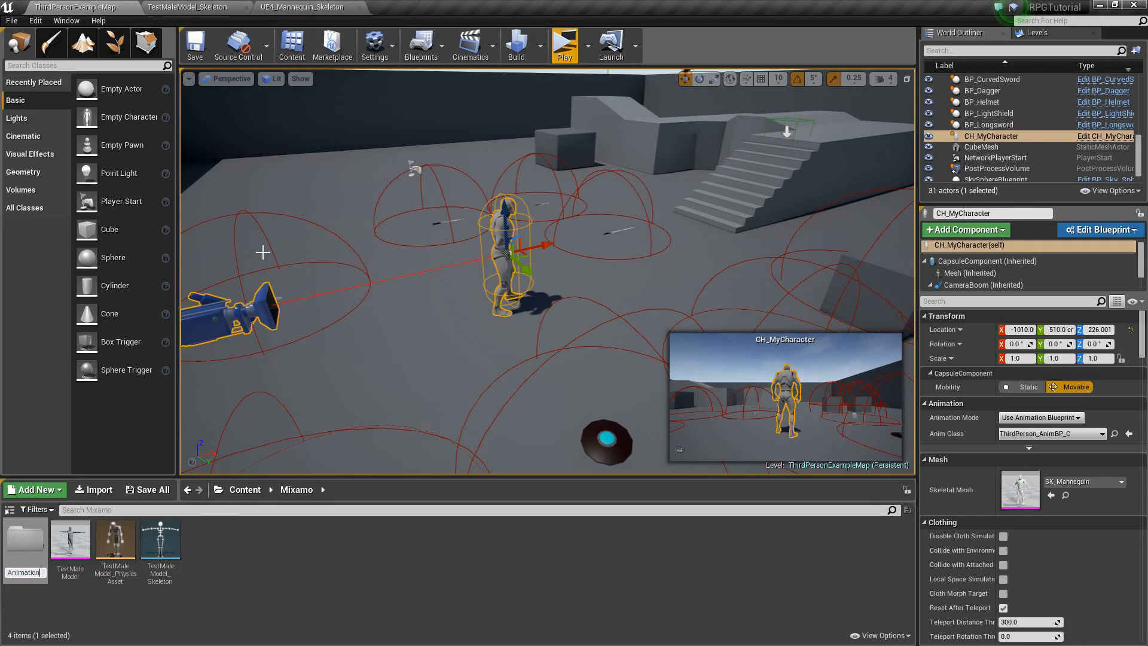
text(s)
key(Return)
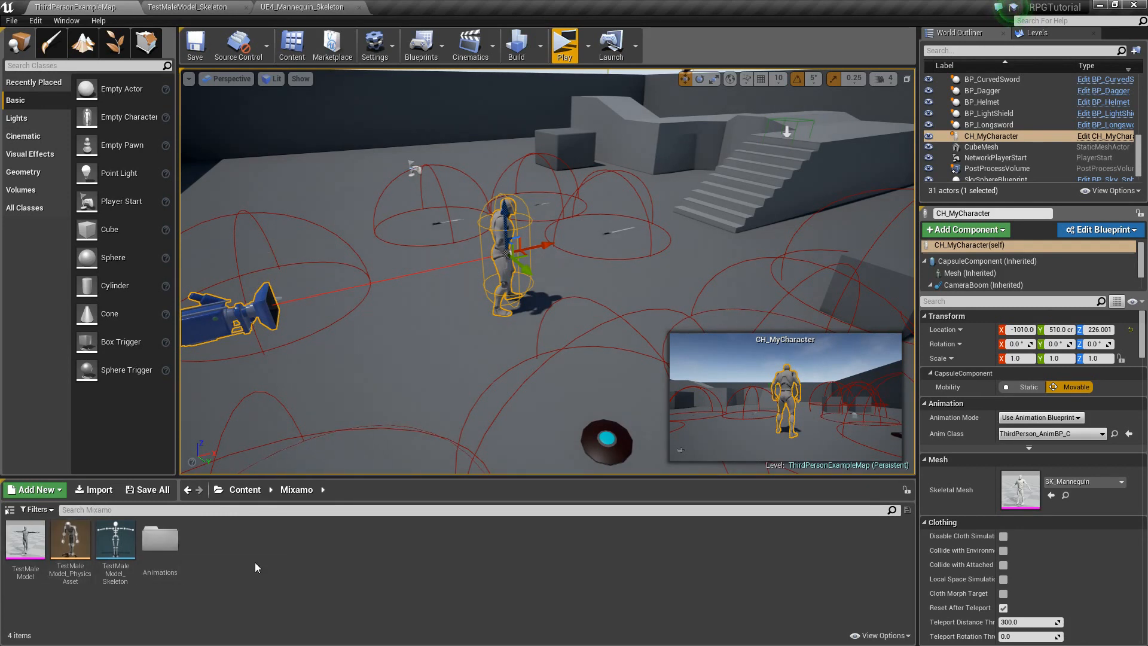
Step: Start an import into the Mixamo Animations folder and select the FBX files from draw_sword_1.fbx through sword_and_shield_walk.fbx, leaving out TestMaleModel.fbx
double_click(161, 542)
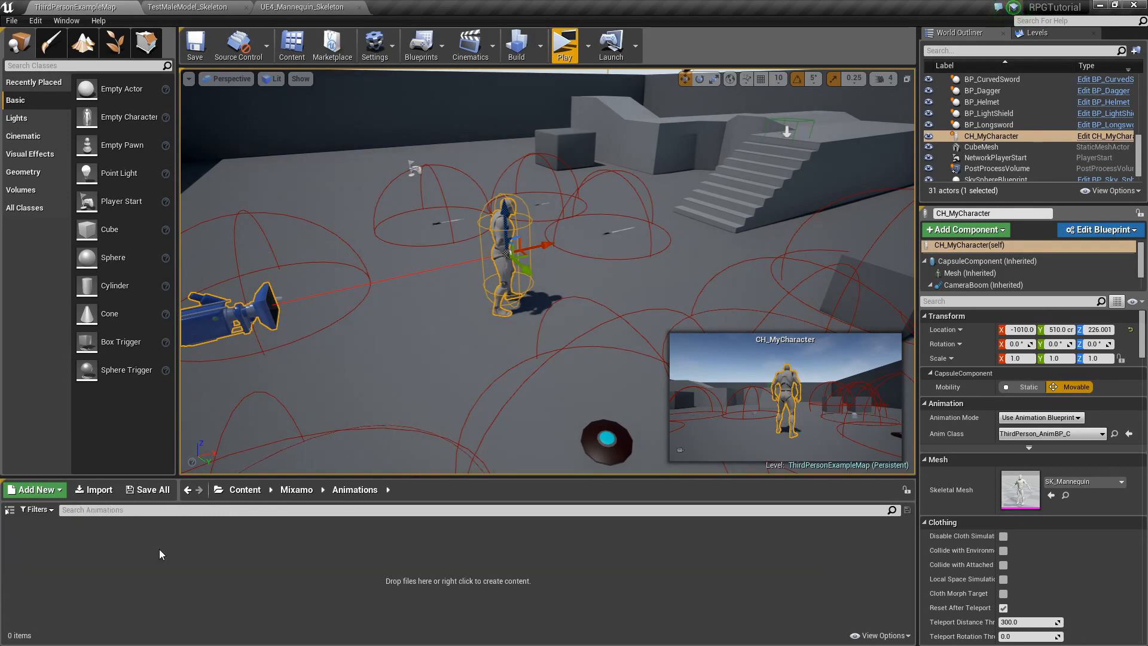
right_click(116, 557)
click(176, 309)
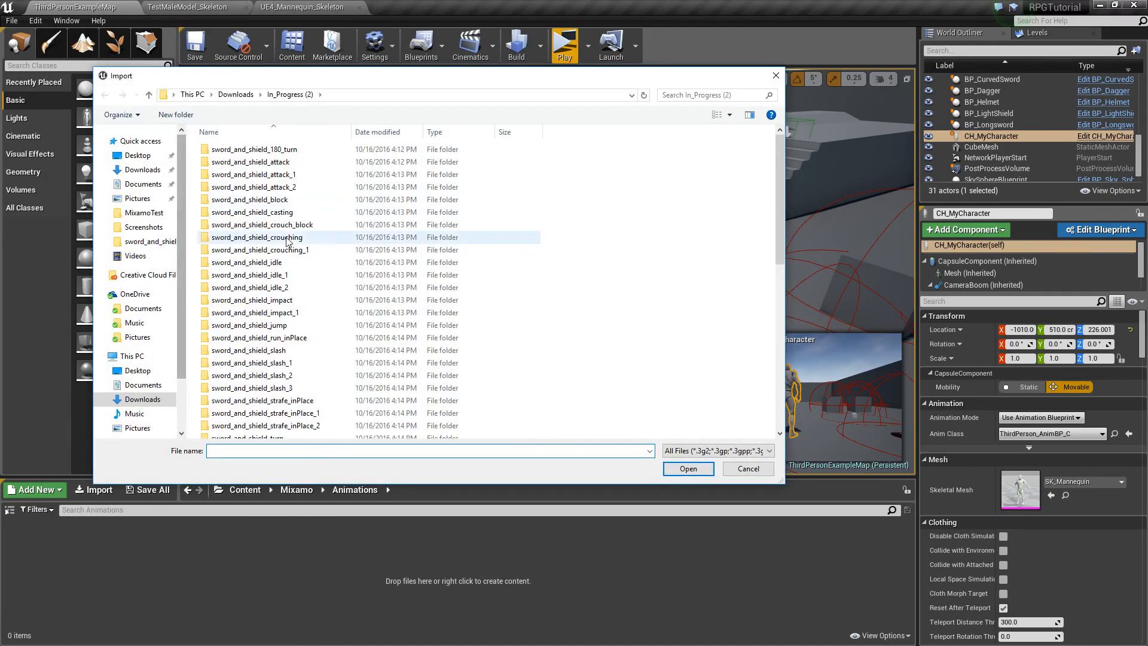
scroll(287, 241, down, 9)
scroll(286, 241, up, 6)
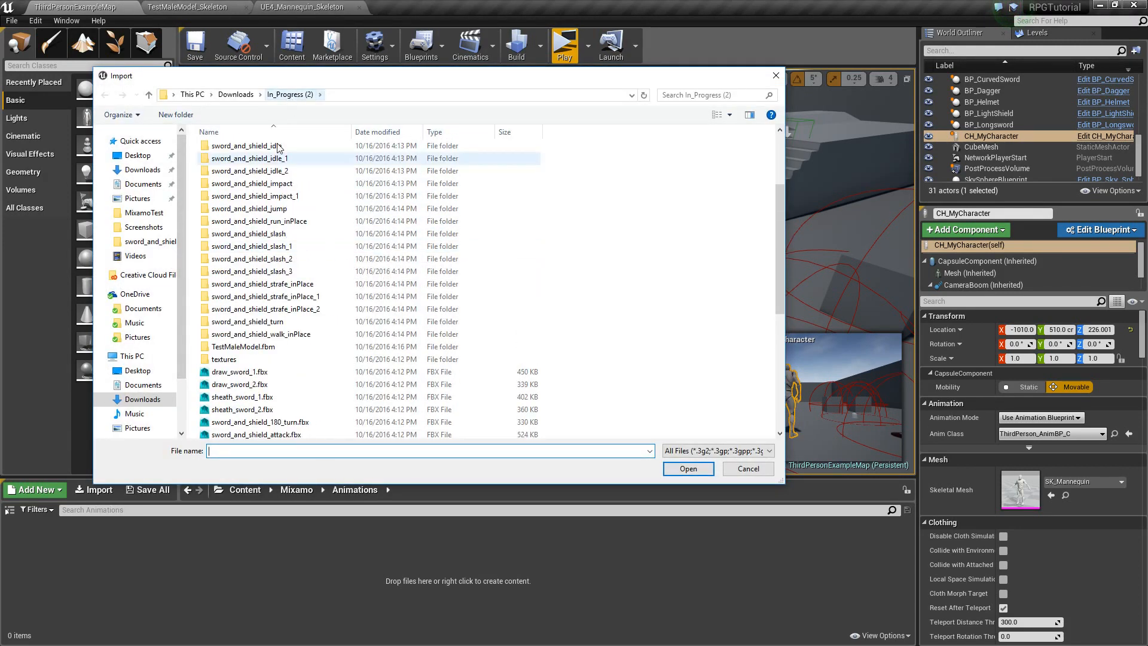
scroll(257, 233, down, 4)
click(254, 229)
scroll(254, 236, down, 3)
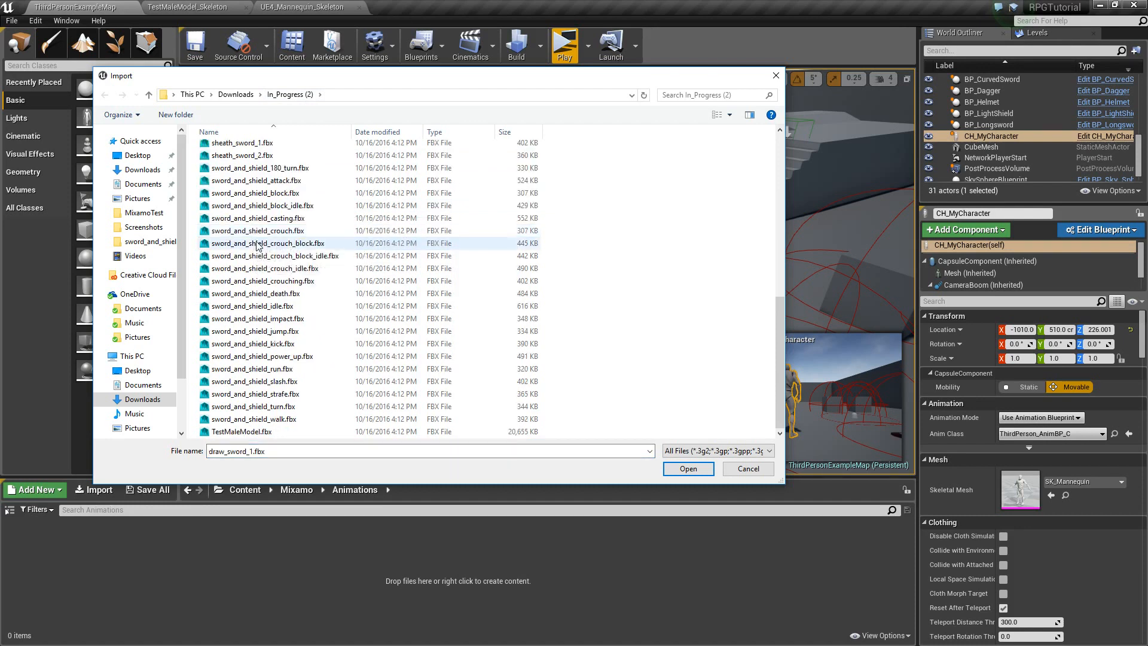
shift+click(265, 419)
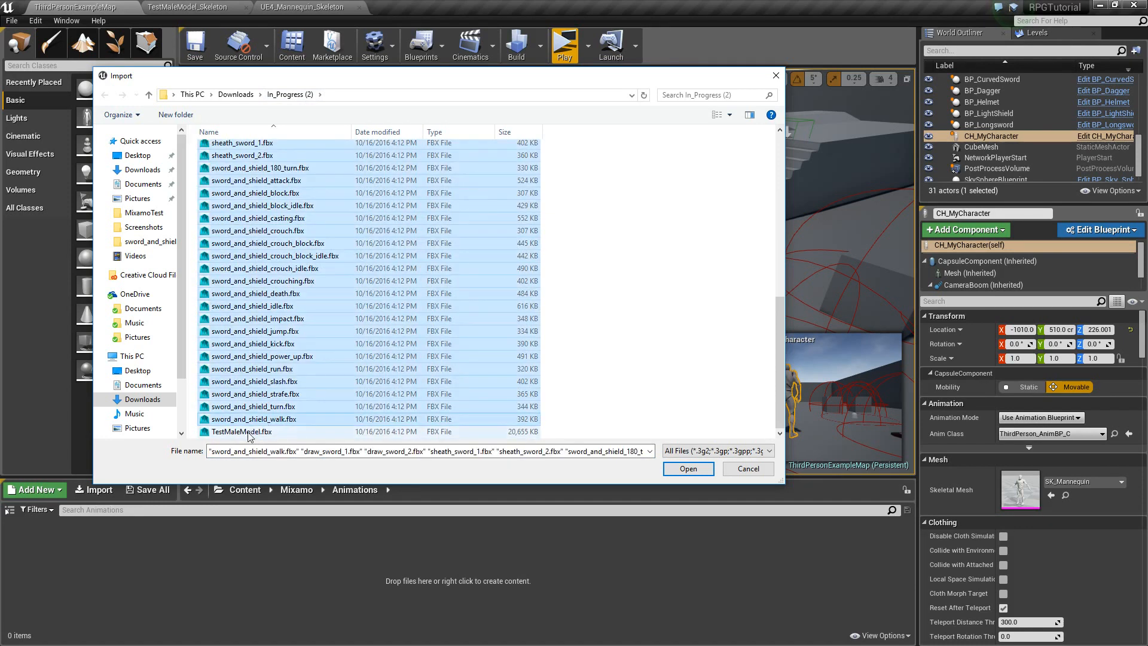
Step: Check the selected FBX animation files in the In_Progress (2) folder and open them for import
scroll(369, 323, up, 8)
scroll(369, 323, up, 2)
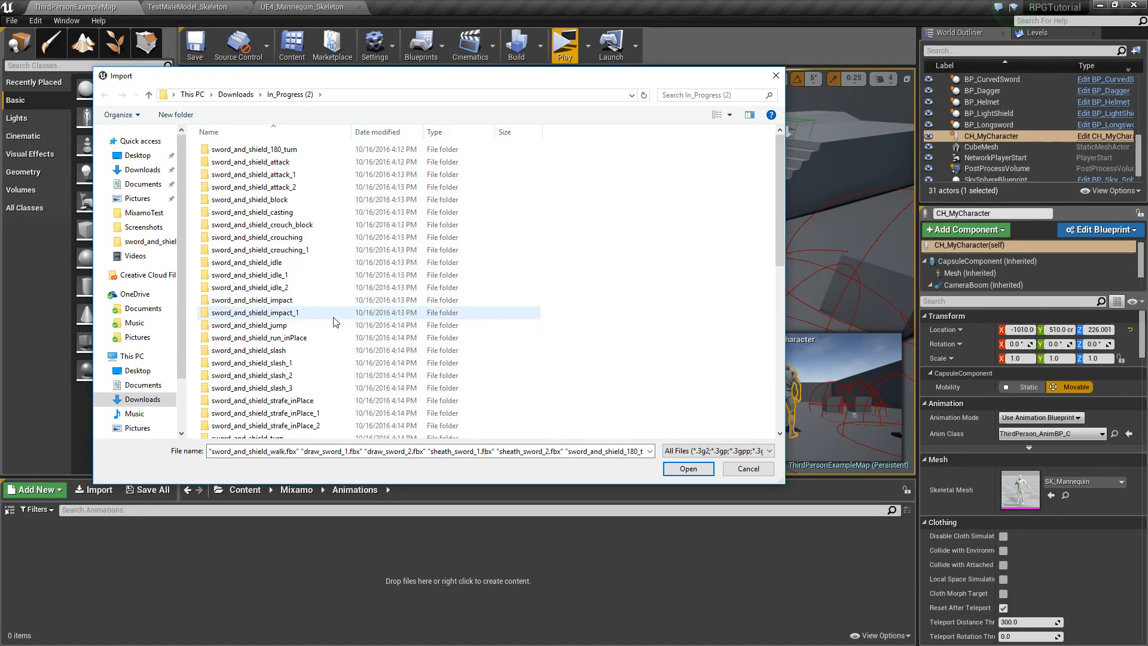
scroll(292, 375, down, 4)
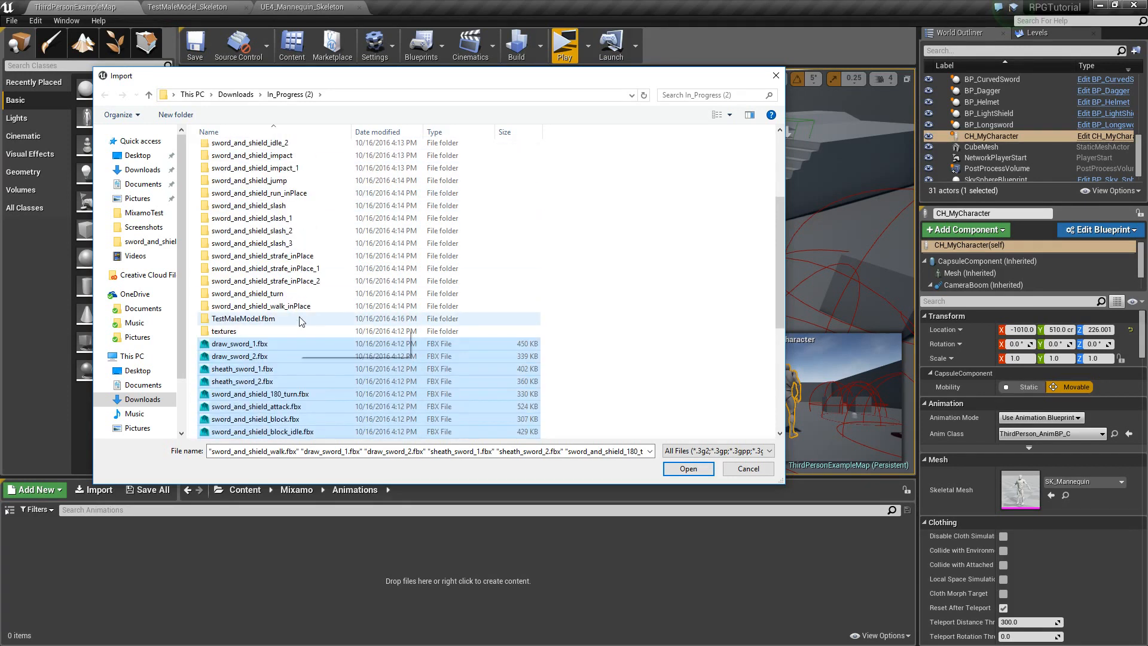
scroll(319, 322, down, 4)
scroll(323, 329, down, 2)
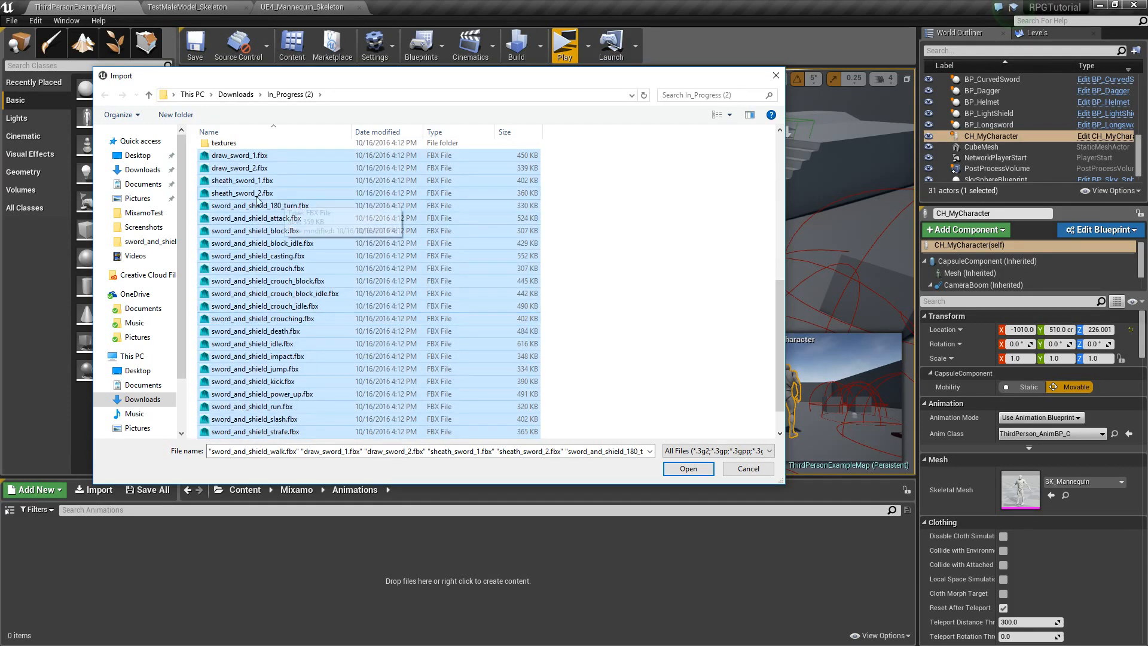
click(695, 469)
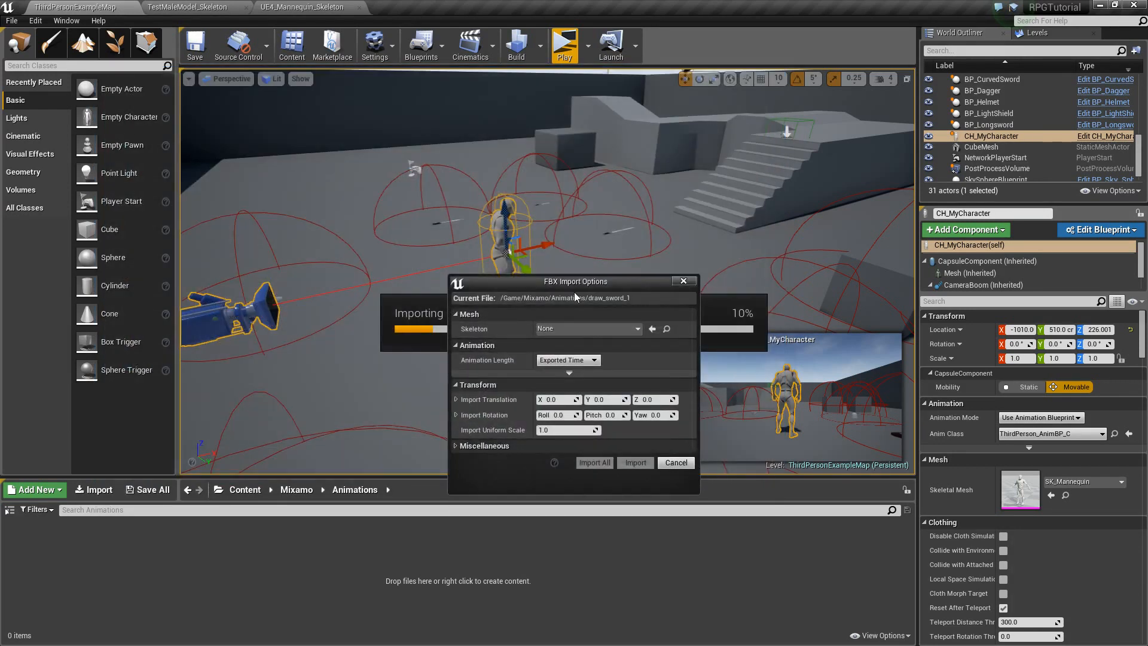
Step: Set the import skeleton to TestMaleModel_Skeleton and import all the selected animations with it
drag(577, 204, 564, 180)
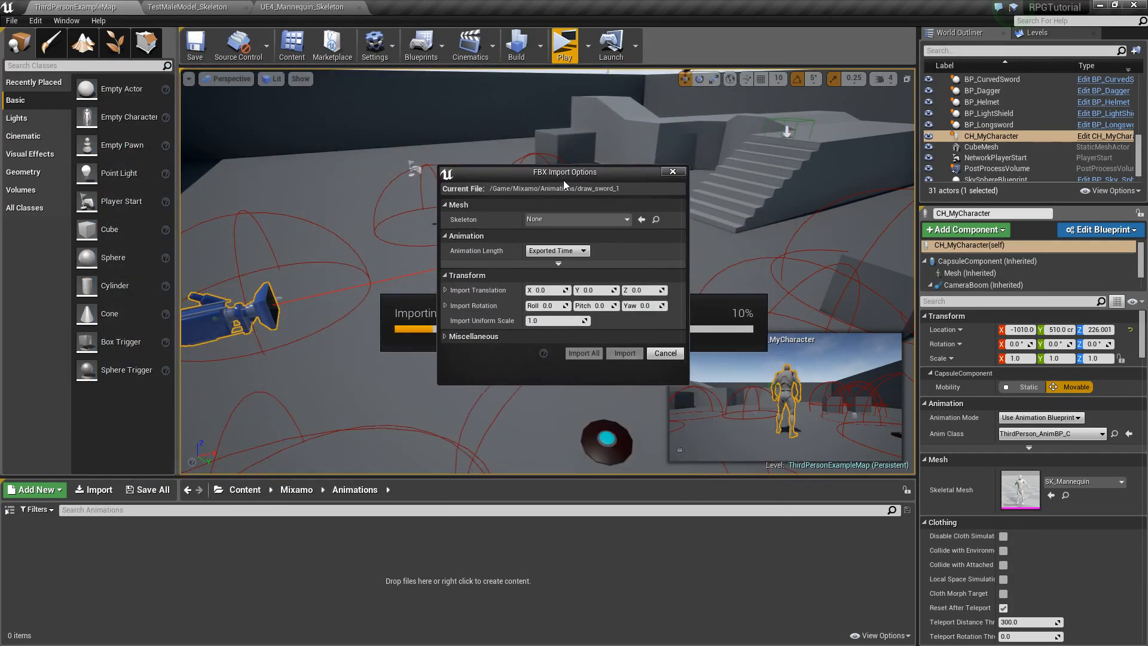
click(565, 219)
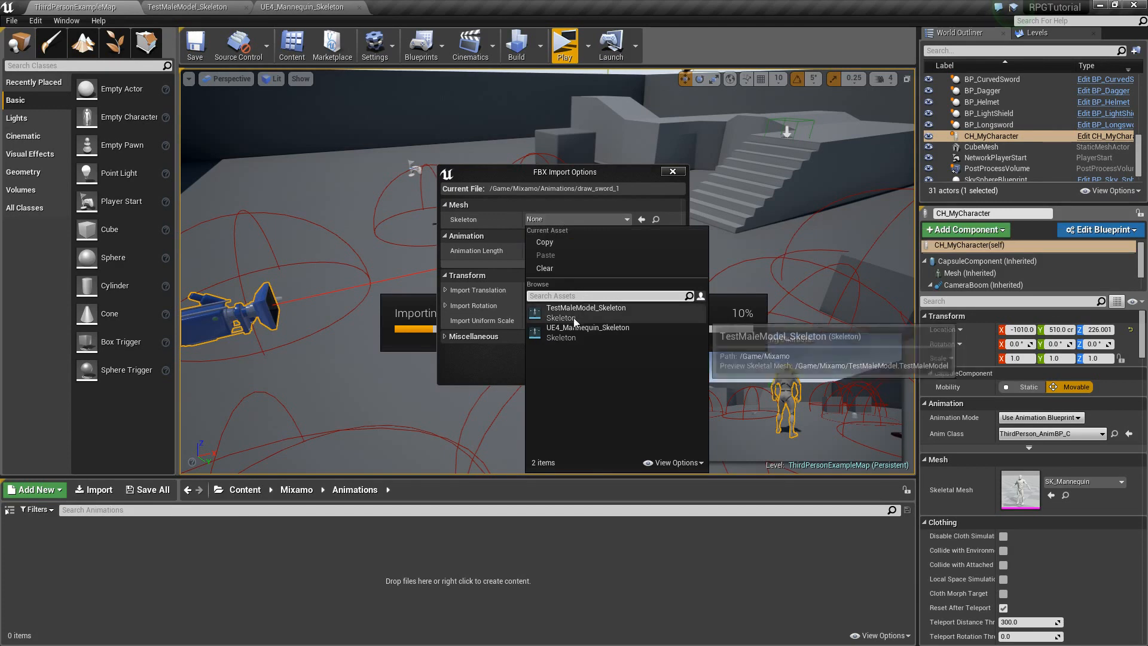
click(590, 314)
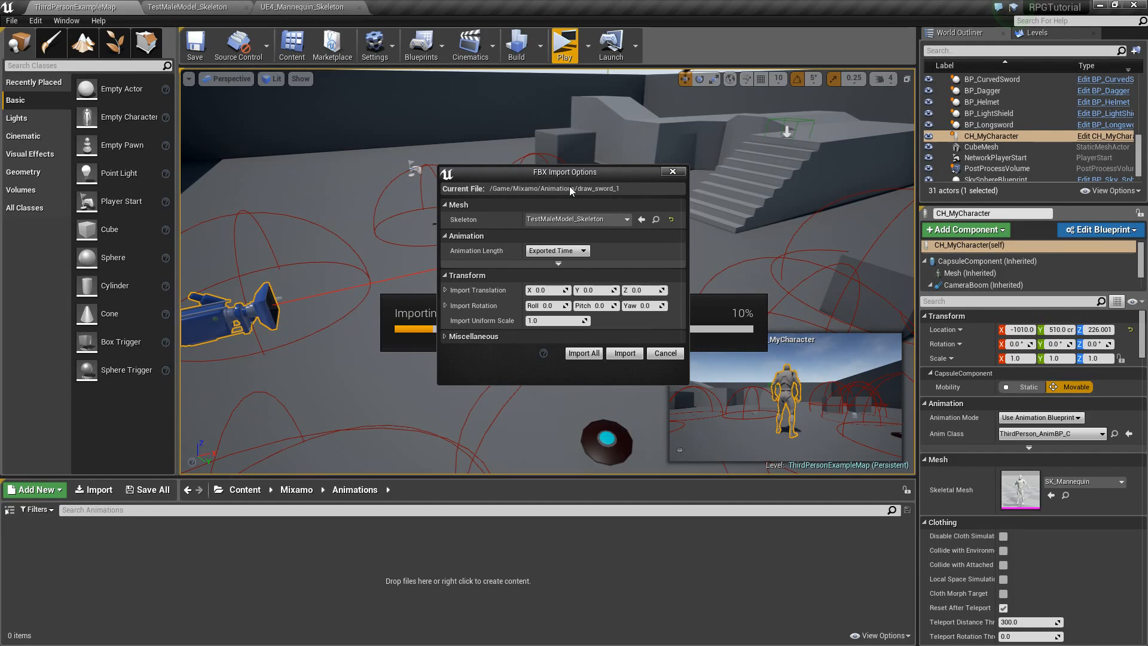
click(566, 219)
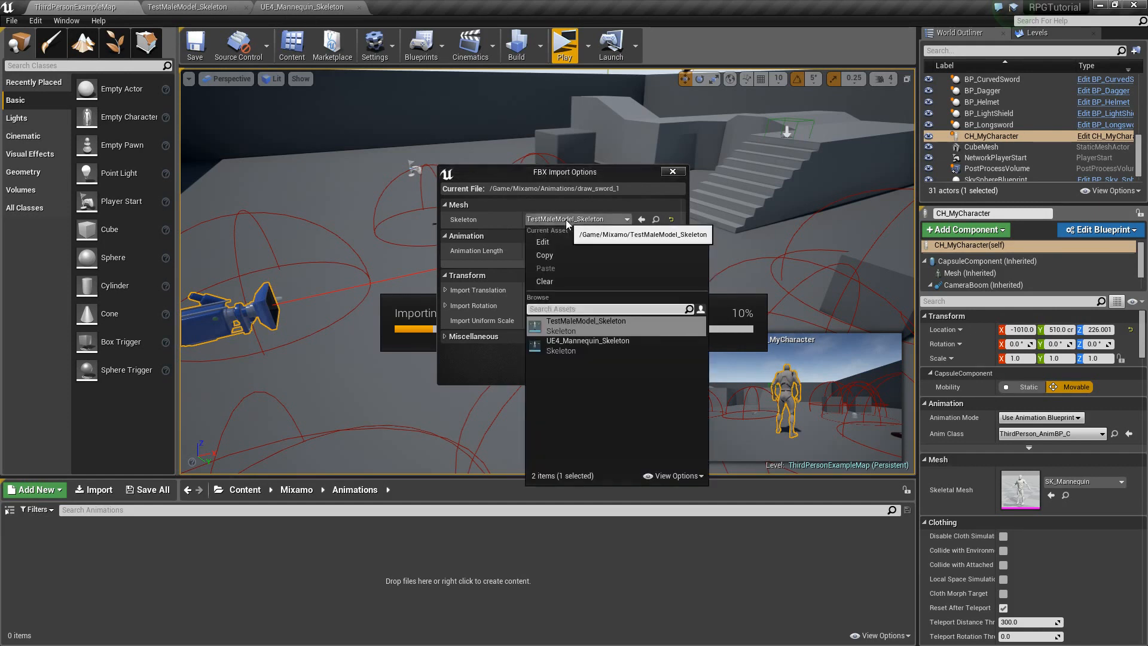
click(581, 326)
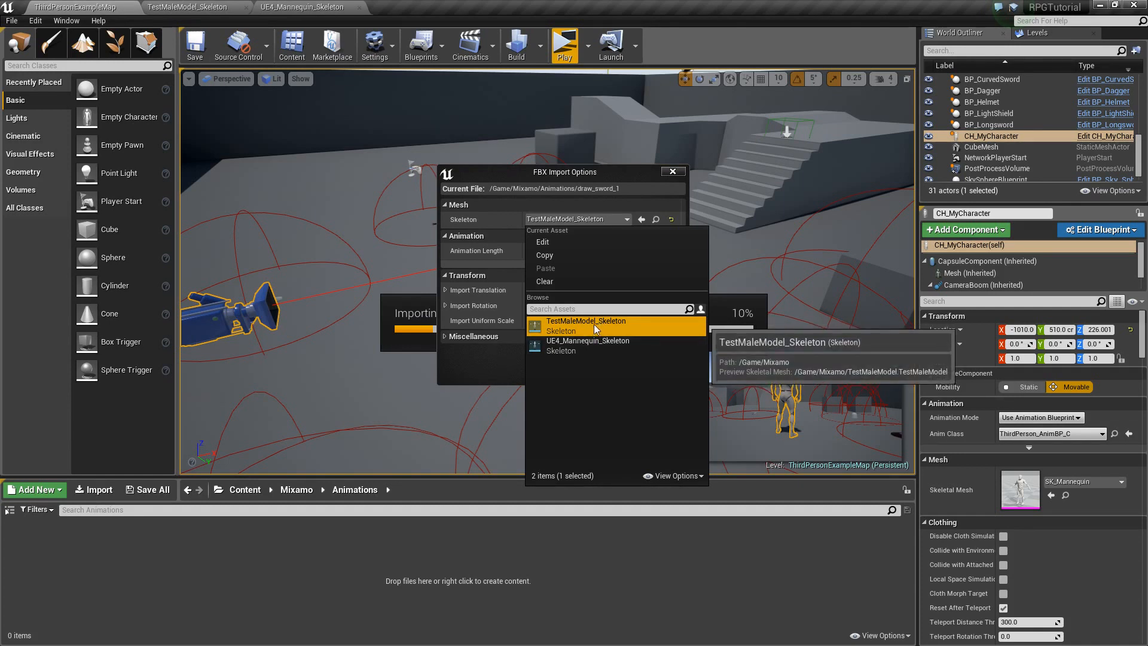
click(472, 372)
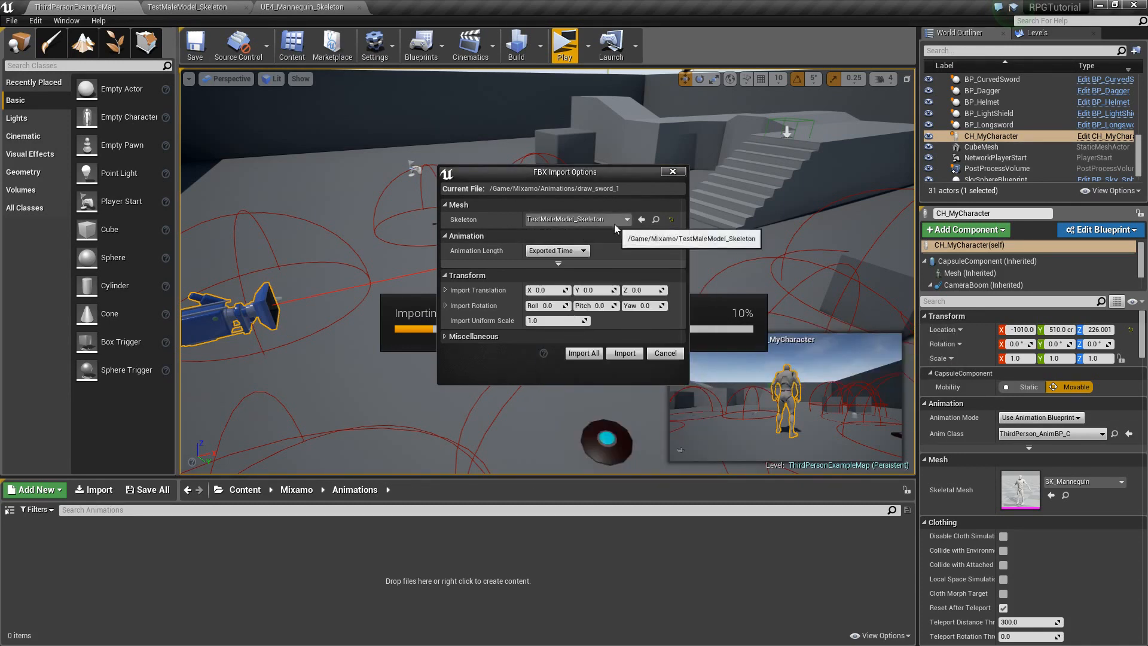
click(584, 353)
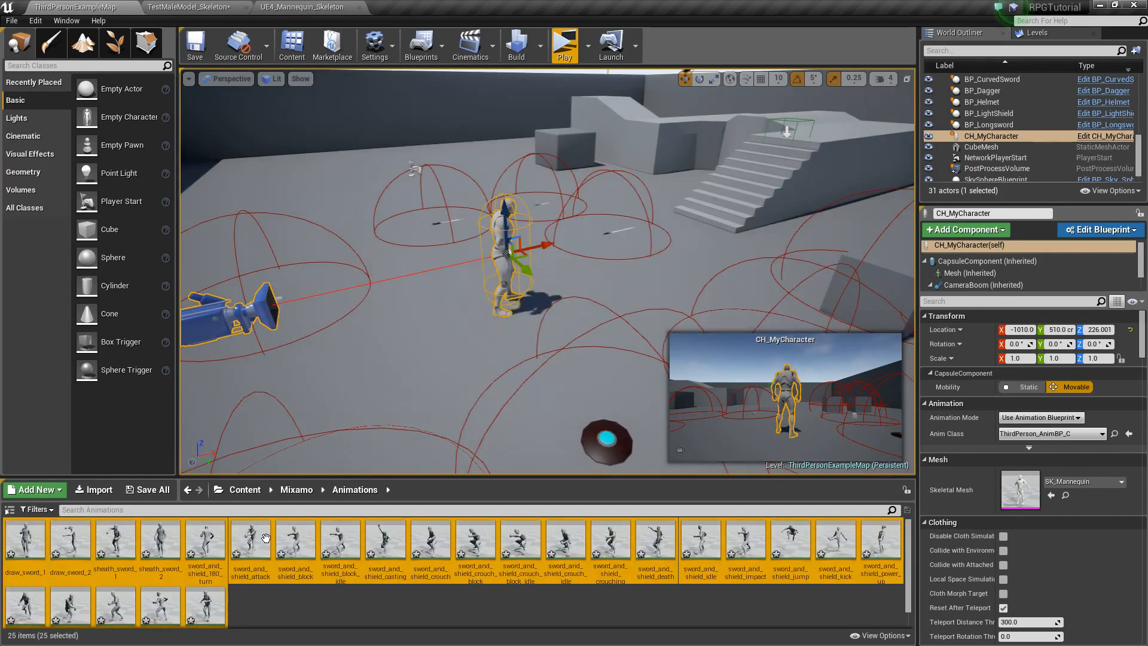
Step: Save all the imported animation assets, clear the selection and enlarge the Content Browser
click(148, 490)
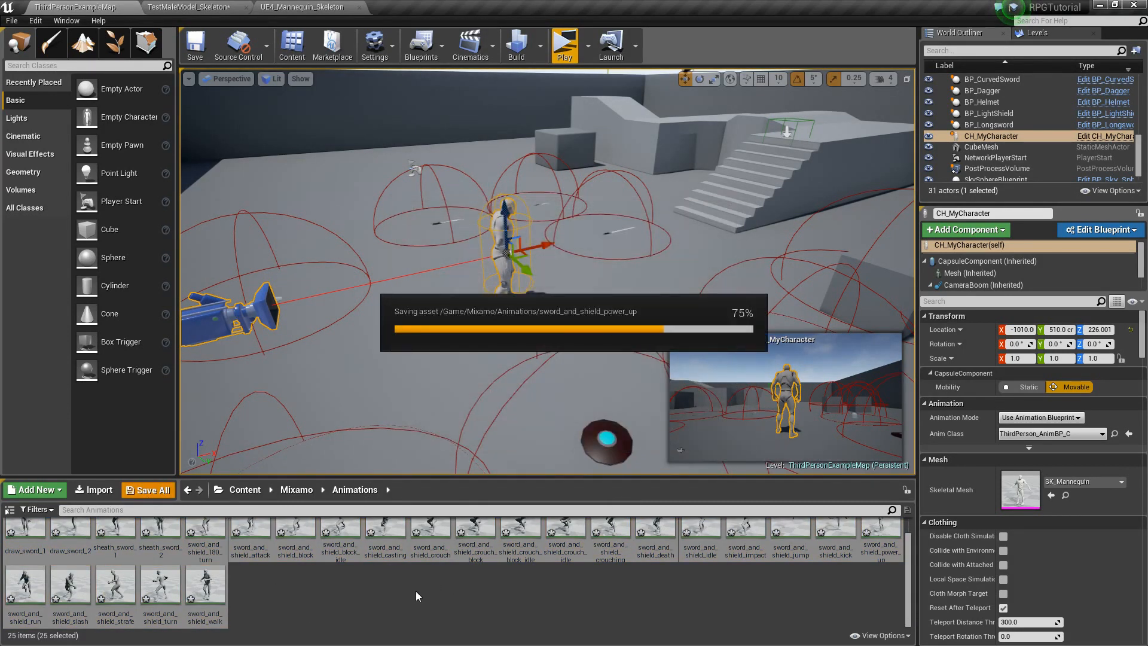
click(322, 594)
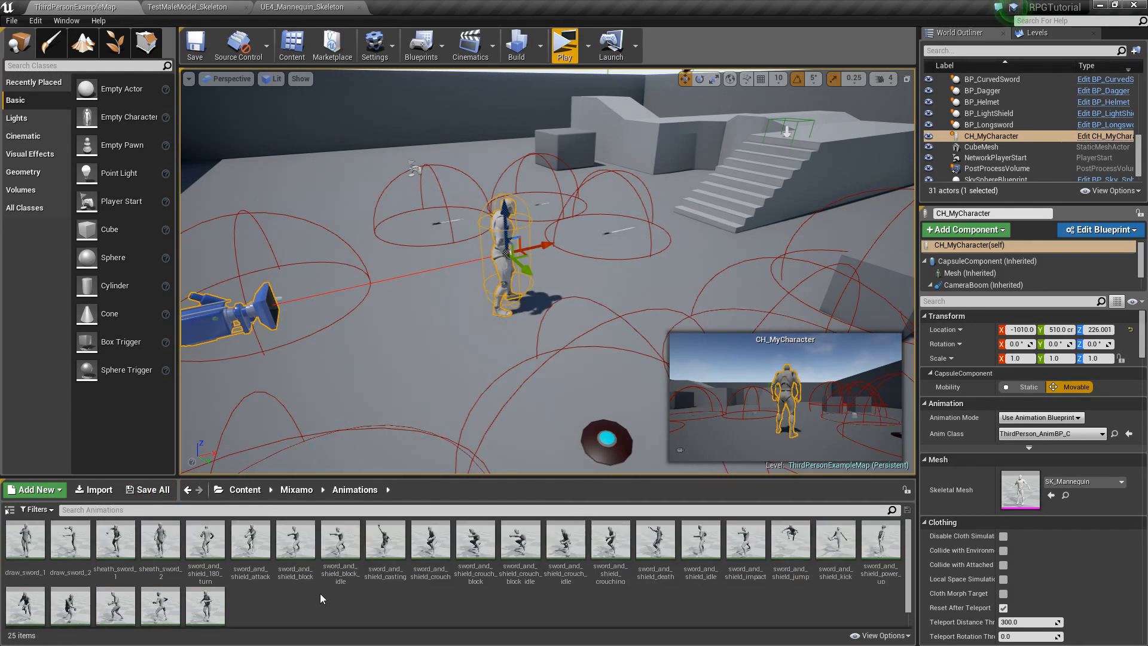
drag(434, 484, 438, 405)
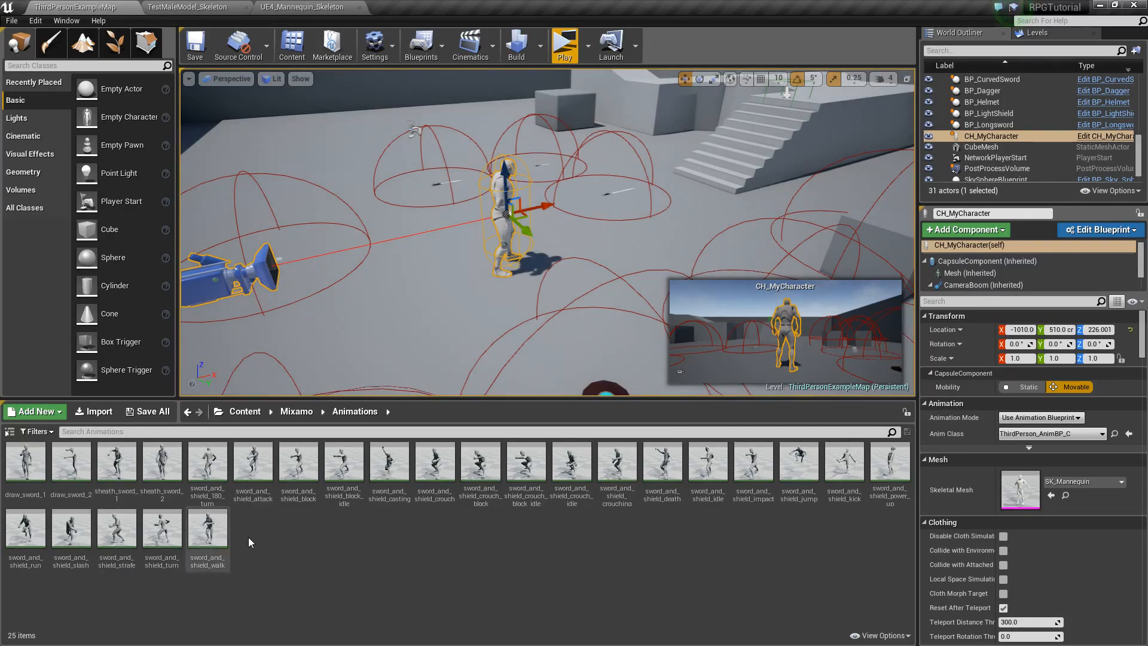
Step: Open the sword_and_shield_180_turn animation to preview it on the TestMaleModel
mouse_move(227, 482)
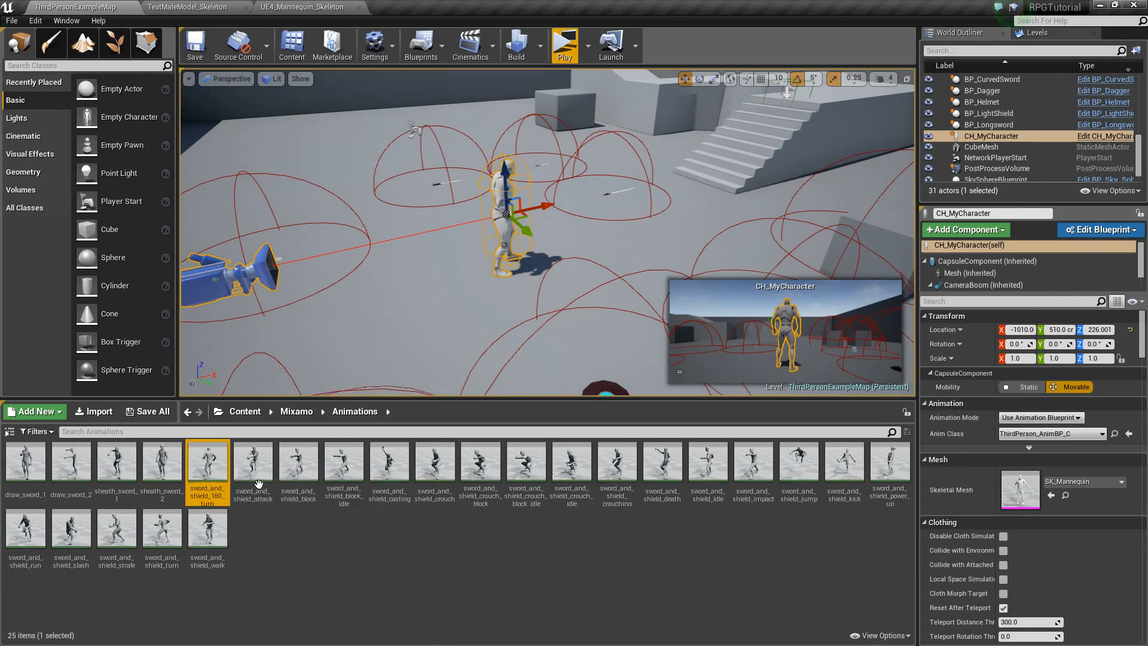
mouse_move(292, 493)
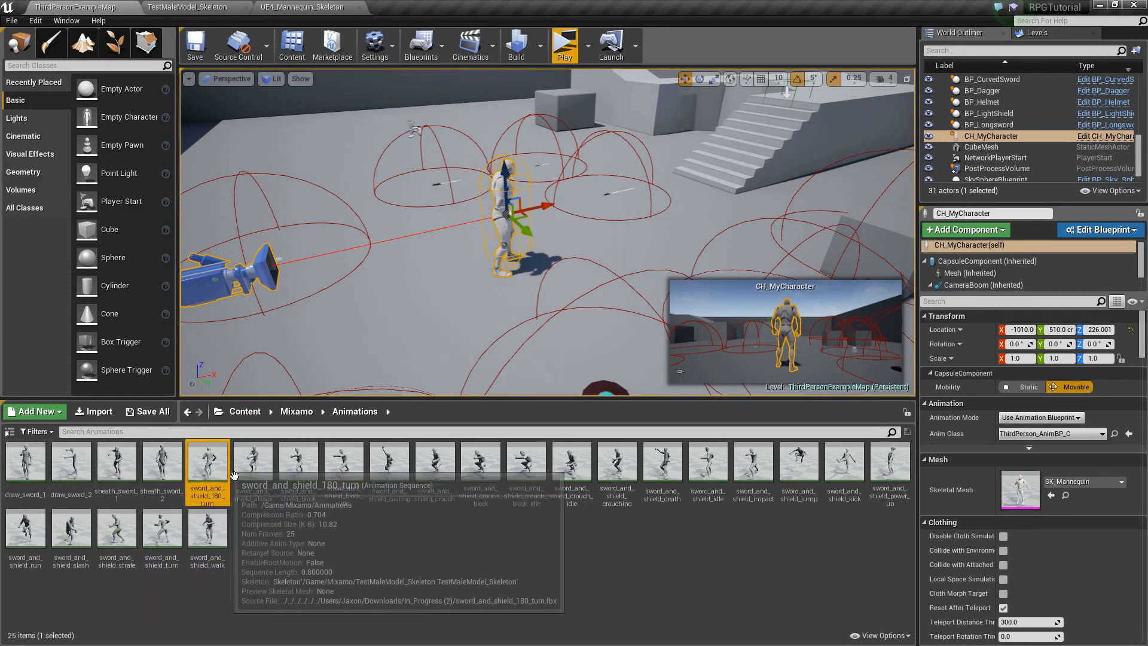
double_click(207, 463)
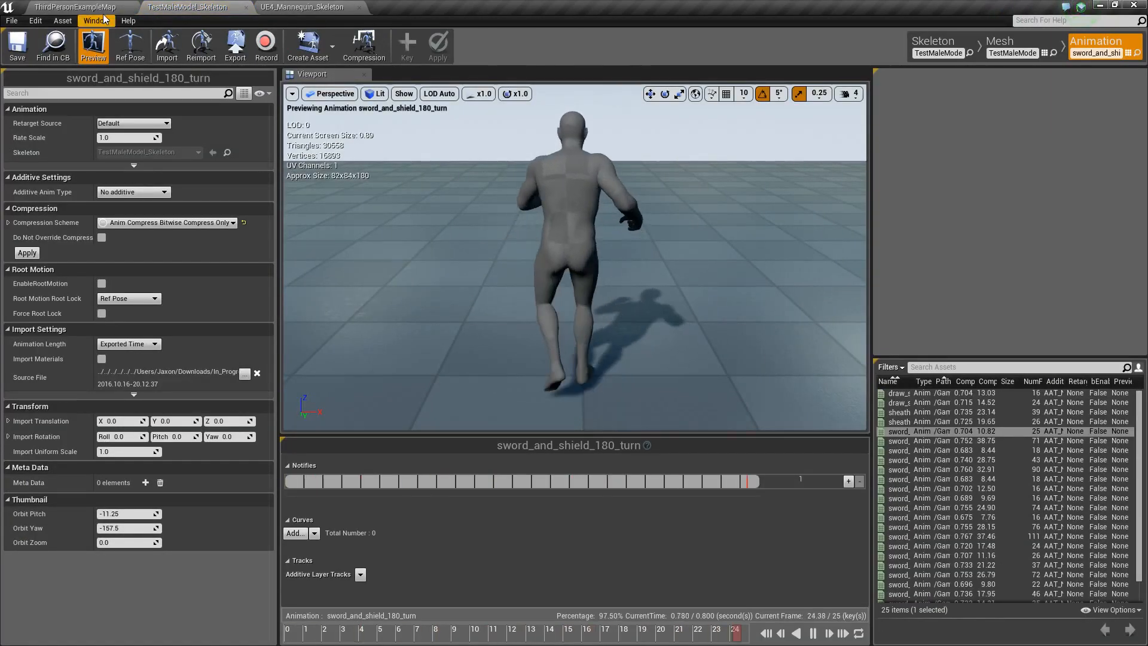
Step: Rename the sword_and_shield_180_turn animation in the Mixamo Animations folder as sword_and_shield_180_turn_walk
click(76, 6)
mouse_move(228, 475)
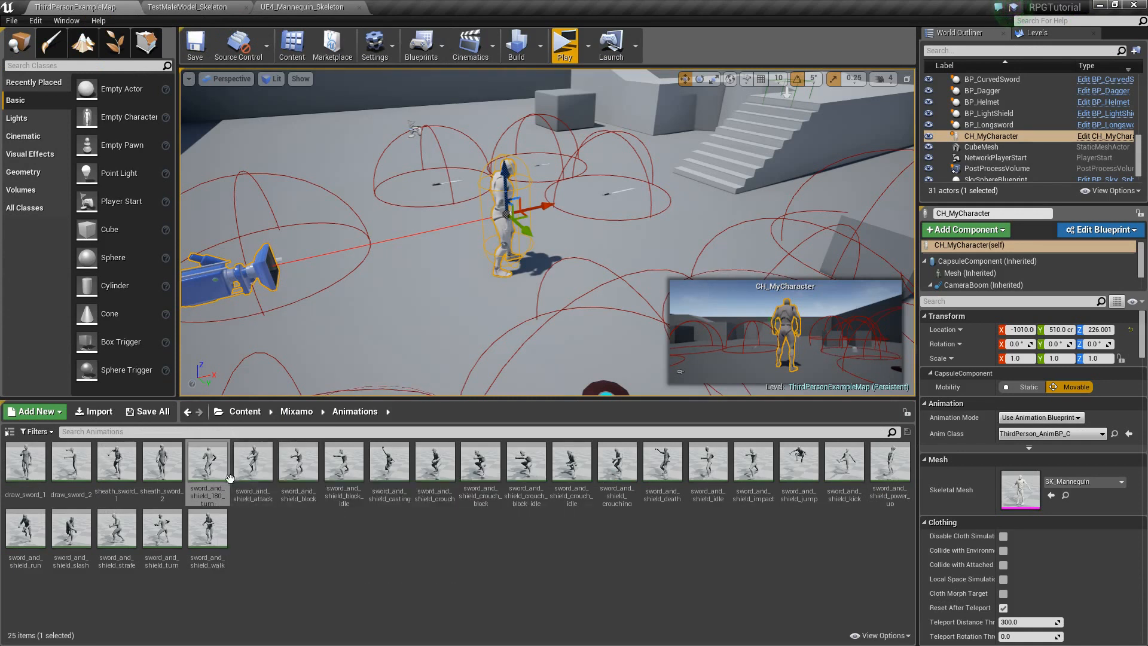
key(F2)
key(Return)
Step: Preview the sword_and_shield_attack animation and rename it as sword_and_shield_attack_groundslam
double_click(251, 470)
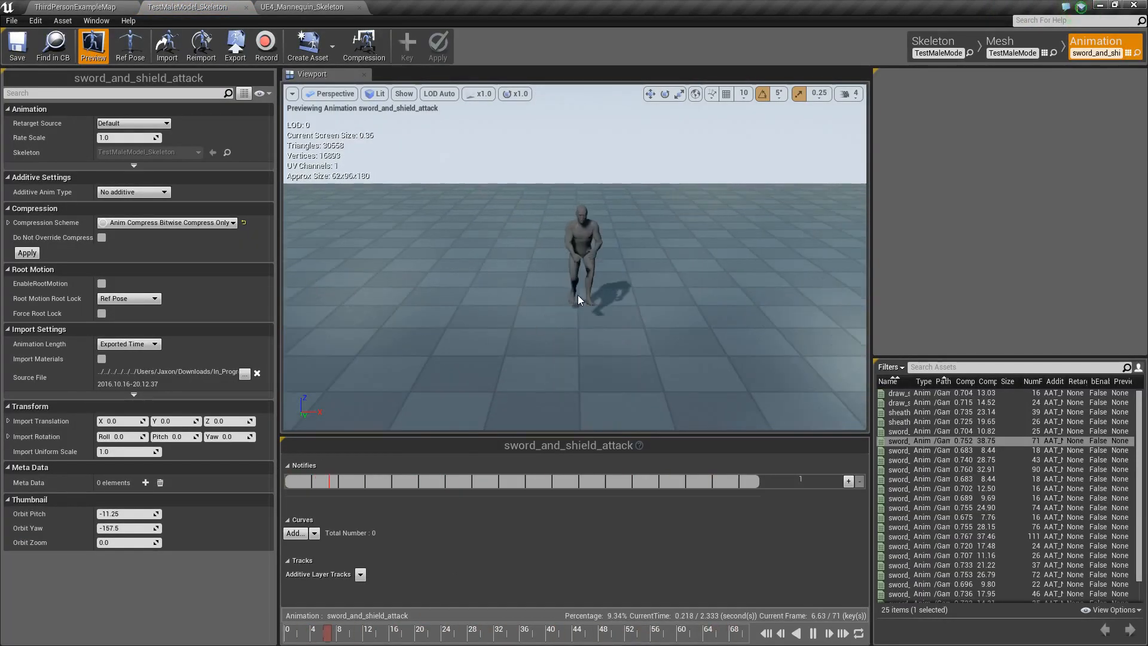
click(119, 7)
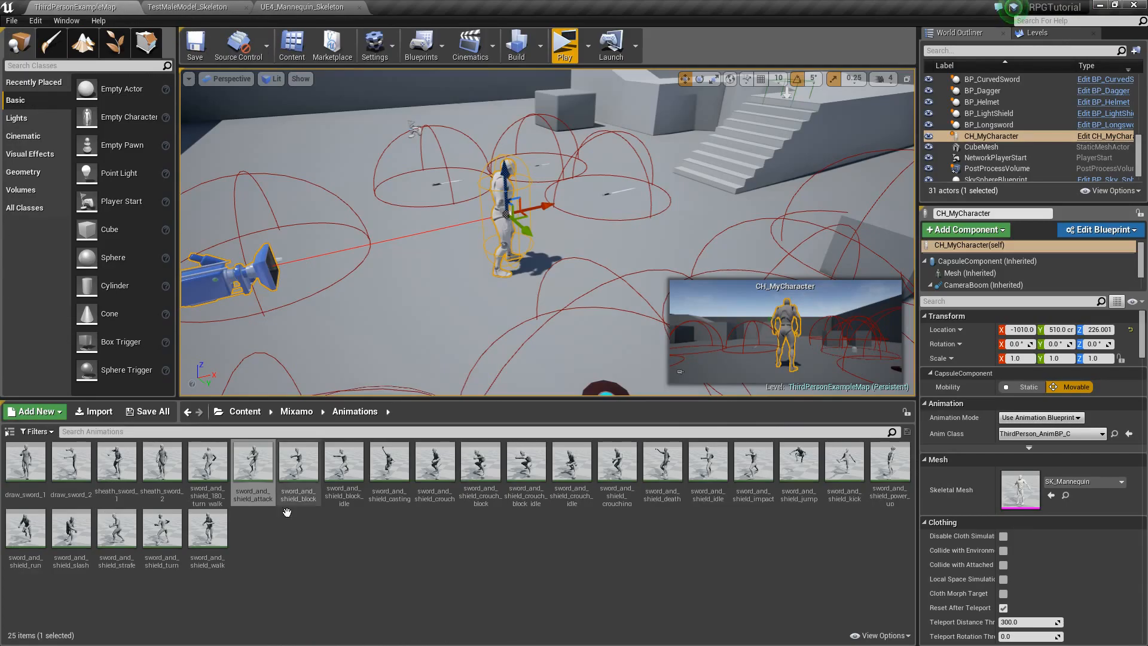
click(267, 484)
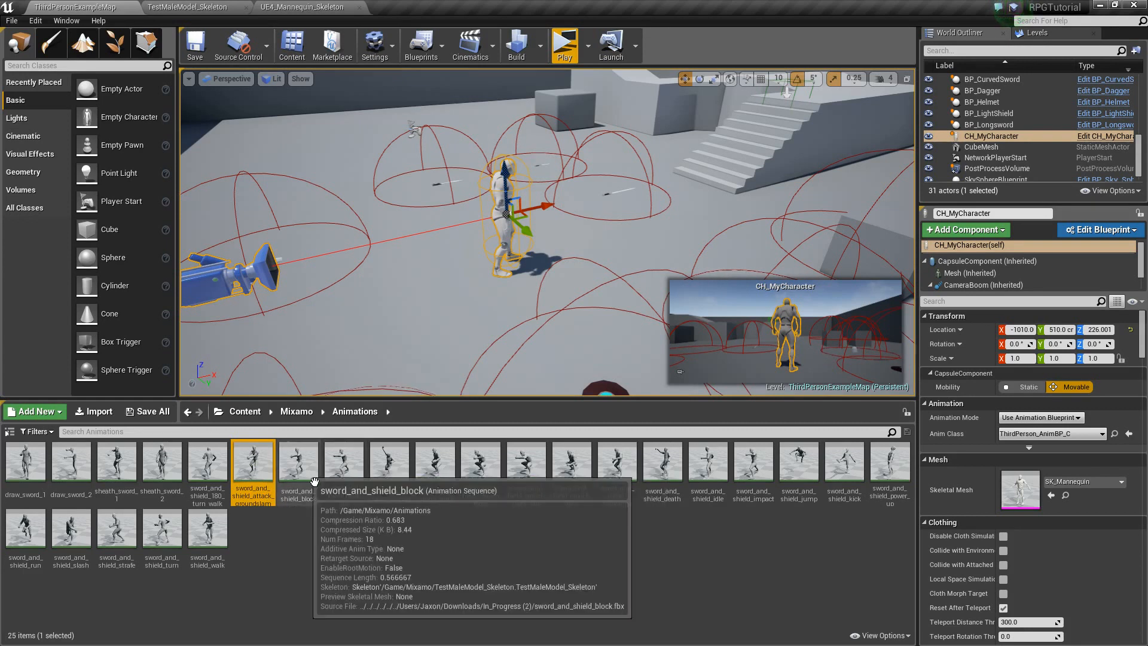
Step: Preview the sword_and_shield_block animation and rename it as sword_and_shield_idle_to_block
double_click(299, 463)
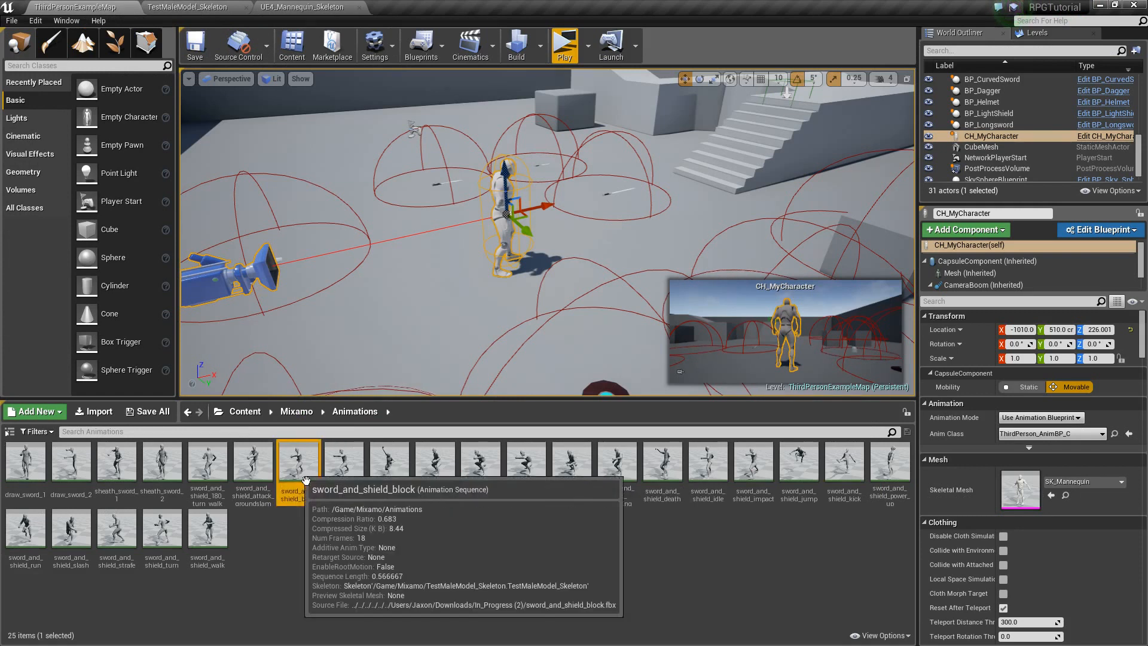
click(306, 480)
key(F2)
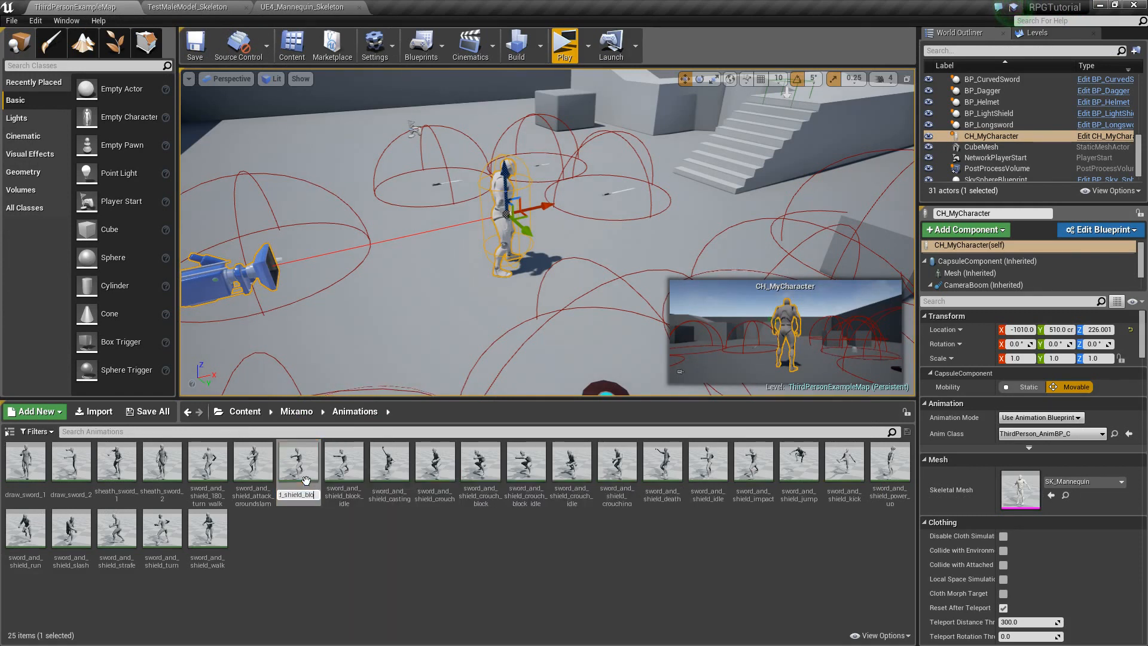
text(sword_and_shield_idle_t)
key(Return)
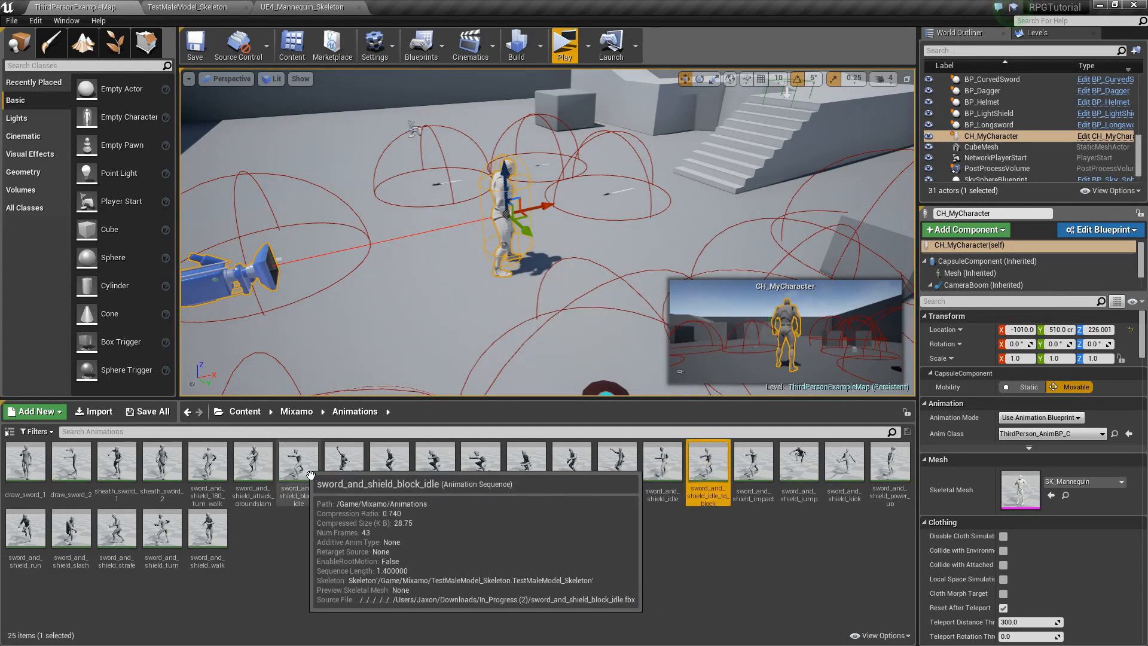
Step: Preview the block idle and casting animations, and rename the casting one as sword_and_shield_casting_1
double_click(311, 475)
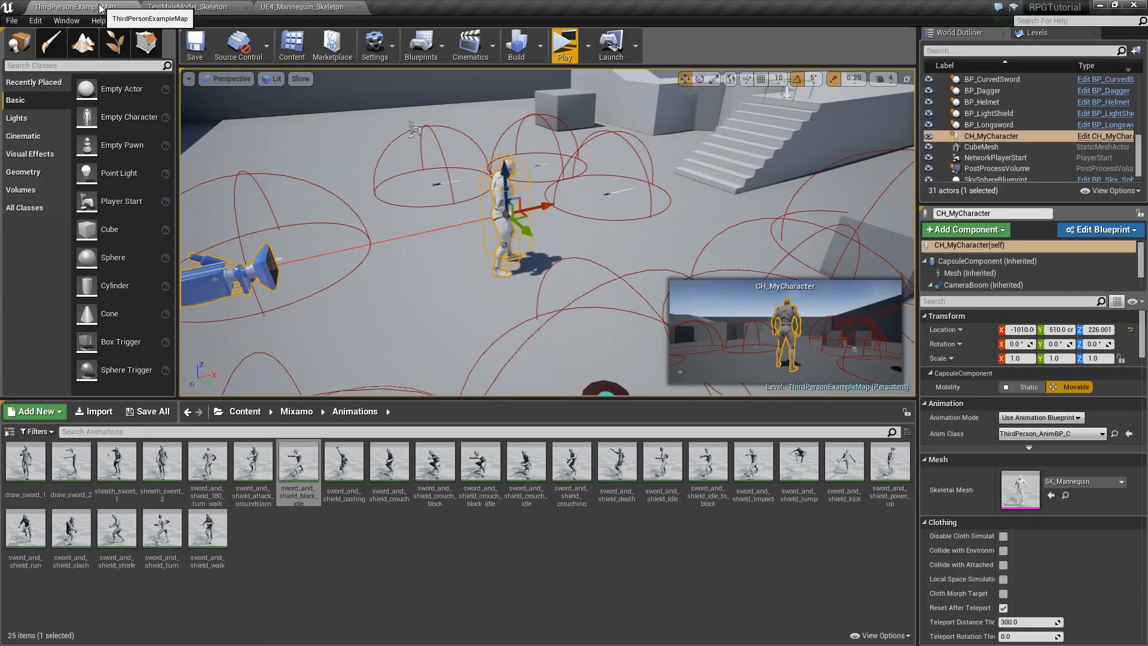
double_click(357, 475)
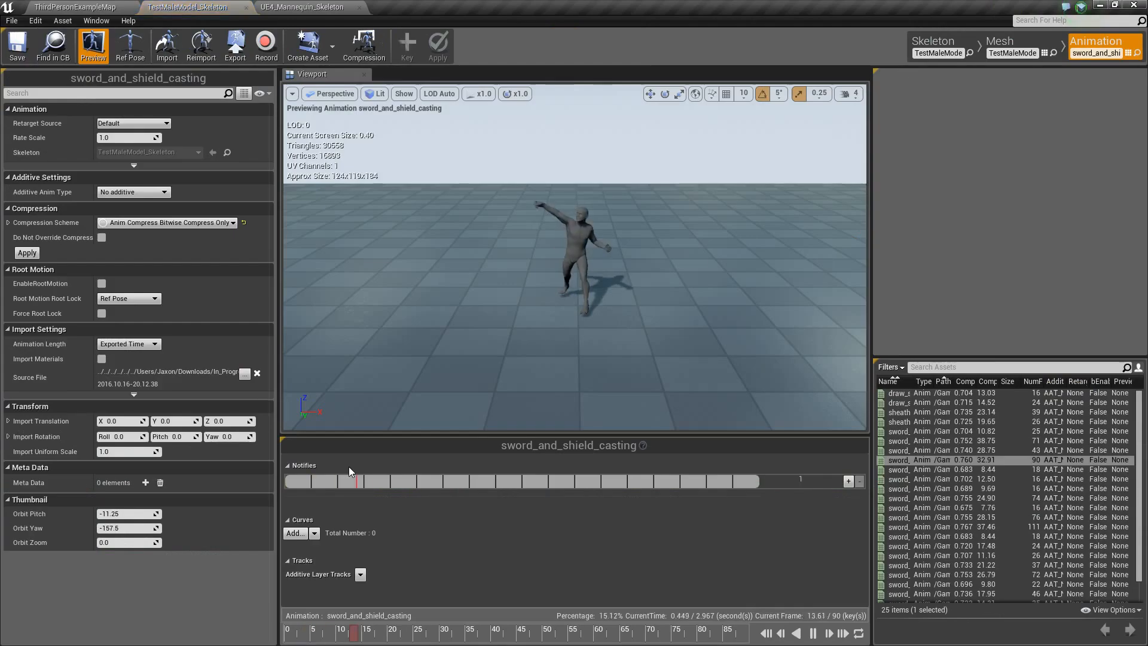
click(118, 12)
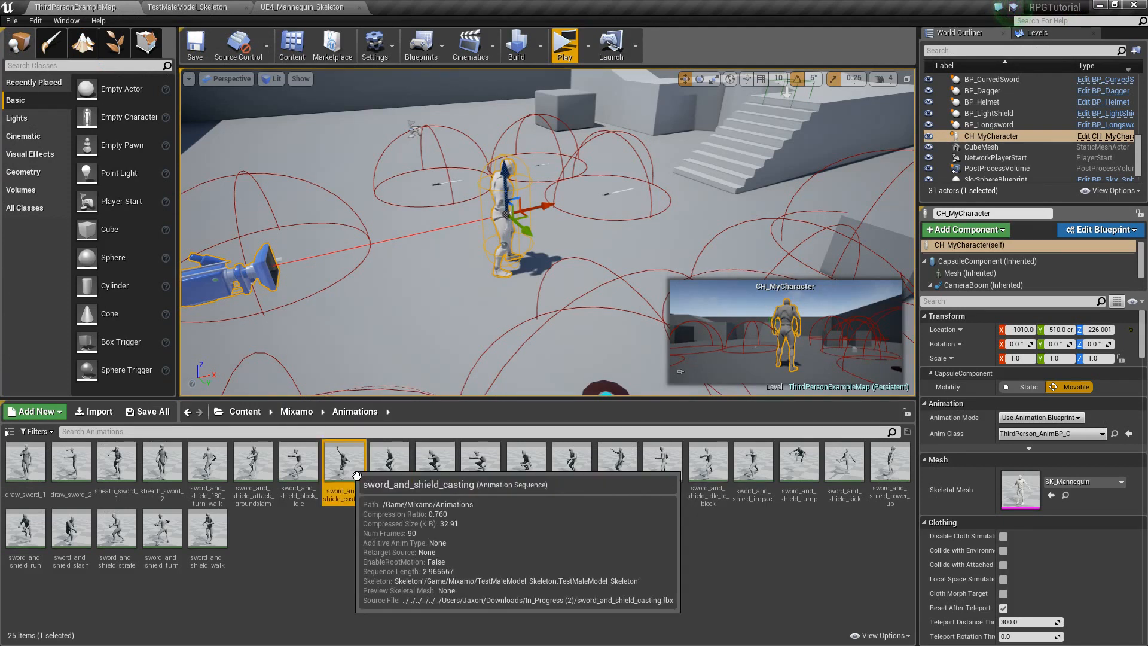
key(F2)
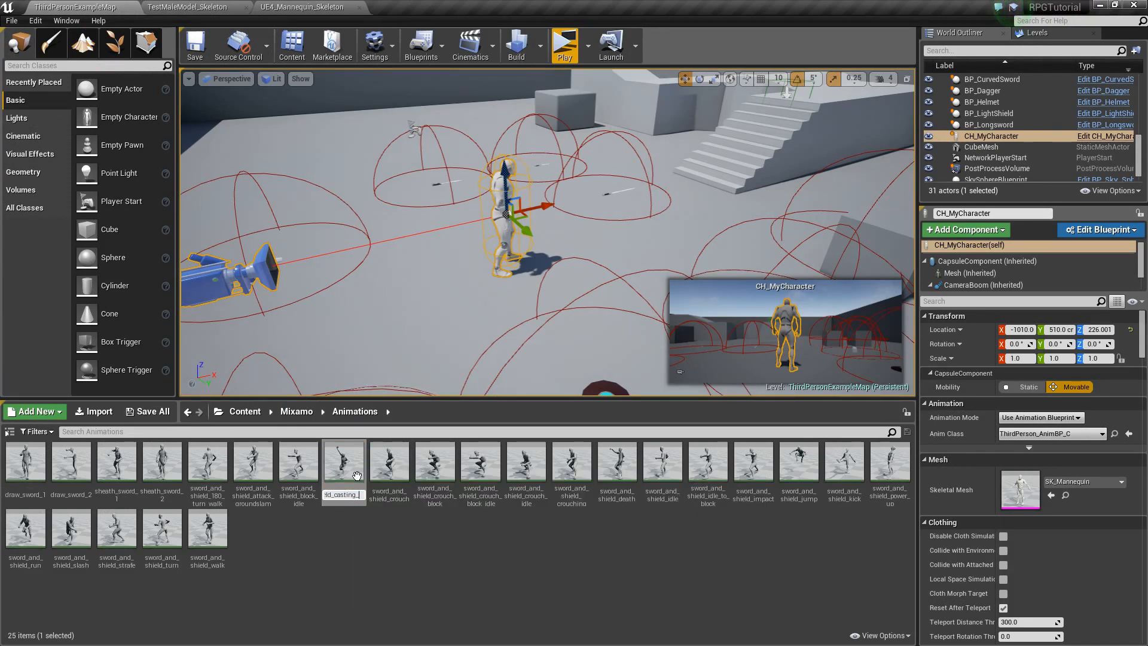
Step: Preview the sword_and_shield_crouch animation and rename it as sword_and_shield_stand_to_crouch
double_click(389, 461)
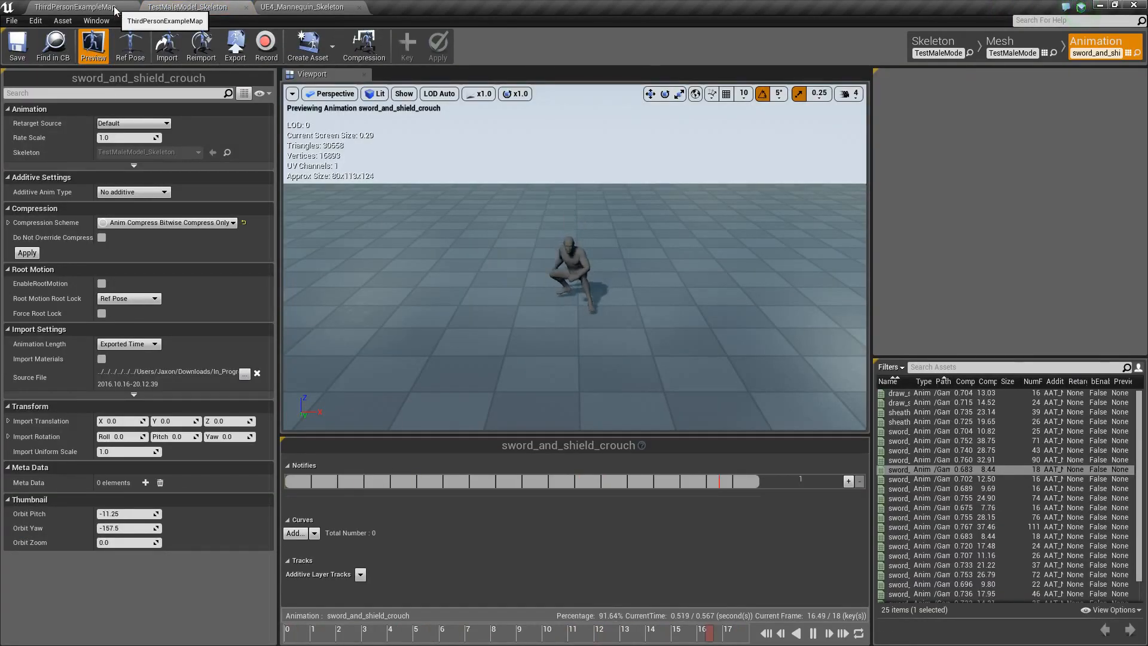
click(116, 10)
click(393, 477)
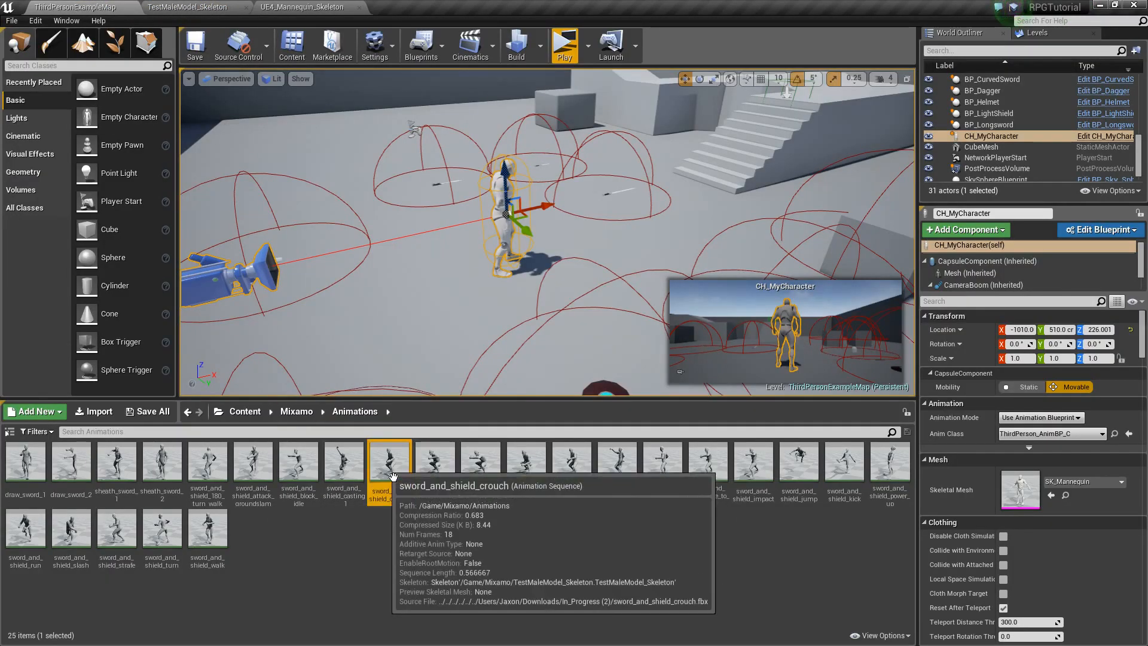
key(F2)
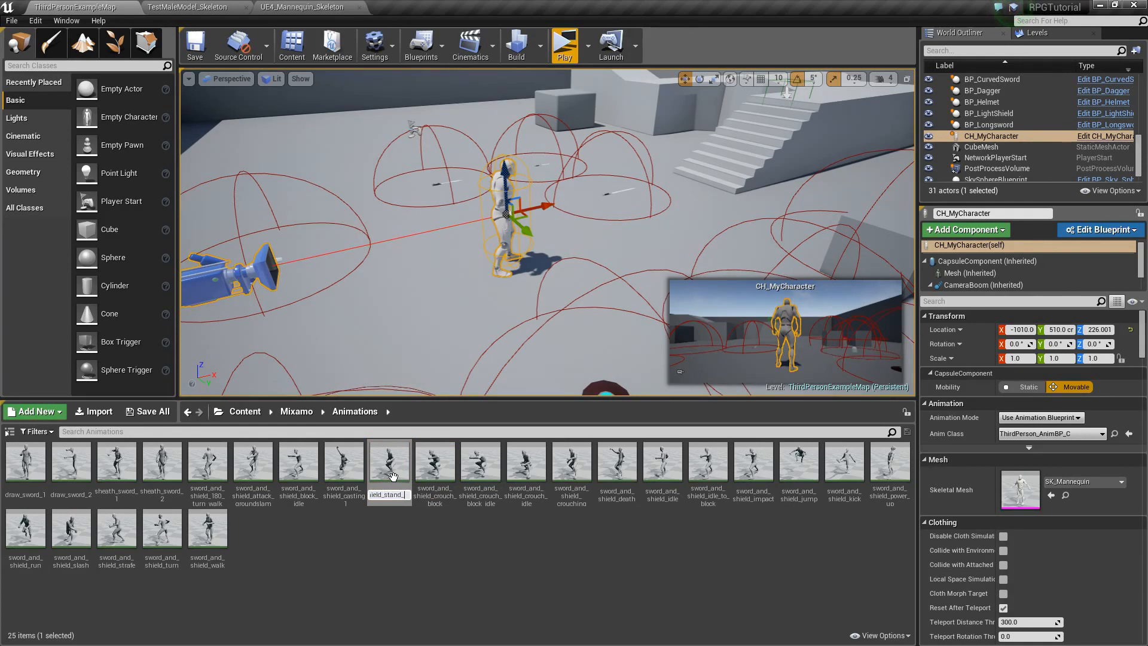
key(Return)
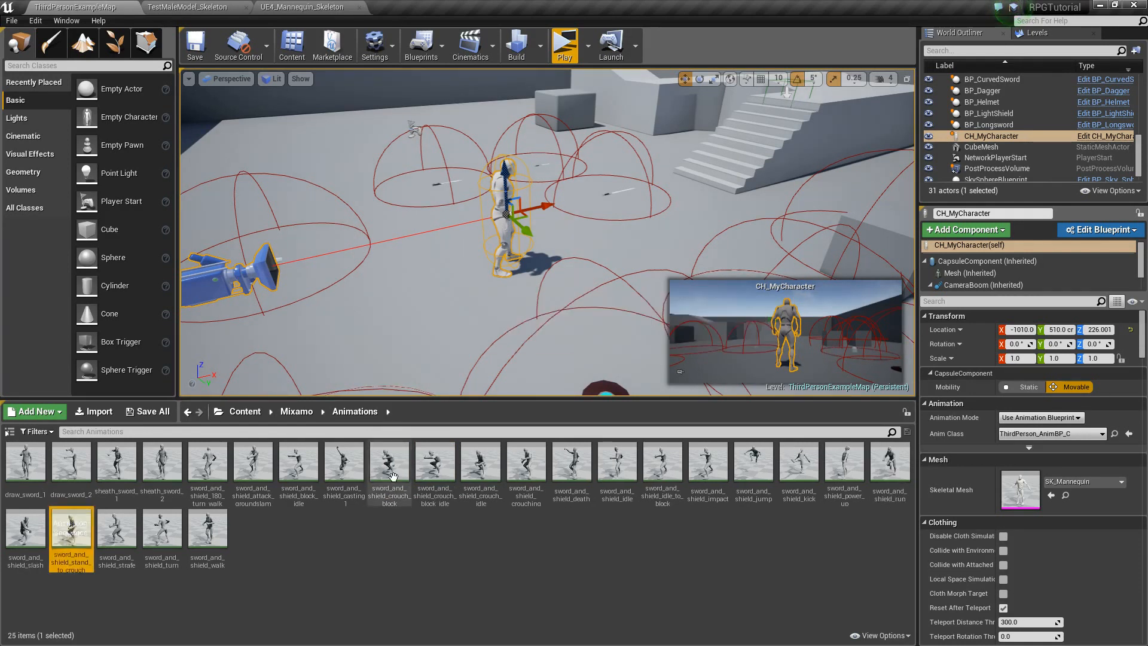
Step: Scrub through the sword_and_shield_crouching animation and rename it as sword_and_shield_crouch_to_stand
double_click(528, 496)
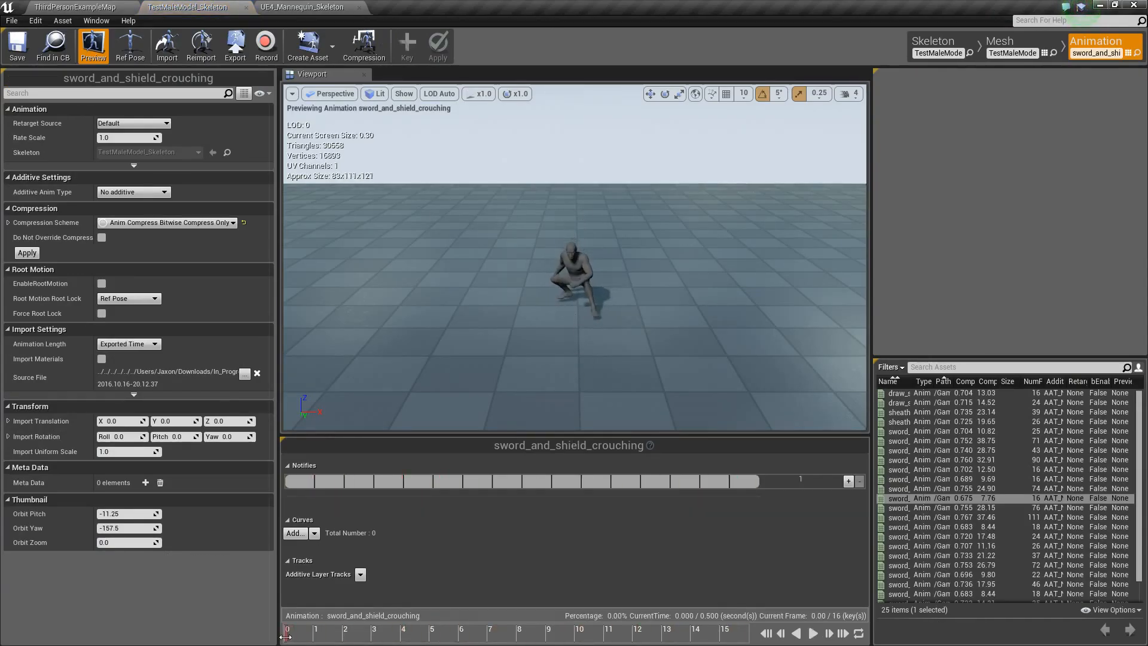
drag(286, 637, 606, 616)
click(75, 7)
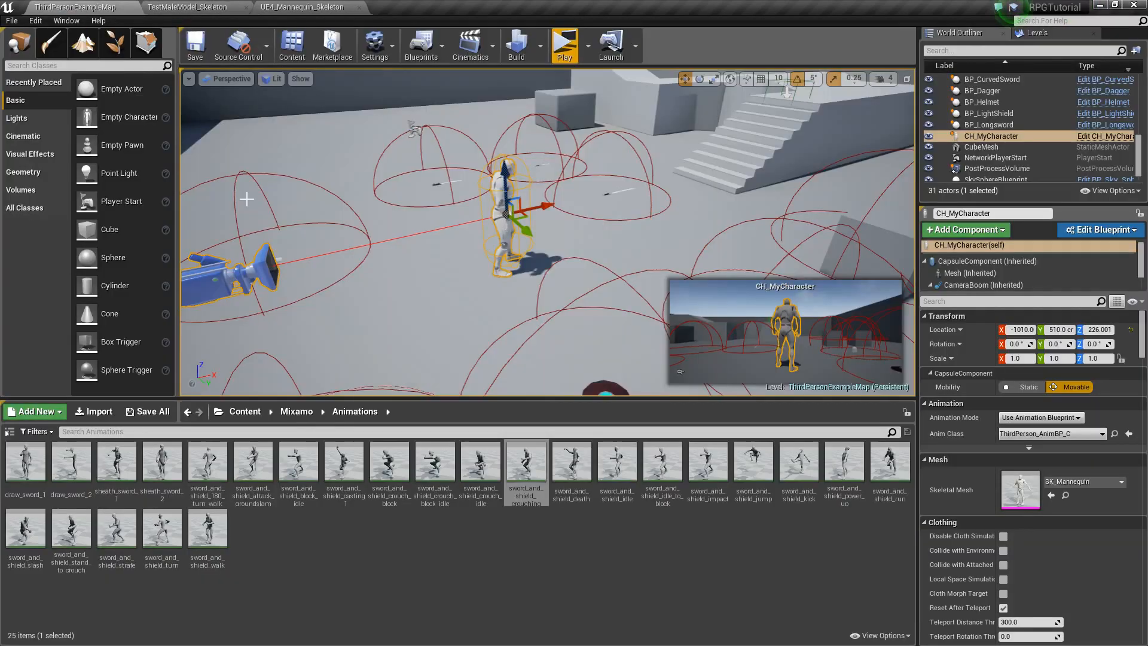
key(F2)
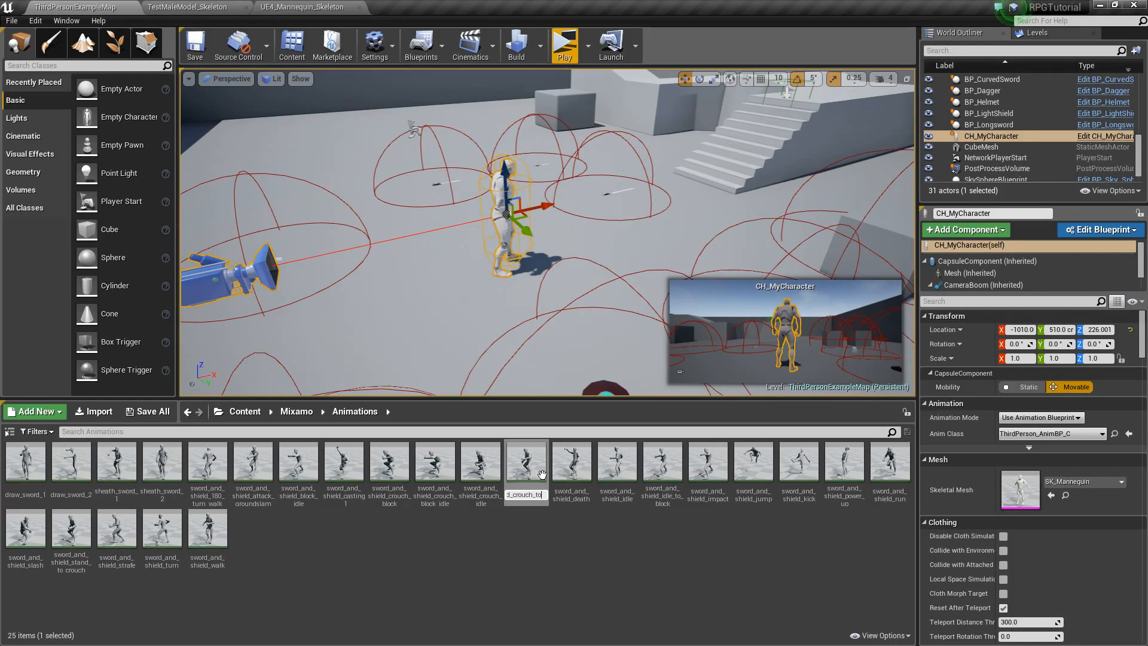
key(Return)
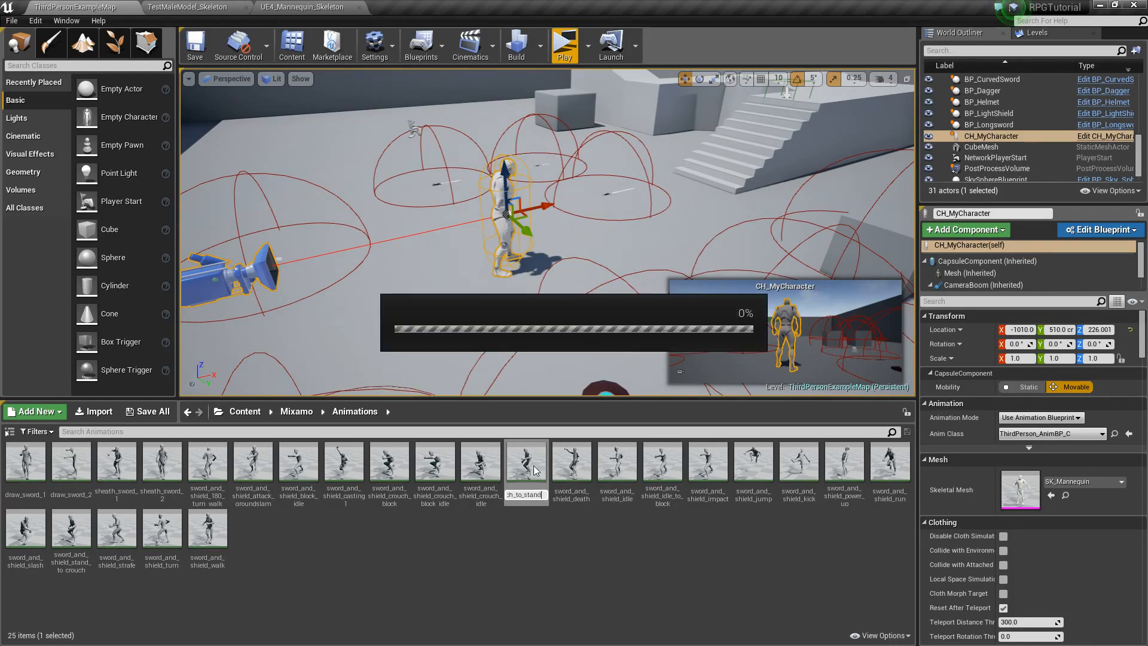
Step: Preview the sword_and_shield_death animation and rename it as sword_and_shield_death_1
double_click(573, 472)
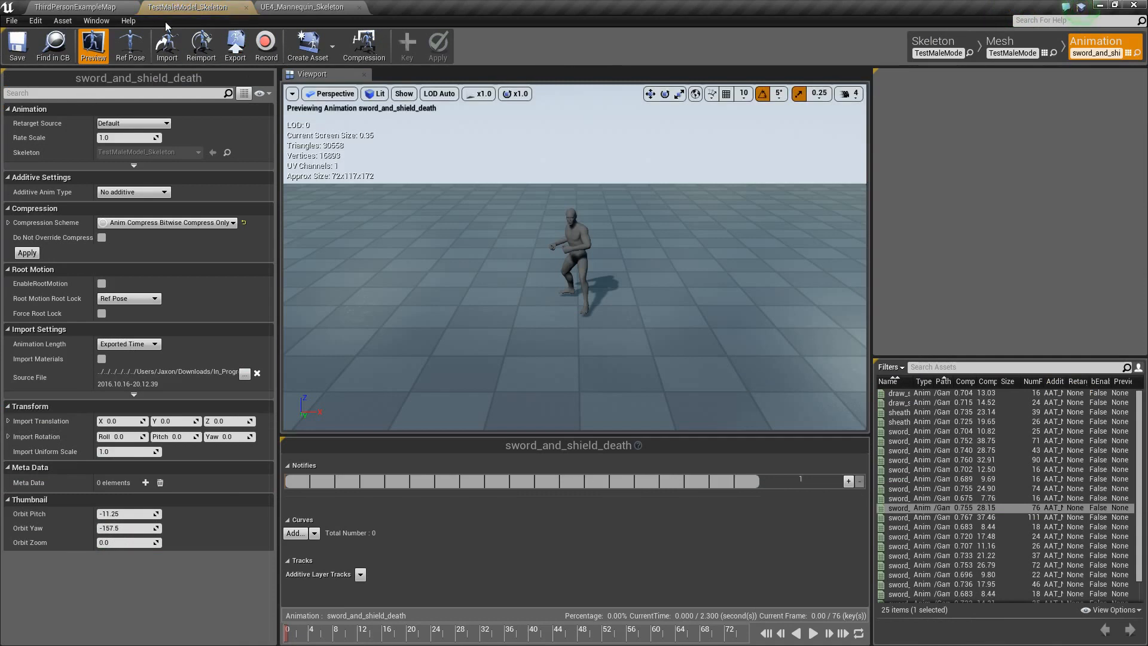
click(245, 7)
click(243, 9)
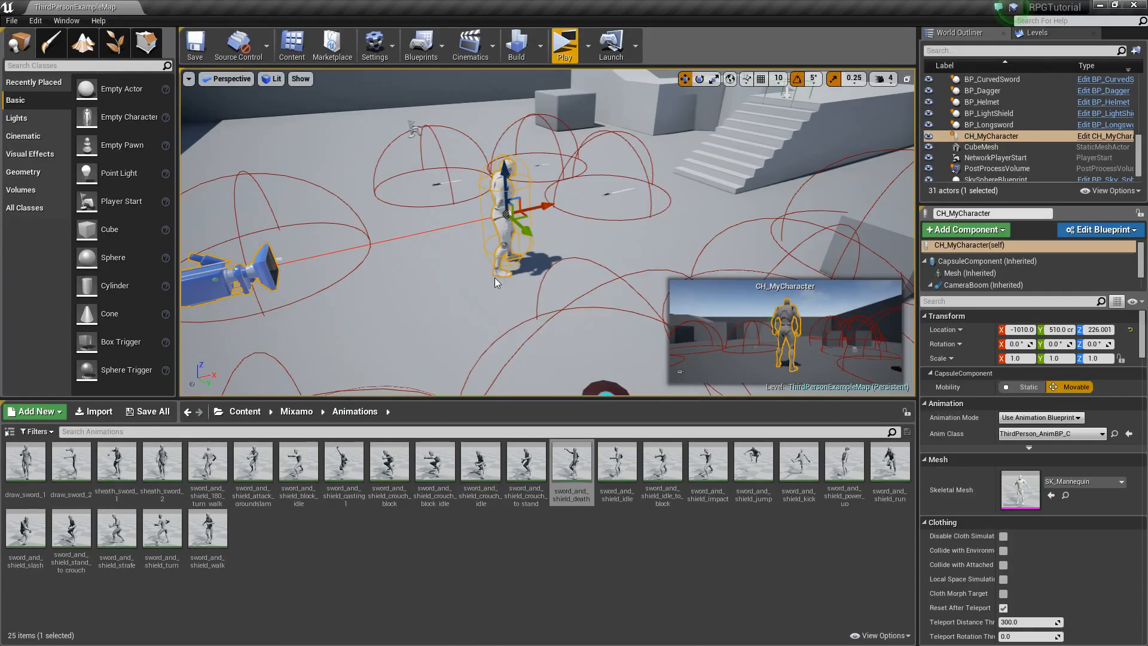
double_click(595, 480)
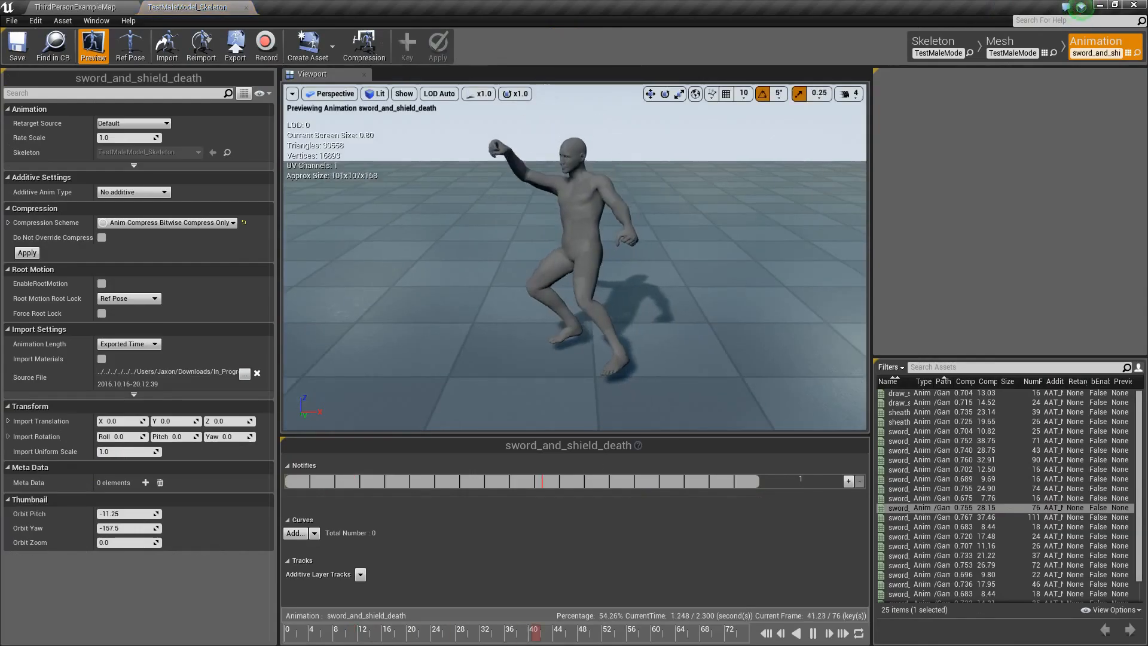
click(247, 8)
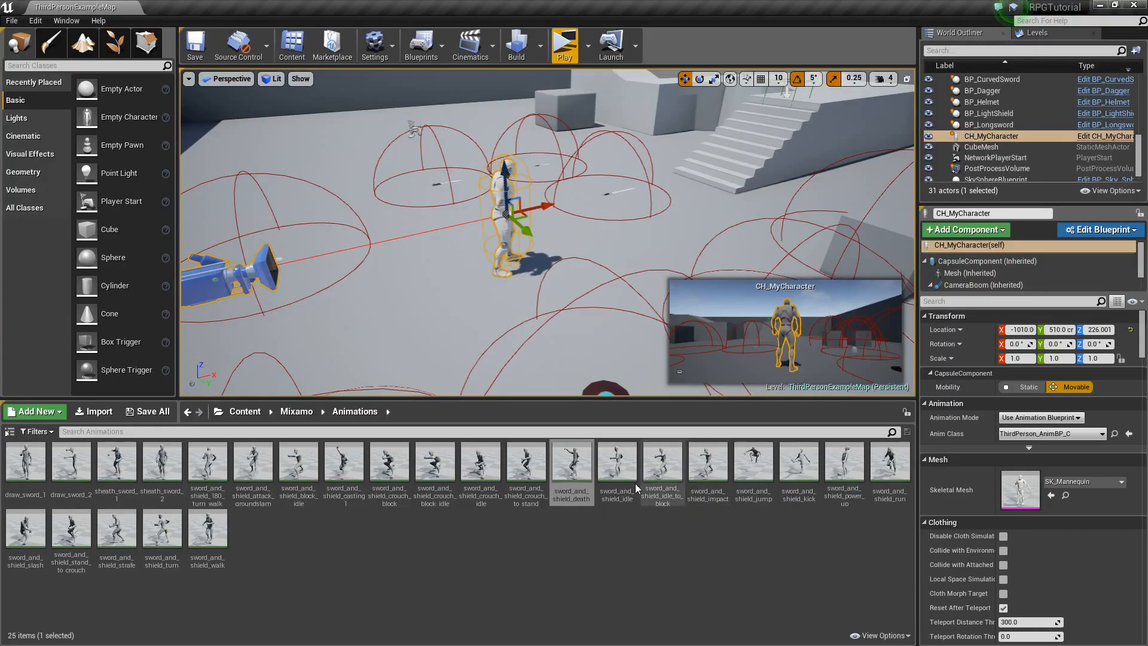
click(602, 474)
click(581, 474)
key(F2)
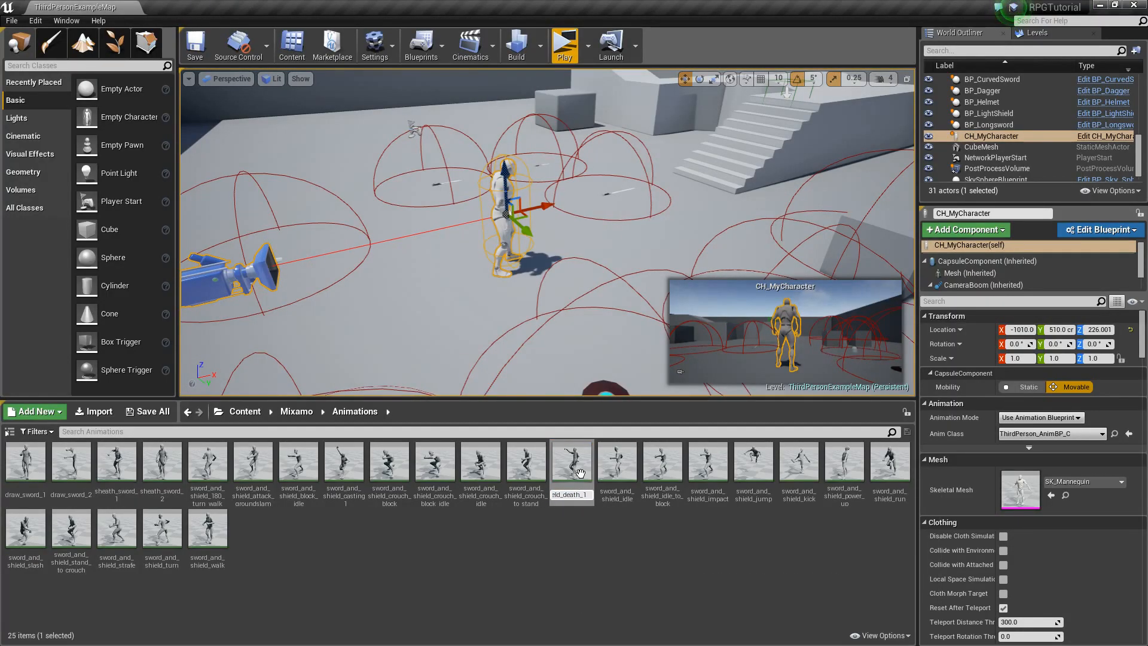
text(_1)
key(Return)
Step: Preview the sword_and_shield_idle animation and rename it as sword_and_shield_idle_lookaround
double_click(610, 484)
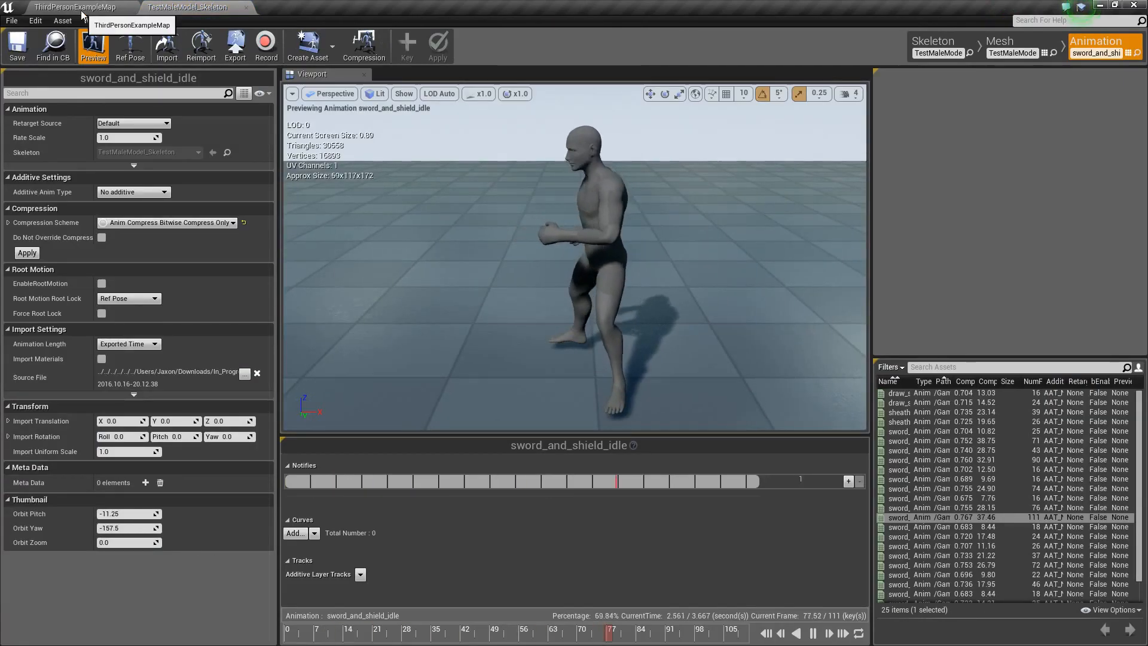
click(82, 14)
click(637, 478)
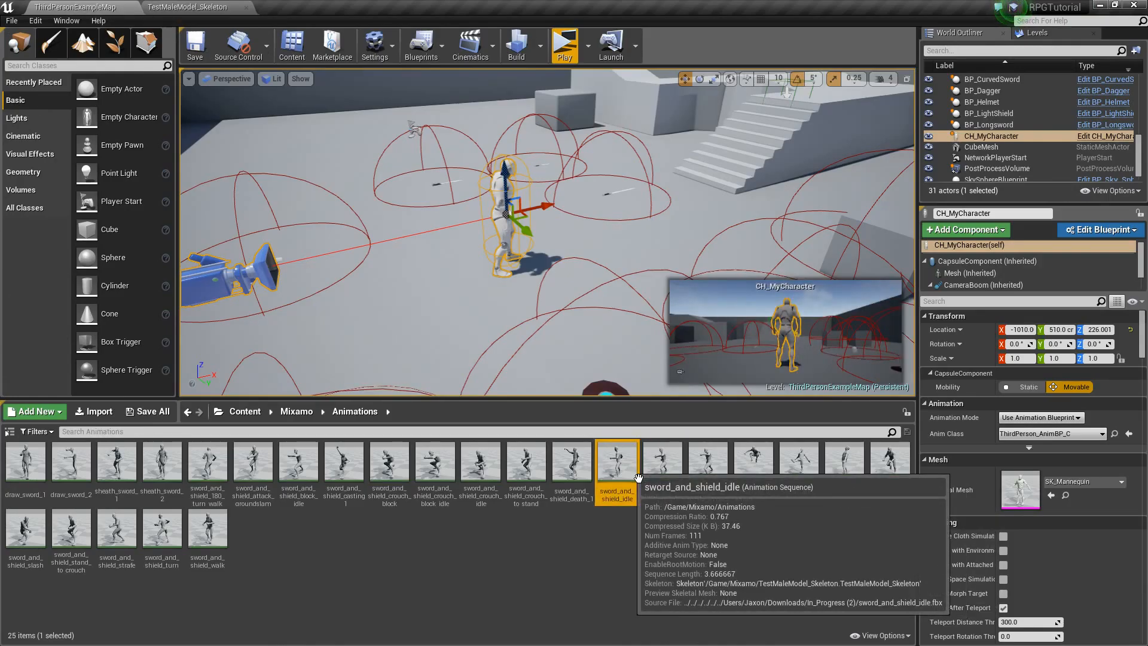
key(F2)
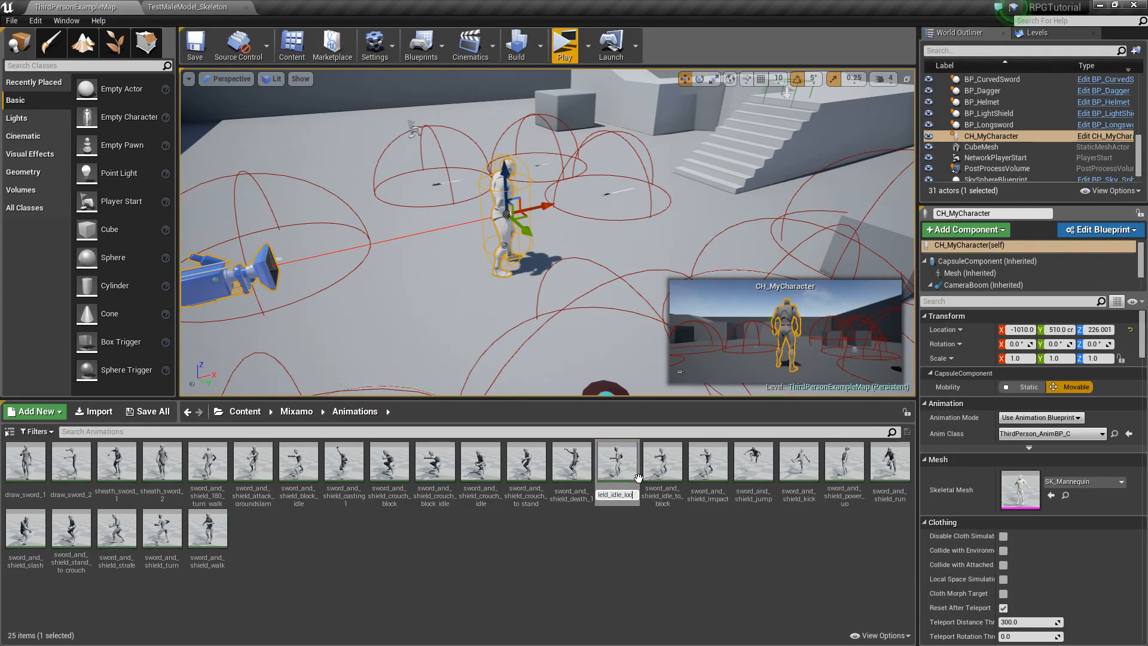
text(_lookaround)
key(Return)
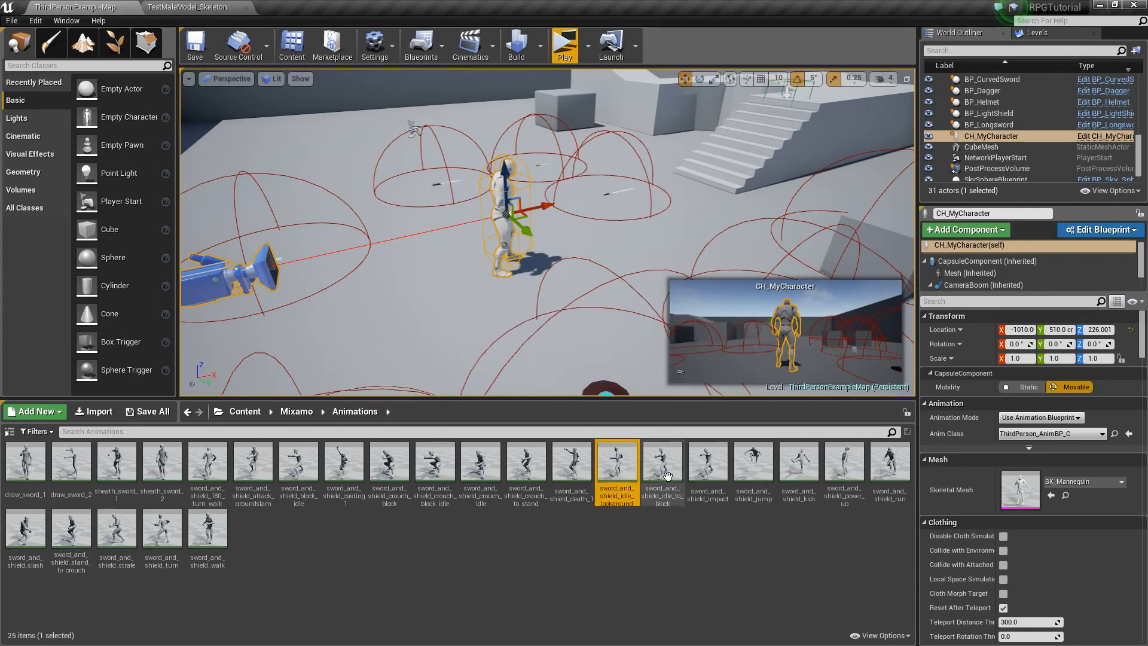
Step: Preview the idle-to-block and impact animations, and open the impact animation's name for editing
double_click(668, 476)
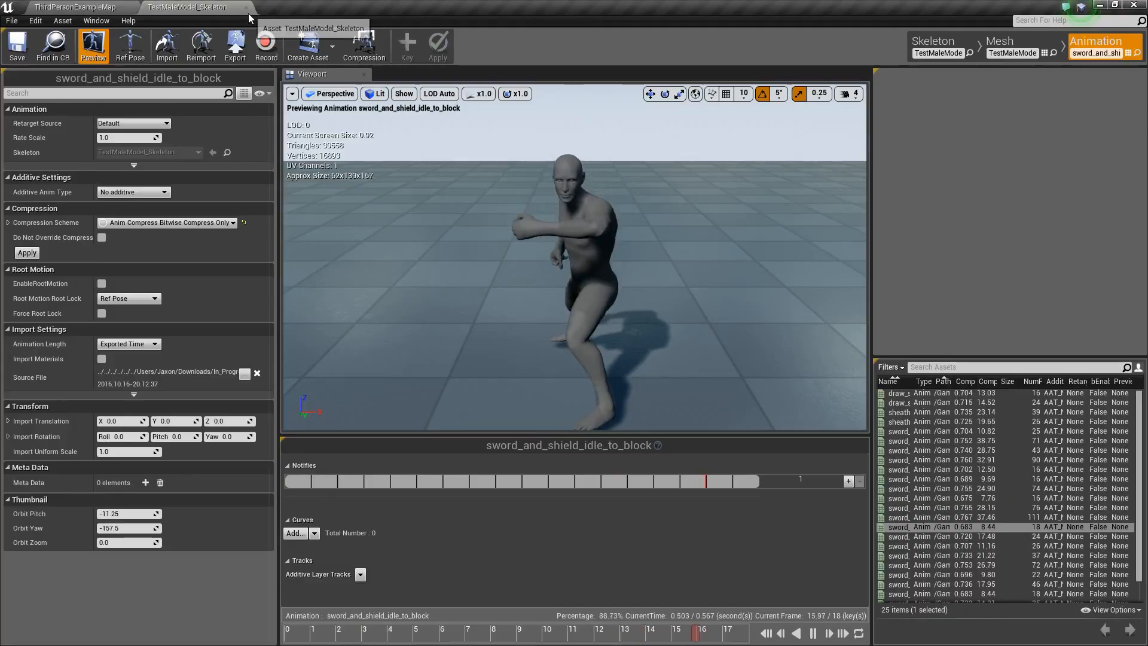
click(246, 7)
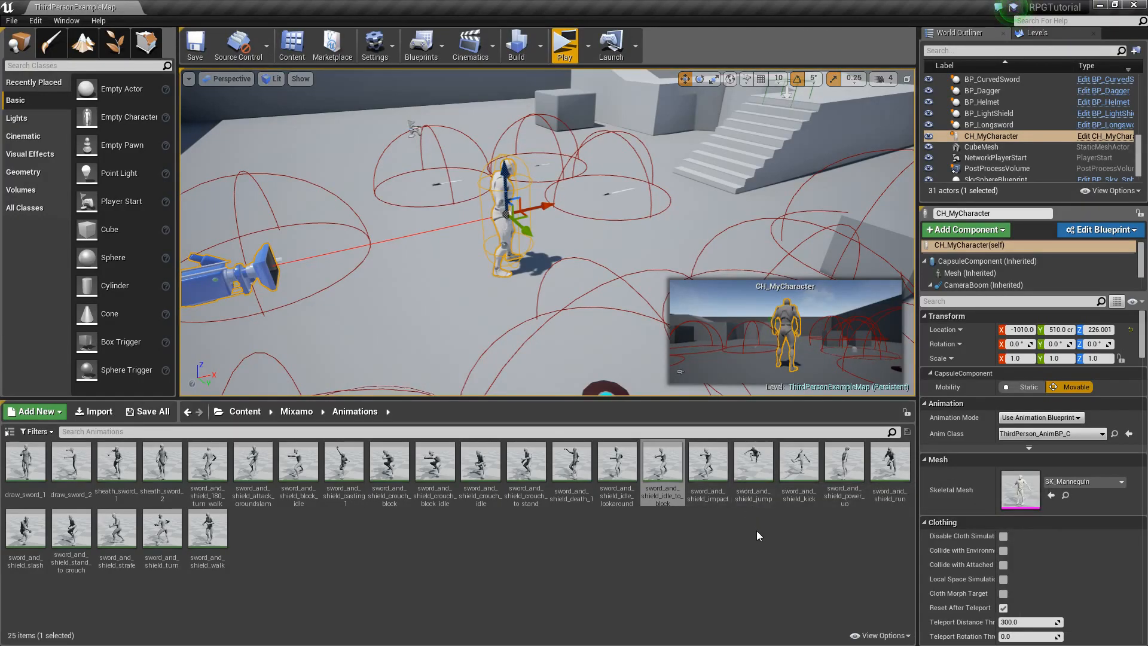
double_click(722, 466)
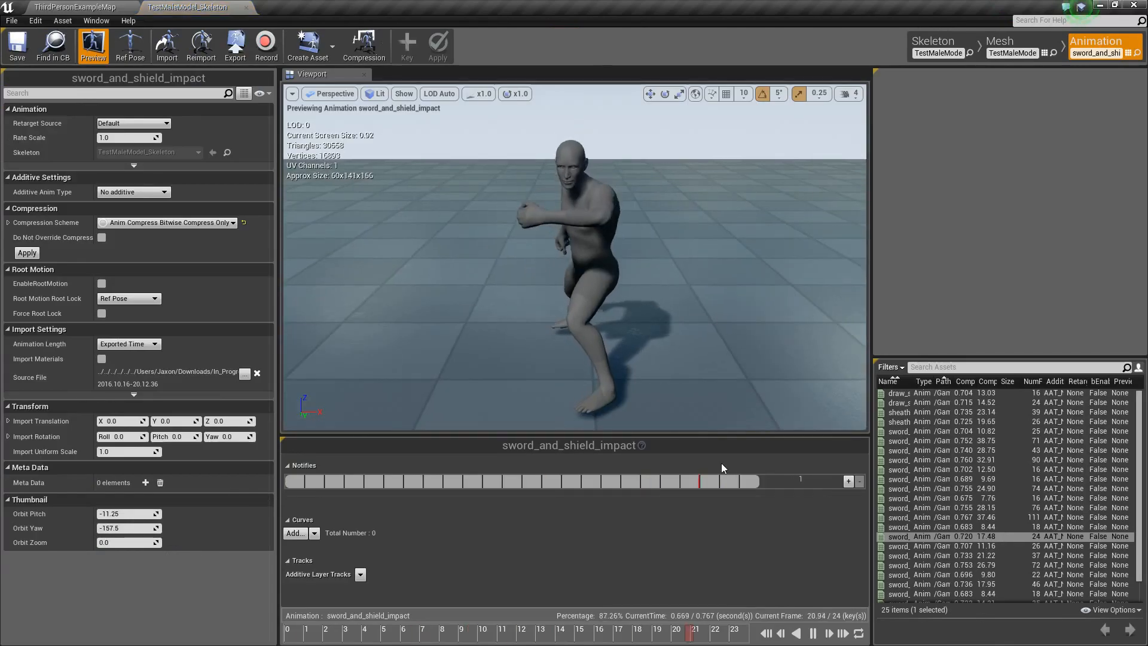
click(118, 8)
click(748, 485)
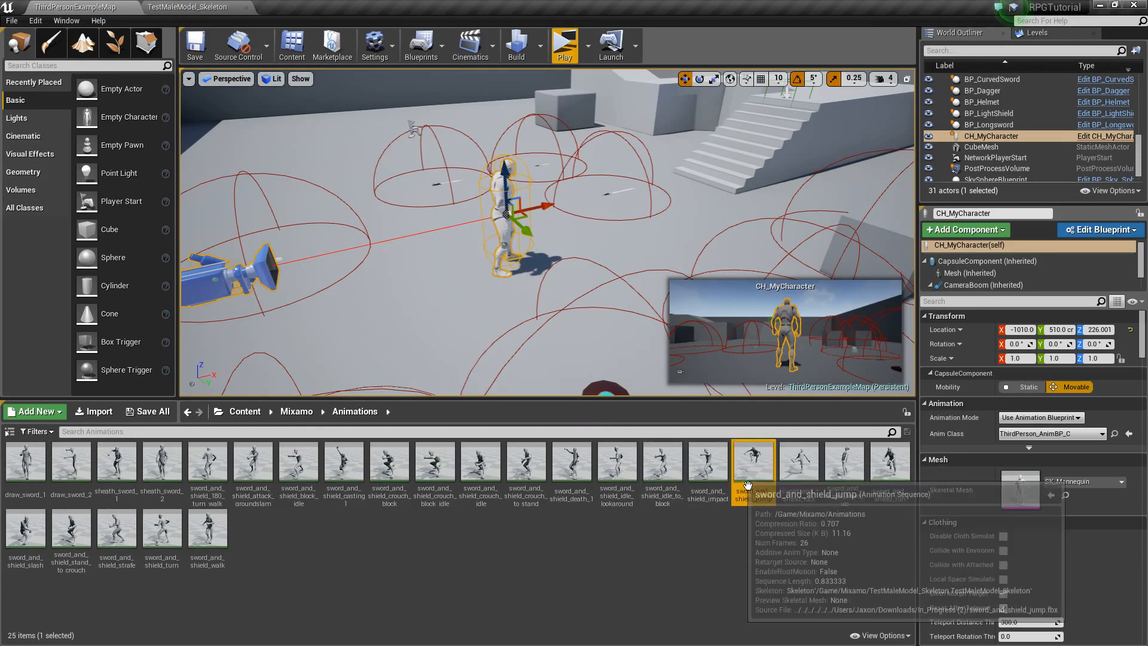
click(720, 473)
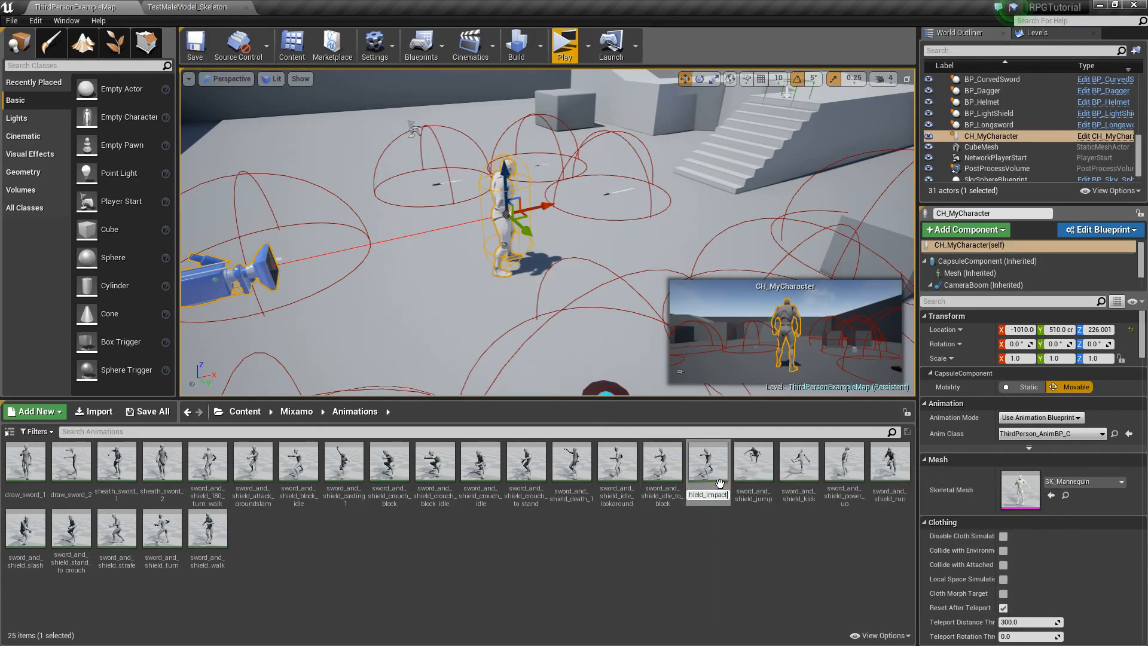
Step: Finish renaming the impact animation as sword_and_shield_impact_1 and preview the sword_and_shield_jump animation
double_click(755, 469)
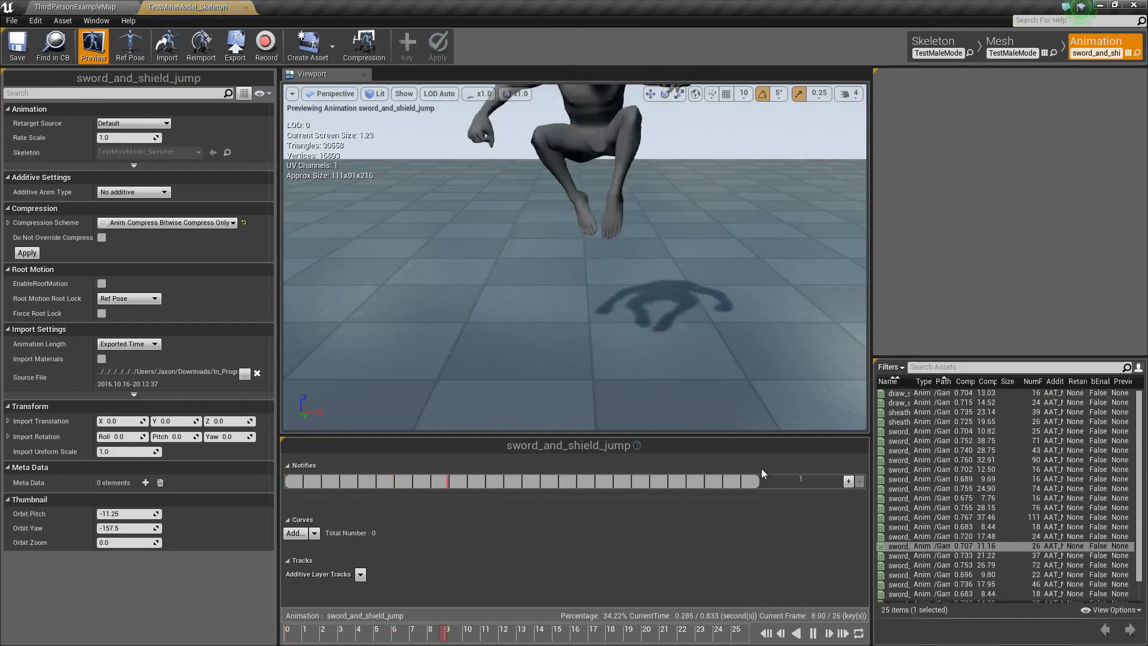
right_drag(678, 417, 513, 420)
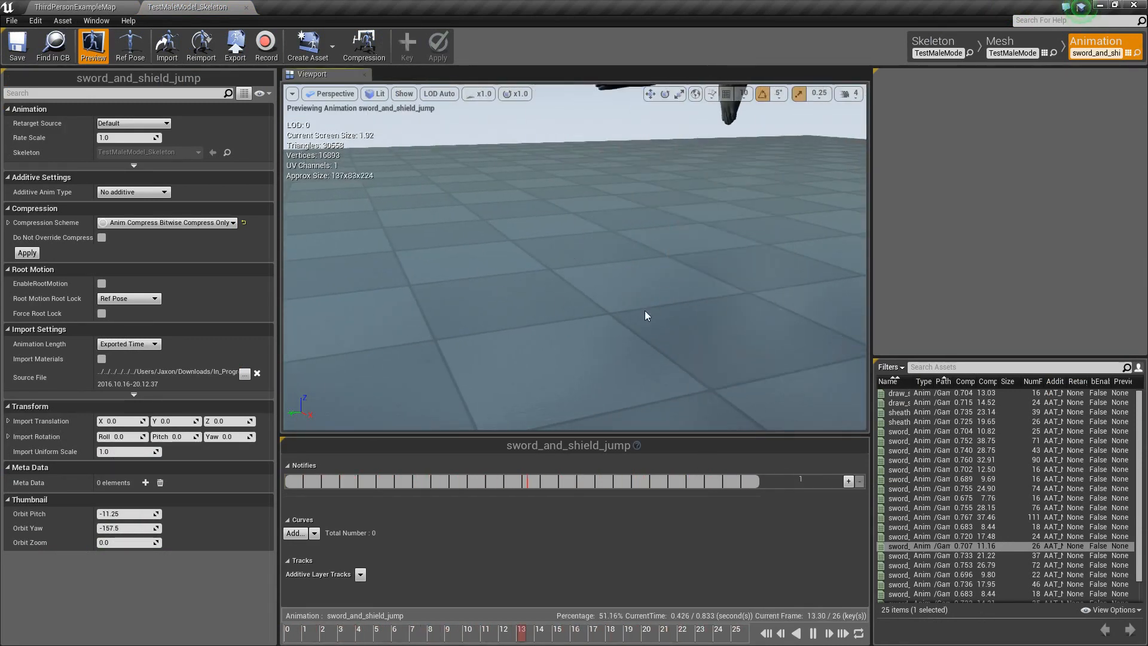
click(78, 8)
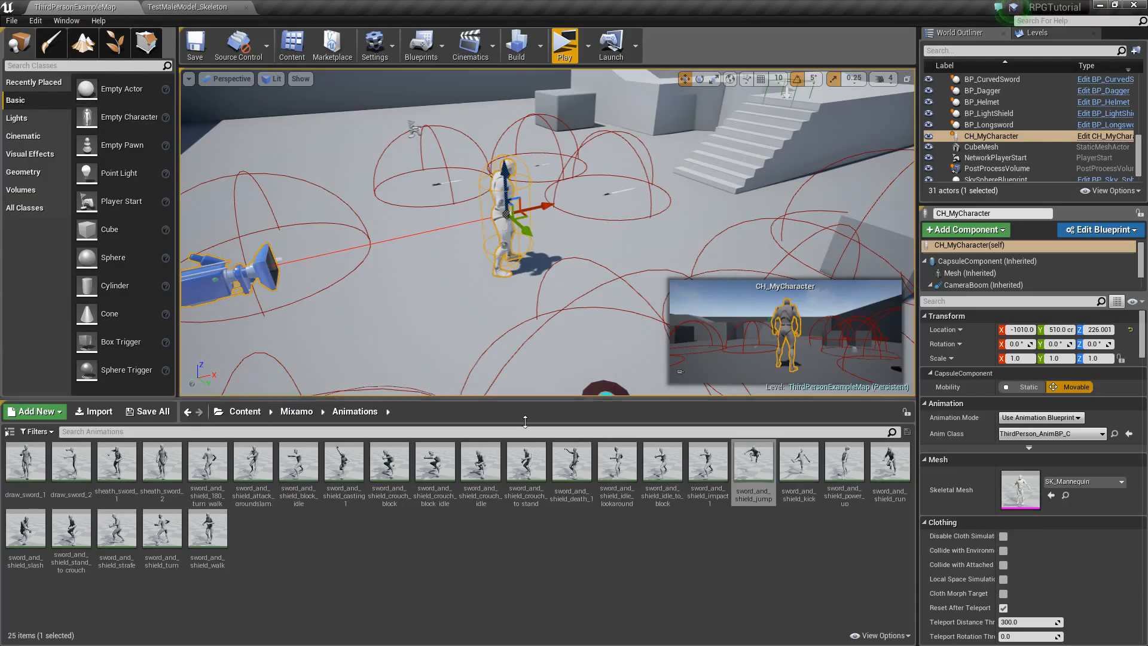
Step: Rename the sword_and_shield_jump animation as sword_and_shield_jump_run
click(787, 469)
click(757, 469)
key(F2)
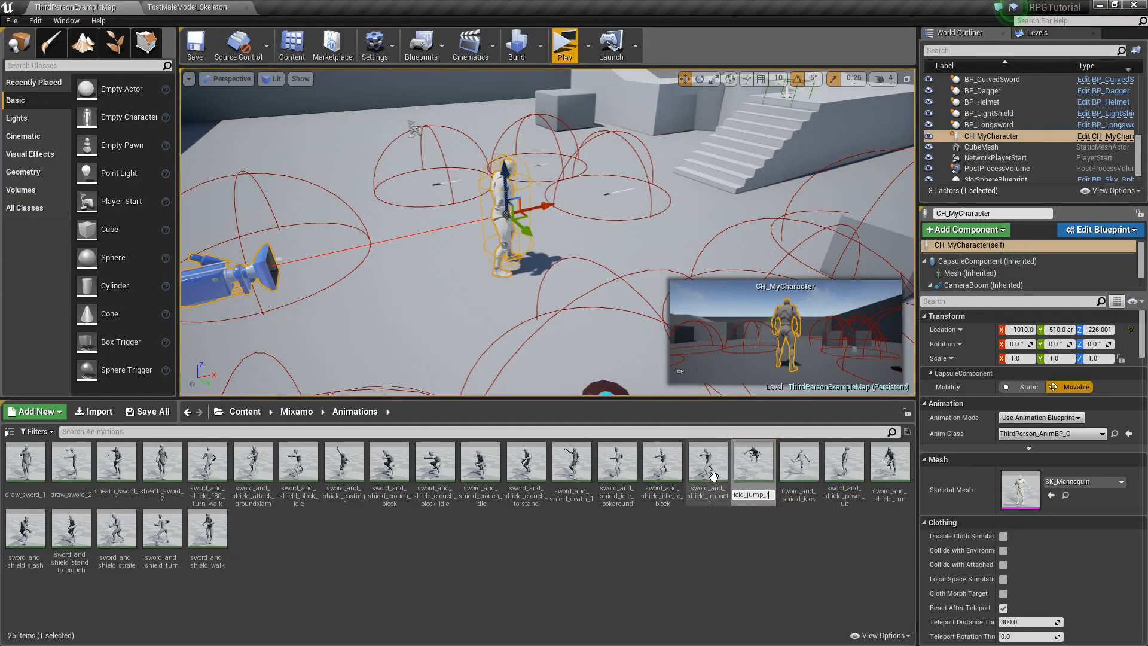
text(_run)
key(Return)
Step: Preview the sword_and_shield_kick and sword_and_shield_power_up animations, closing the animation editor after each
double_click(794, 475)
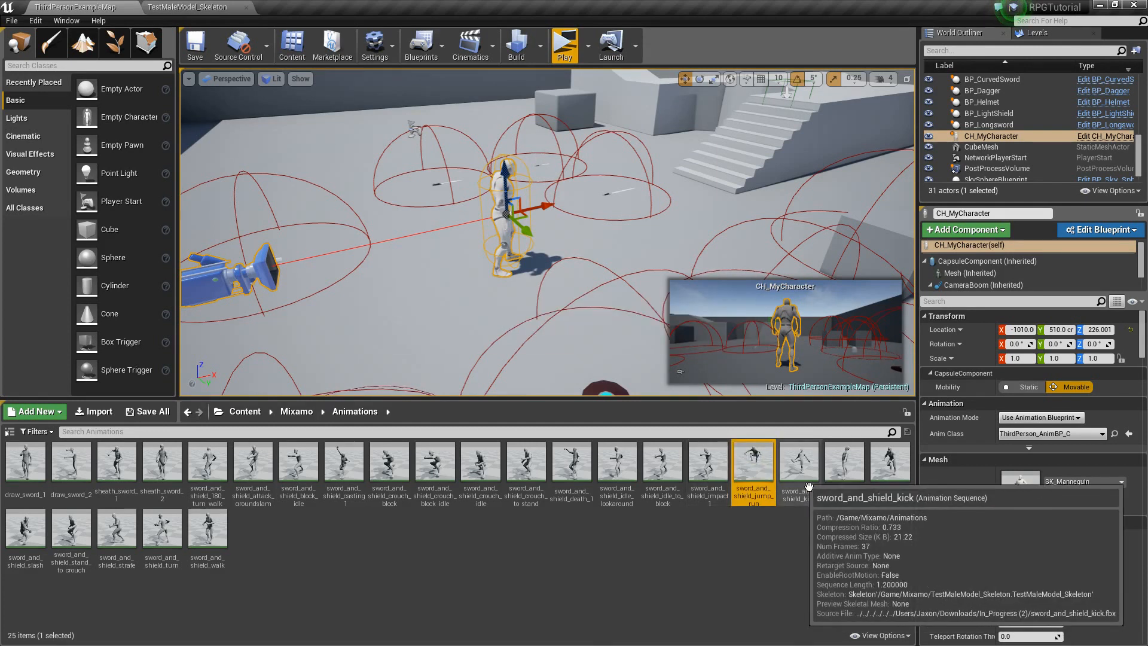
click(246, 7)
click(861, 476)
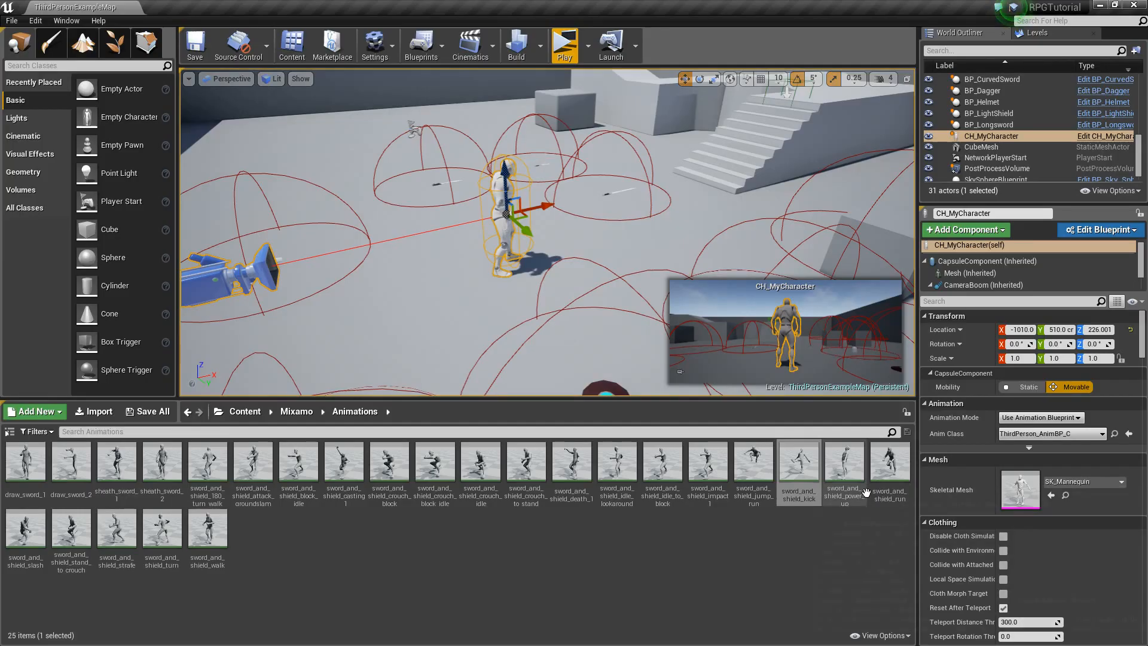
double_click(862, 479)
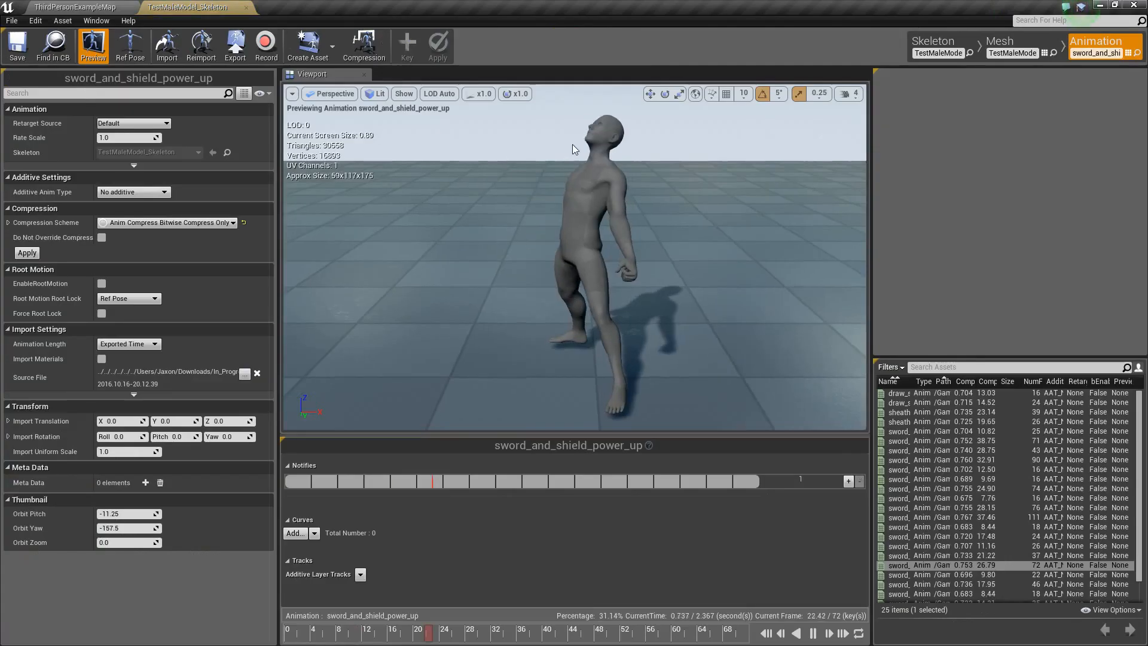
click(249, 7)
Step: Preview the sword_and_shield_run animation and rename it as sword_and_shield_run_forward
double_click(889, 463)
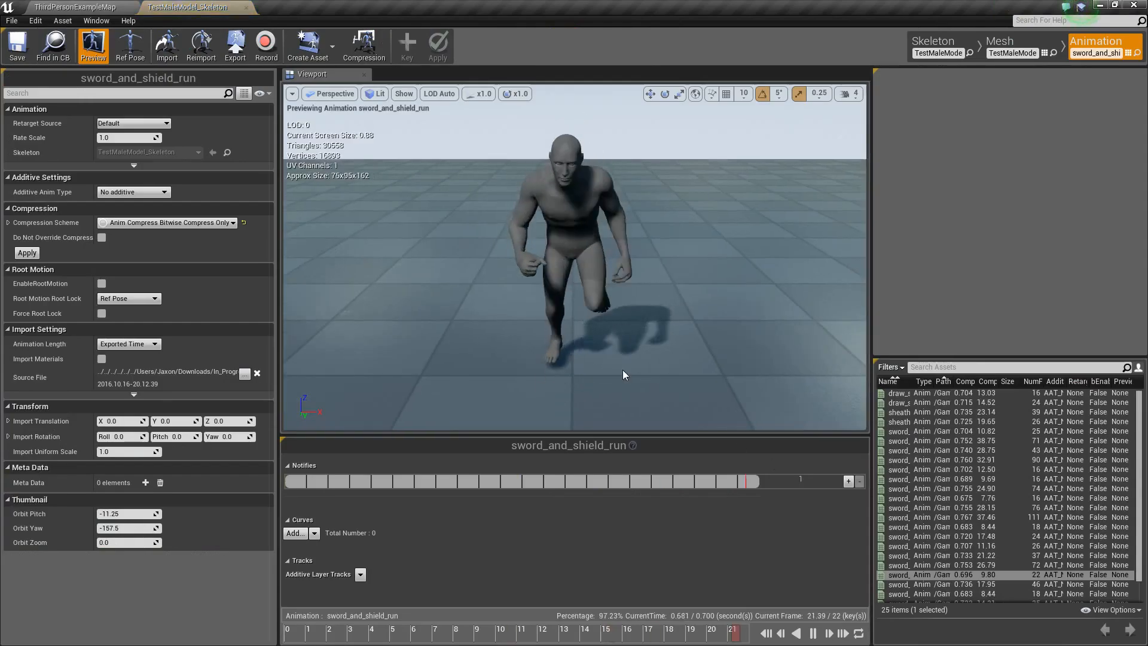
click(77, 7)
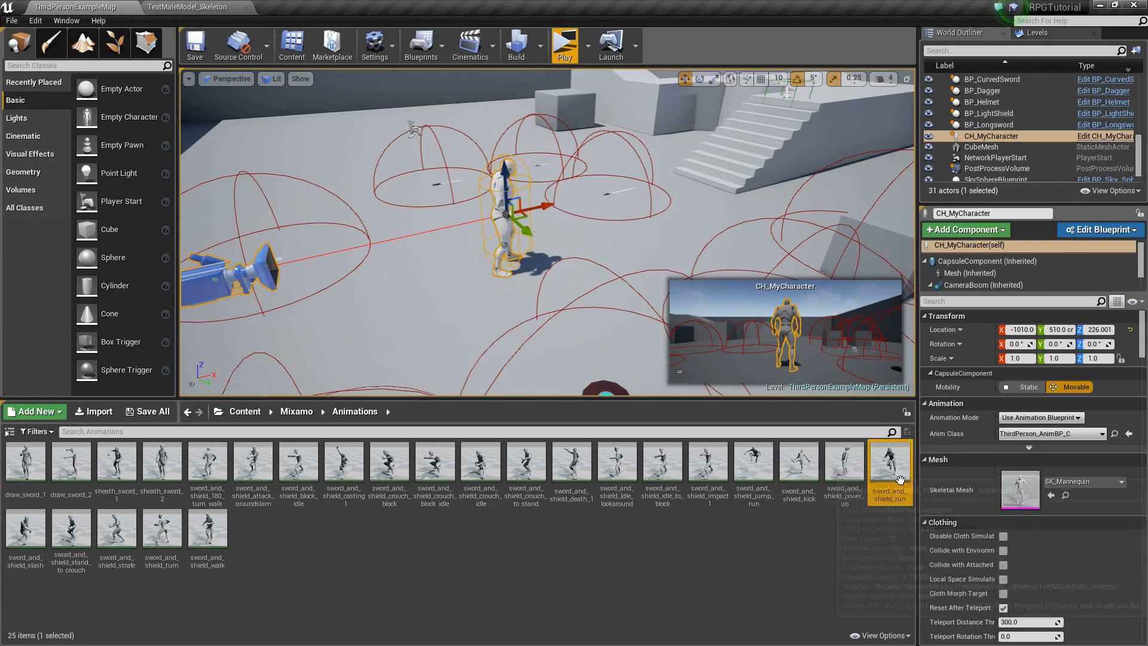
key(F2)
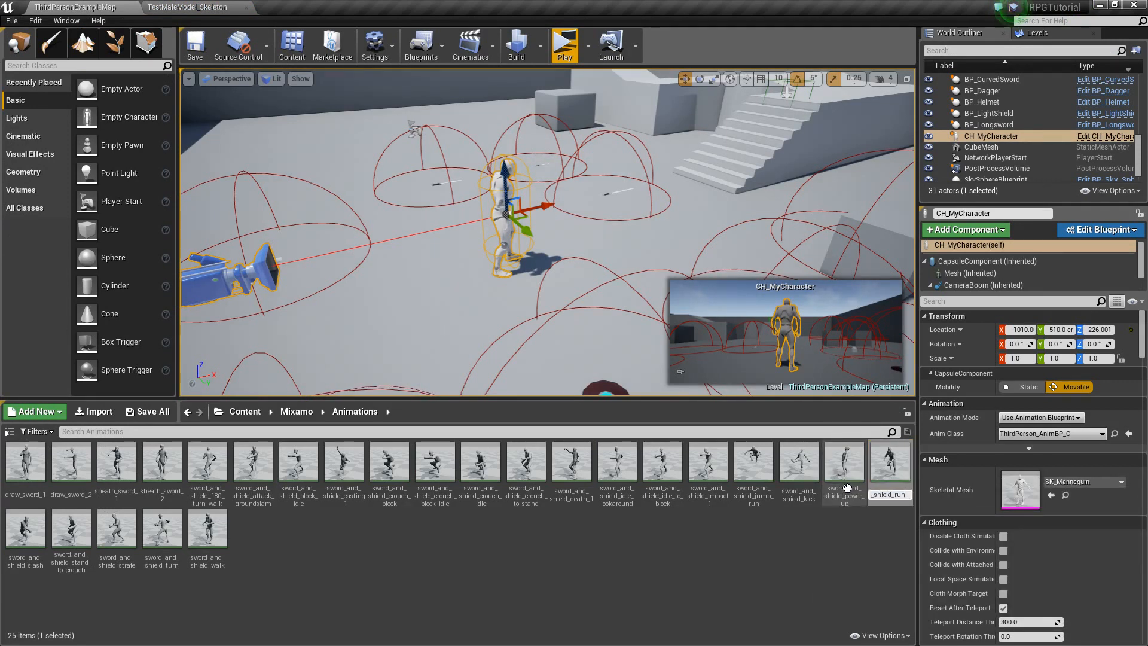
text(_forward)
key(Return)
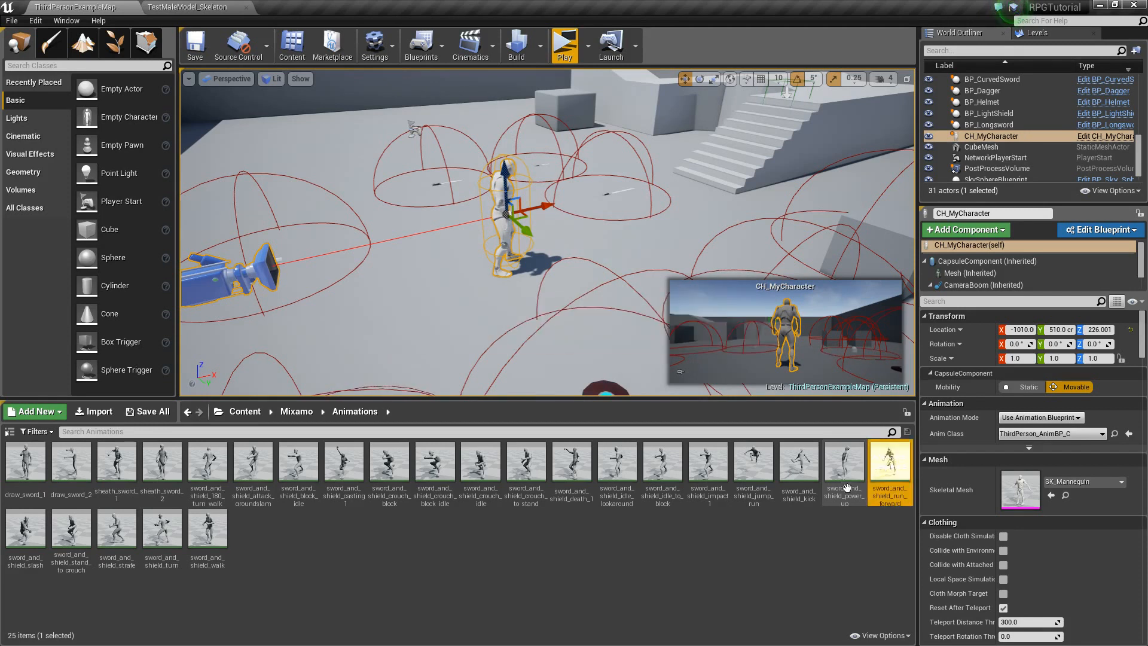
Step: Preview the sword_and_shield_slash animation and rename it, first as sword_and_shield_slash_1 and finally as sword_and_shield_slash_fronthand
double_click(27, 529)
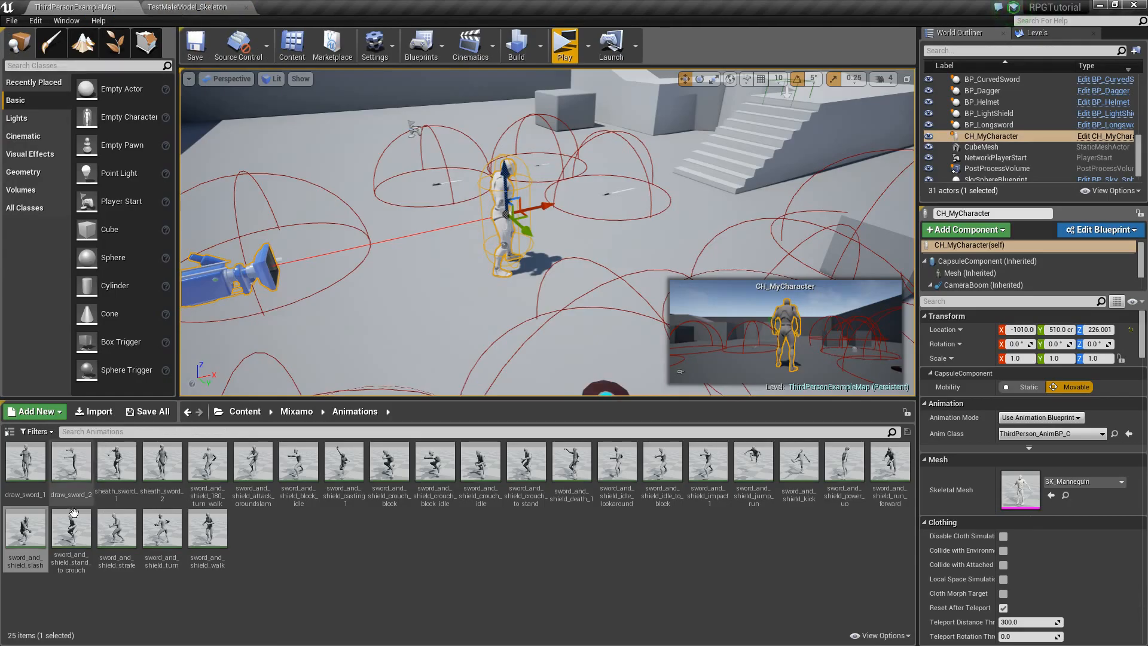
click(42, 541)
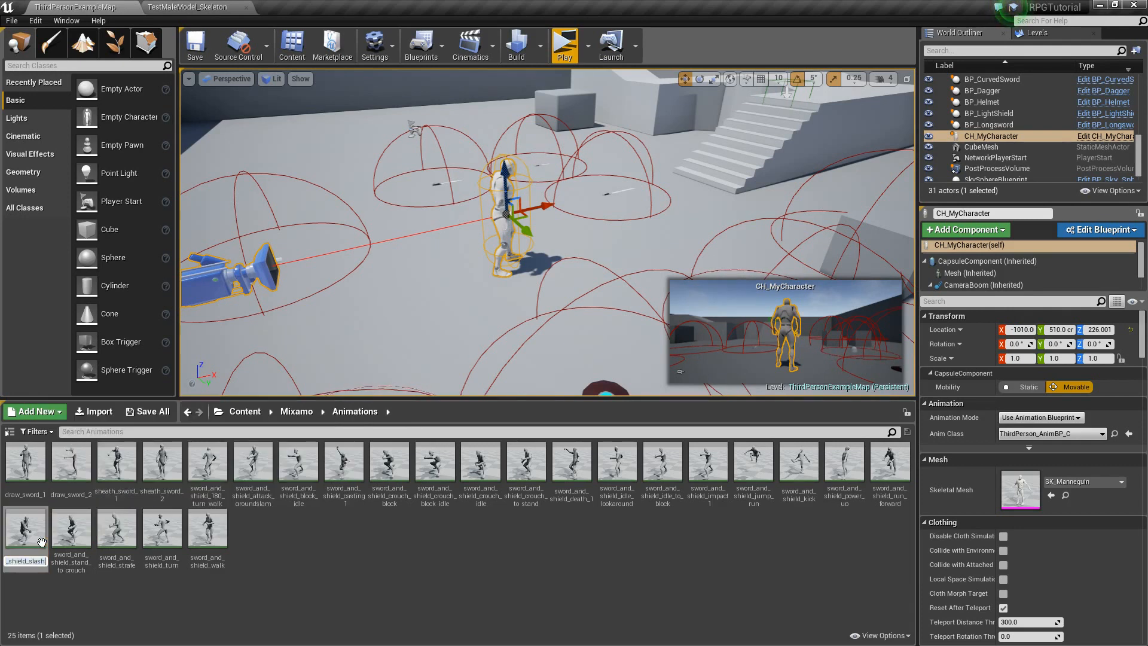
text(1)
key(Return)
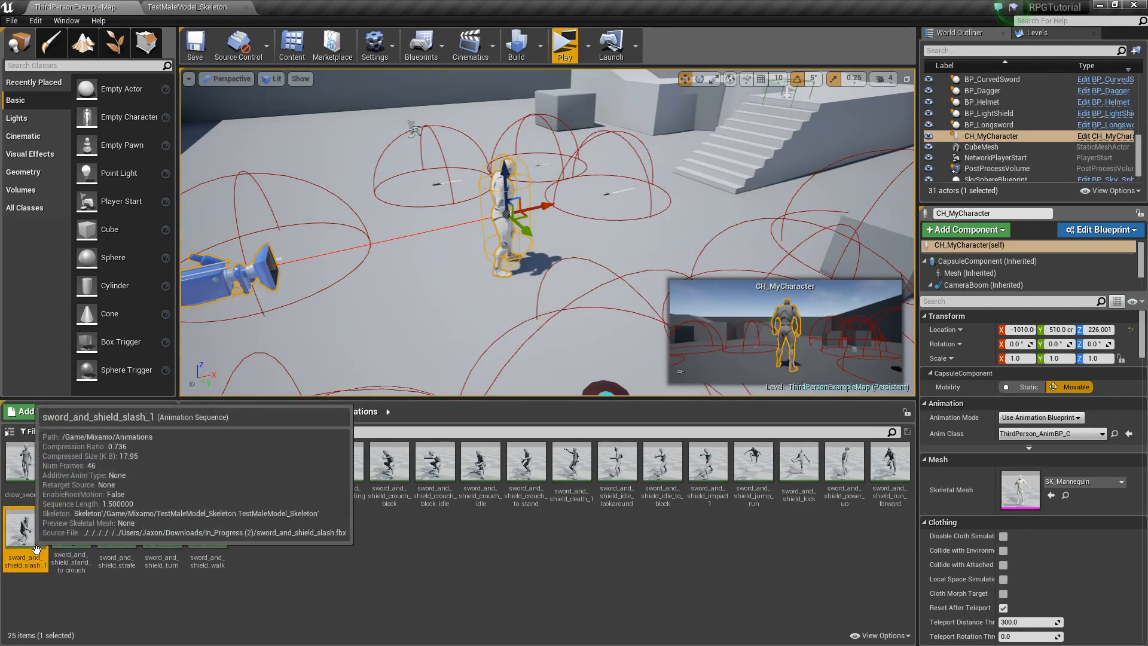
key(F2)
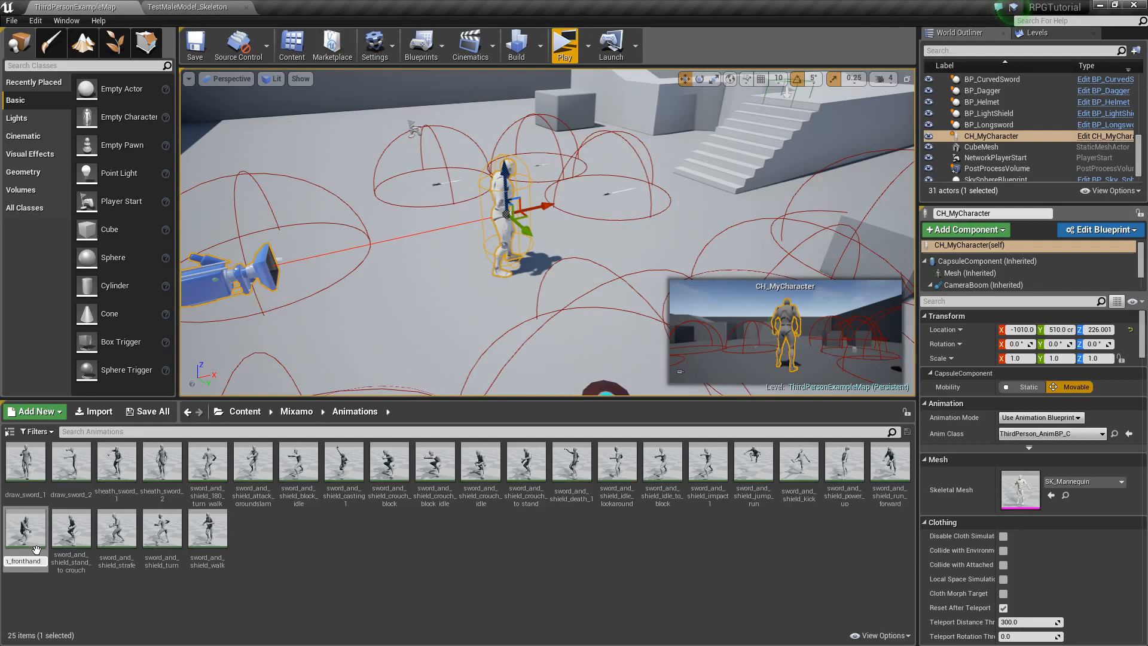
key(Return)
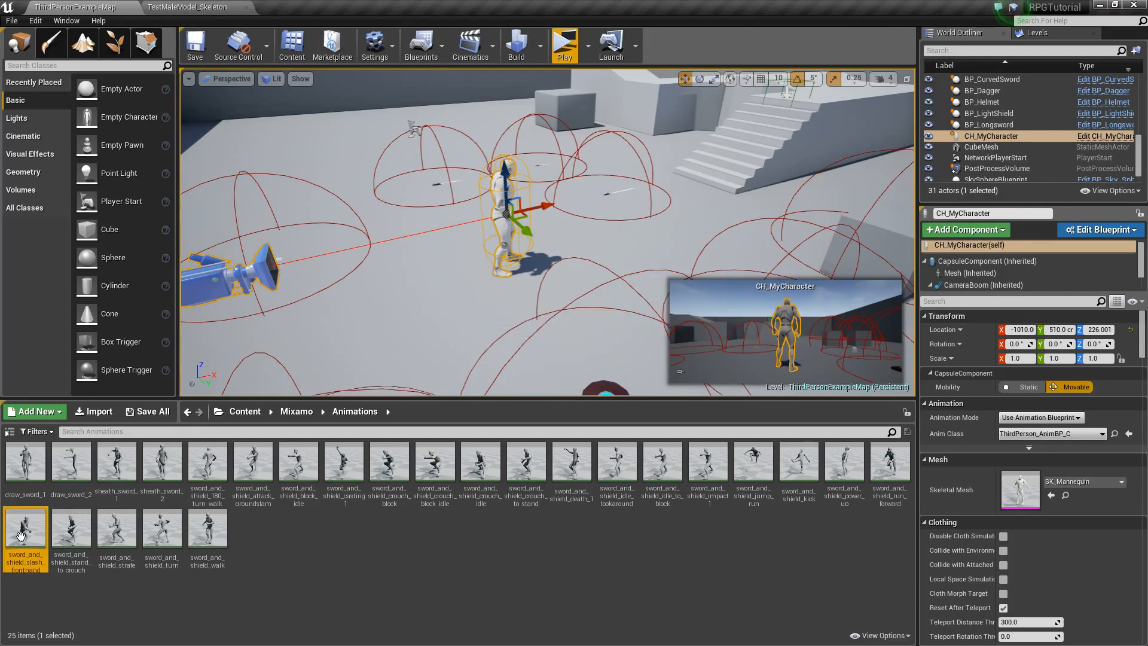
Step: Preview the sword_and_shield_strafe animation and rename it as sword_and_shield_strafe_walk_right
double_click(117, 528)
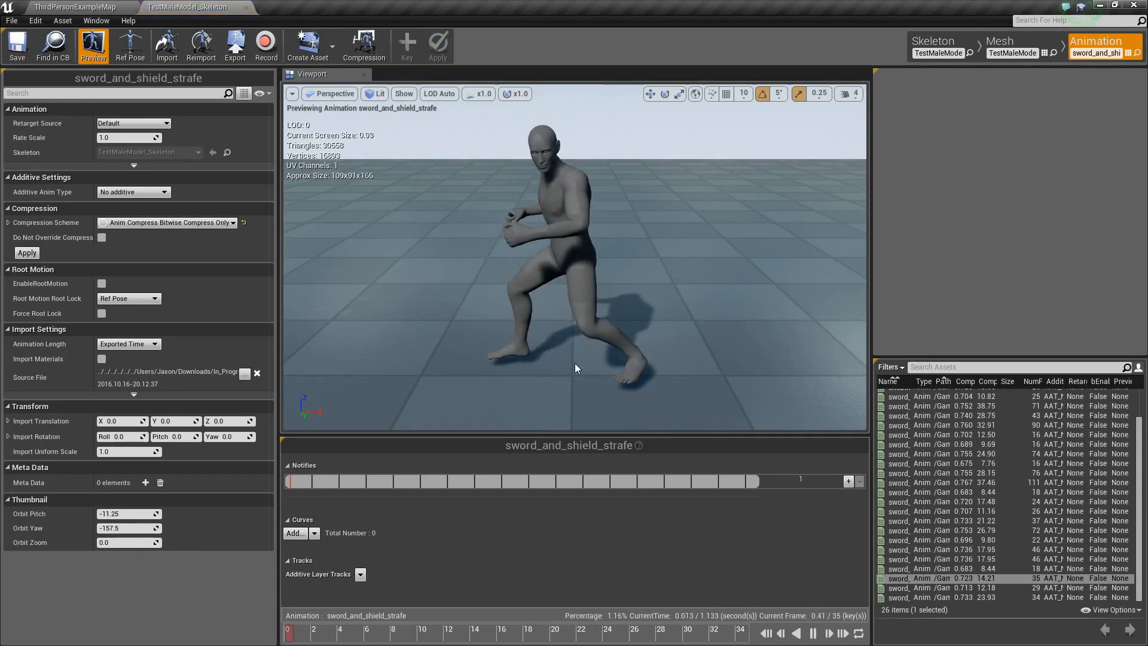
click(78, 6)
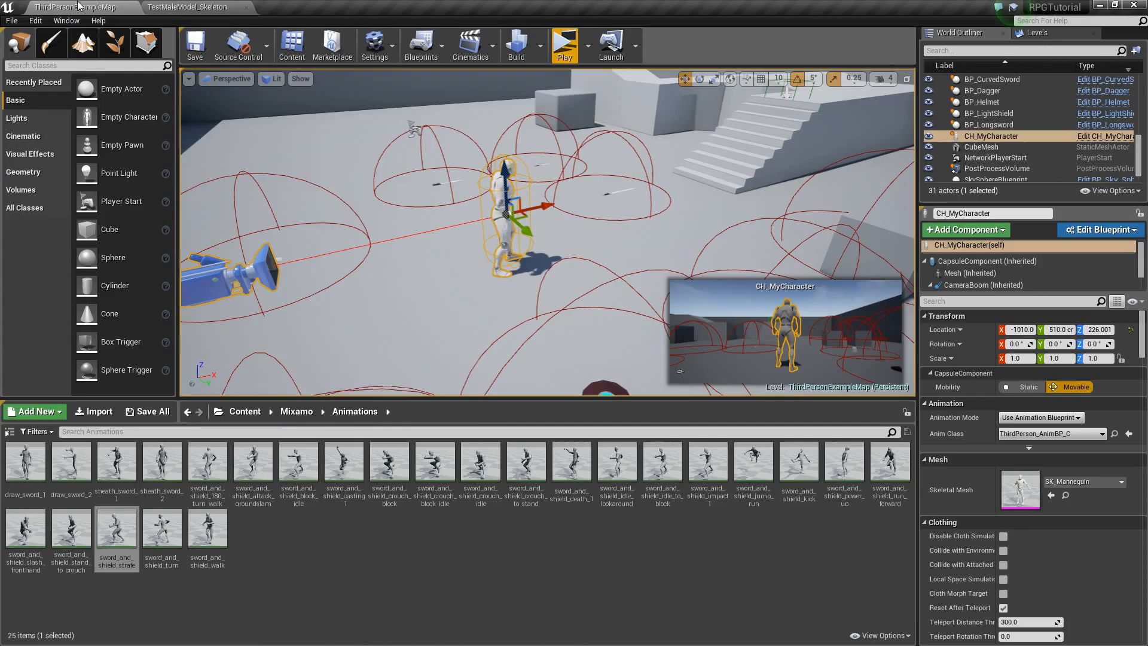
click(133, 535)
key(F2)
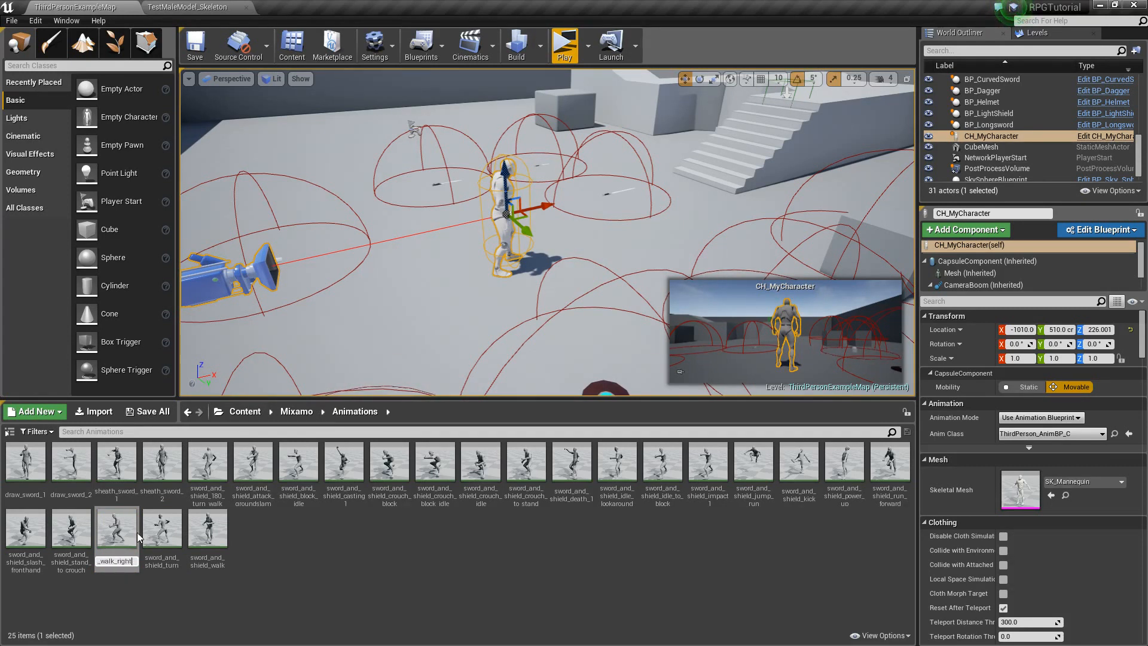
Step: Preview the sword_and_shield_turn animation and rename it as sword_and_shield_turn_right
double_click(153, 535)
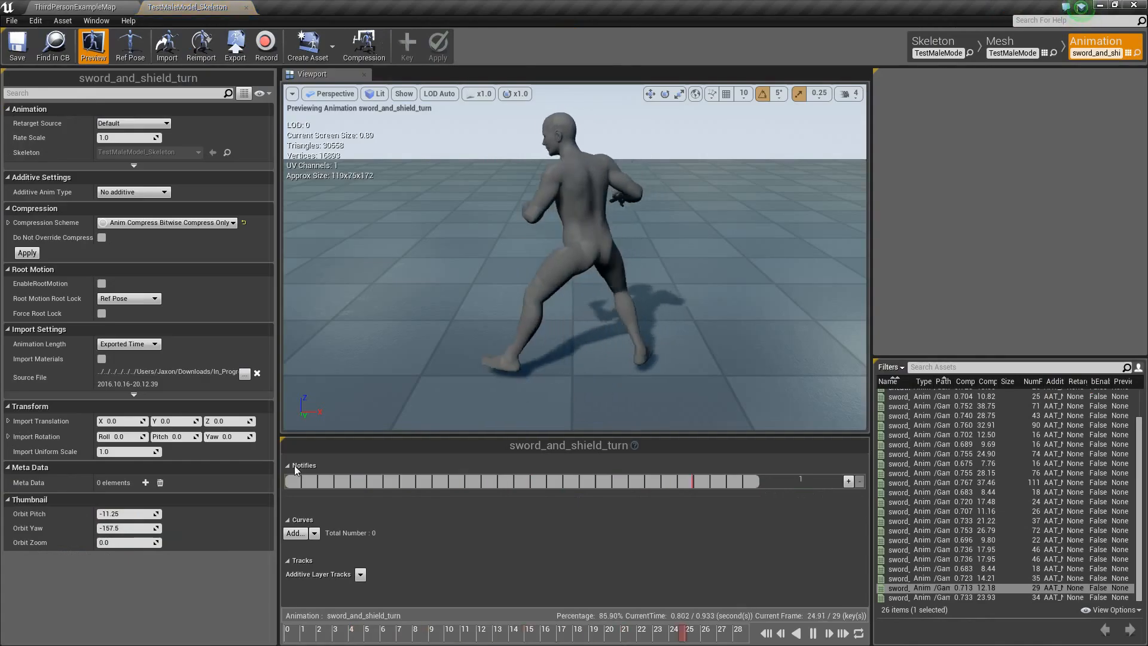
click(90, 9)
click(173, 545)
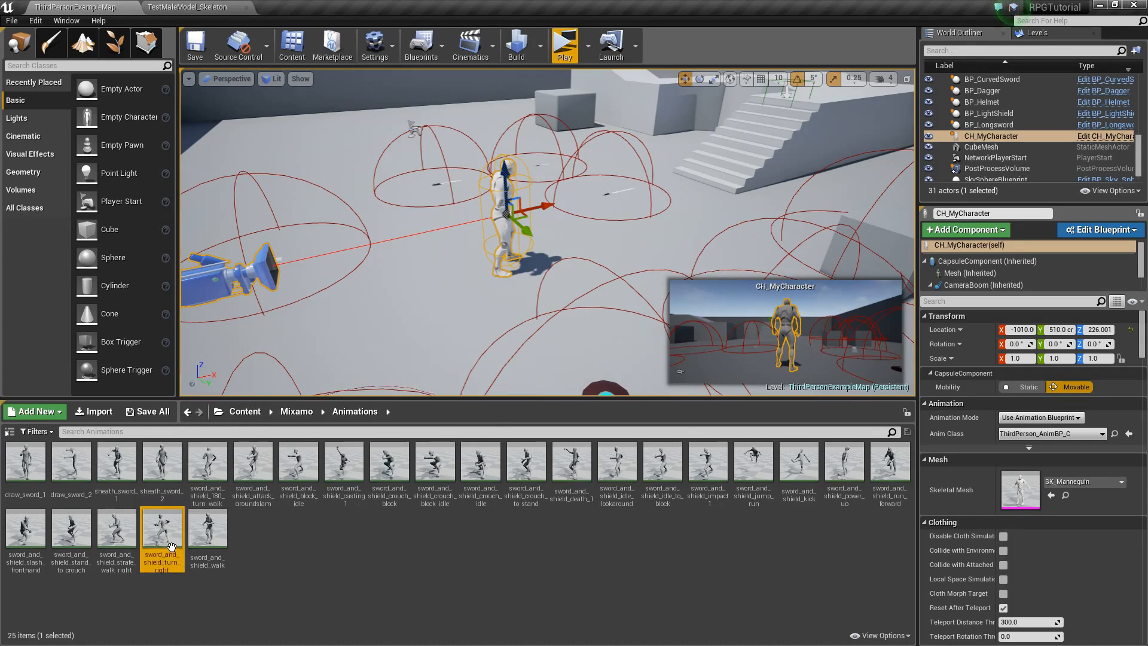
Step: Preview the sword_and_shield_walk animation and rename it as sword_and_shield_walk_forward
double_click(207, 529)
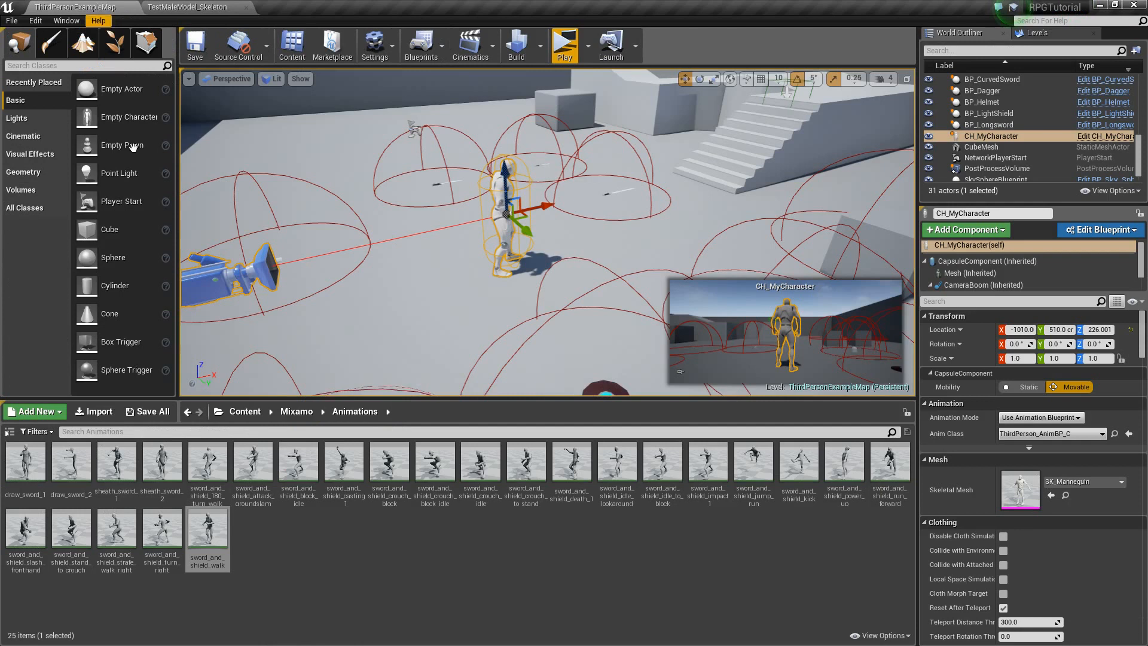
key(F2)
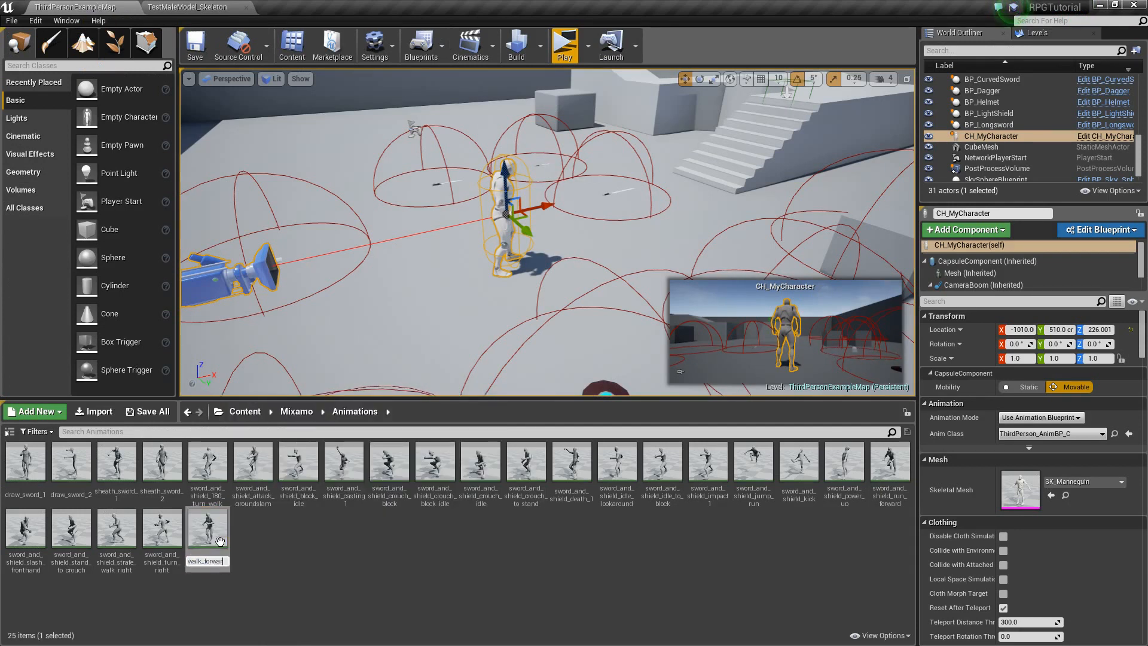
text(_forward)
key(Return)
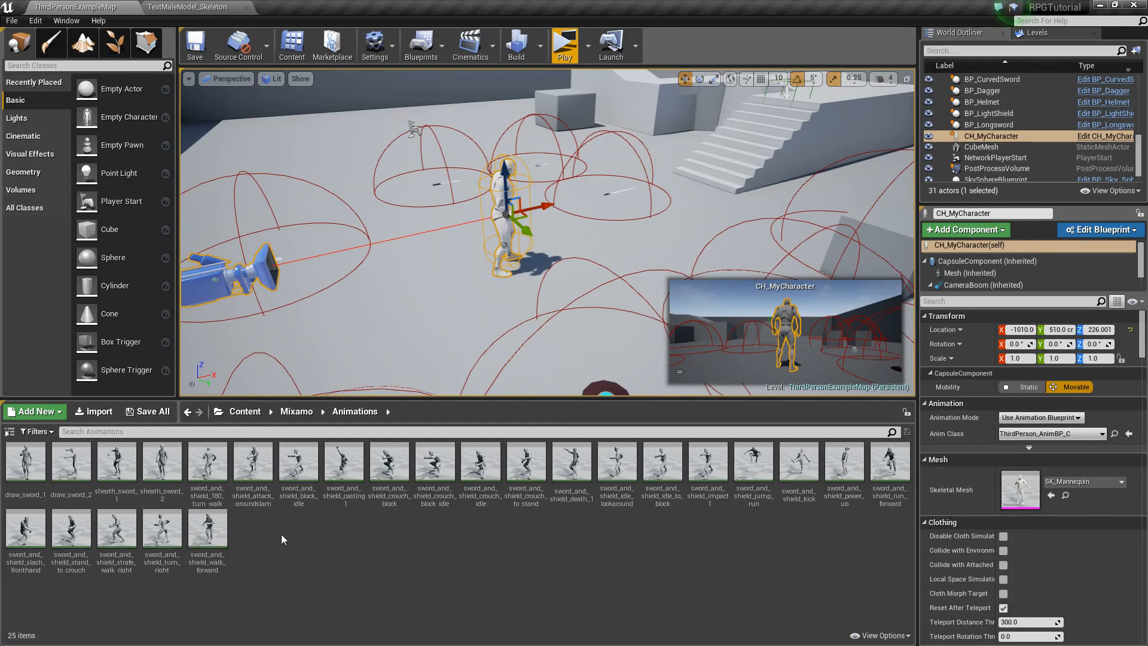
Step: Switch to File Explorer and open the In_Progress (2) folder in Downloads
key(super)
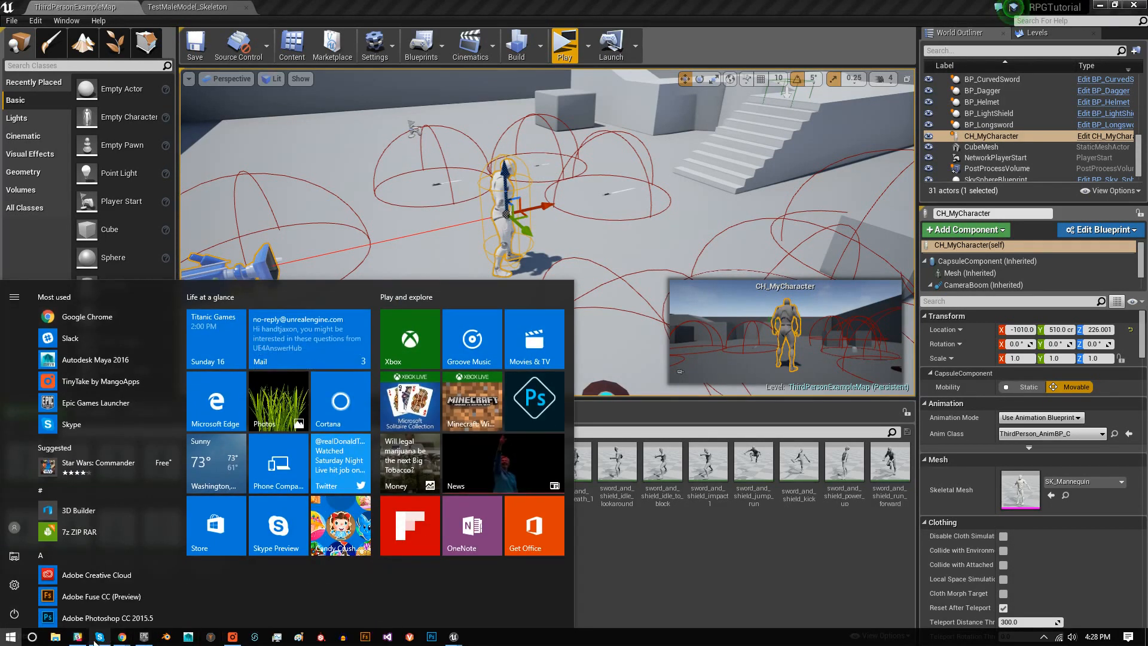
click(56, 637)
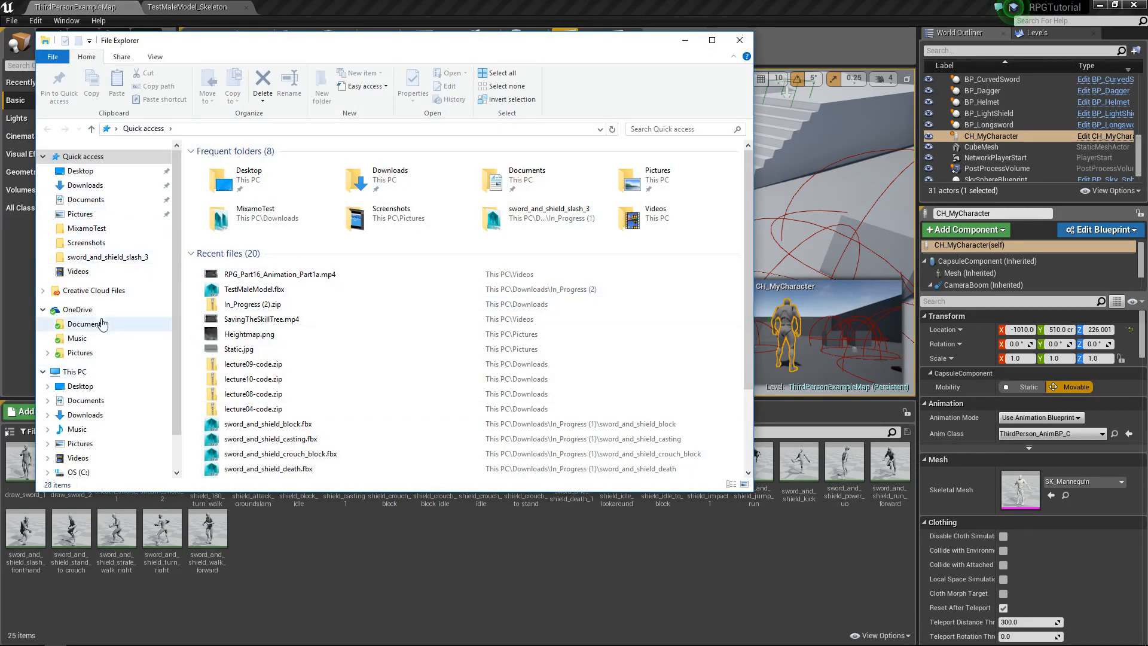
click(90, 416)
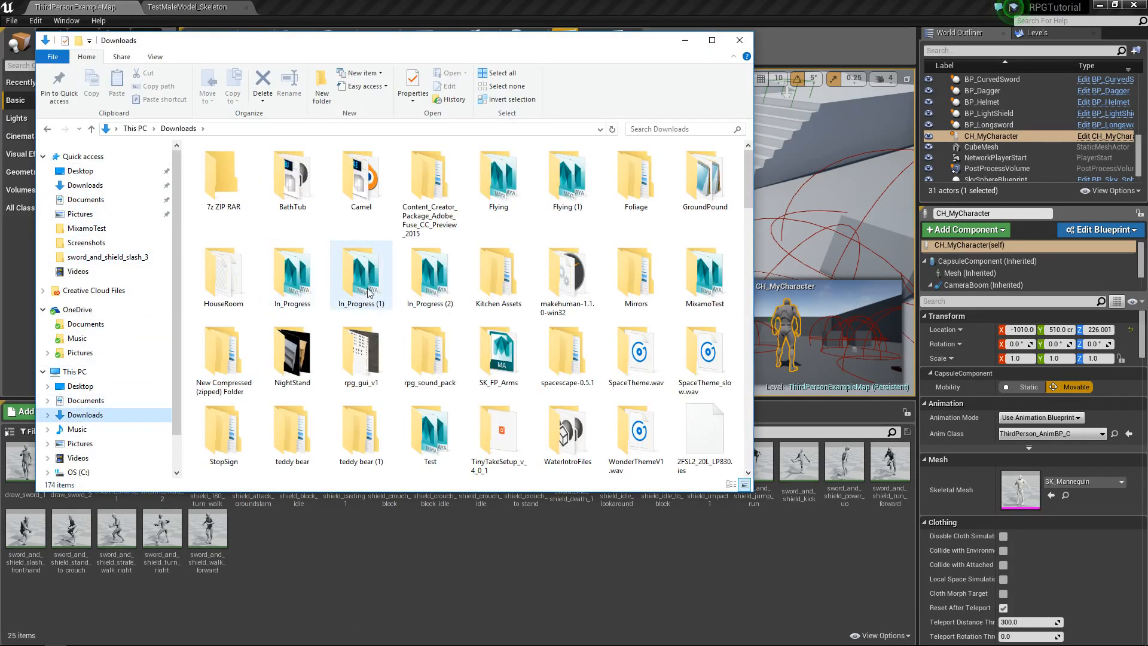
double_click(422, 275)
scroll(299, 263, down, 7)
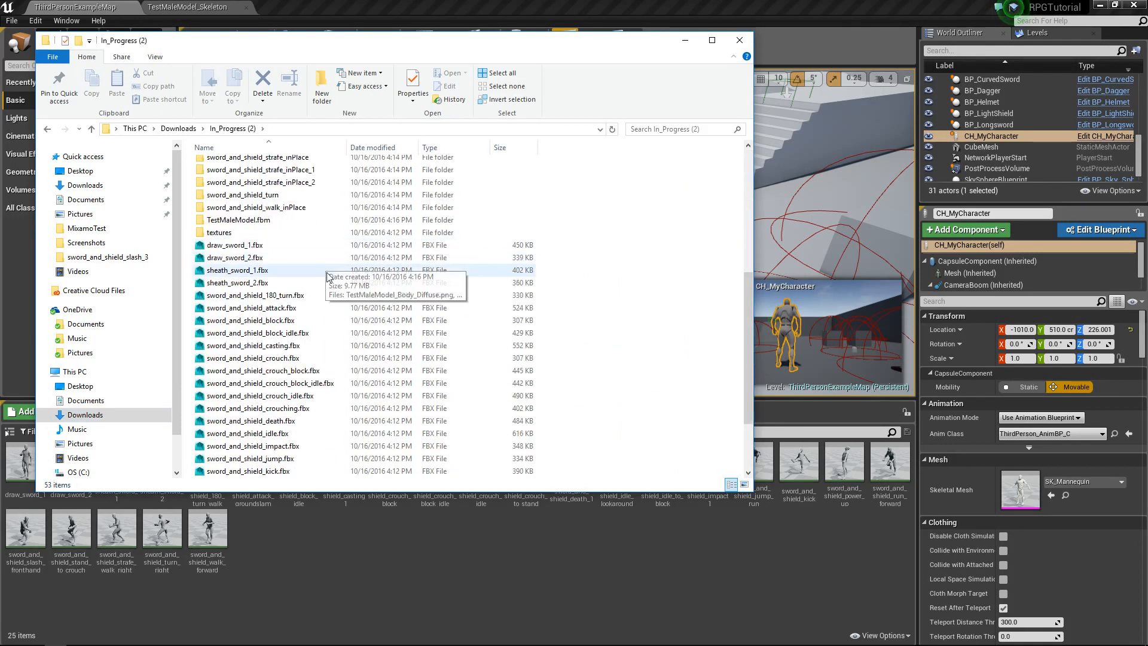
click(260, 247)
scroll(261, 257, down, 2)
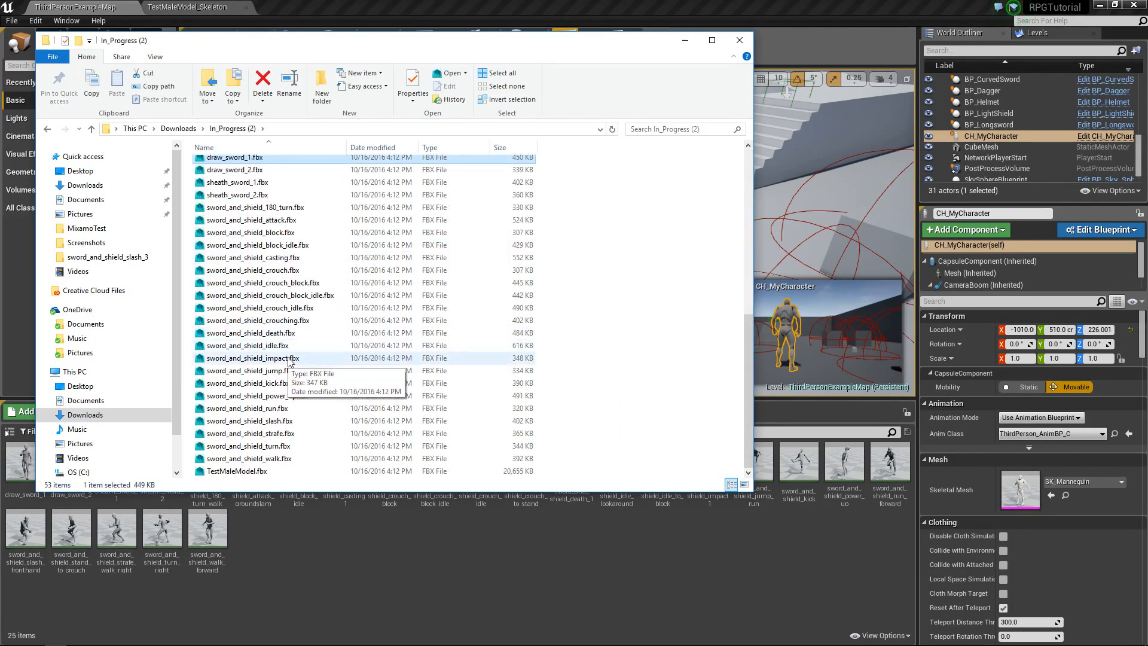
shift+click(258, 459)
right_click(257, 459)
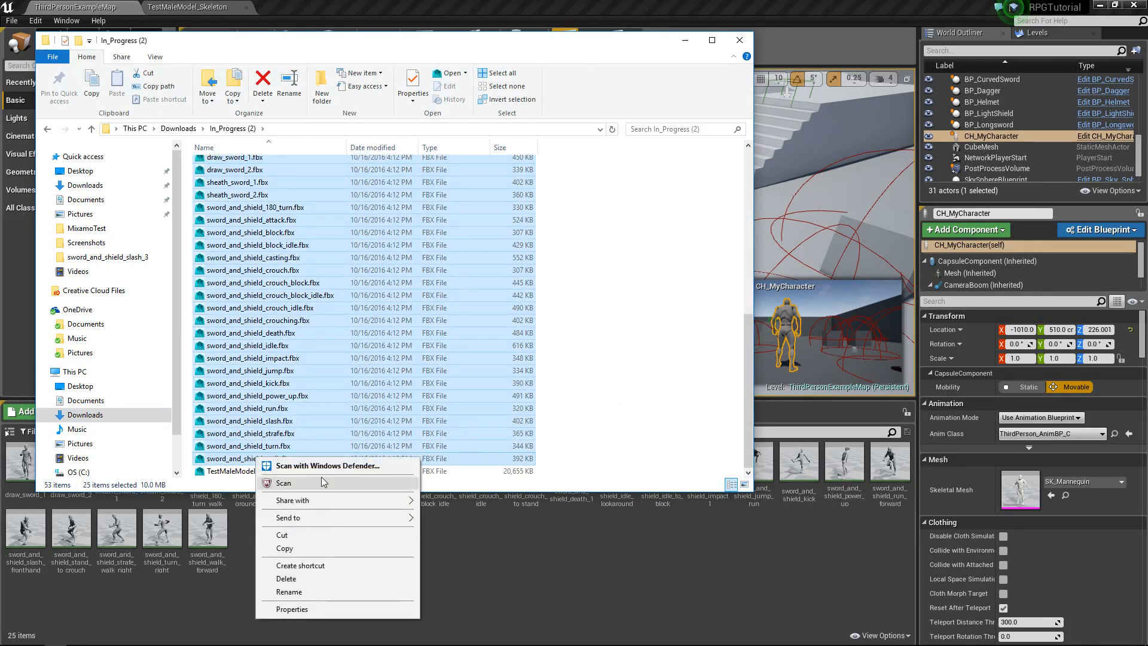
click(241, 459)
Step: Create a folder named Imported and move the FBX files from draw_sword_1 through sword_and_shield_walk into it
click(322, 90)
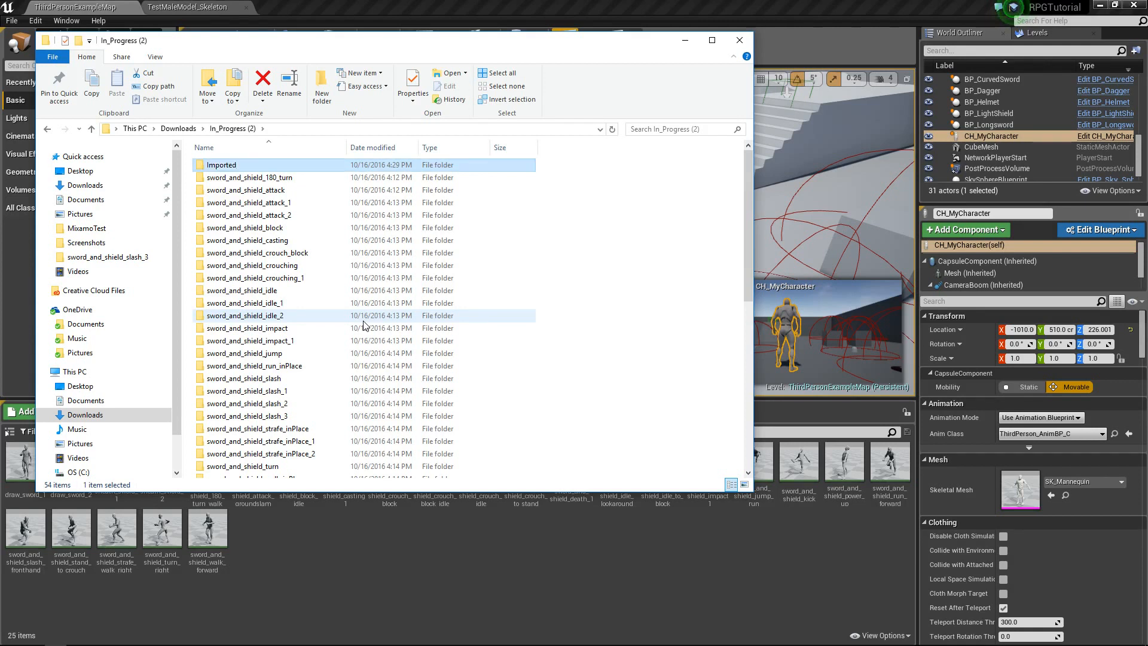
scroll(363, 326, down, 2)
click(263, 374)
scroll(269, 385, down, 3)
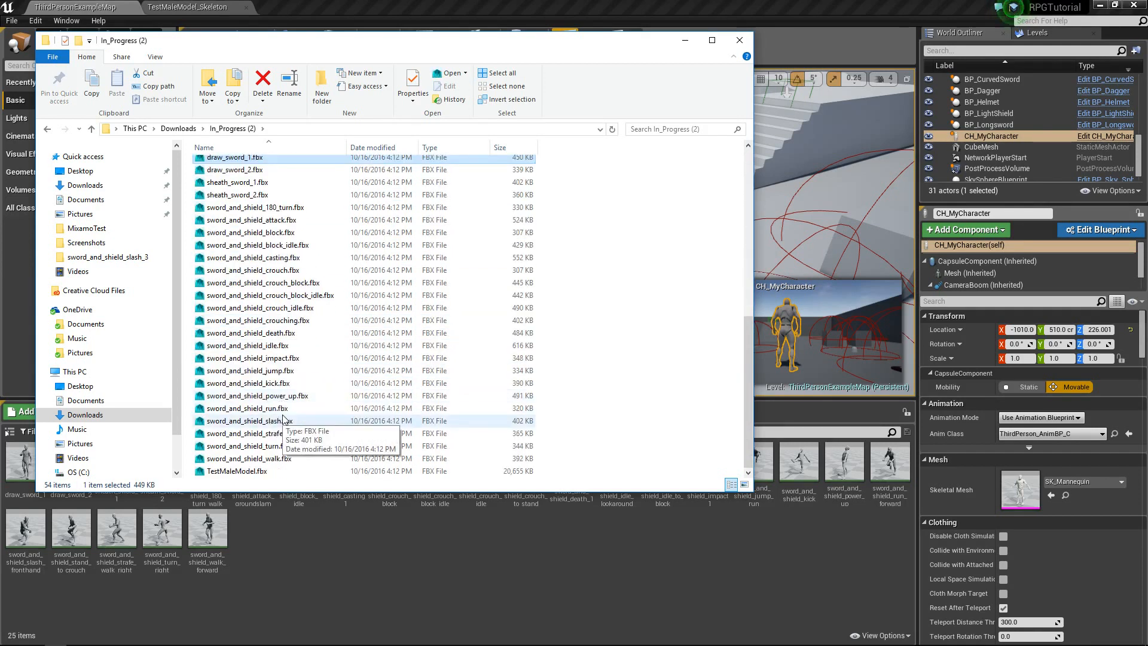
shift+click(281, 458)
scroll(281, 386, up, 8)
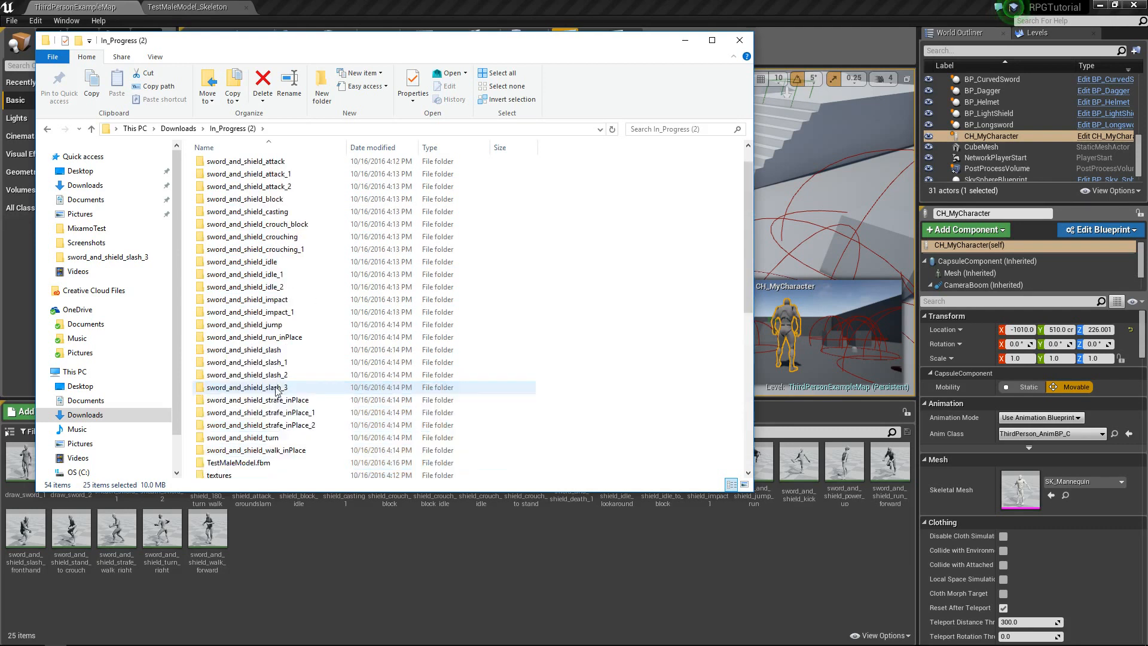
scroll(265, 425, down, 2)
drag(254, 425, 240, 165)
Step: Select the sword_and_shield_180_turn folder and look over the remaining animation subfolders in In_Progress (2)
click(277, 179)
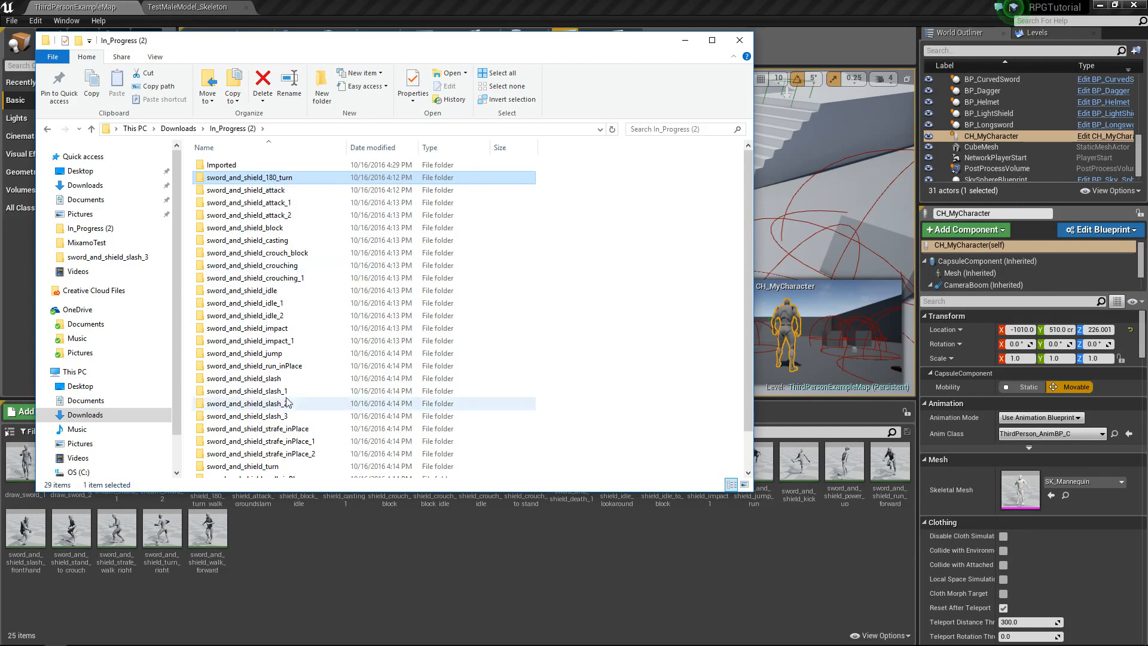
scroll(290, 436, down, 1)
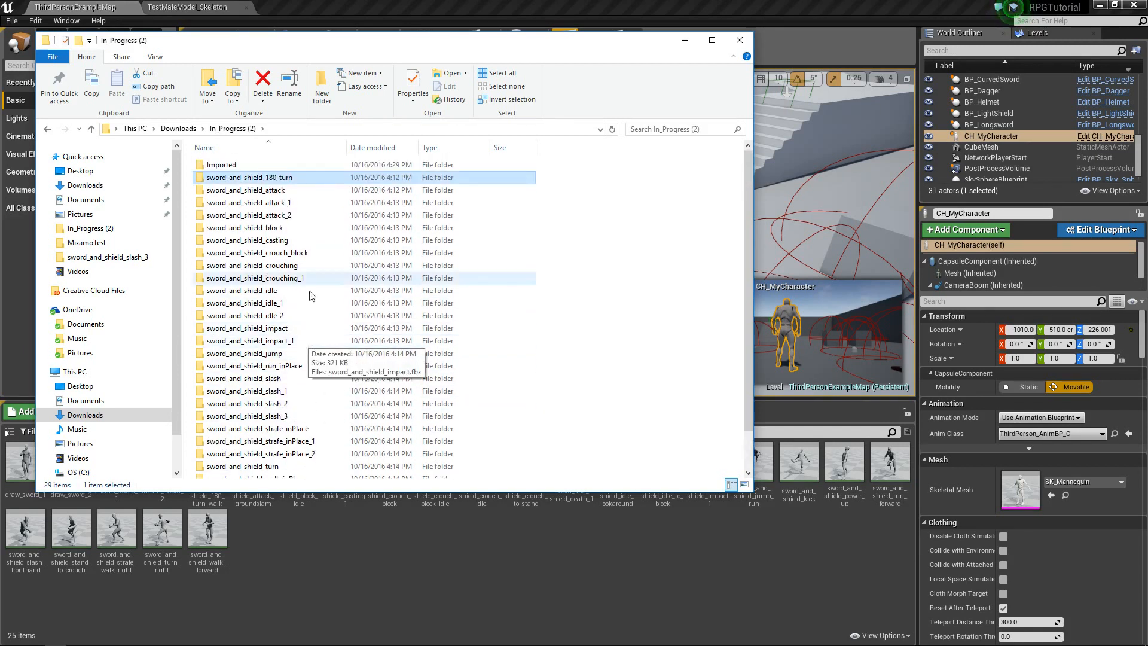
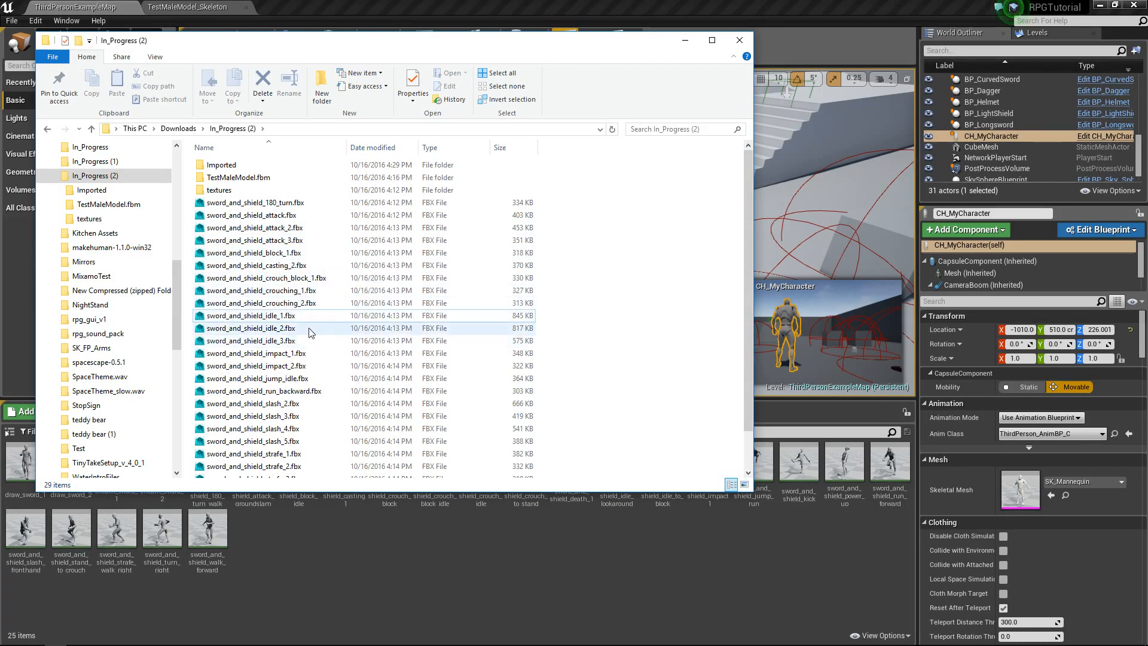
Step: Look over the remaining FBX files in the In_Progress (2) folder and close File Explorer
scroll(296, 335, down, 2)
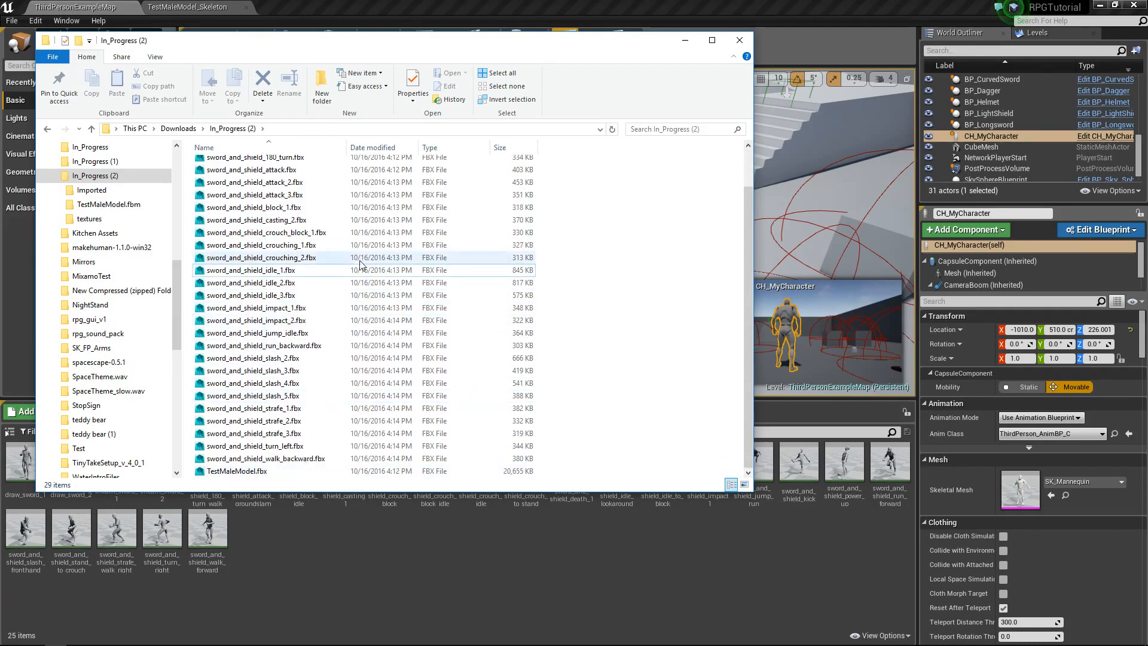
drag(372, 52, 491, 38)
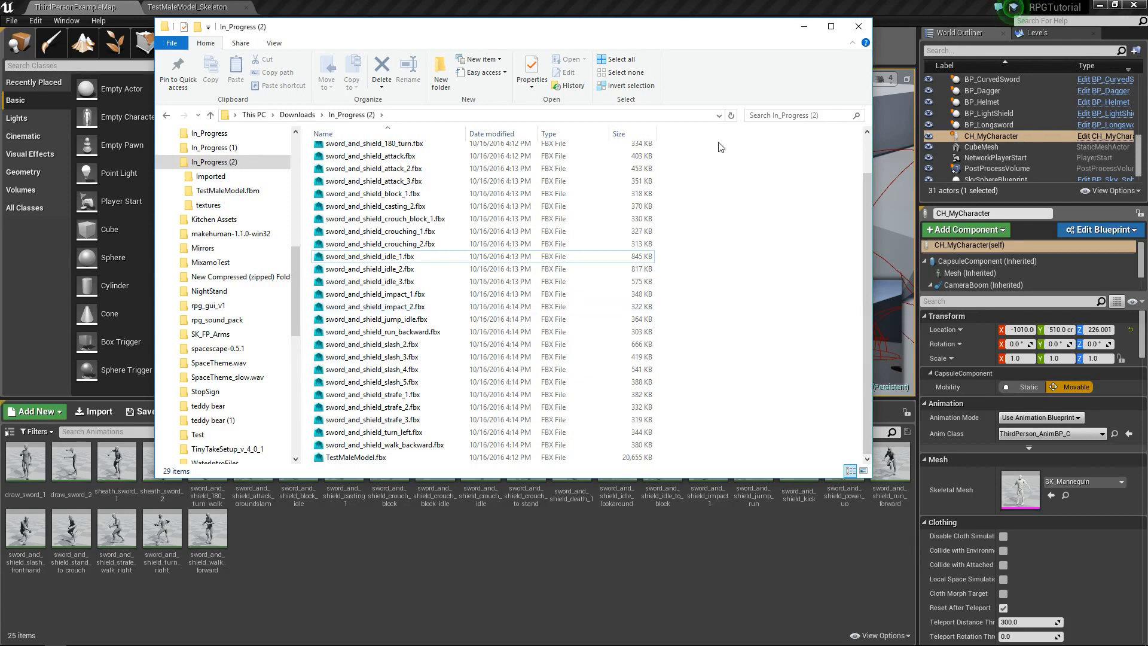
scroll(679, 180, up, 1)
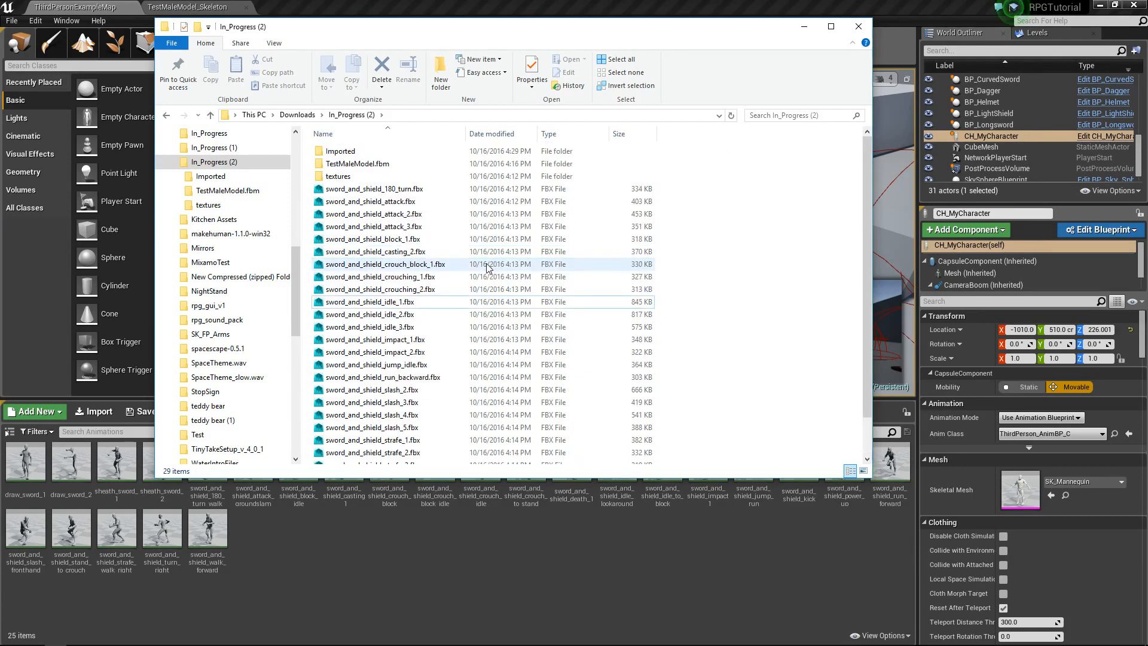
click(859, 27)
Step: Choose the FBX files from sword_and_shield_180_turn through sword_and_shield_walk_backward for import into the Animations folder, leaving out TestMaleModel.fbx
right_click(278, 554)
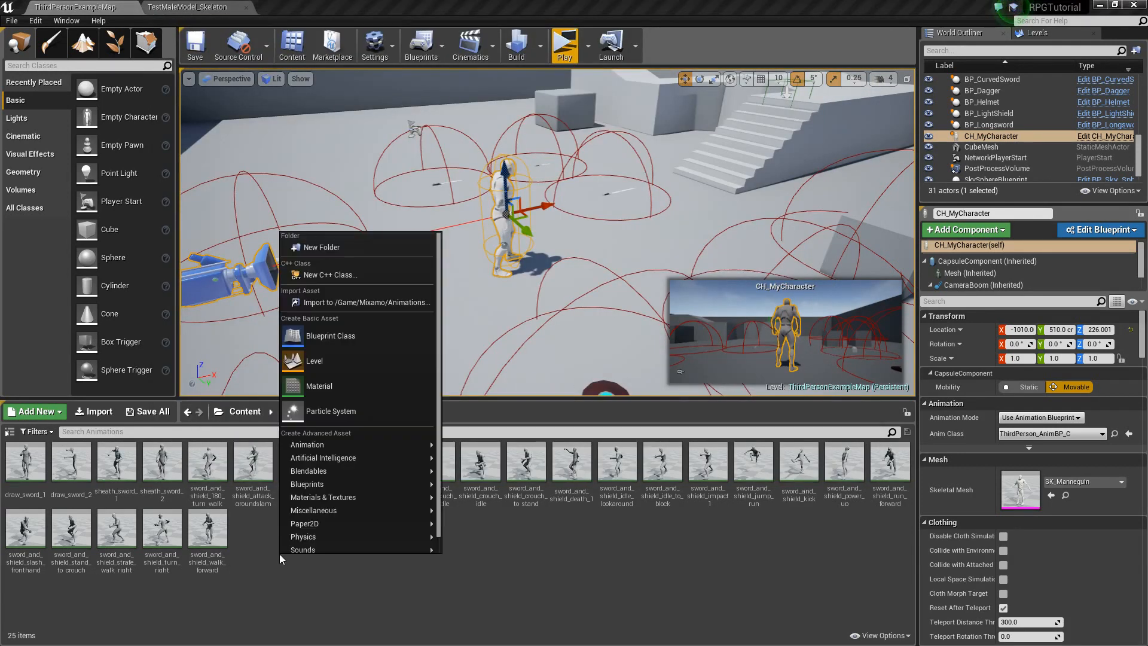
click(385, 303)
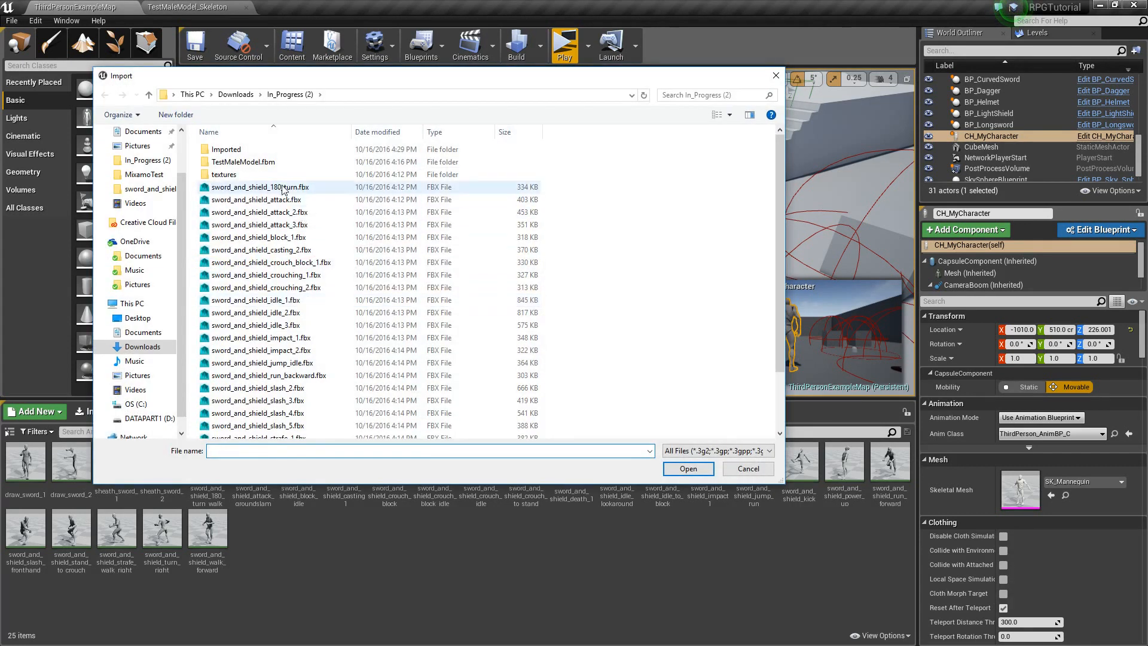
click(282, 189)
scroll(286, 192, down, 2)
shift+click(293, 418)
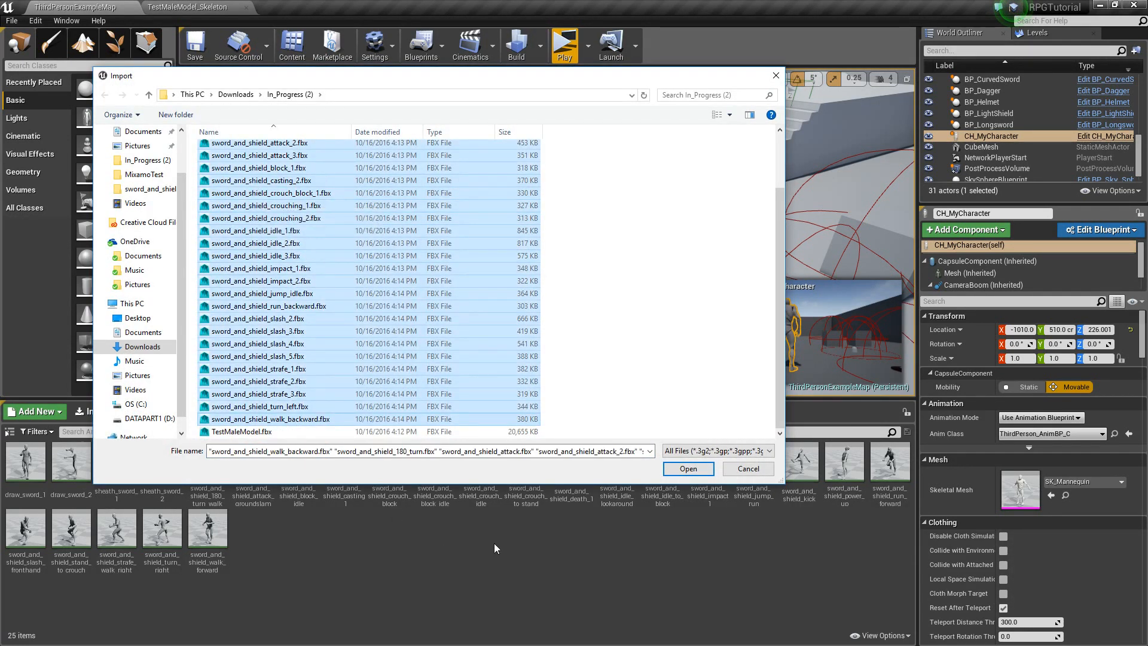
click(688, 470)
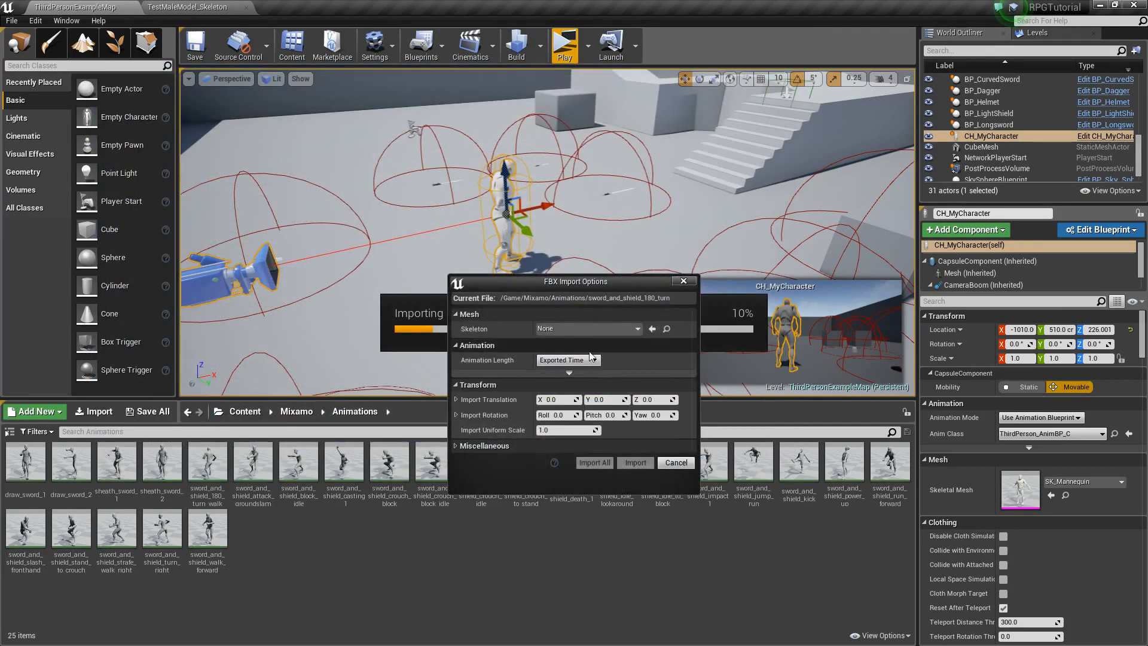
Step: Import all chosen animations with TestMaleModel_Skeleton as the skeleton, declining to overwrite the existing sword_and_shield_impact_1 asset
click(586, 330)
click(603, 418)
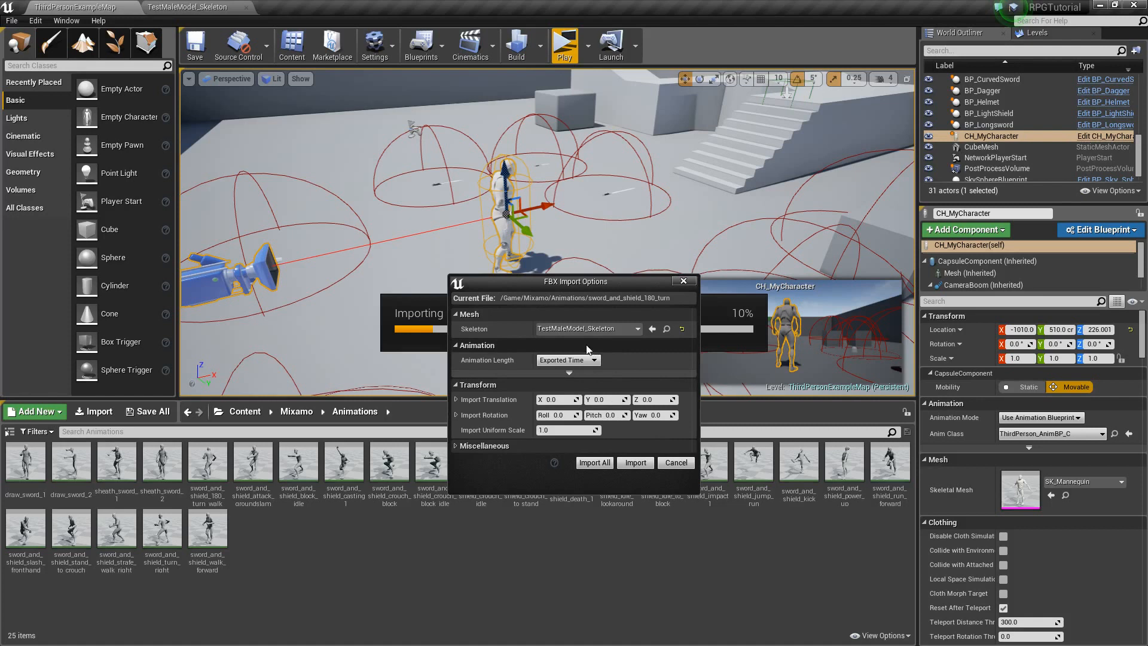
click(601, 464)
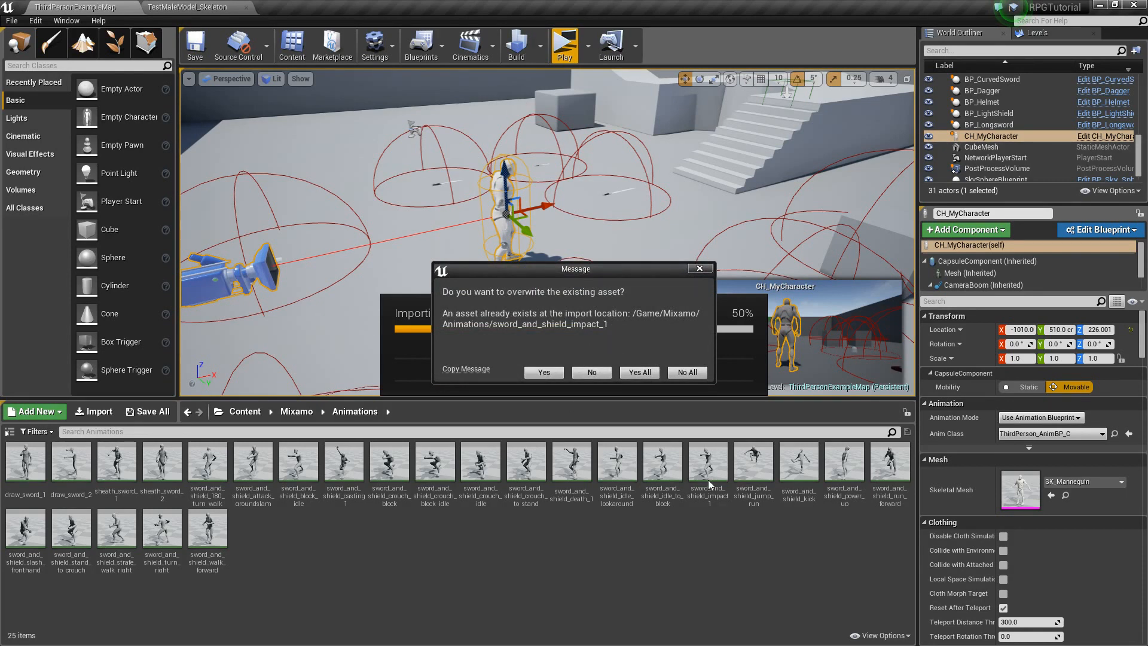
click(592, 372)
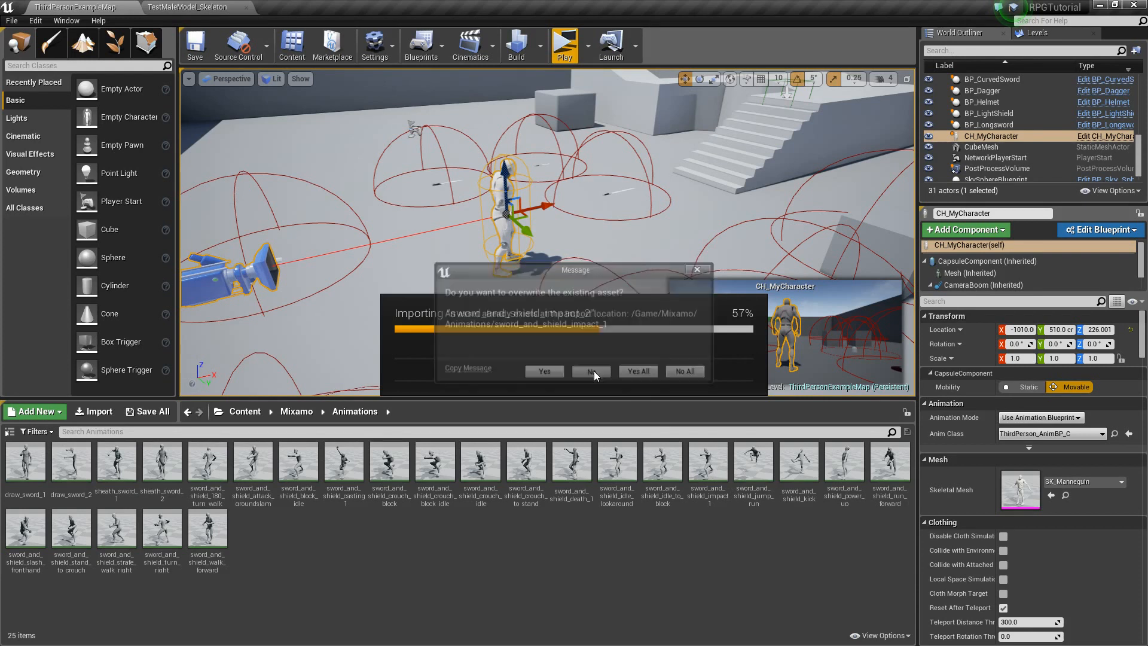
click(593, 371)
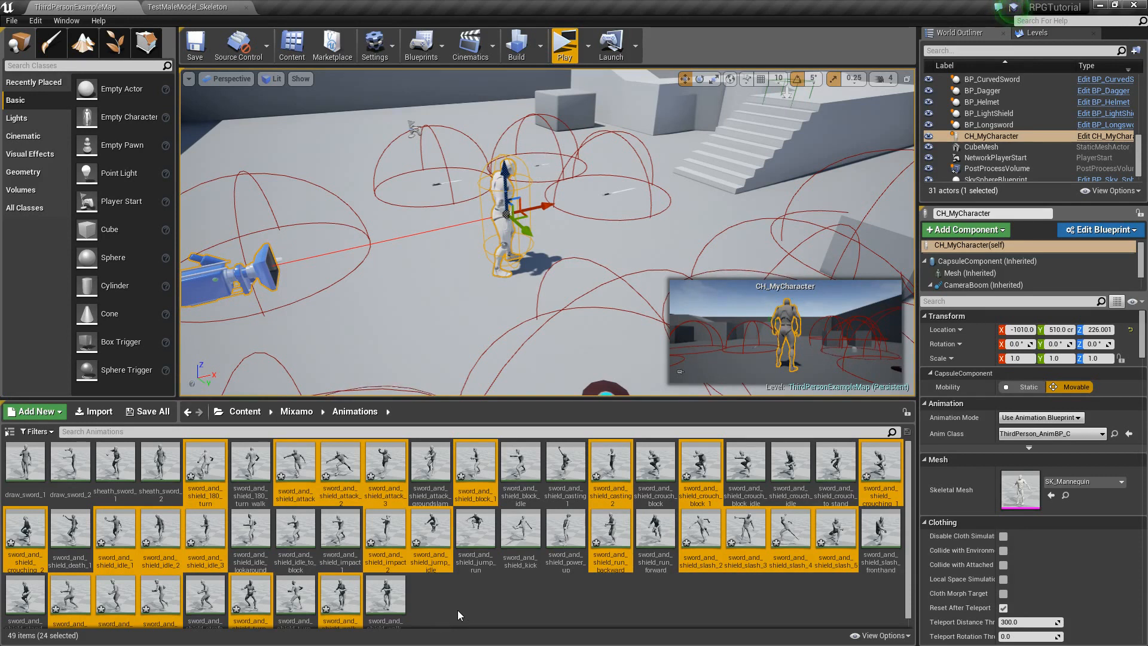
Step: Start another import into the Animations folder and rename sword_and_shield_impact_1.fbx as sword_and_shield_impact_3.fbx in the file browser
click(455, 607)
right_click(445, 605)
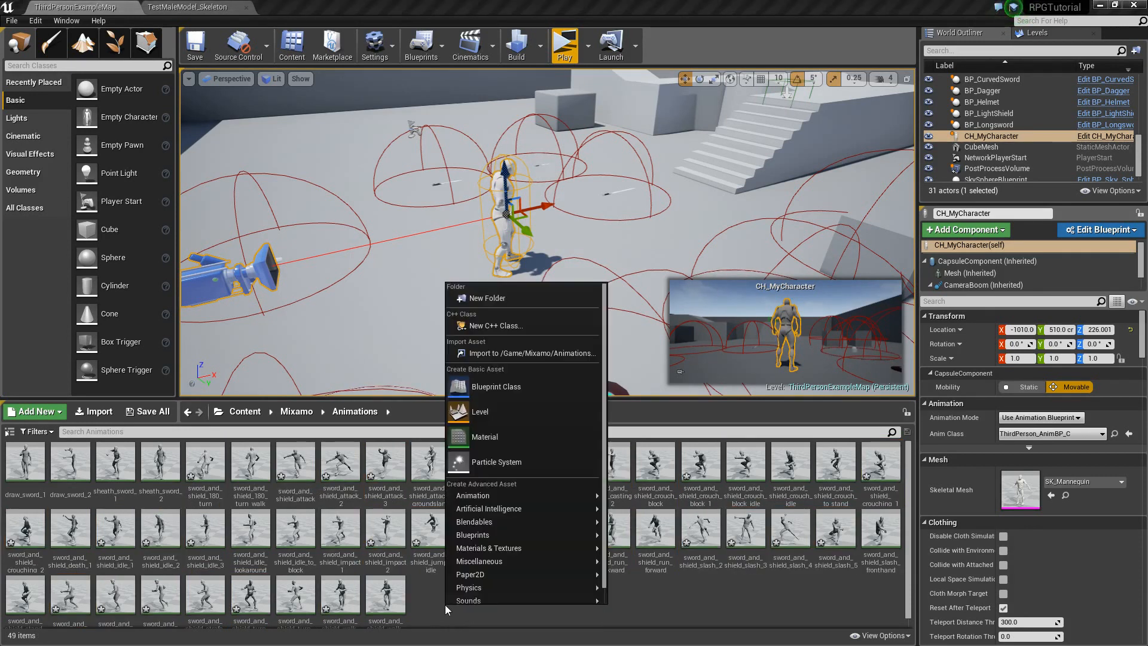
click(526, 353)
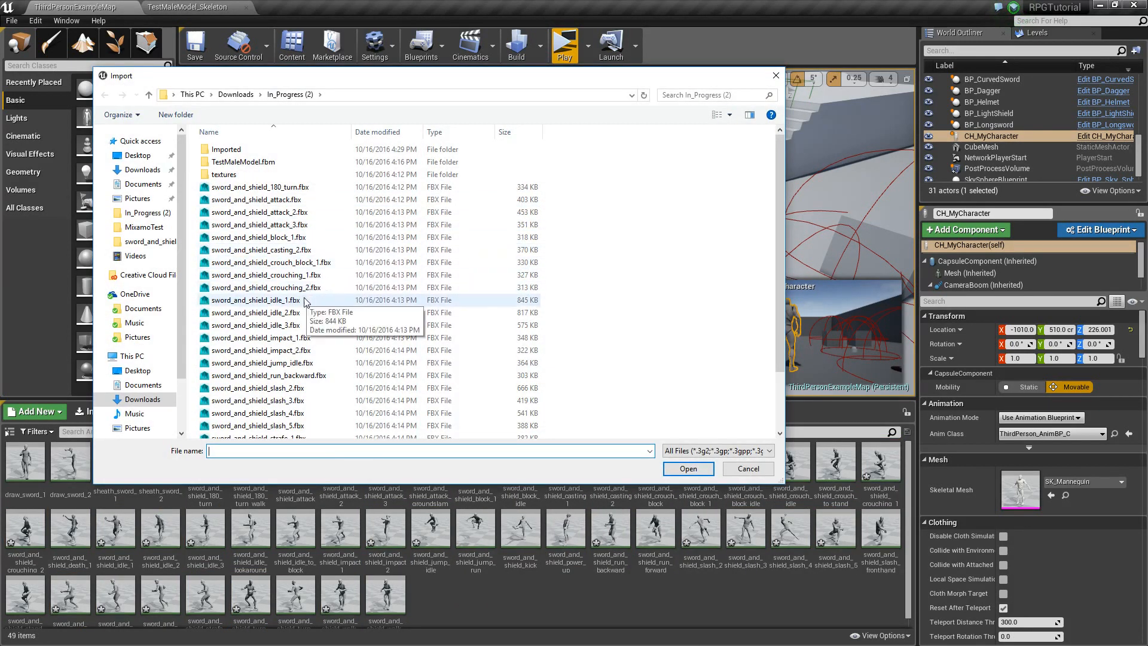
scroll(315, 381, down, 2)
click(302, 271)
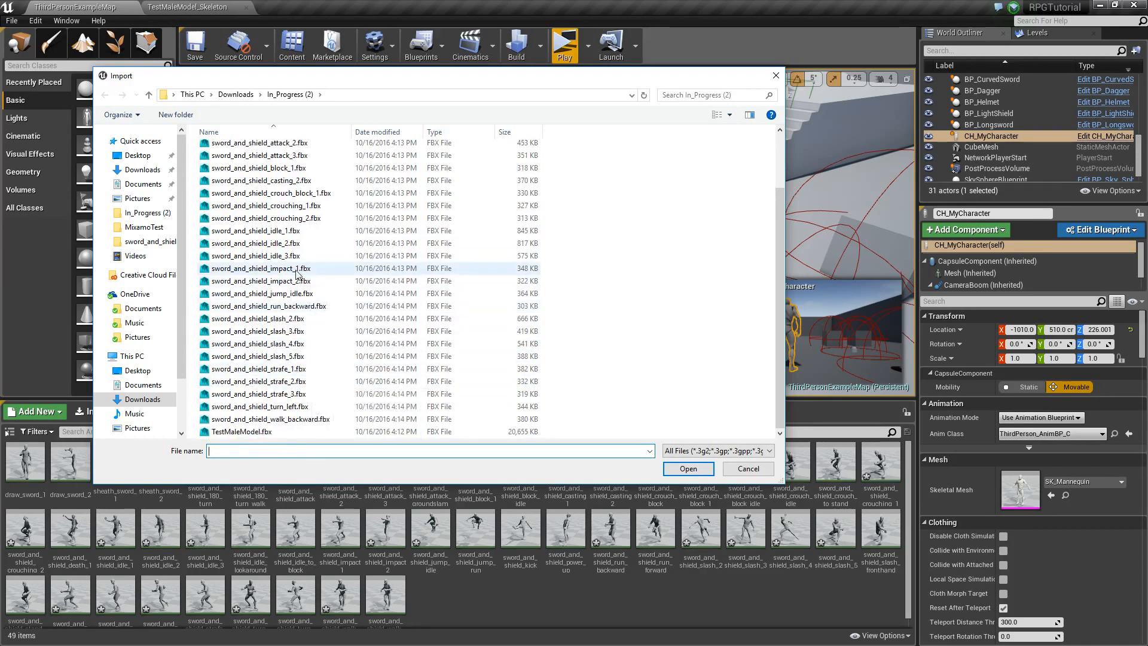
click(297, 270)
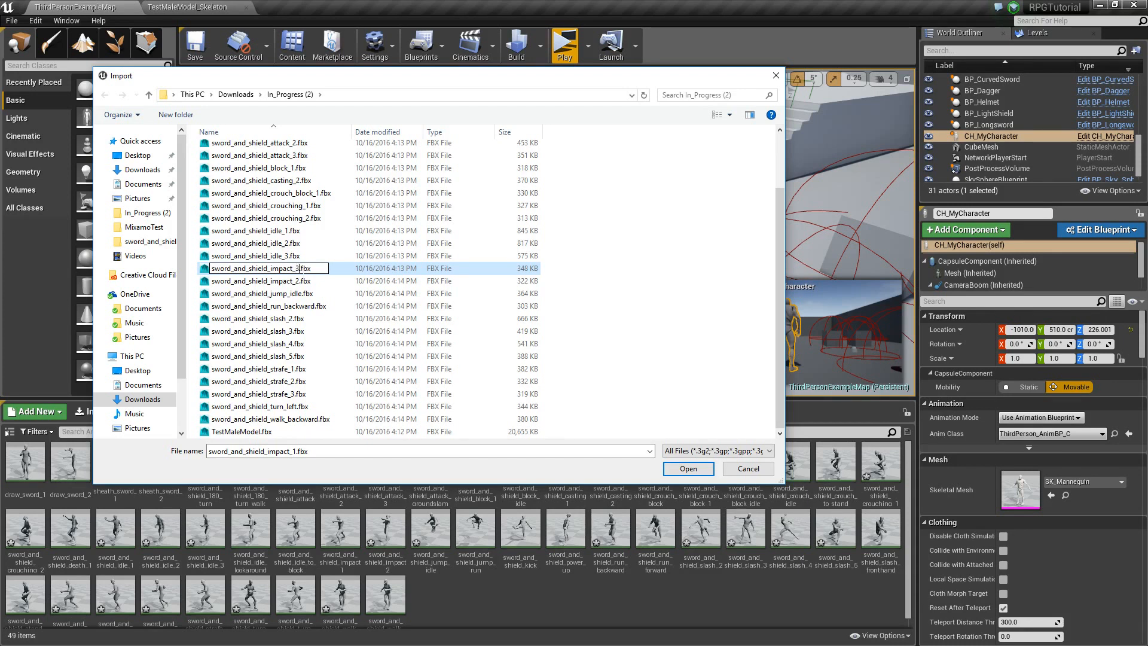
key(Return)
click(309, 281)
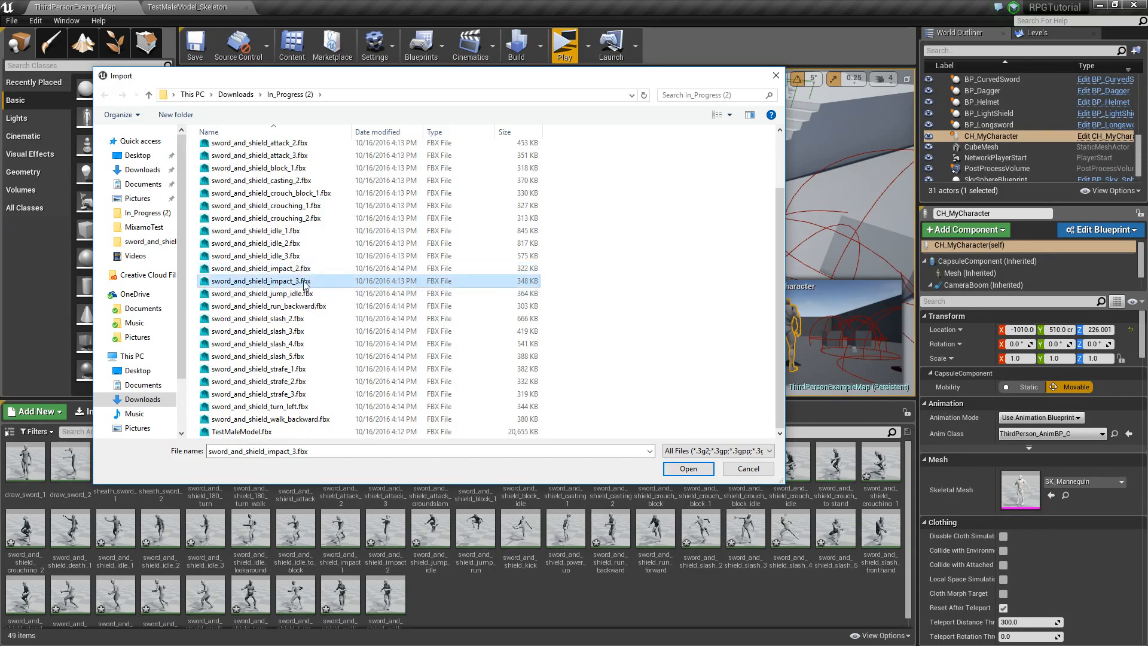
Step: Import sword_and_shield_impact_3.fbx with TestMaleModel_Skeleton as the skeleton and save all modified content
click(694, 471)
click(637, 329)
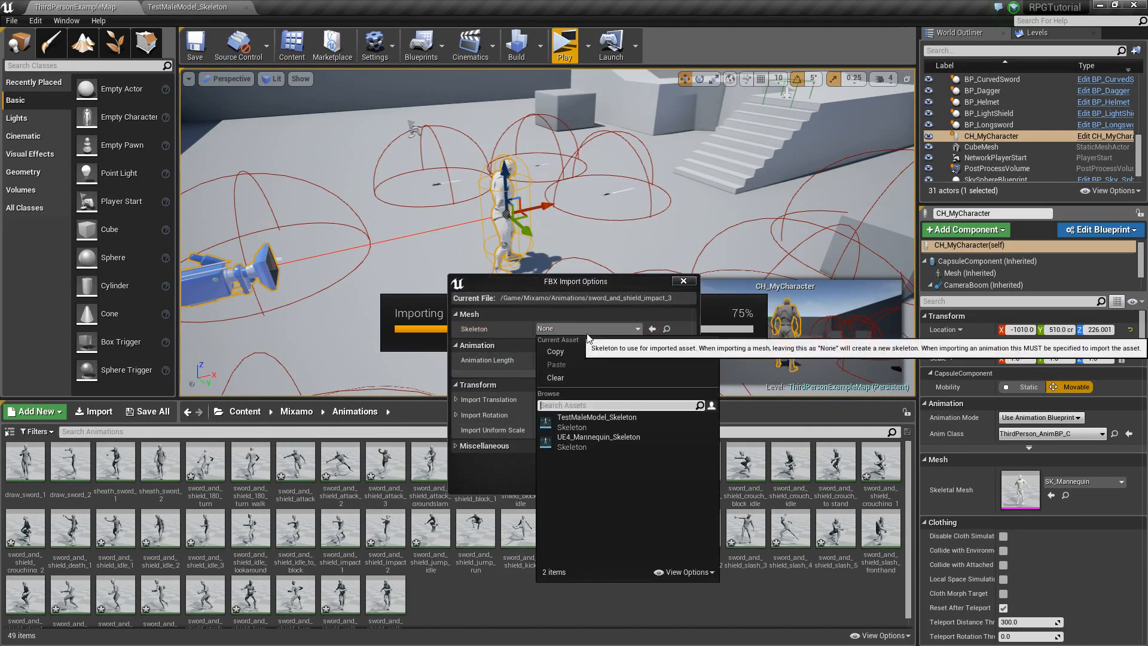
click(613, 424)
click(635, 462)
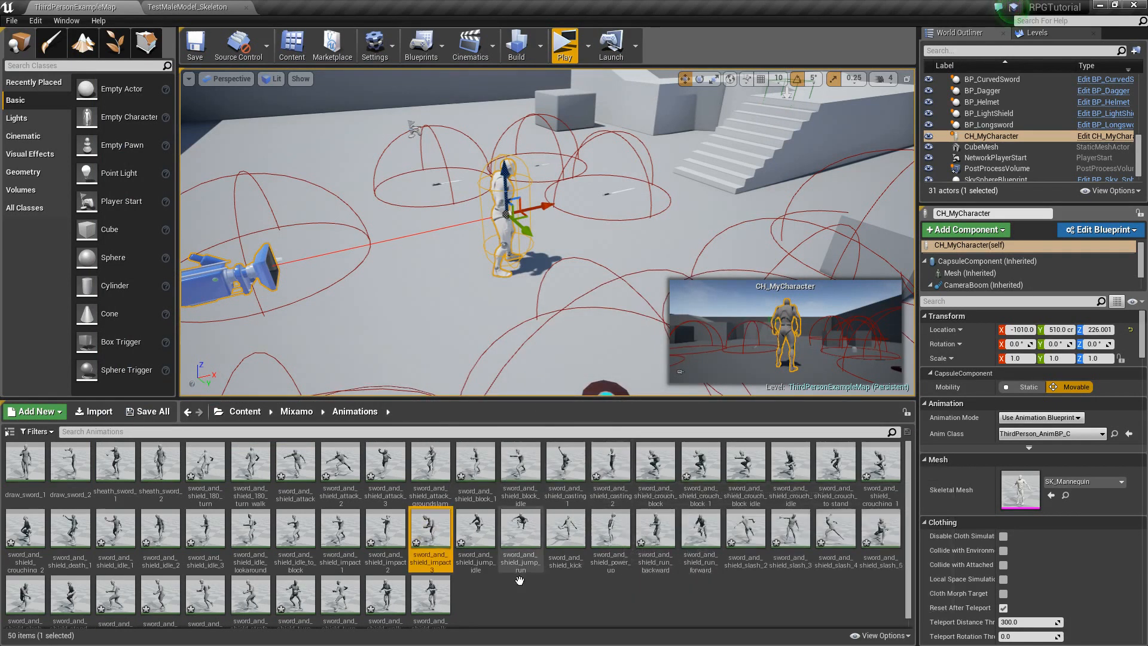
click(162, 411)
click(665, 443)
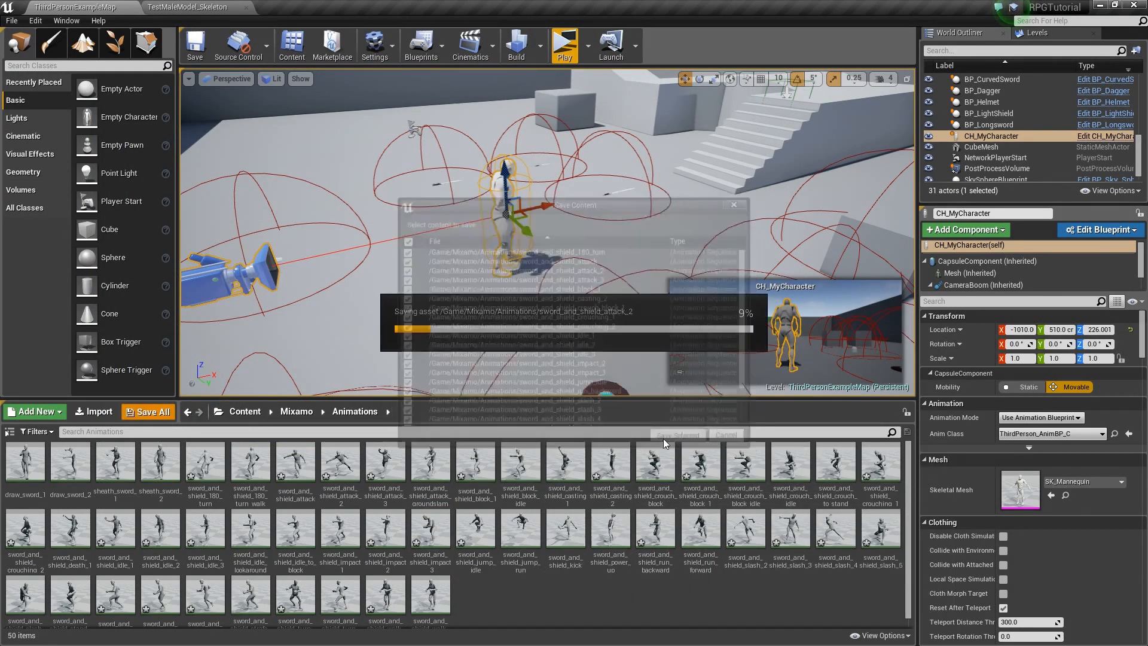
Step: Preview the sword_and_shield_180_turn animation and rename it as sword_and_shield_180_turn_run
click(205, 470)
double_click(206, 470)
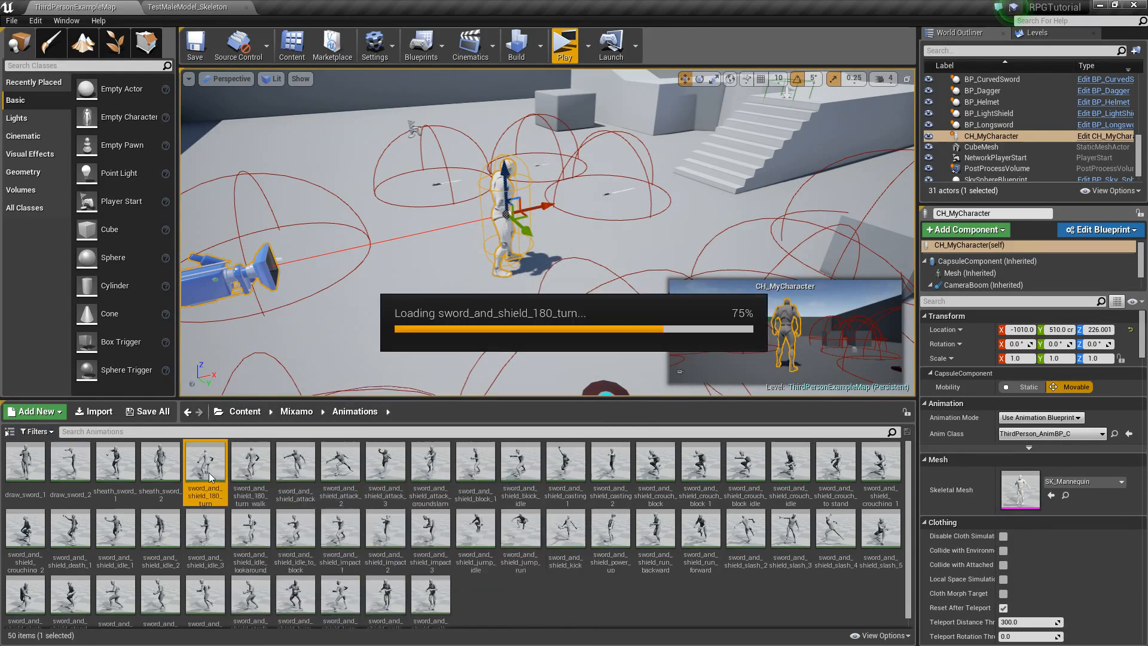
click(76, 7)
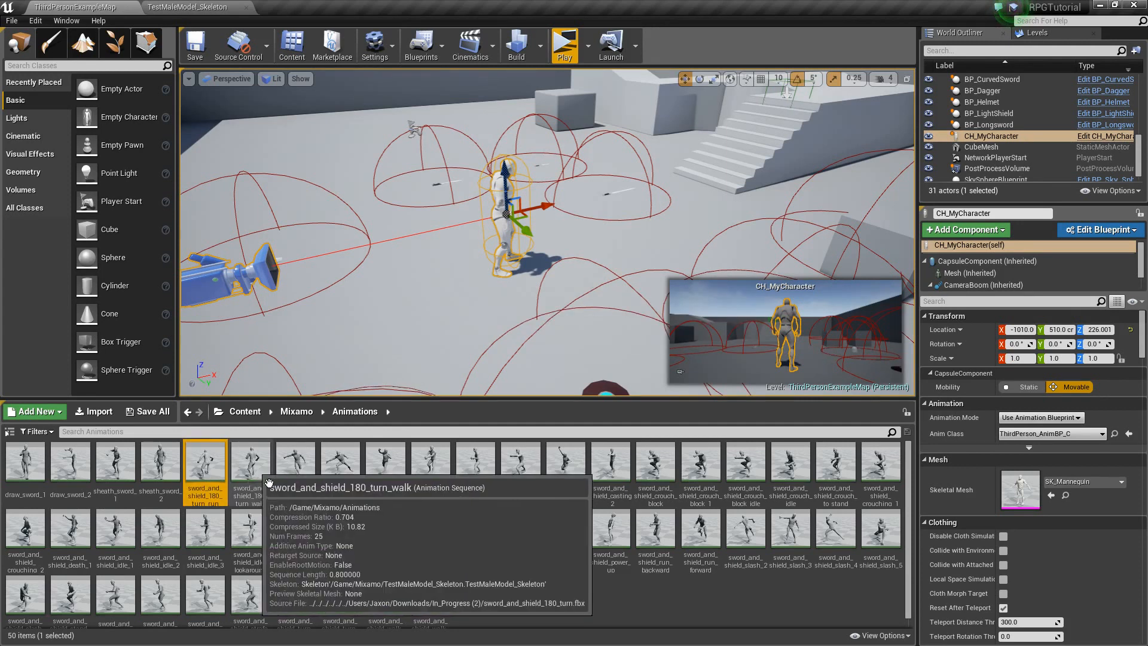
Step: Preview the sword_and_shield_attack animation and rename it as sword_and_shield_attack_moving
double_click(313, 478)
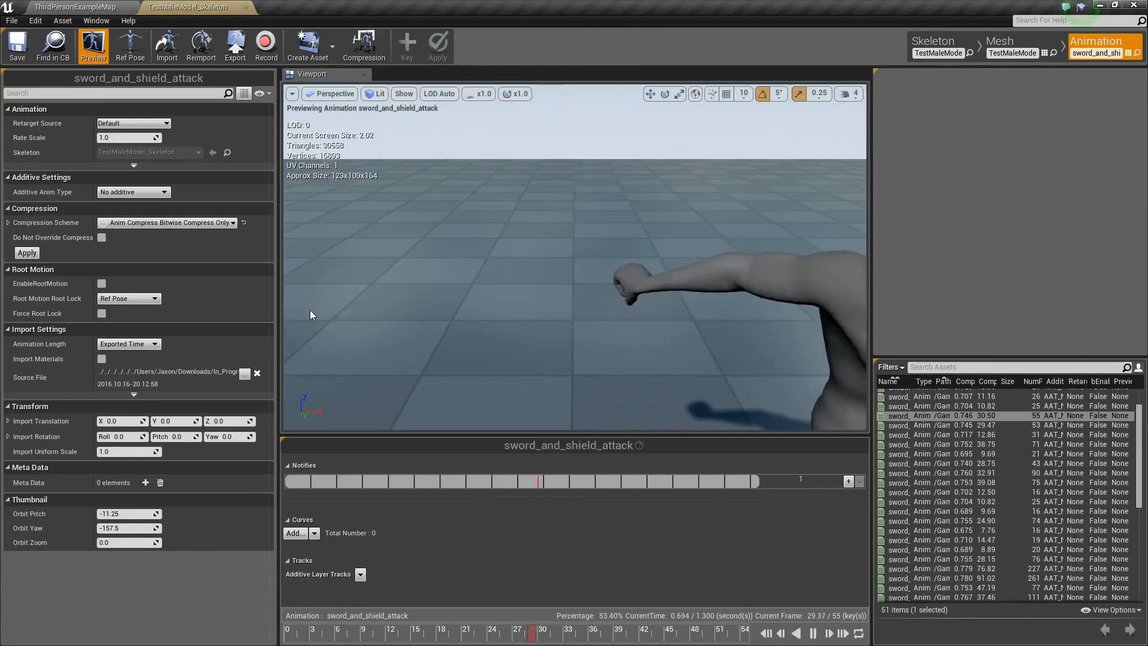
click(76, 7)
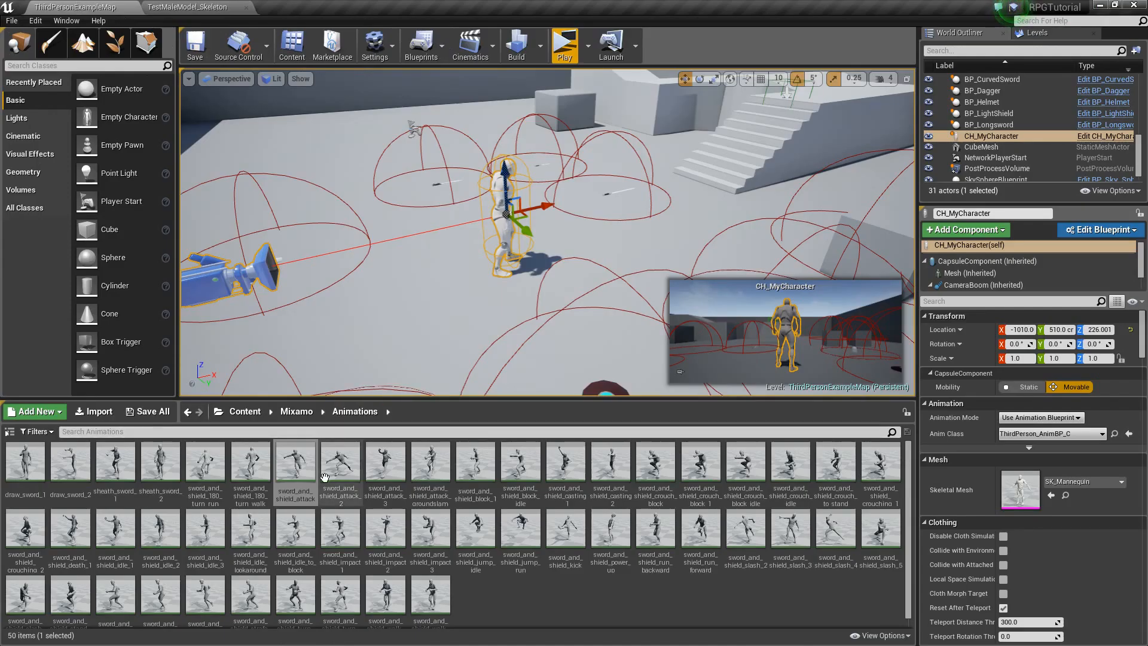
click(306, 480)
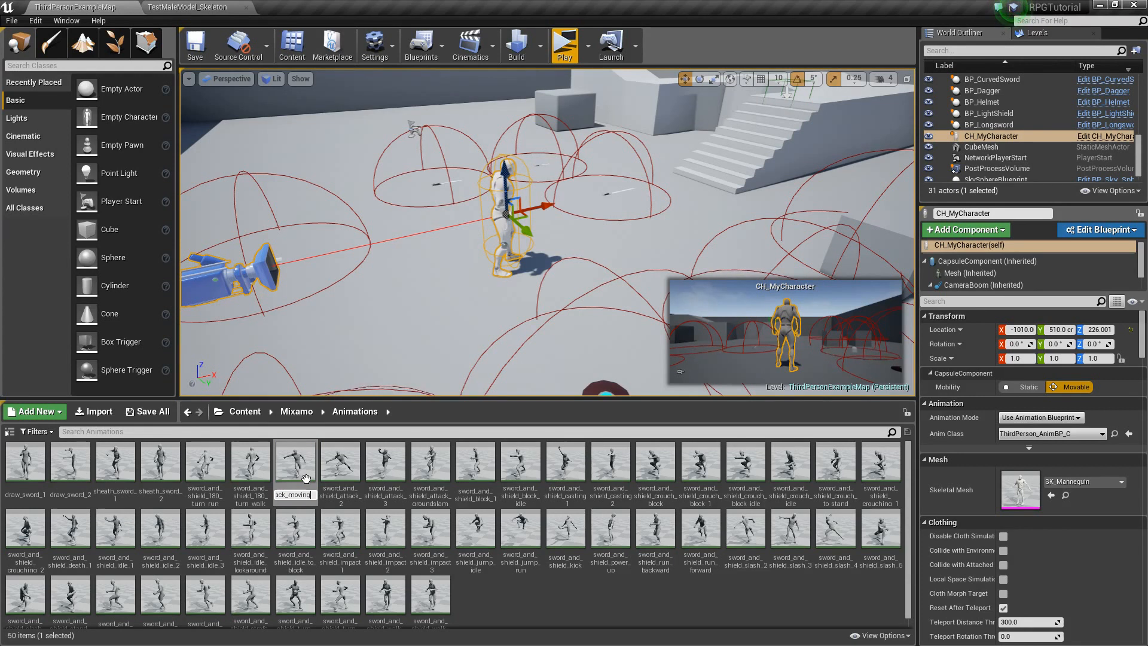
key(Return)
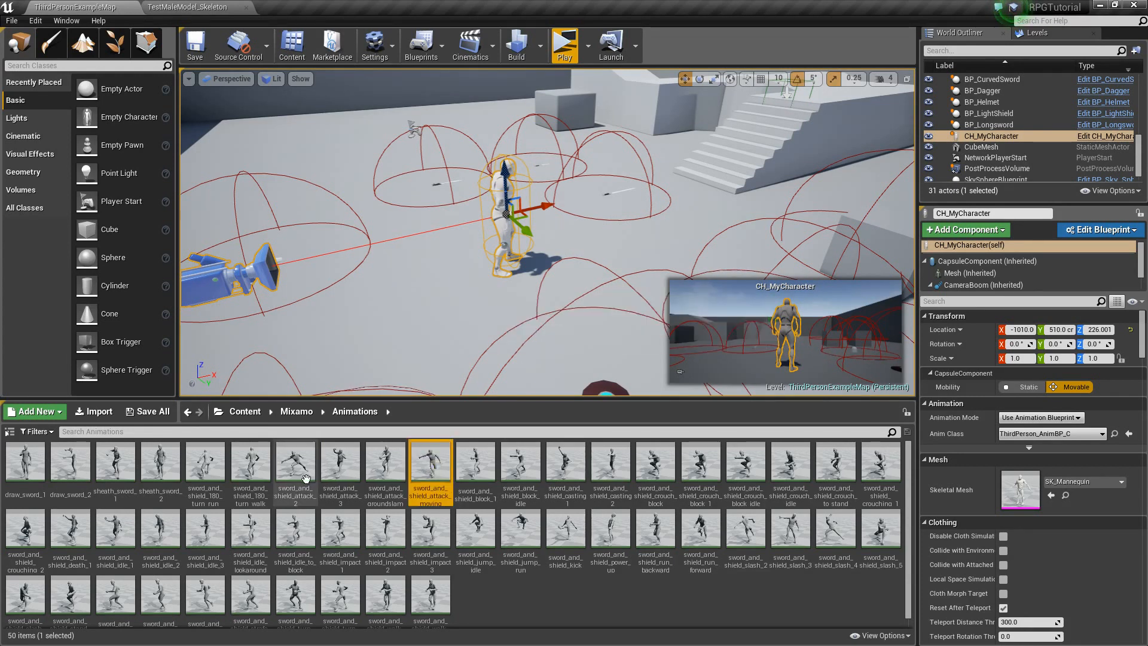
Step: Preview the sword_and_shield_attack_2 animation and rename it as sword_and_shield_attack_twohandedspin
double_click(295, 469)
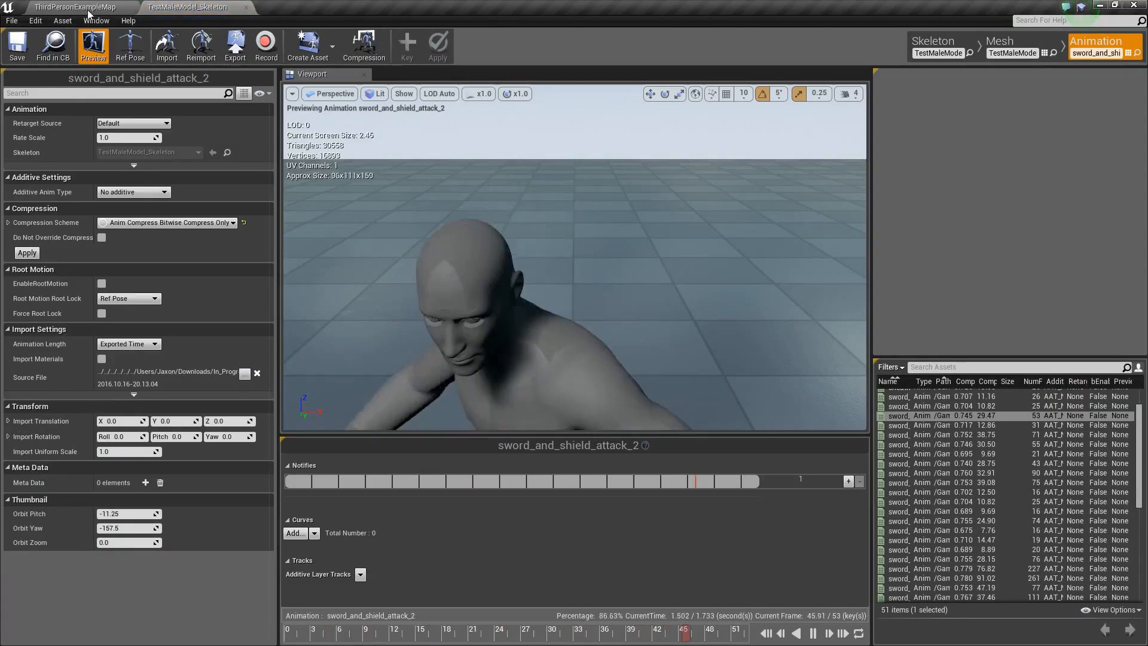
click(83, 7)
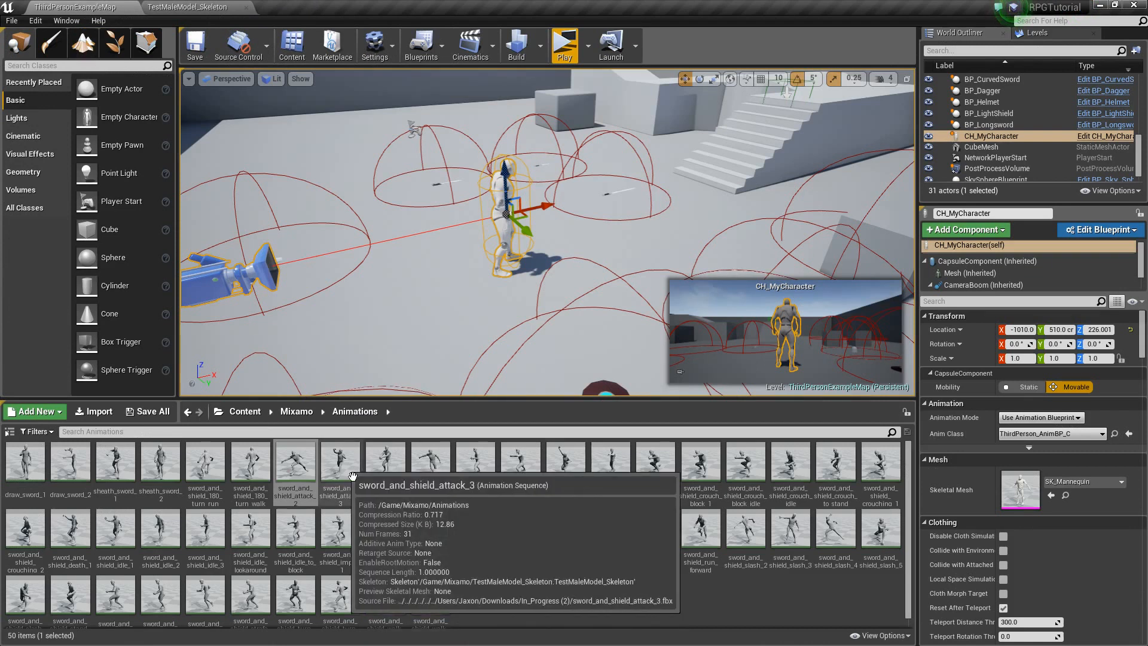
key(F2)
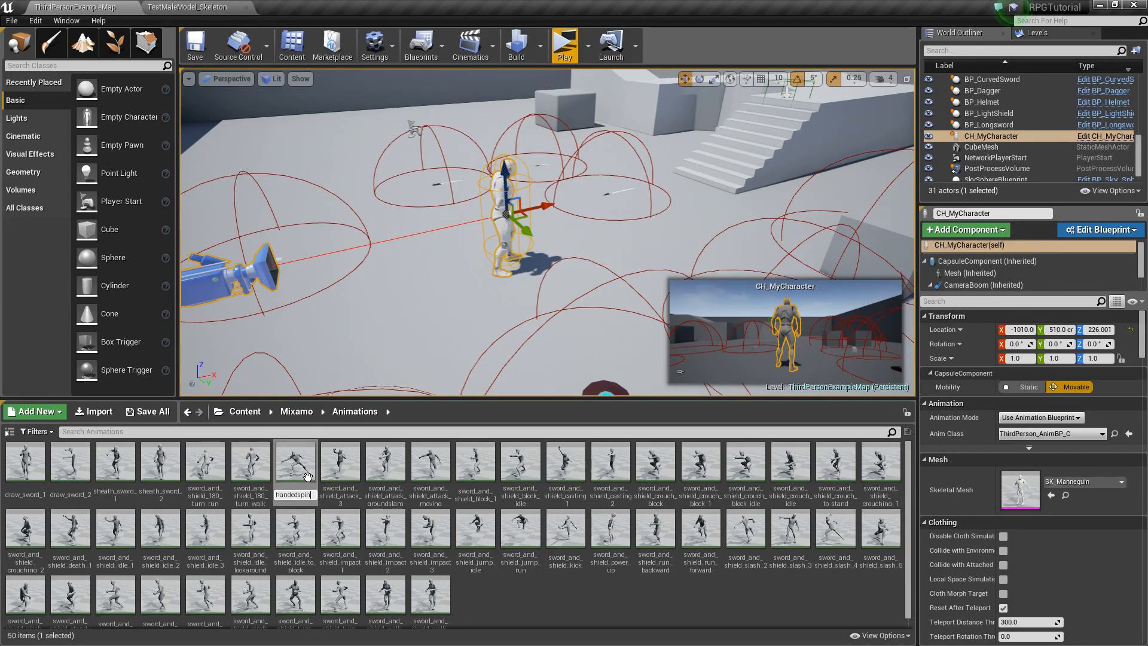
key(Return)
Step: Preview the sword_and_shield_attack_3 animation and rename it as sword_and_shield_attack_shieldhit
double_click(300, 469)
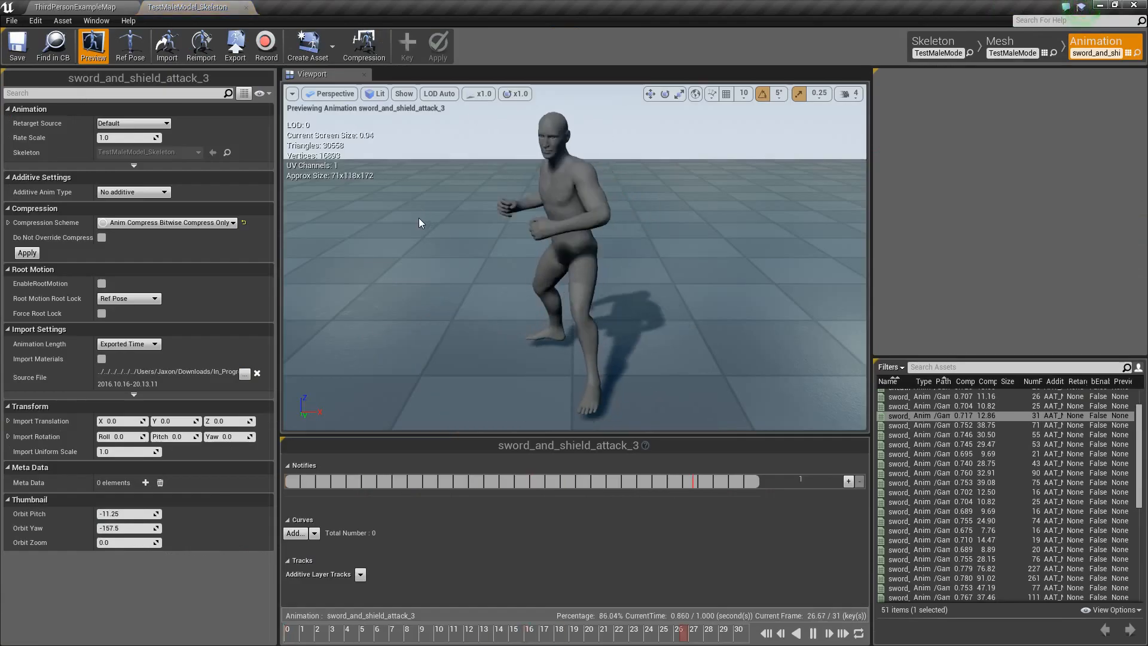
click(84, 7)
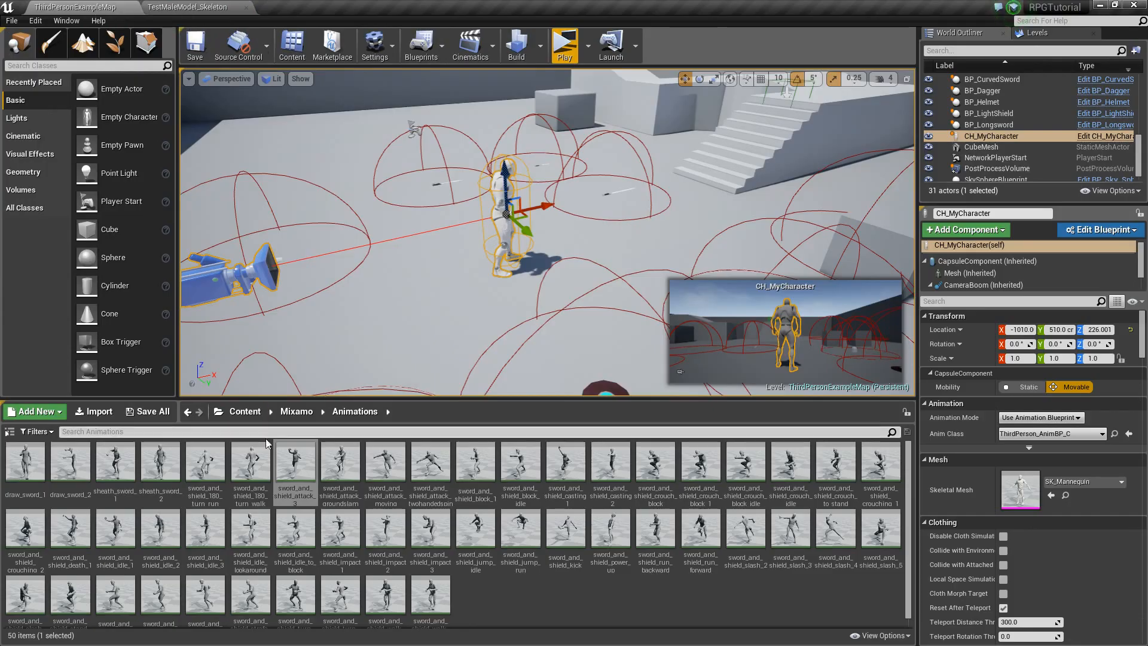
click(304, 474)
key(F2)
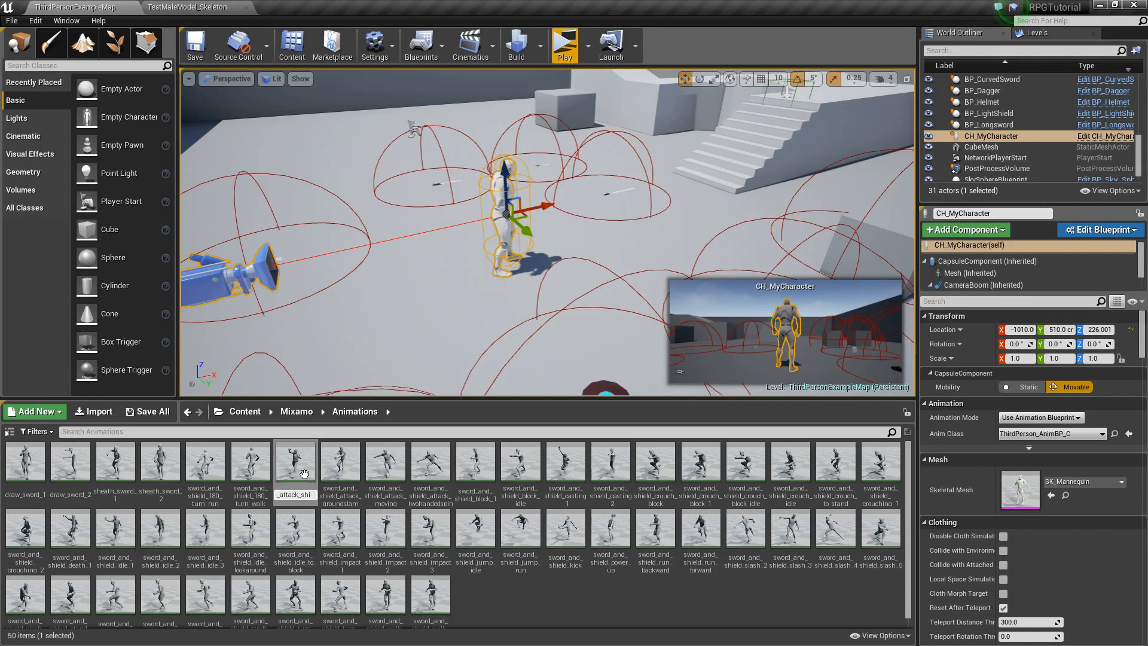
key(Return)
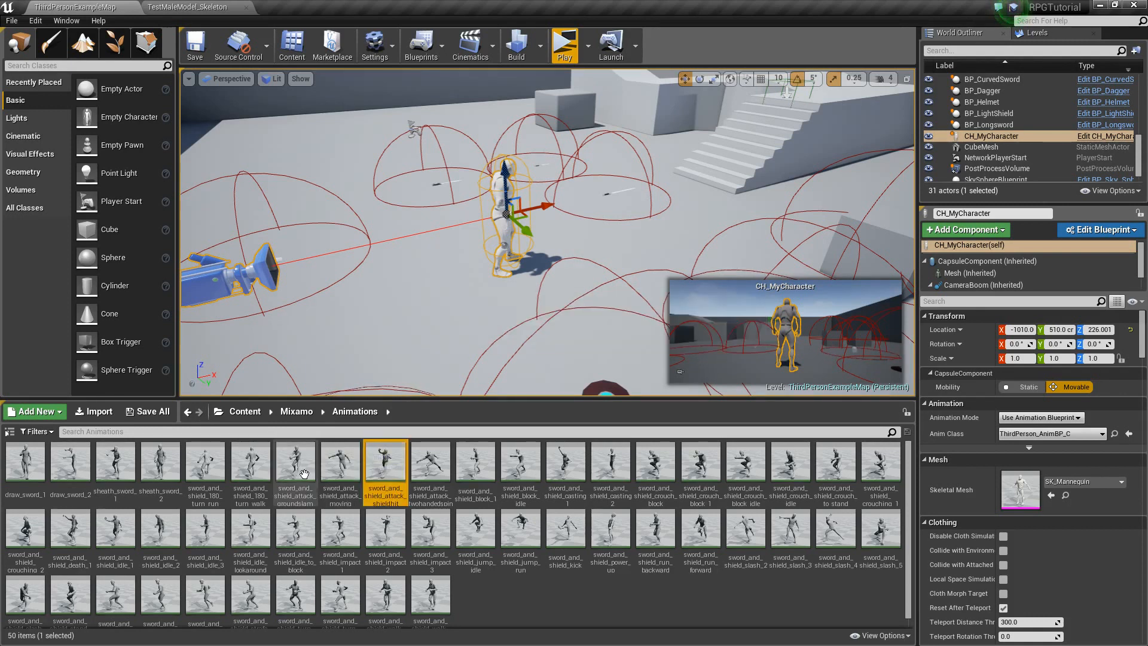
Step: Preview the groundslam attack, then preview sword_and_shield_block_1 and rename it as sword_and_shield_block_to_idle
double_click(295, 464)
click(246, 7)
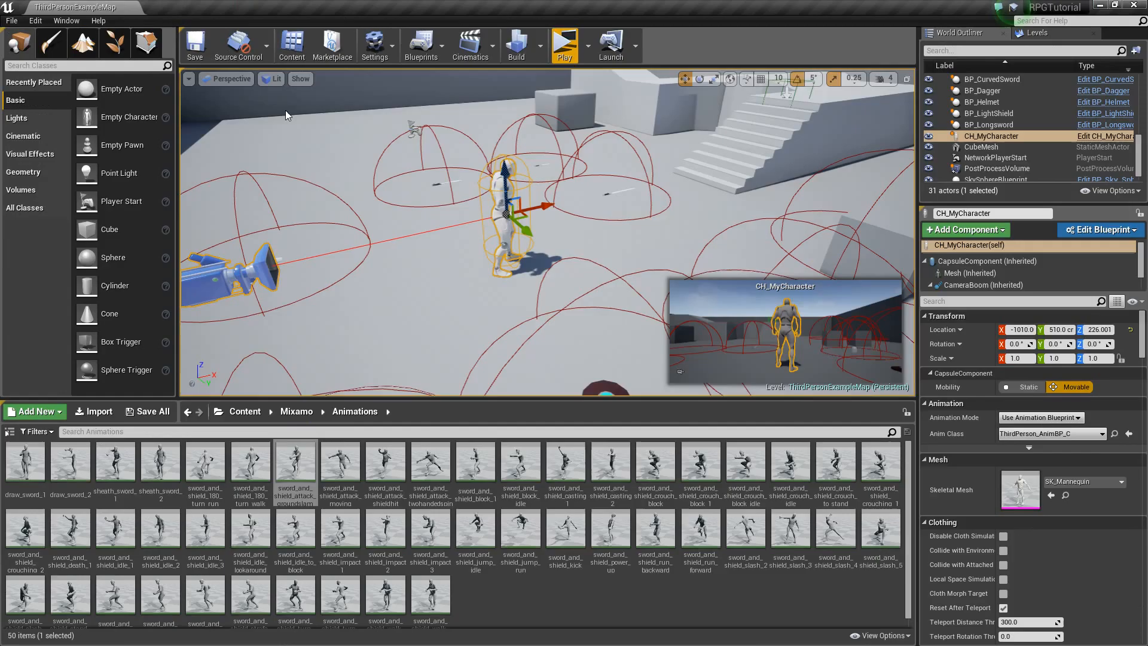
double_click(475, 465)
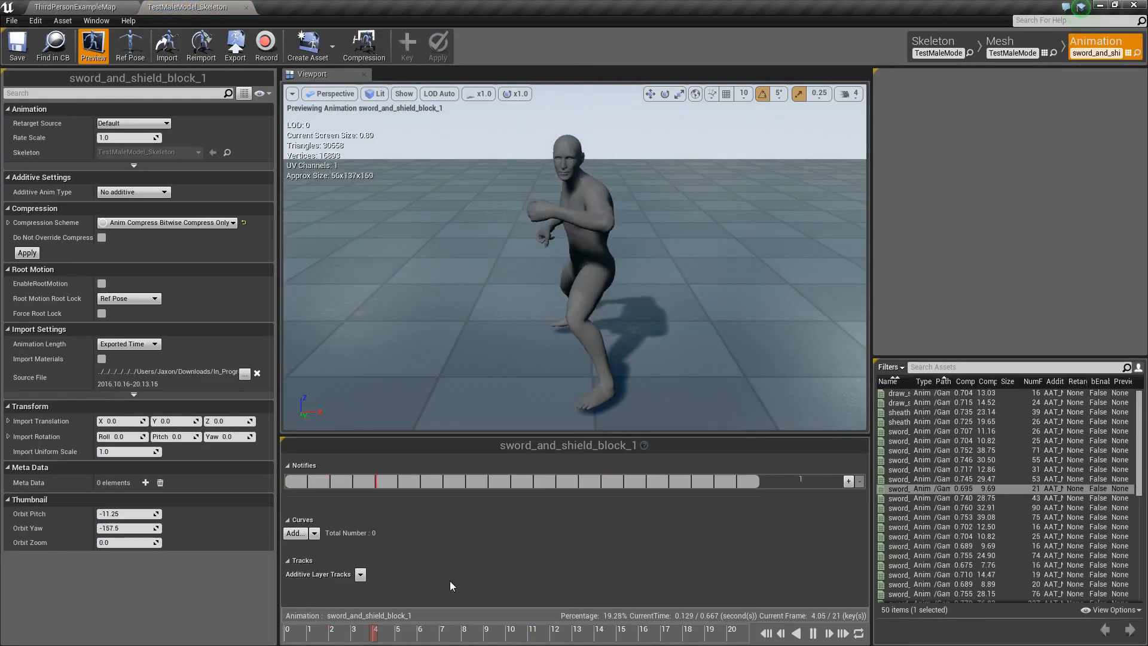
drag(311, 633, 273, 635)
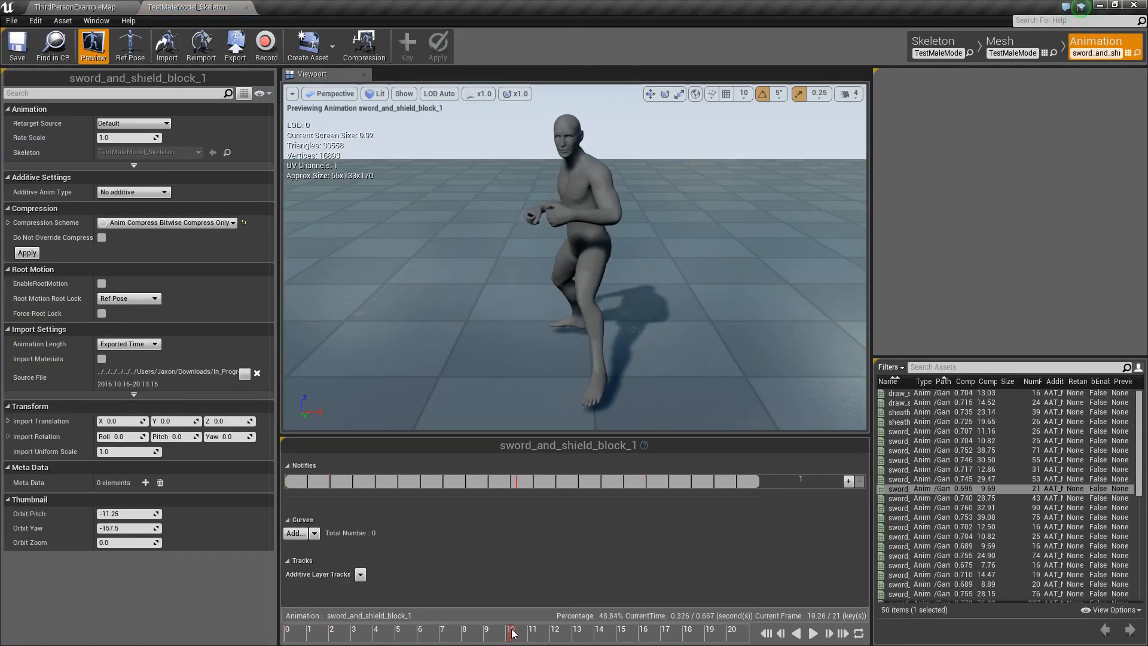
click(102, 8)
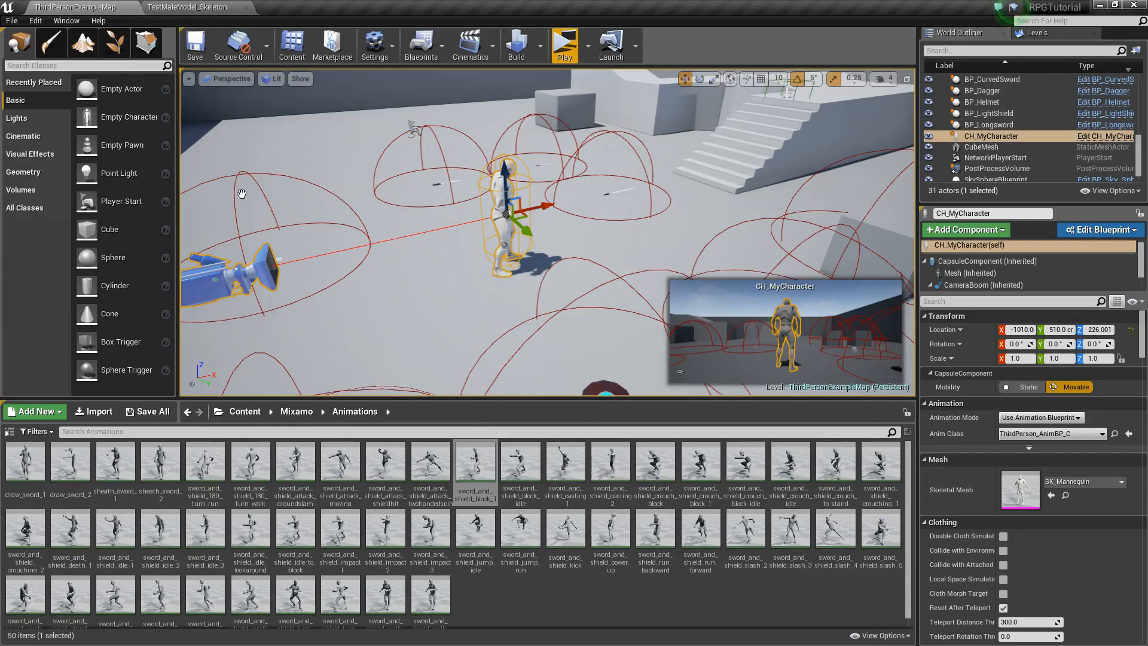
click(490, 477)
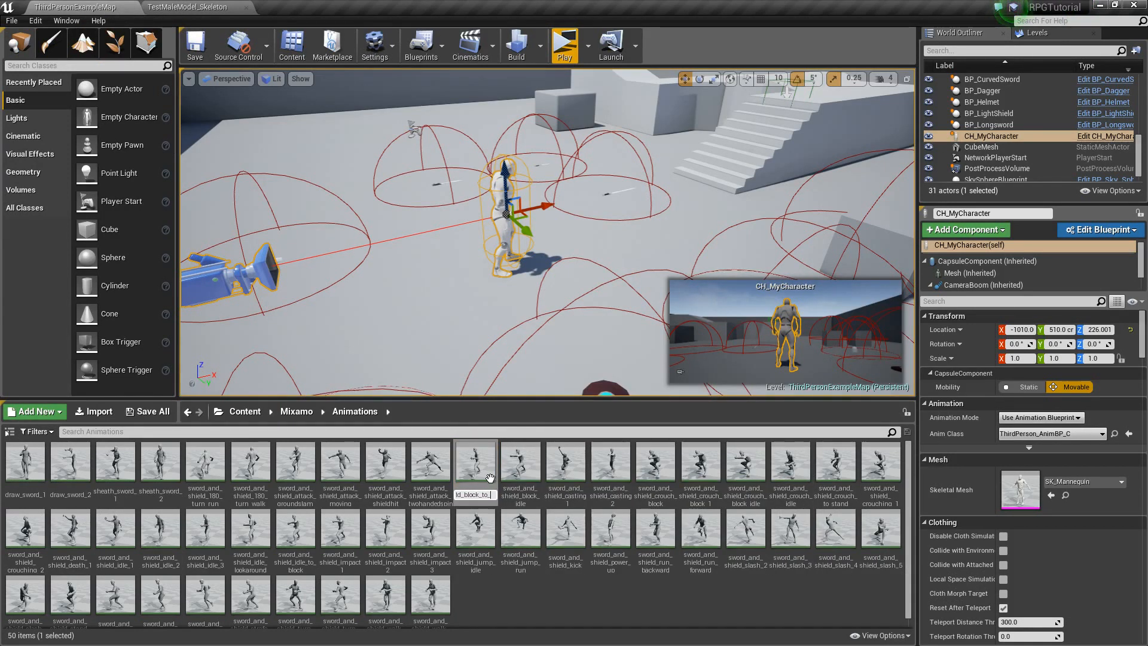
key(Return)
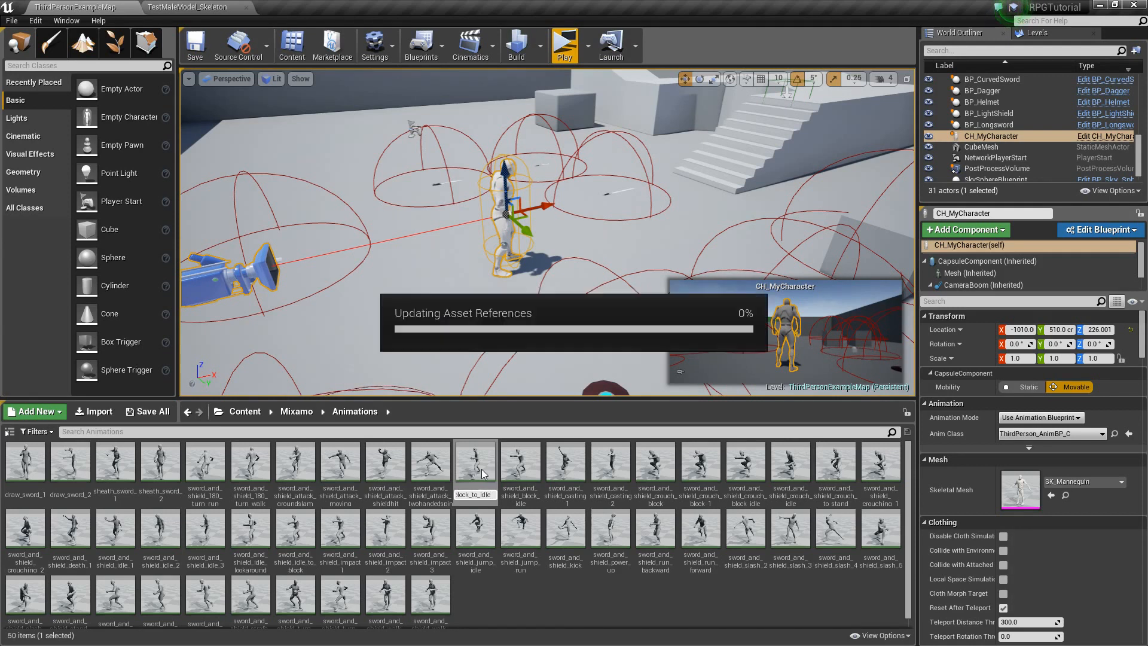
Step: Preview the sword_and_shield_block_idle and sword_and_shield_idle_to_block animations
double_click(489, 478)
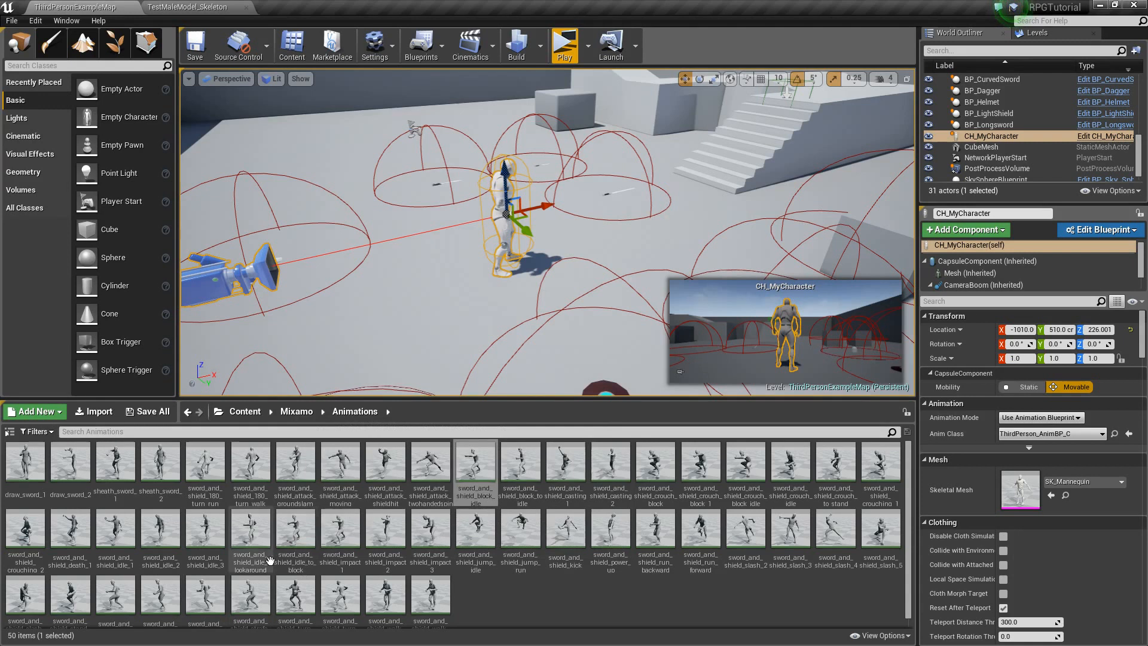
double_click(294, 534)
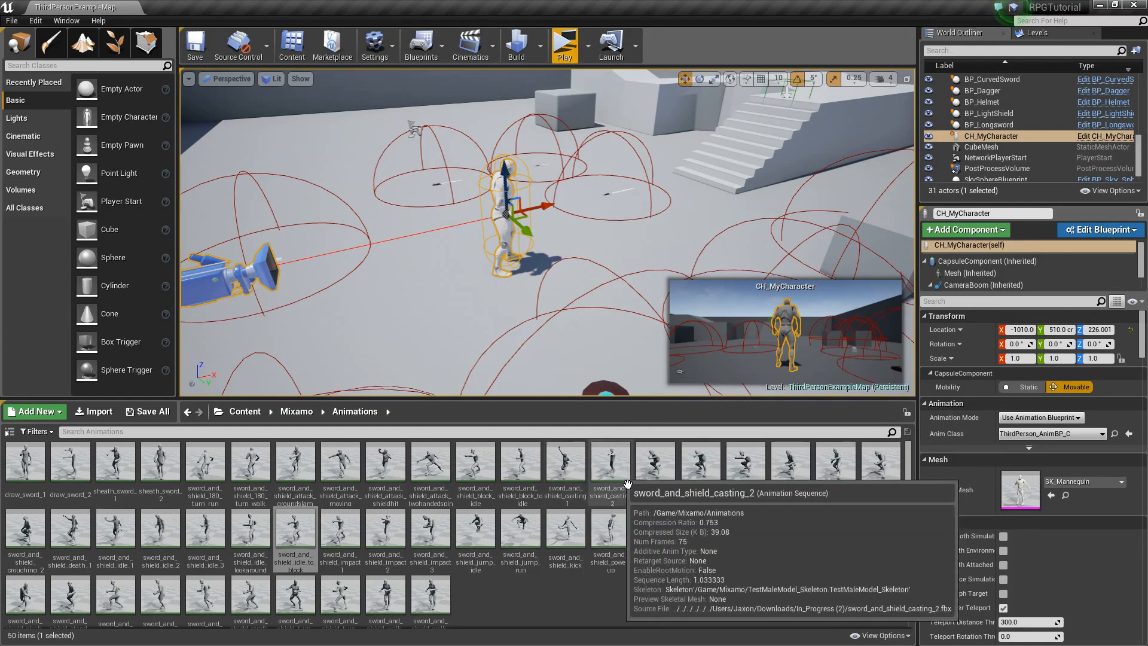
Step: Preview the sword_and_shield_crouch_block animation and rename it as sword_and_shield_crouch_to_block
double_click(657, 464)
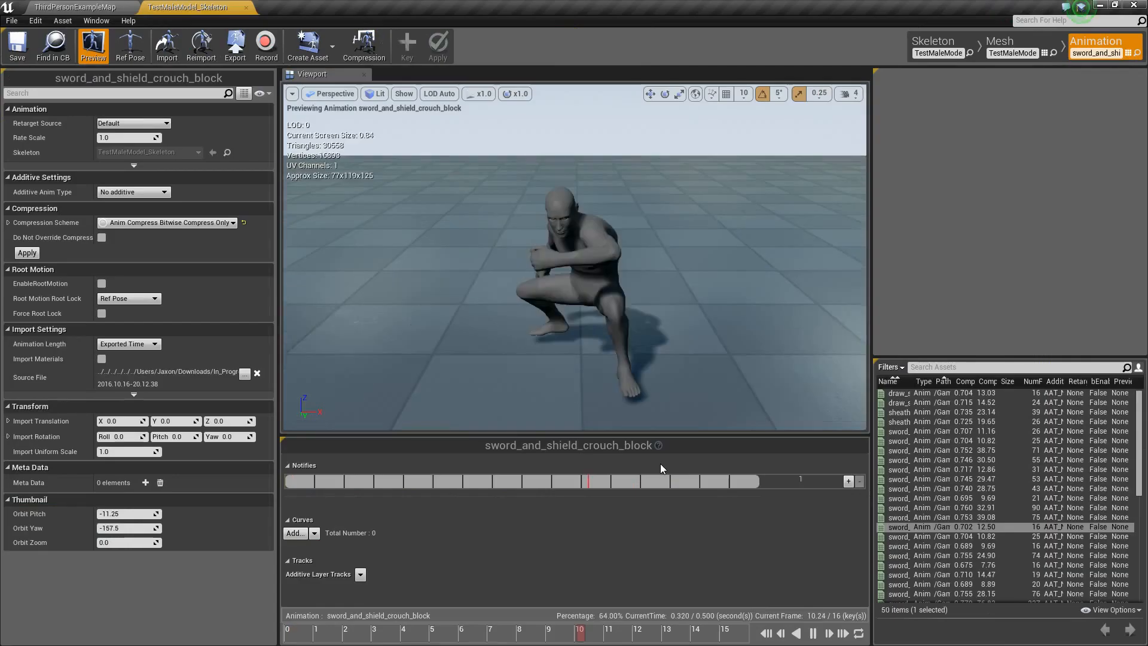
click(78, 7)
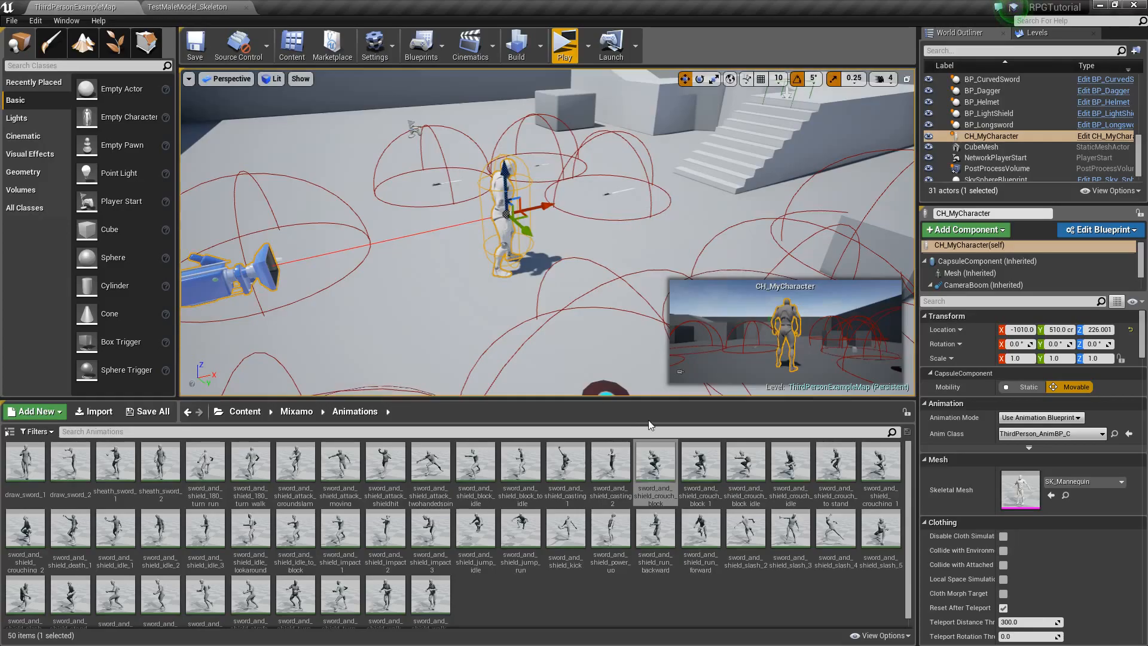
click(658, 482)
key(F2)
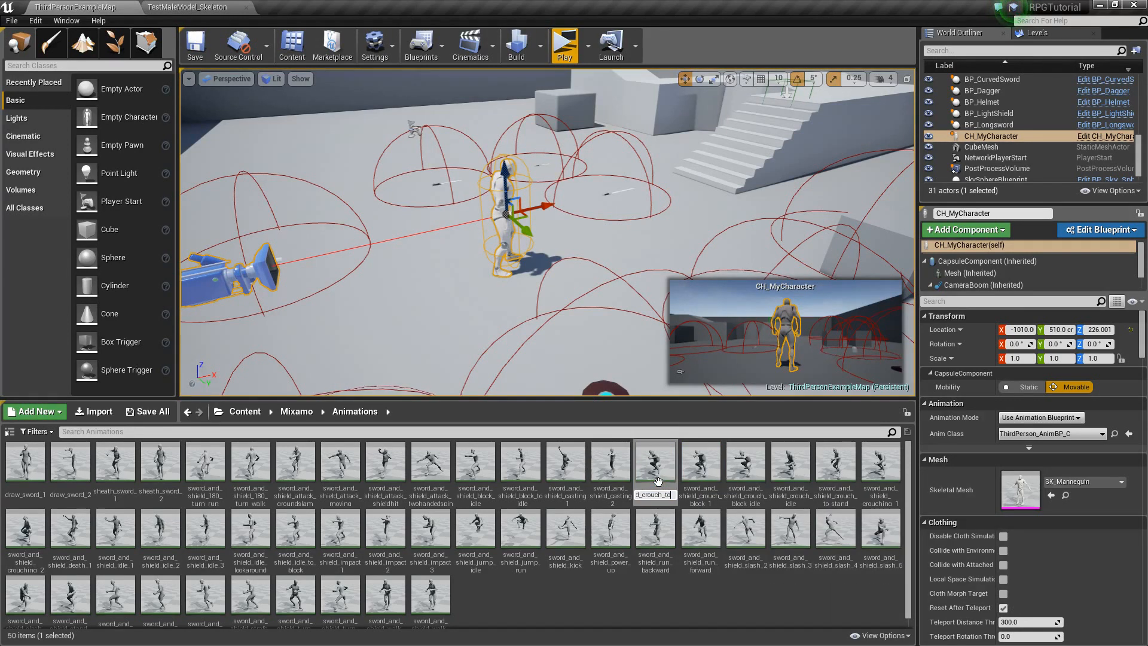
key(Return)
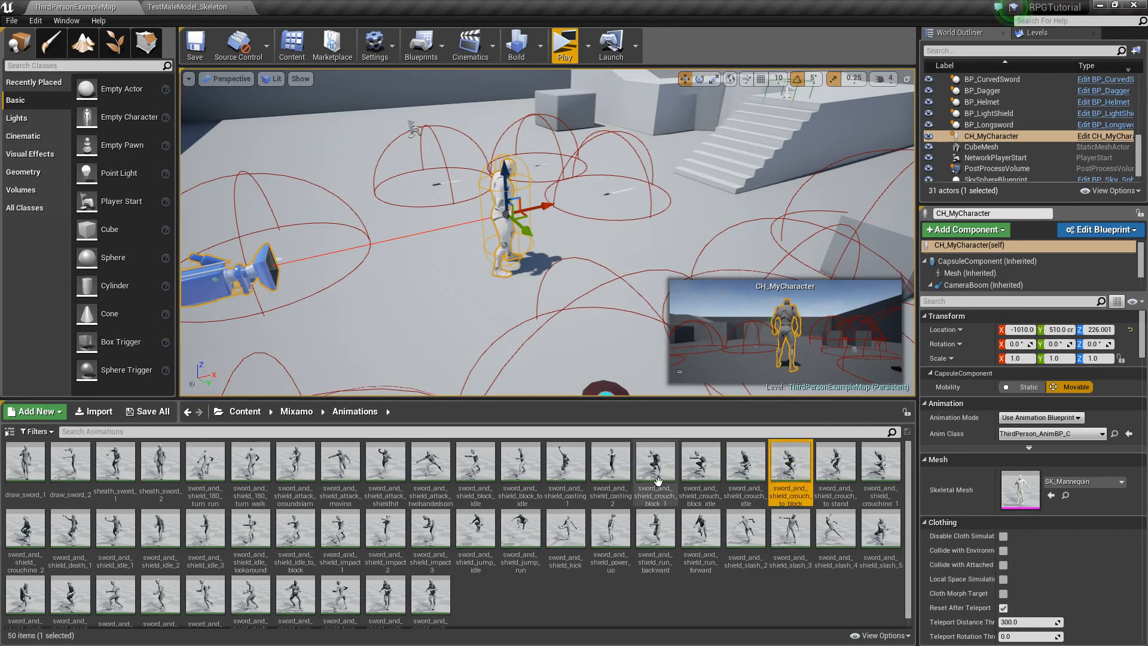
Step: Preview the sword_and_shield_crouch_block_1 animation and rename it as sword_and_shield_crouch_block_impact
double_click(658, 482)
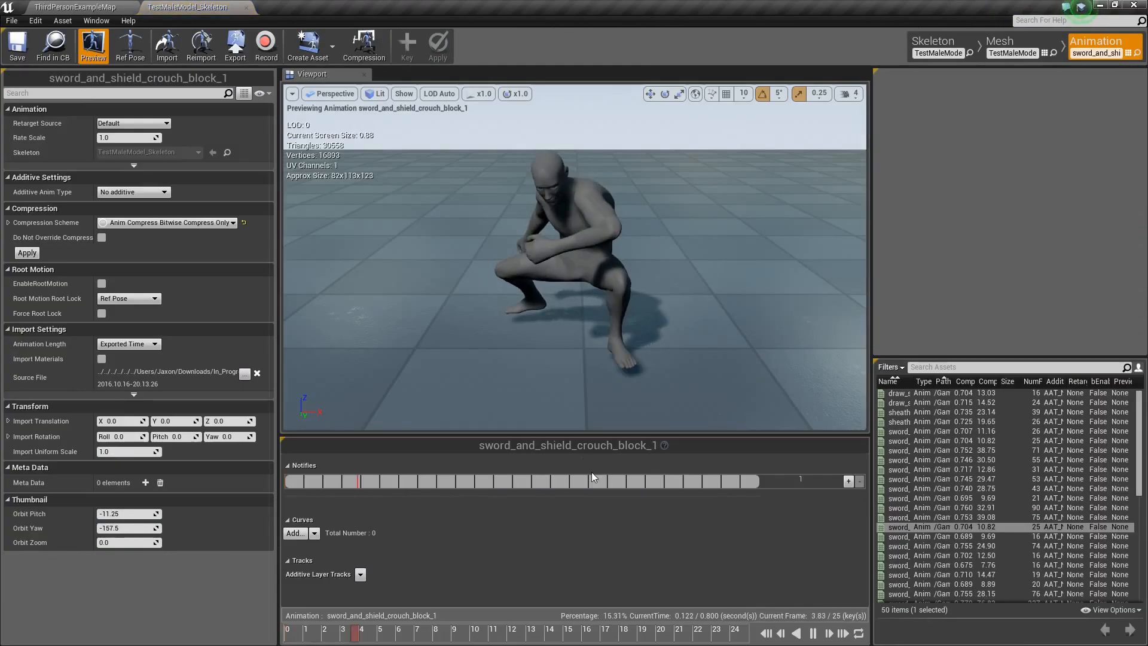
click(76, 6)
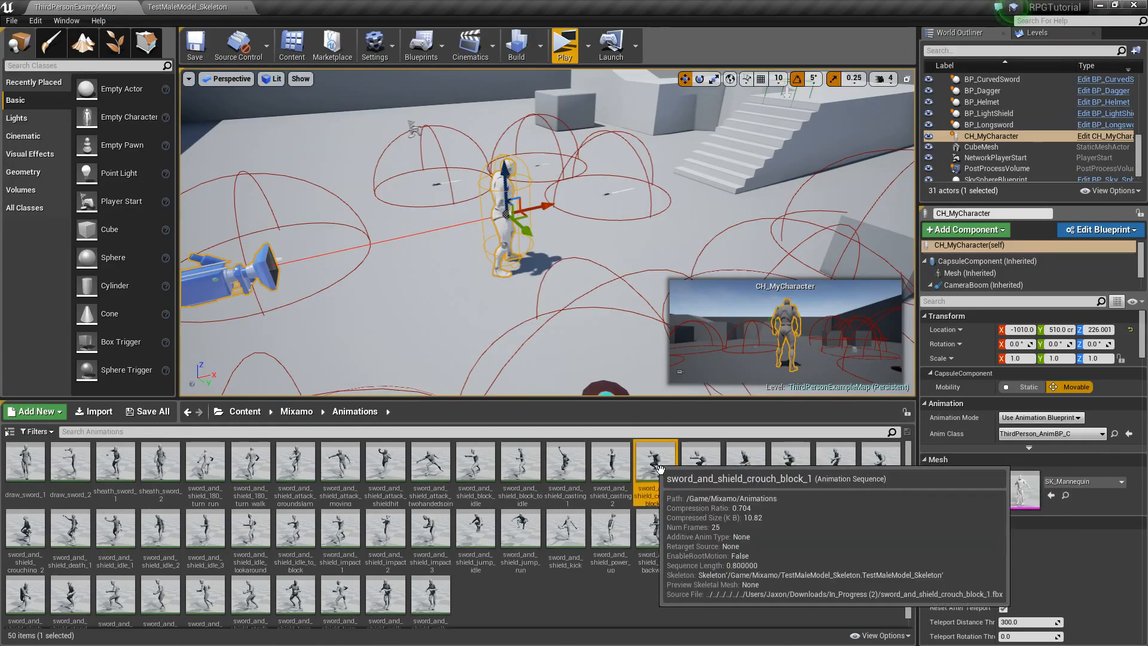
key(F2)
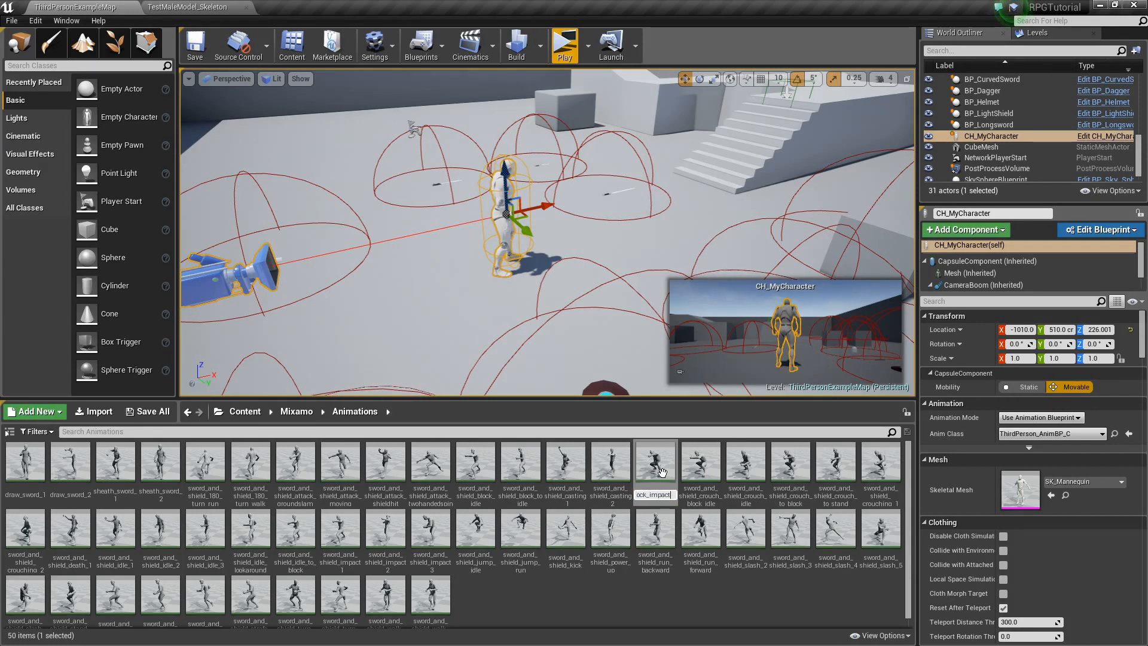
key(Return)
Step: Preview the sword_and_shield crouch_block_idle, crouch_idle, crouch_to_block and crouch_to_stand animations one after another to check their names
double_click(658, 469)
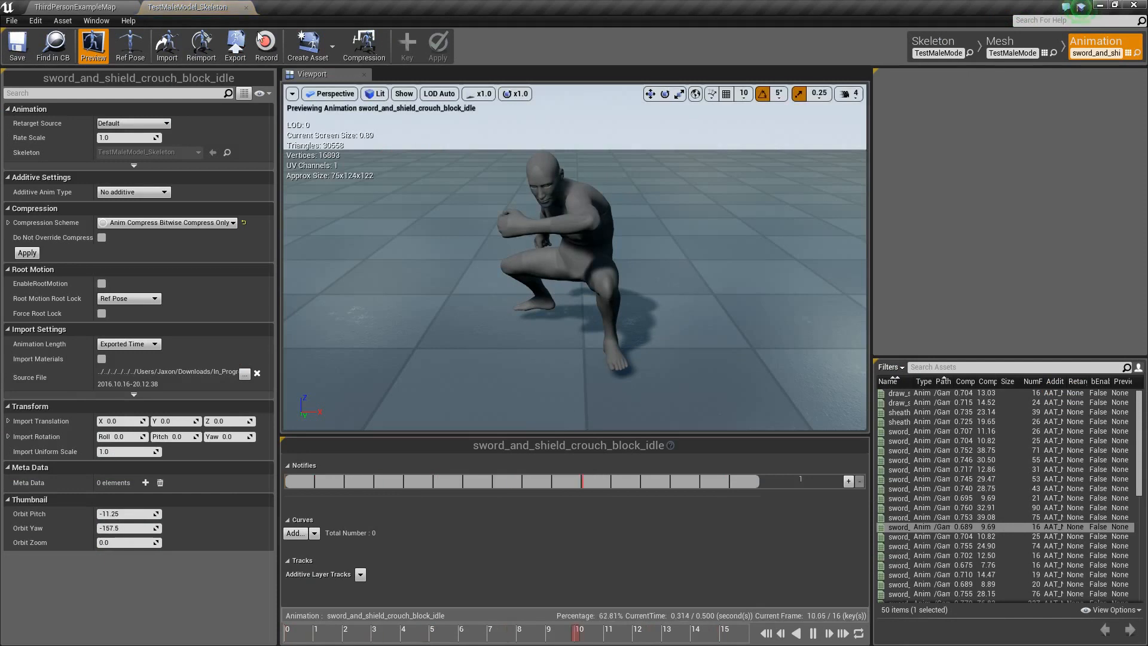
click(246, 8)
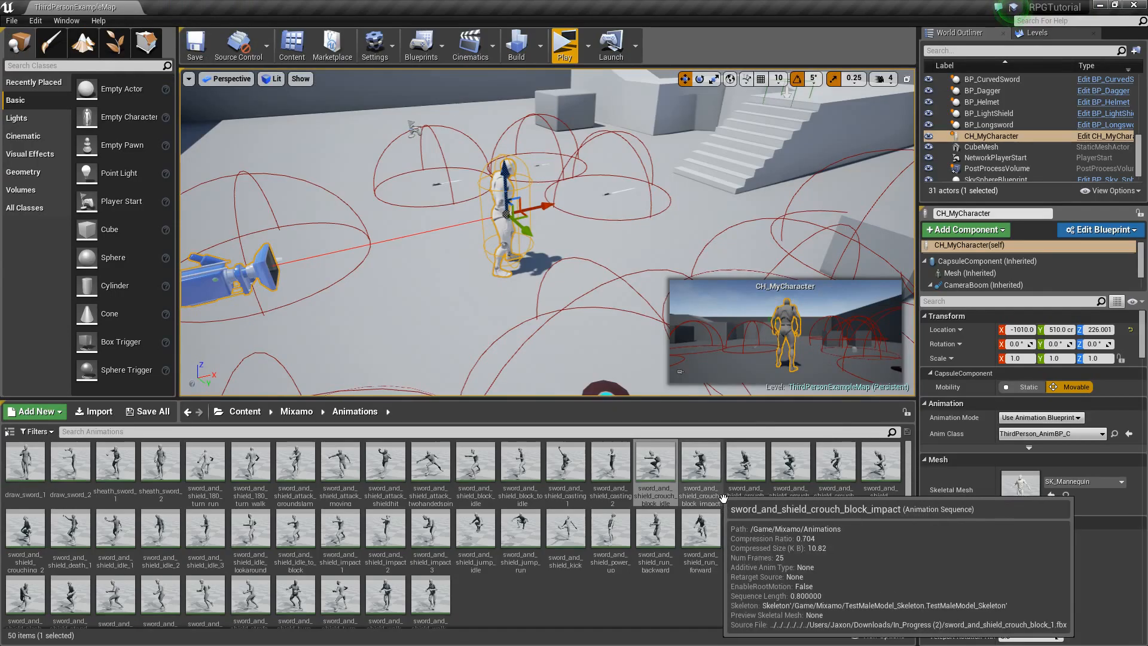
double_click(747, 466)
click(245, 8)
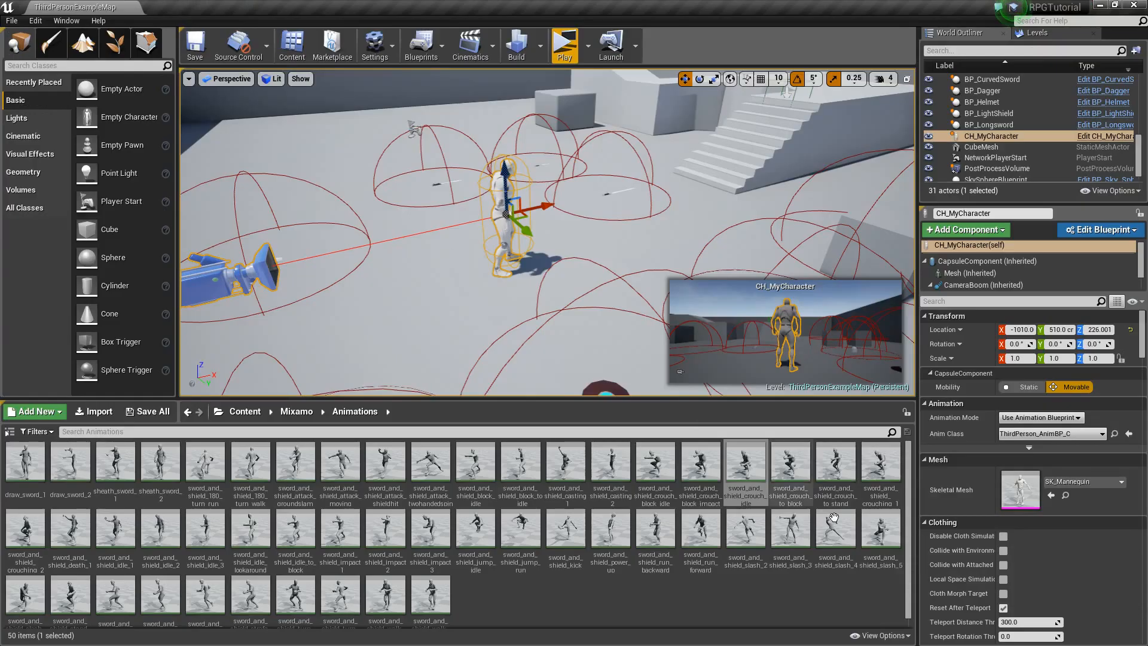
double_click(790, 464)
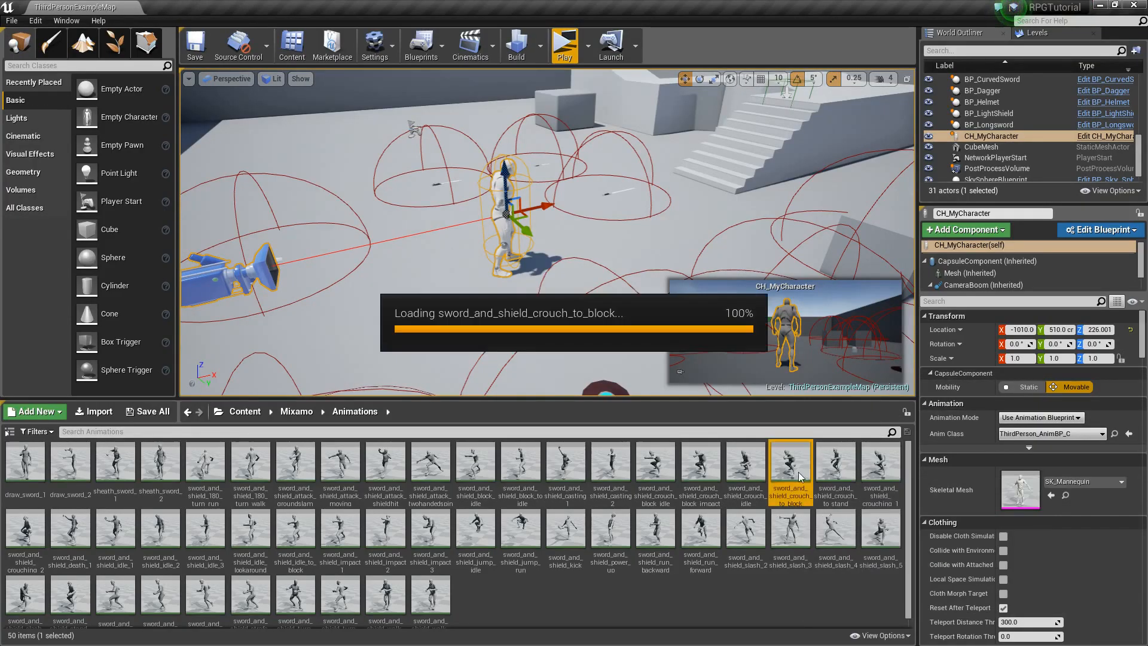
click(246, 8)
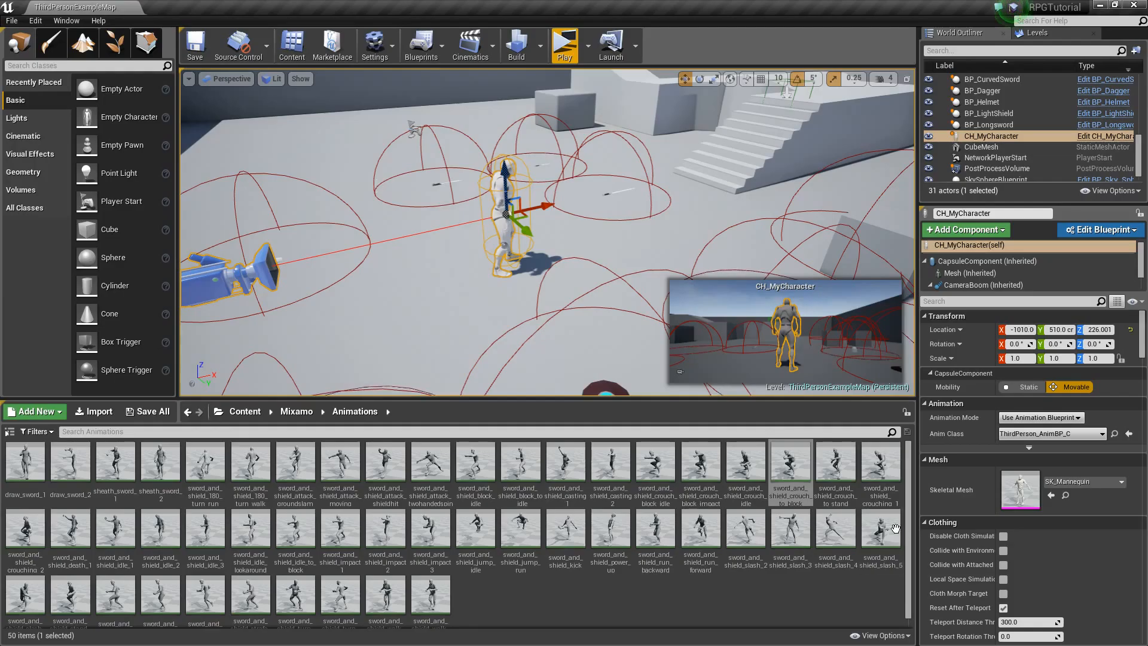
double_click(844, 473)
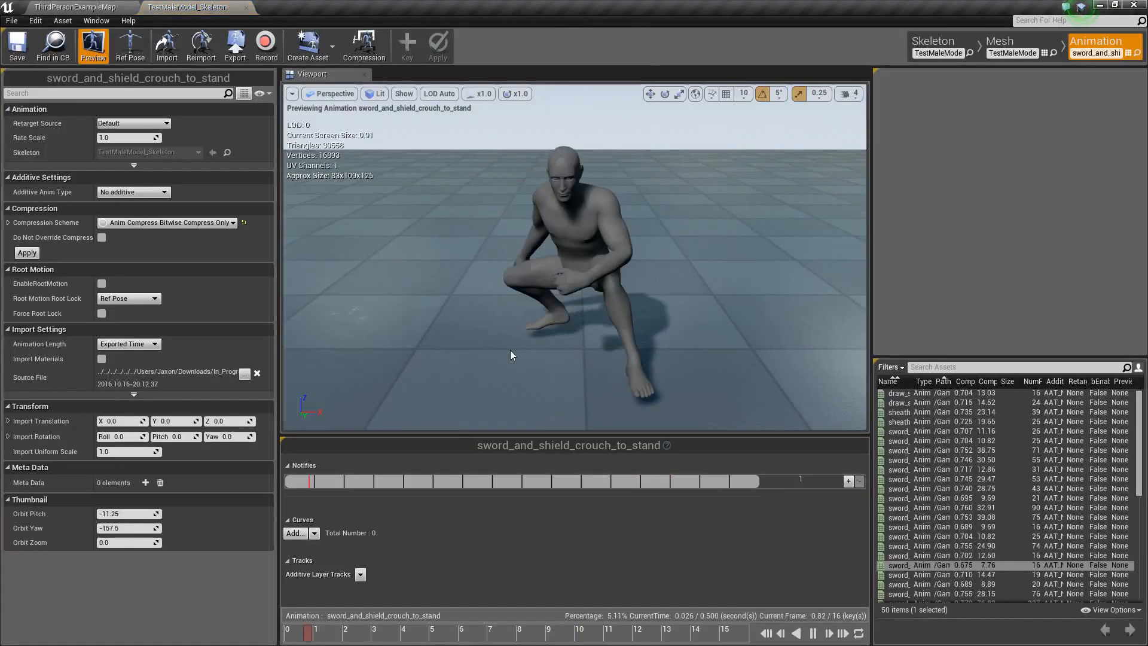
click(245, 8)
Step: Preview the sword_and_shield_crouching_1 animation through to its end and rename it as sword_and_shield_block_to_crouch
double_click(884, 469)
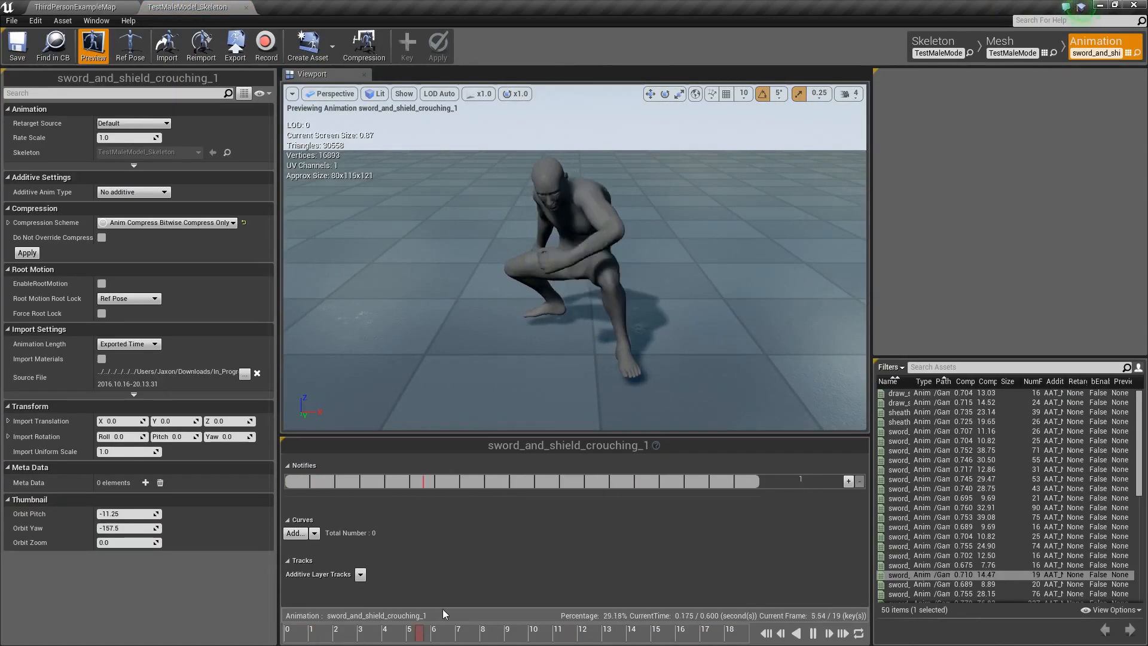
drag(439, 630, 746, 626)
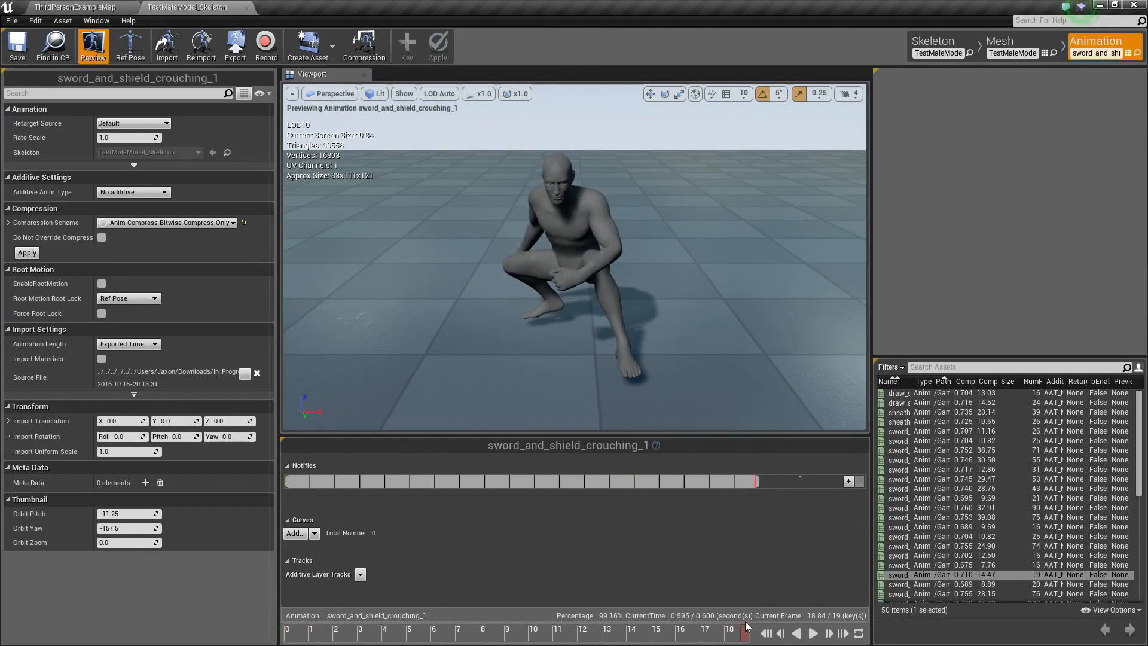
click(245, 7)
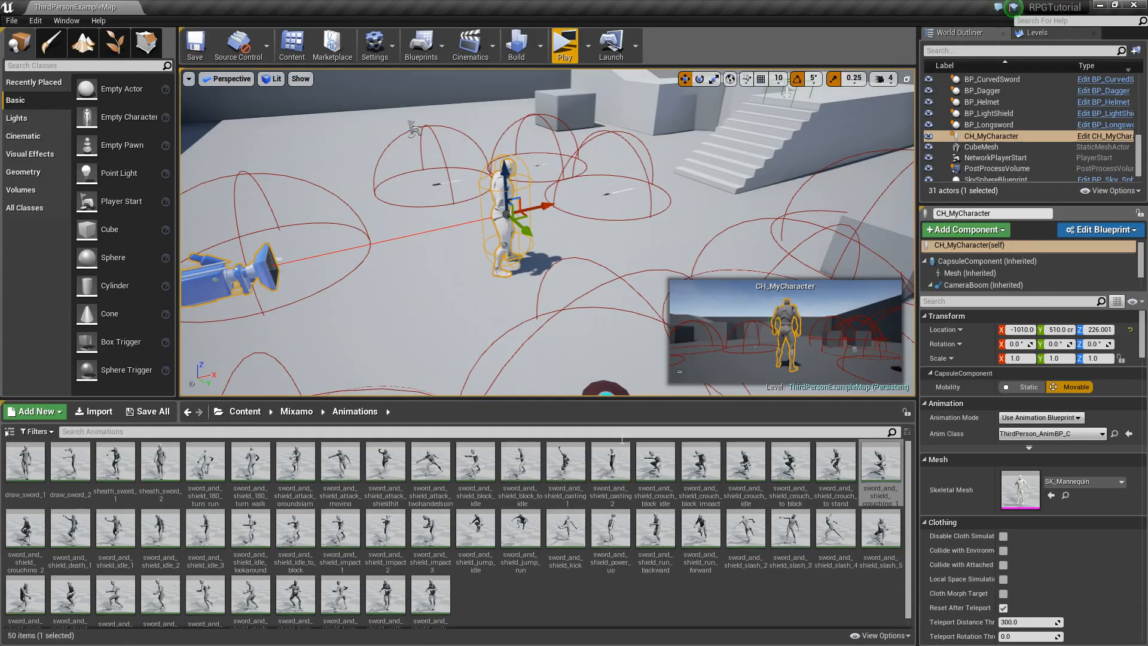
click(873, 496)
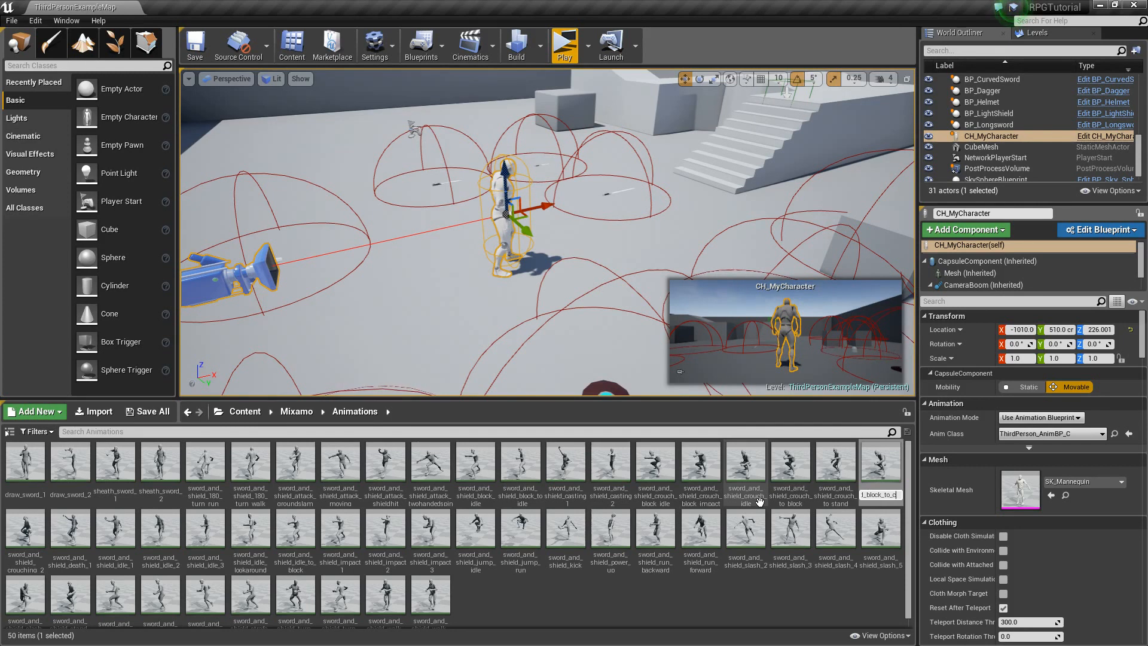
key(Return)
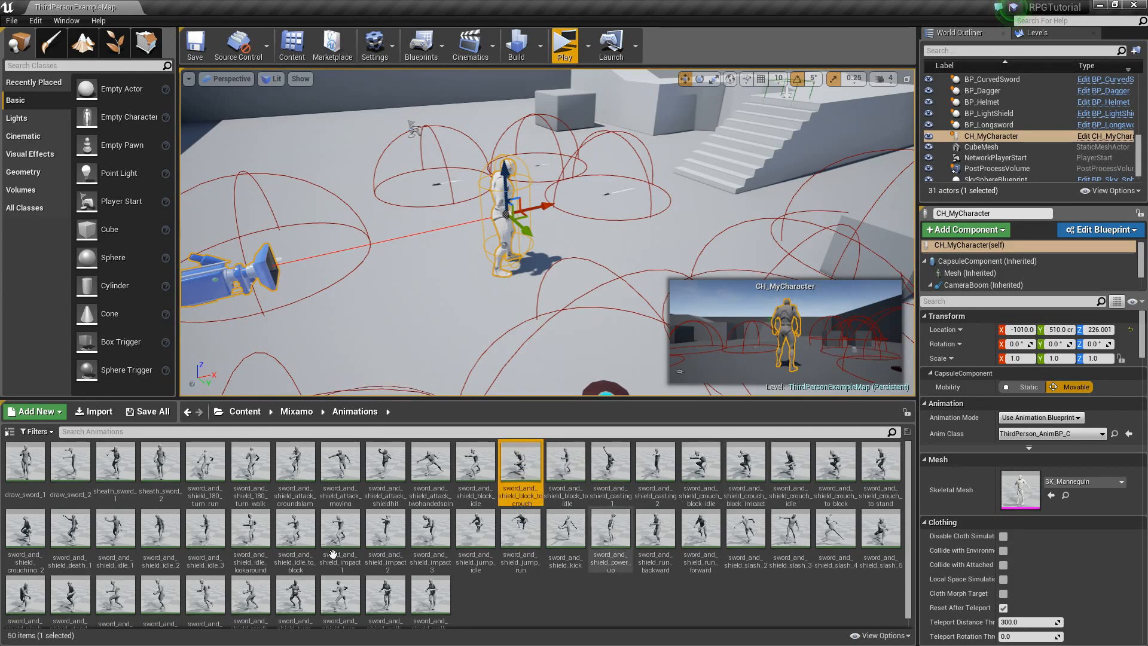
Step: Preview the sword_and_shield_crouching_2 animation and rename it as sword_and_shield_crouchingimpact
double_click(32, 540)
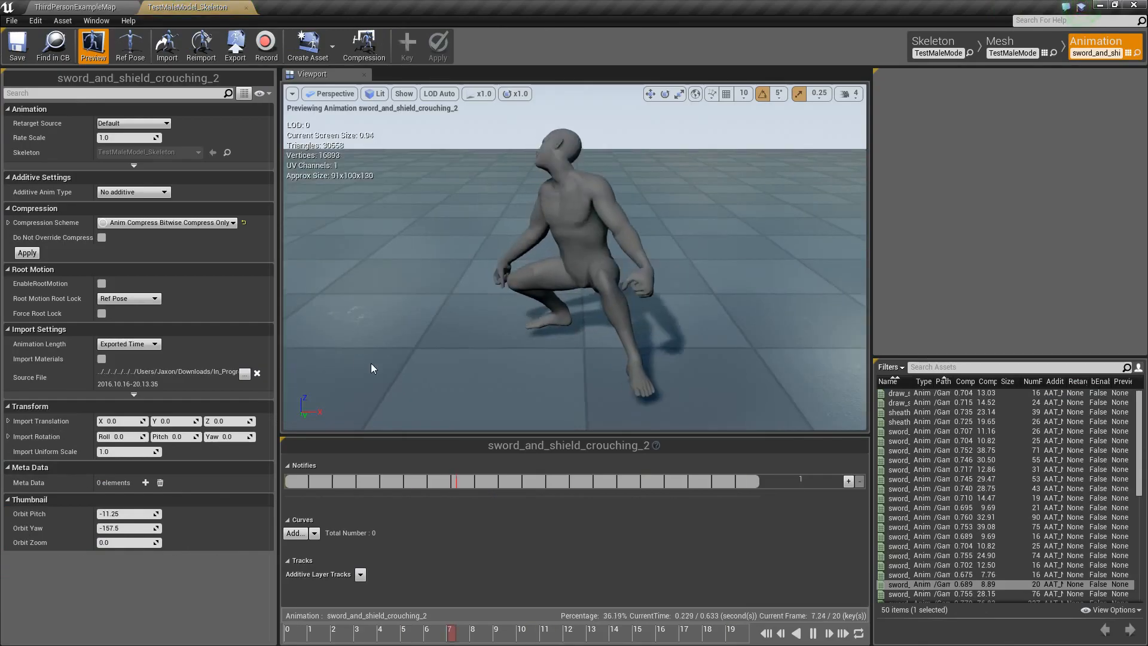
click(111, 7)
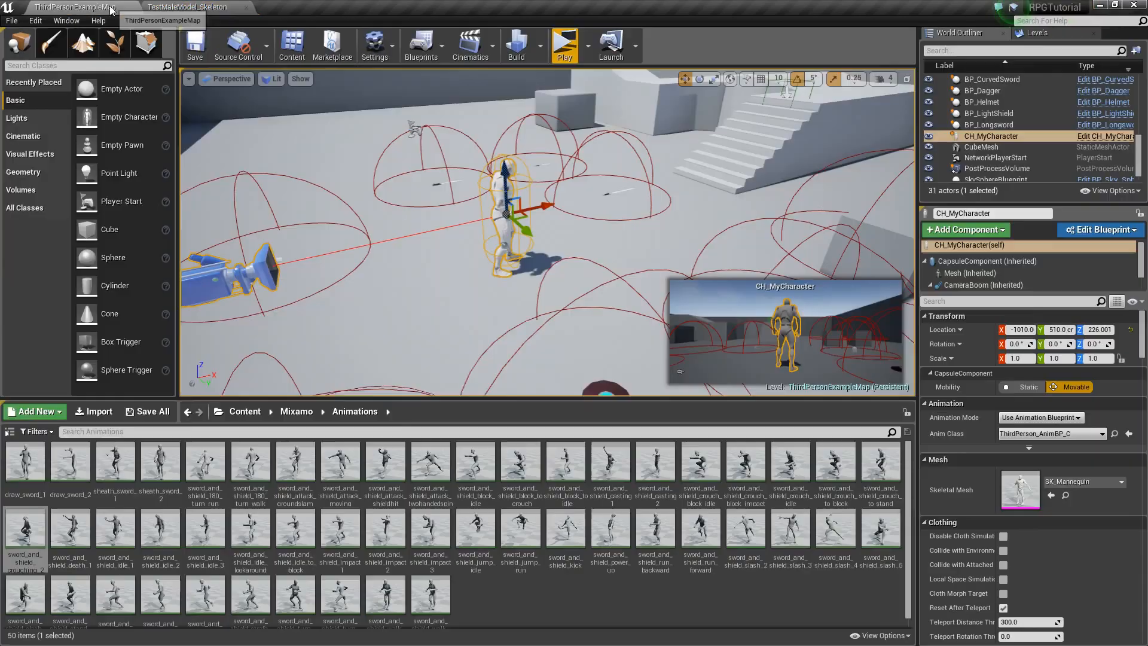
click(38, 546)
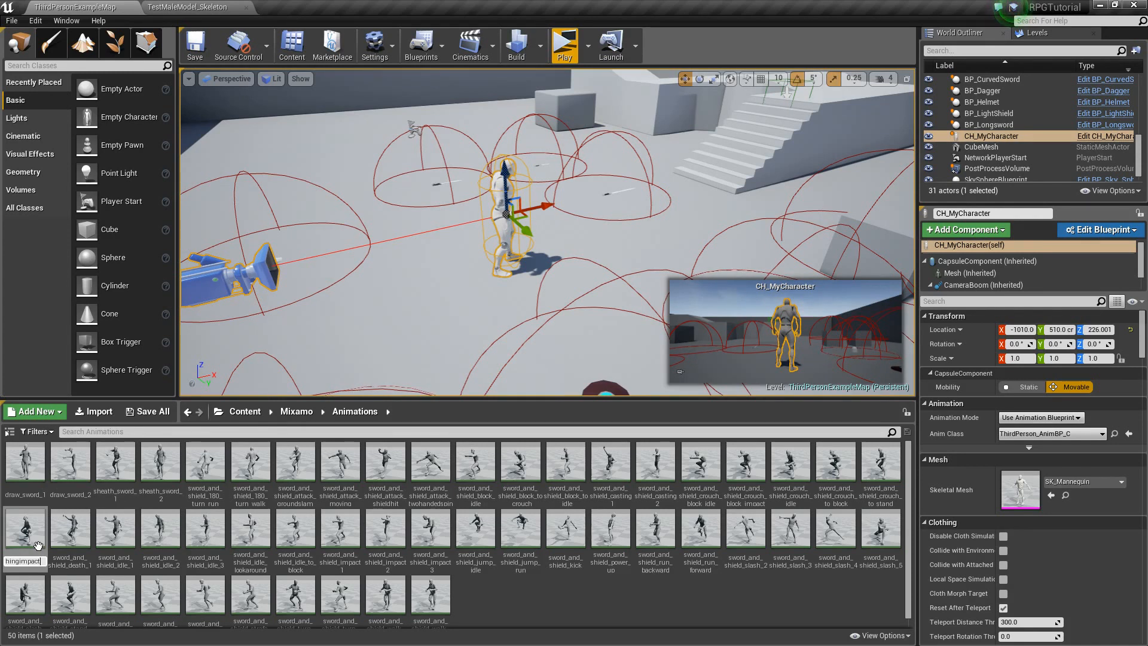
key(Return)
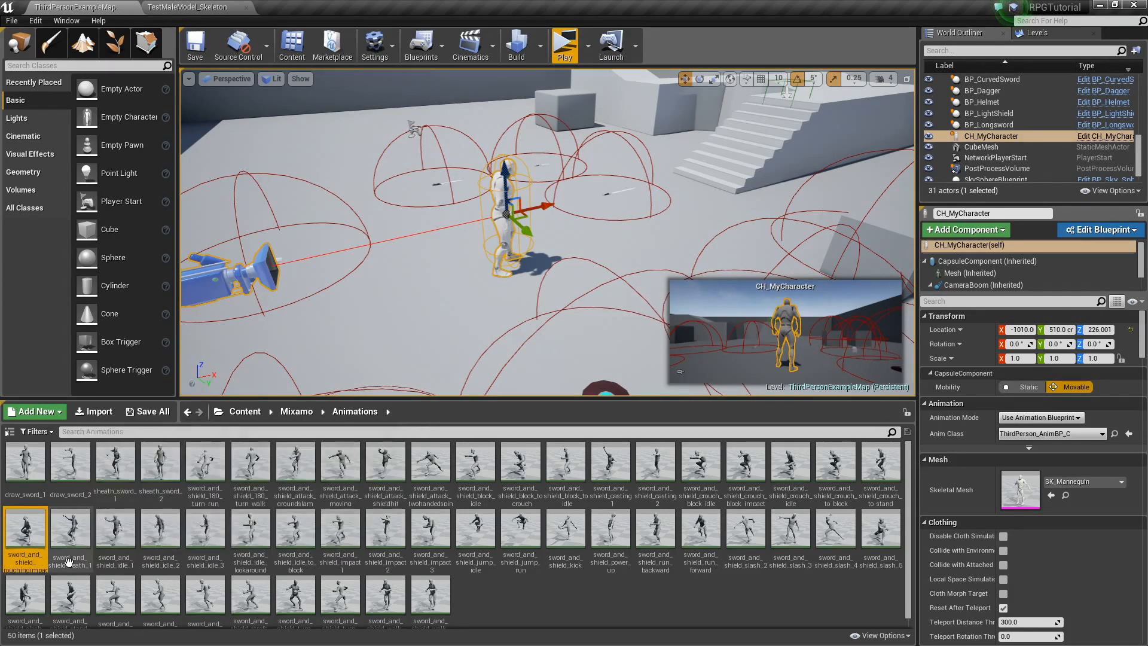
Step: Preview the sword_and_shield_death_1 and sword_and_shield_idle_1 animations, viewing the whole figure in motion
double_click(69, 561)
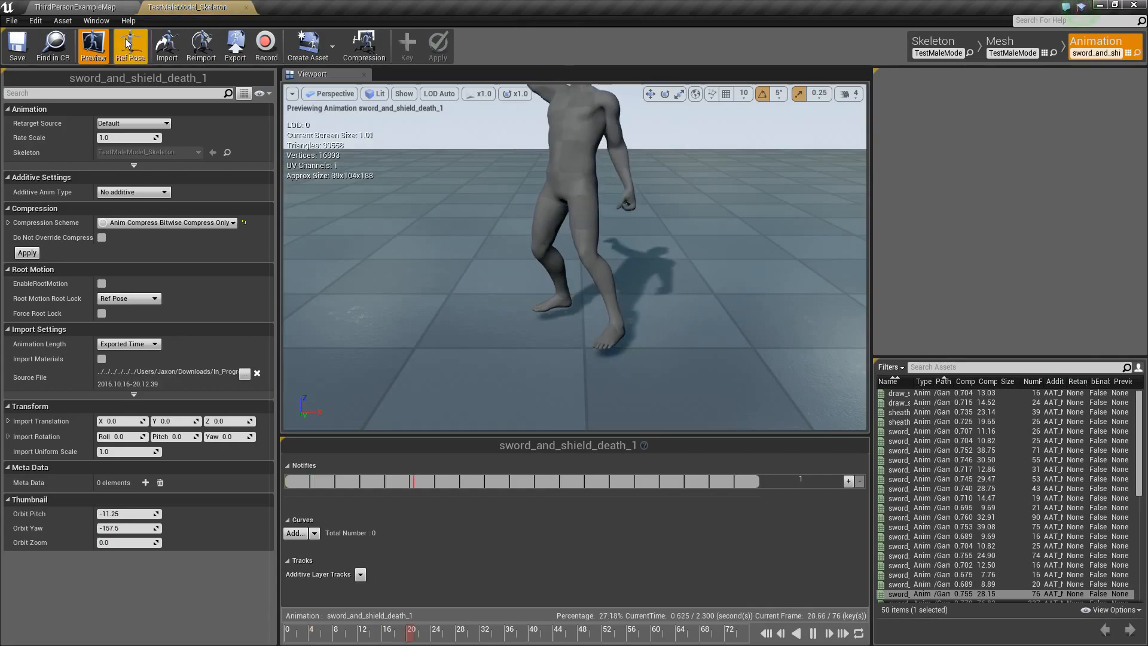
click(92, 8)
double_click(115, 529)
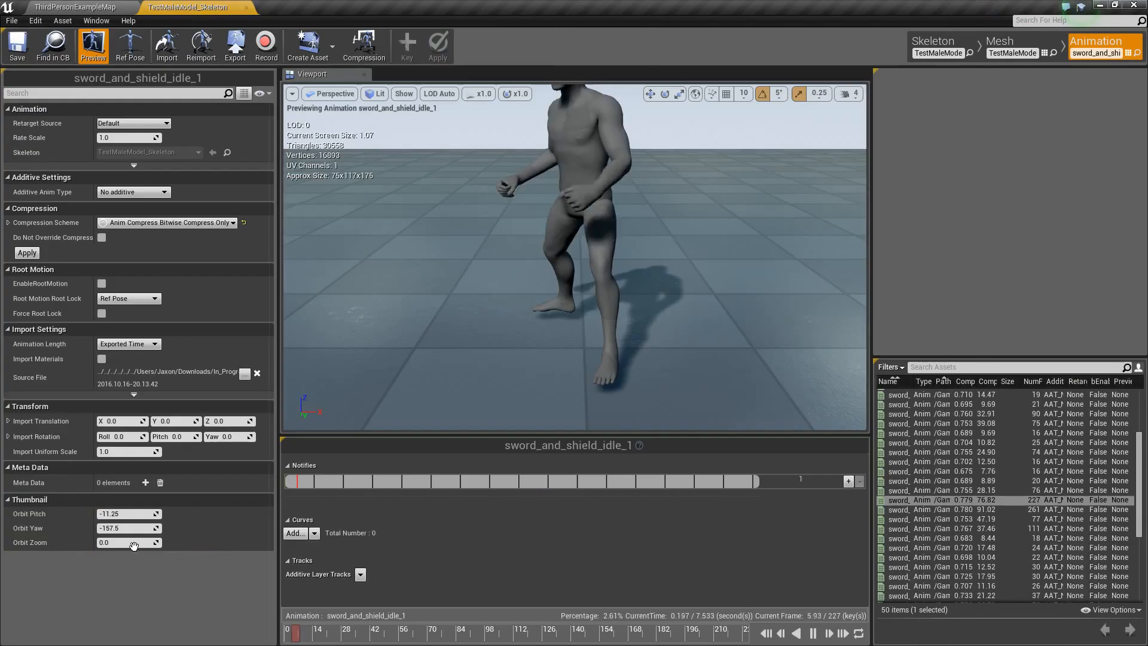
scroll(483, 234, down, 4)
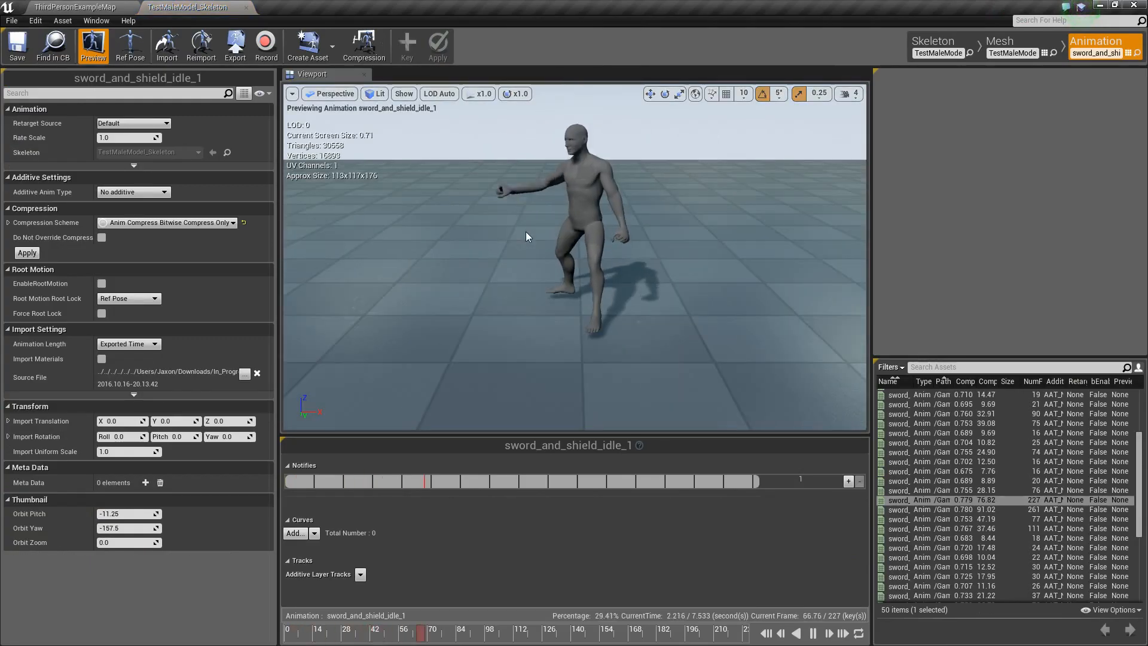
right_drag(525, 232, 524, 200)
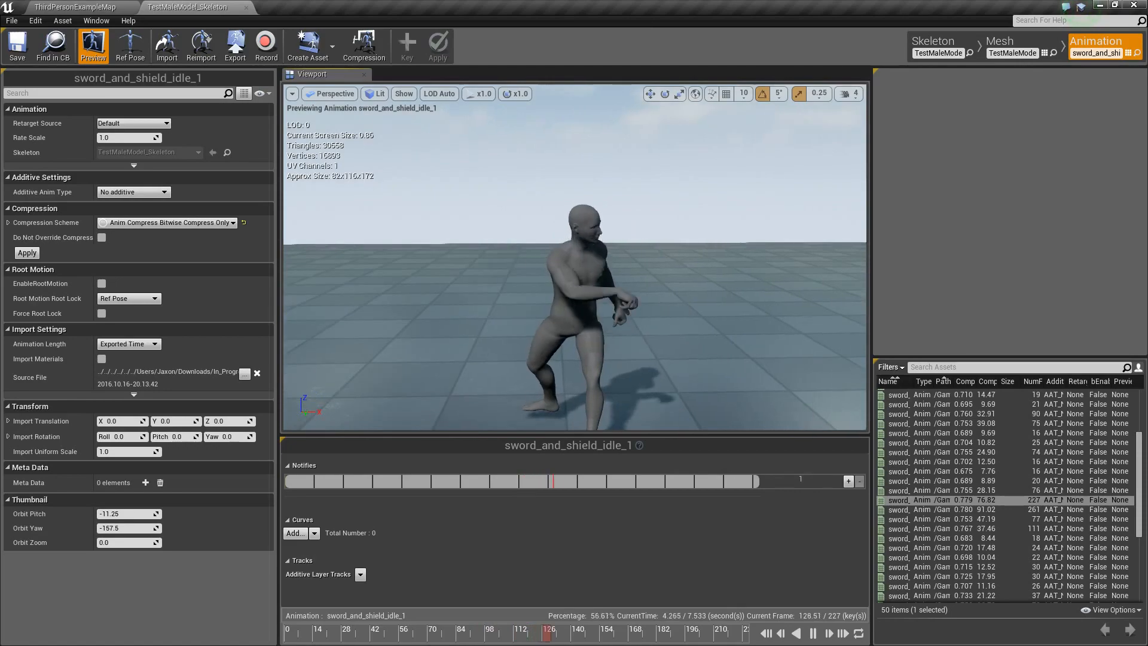
click(111, 8)
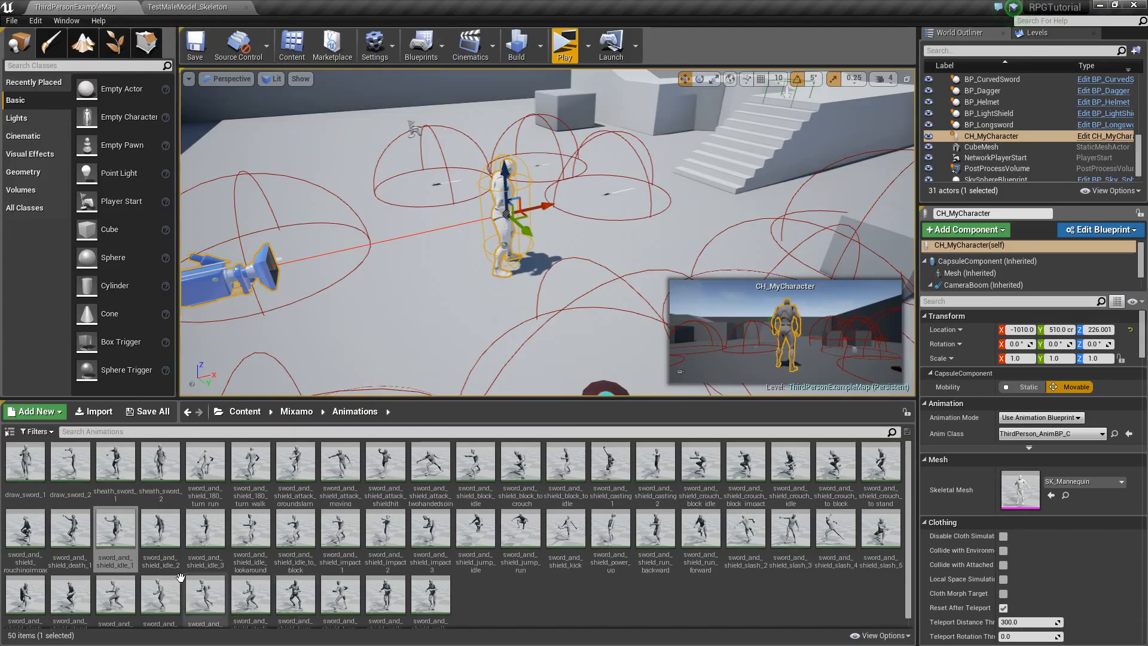
Step: Rename sword_and_shield_idle_1 as sword_and_shield_idle_playing, and preview sword_and_shield_idle_2 and rename it as sword_and_shield_idle_stretching
click(127, 539)
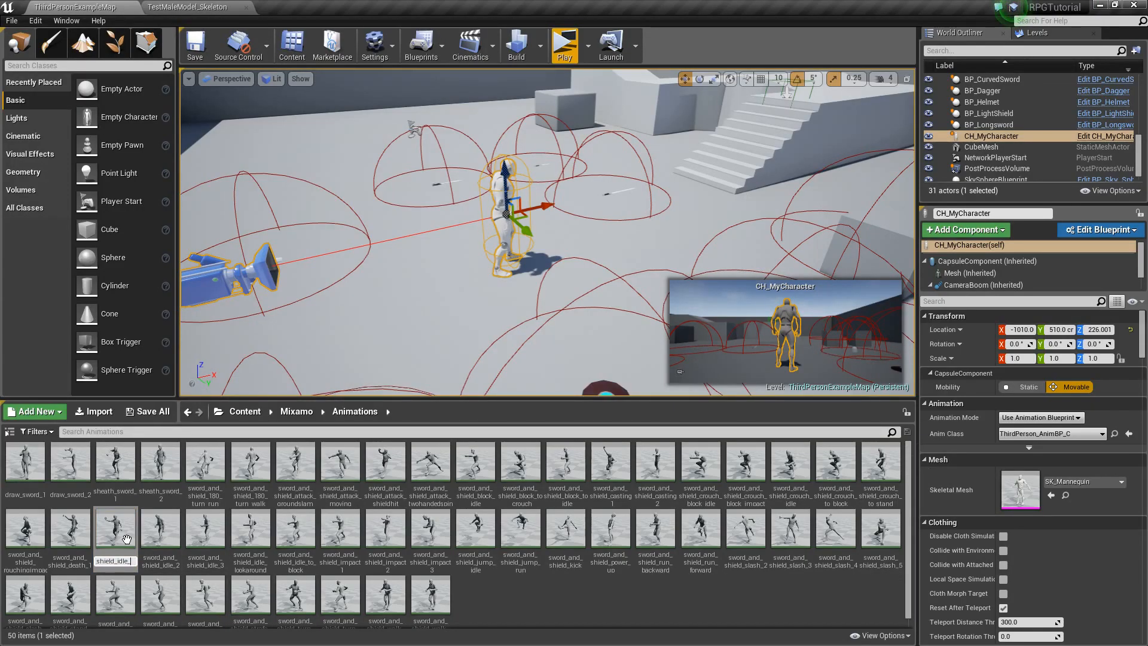
key(Return)
double_click(123, 533)
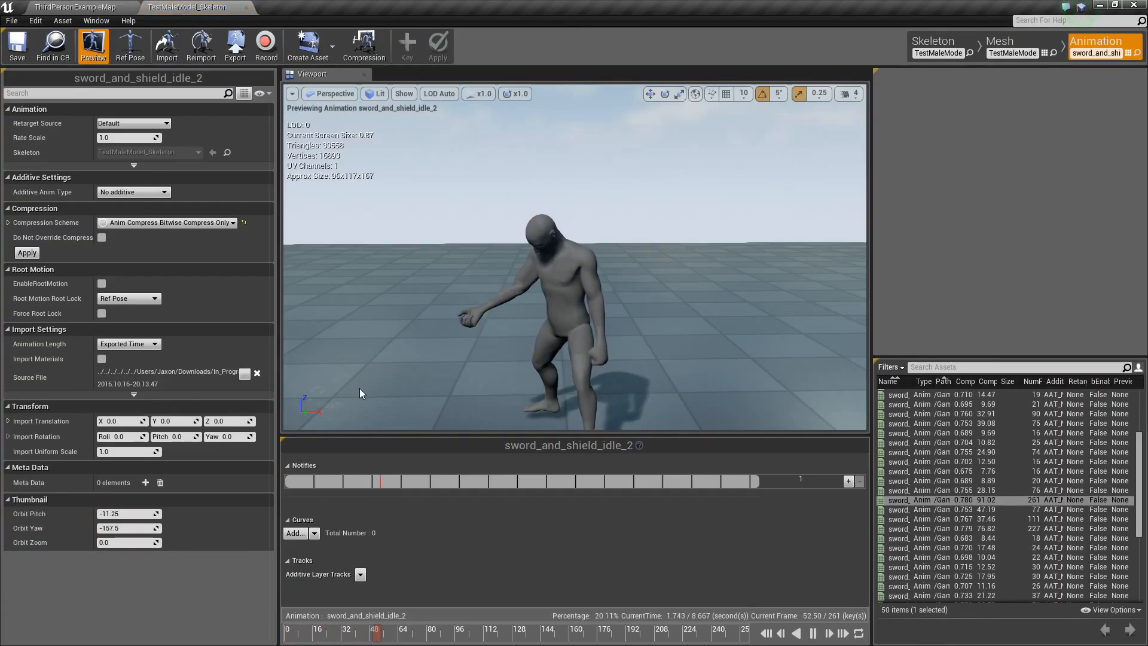
click(86, 7)
click(131, 541)
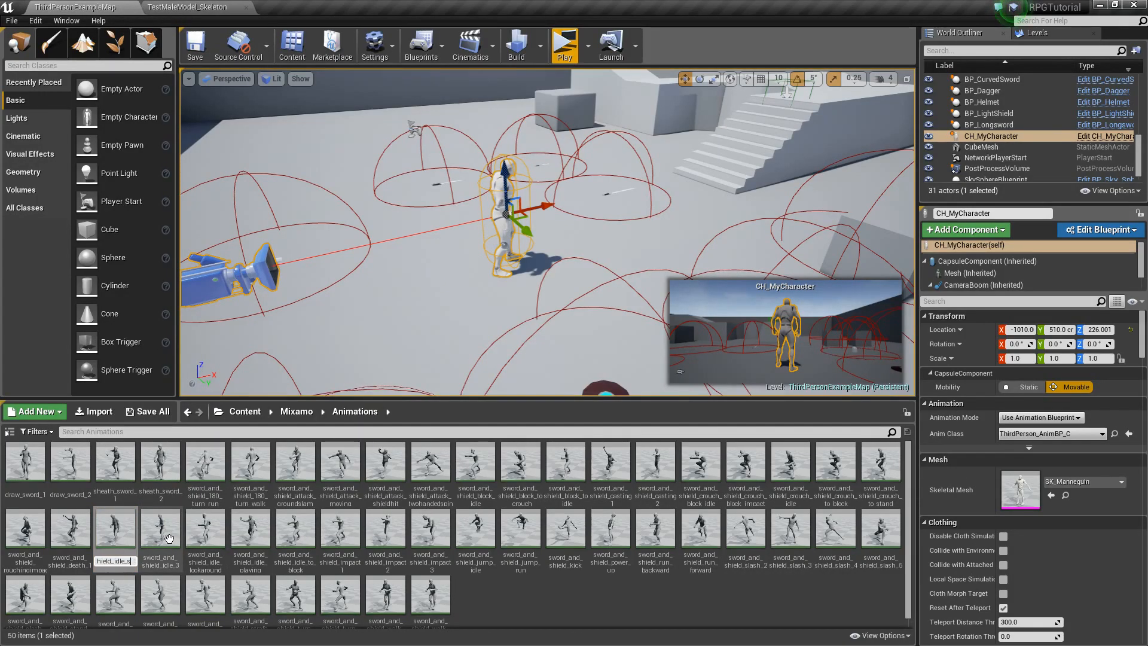
Step: Preview the sword_and_shield_idle_3 animation and rename it as sword_and_shield_idle_normal
double_click(169, 539)
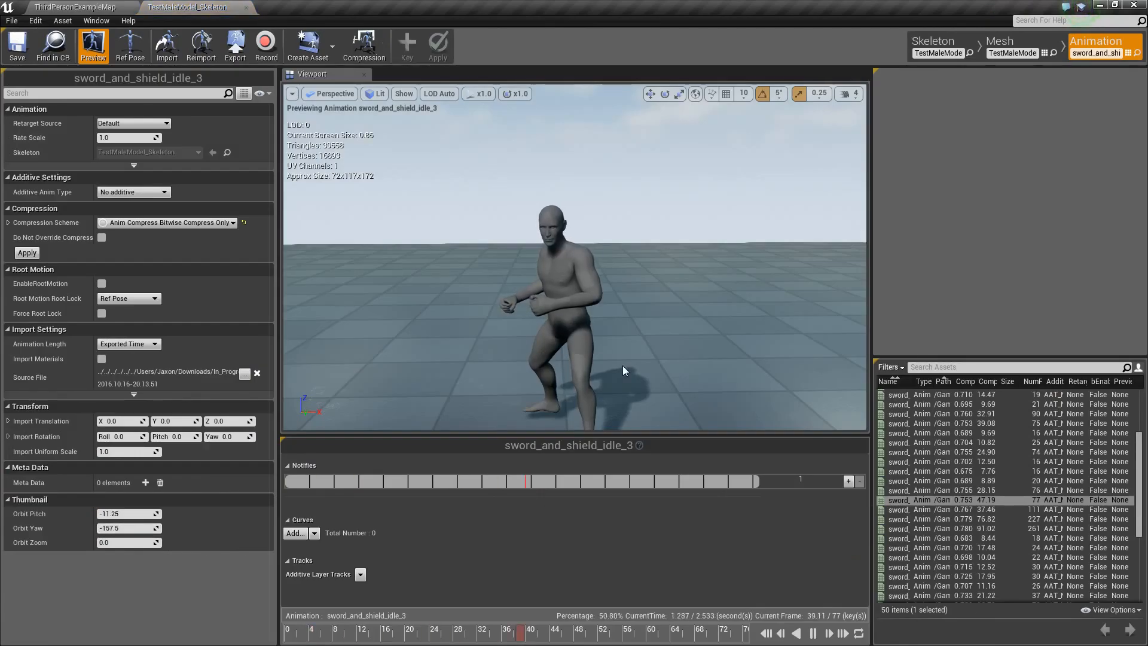
click(90, 7)
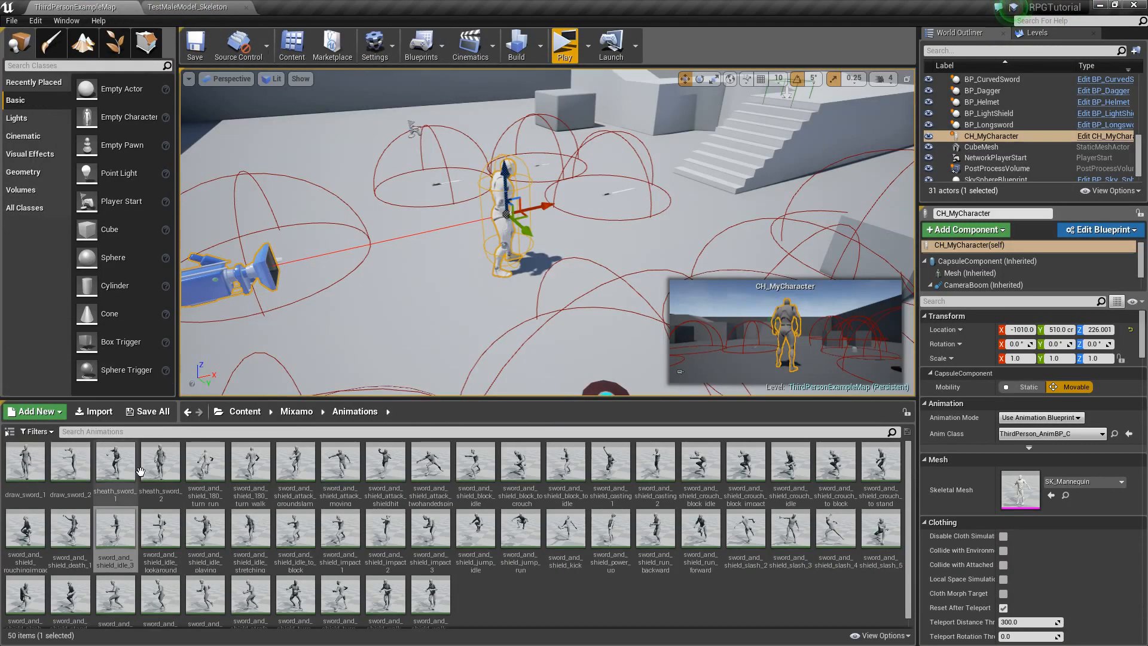
click(133, 543)
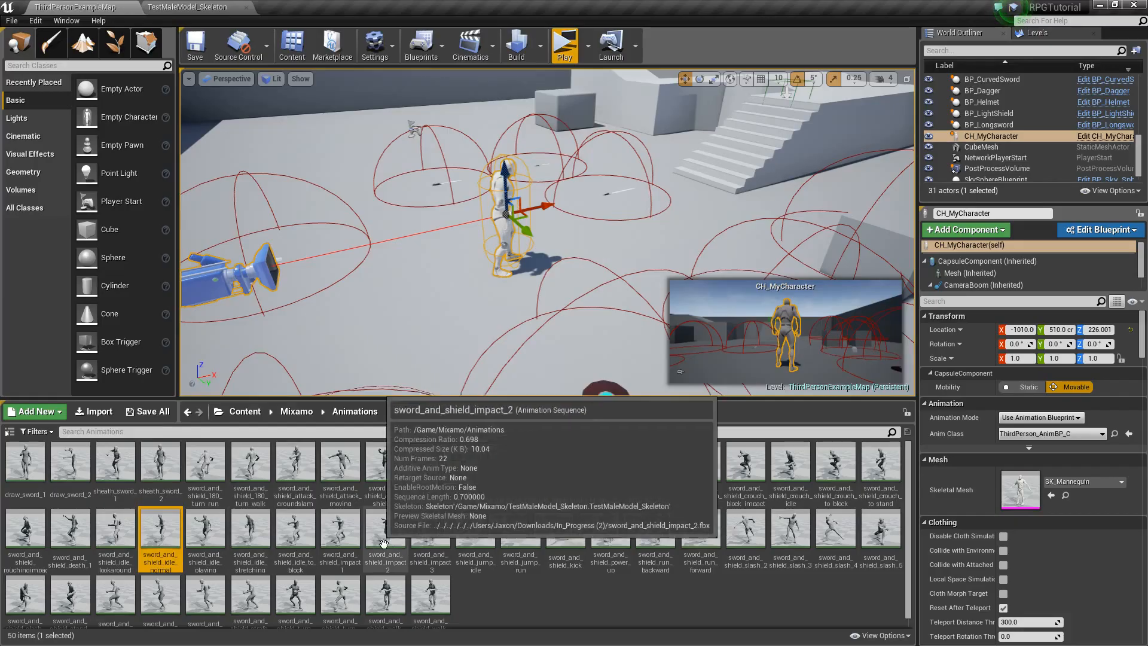
Step: Preview the sword_and_shield_impact_1, impact_2 and impact_3 animations one after another to check their names
click(358, 545)
double_click(358, 545)
click(90, 7)
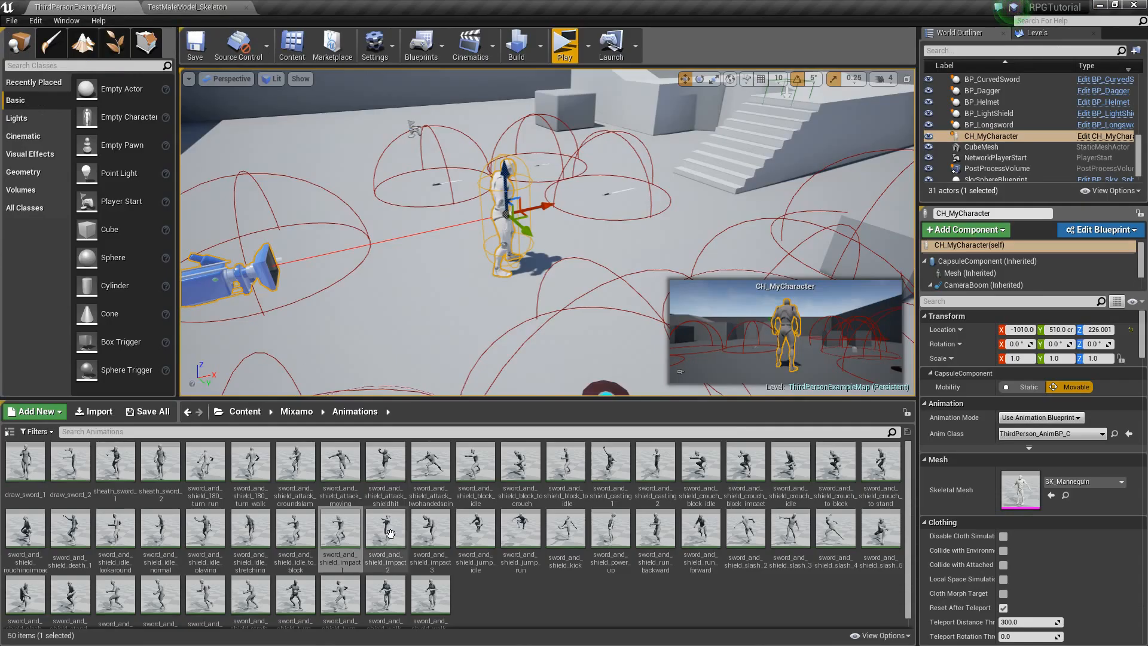
double_click(389, 551)
click(90, 7)
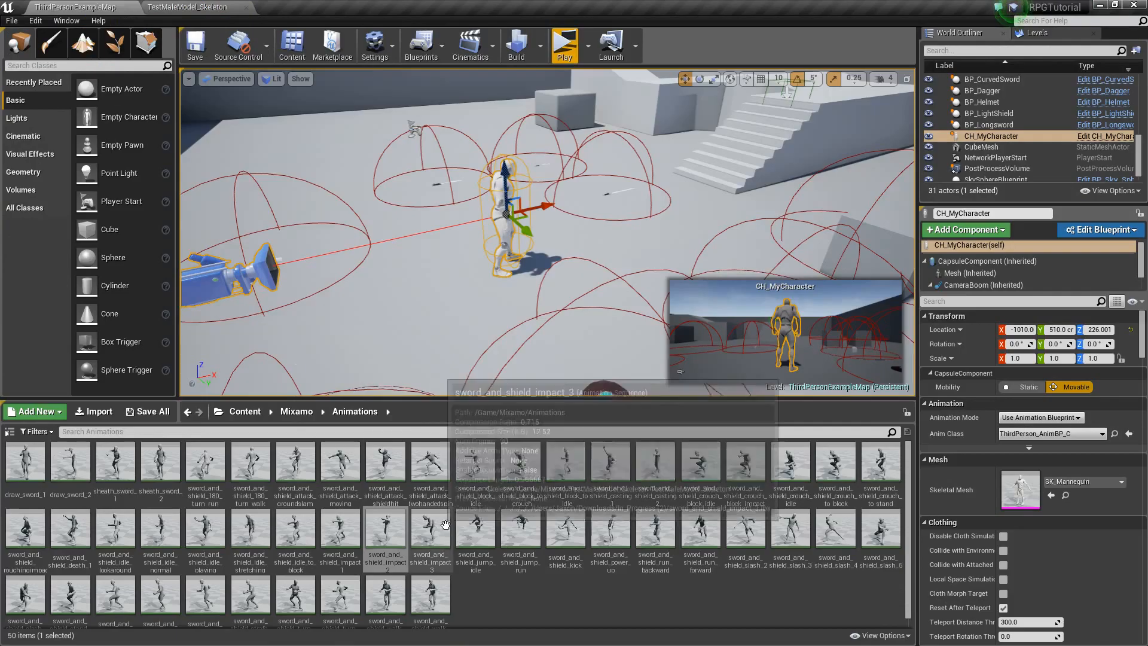
click(444, 550)
double_click(444, 550)
click(90, 8)
Step: Preview the sword_and_shield jump_idle, jump_run and kick animations in turn to check that their names fit
double_click(476, 535)
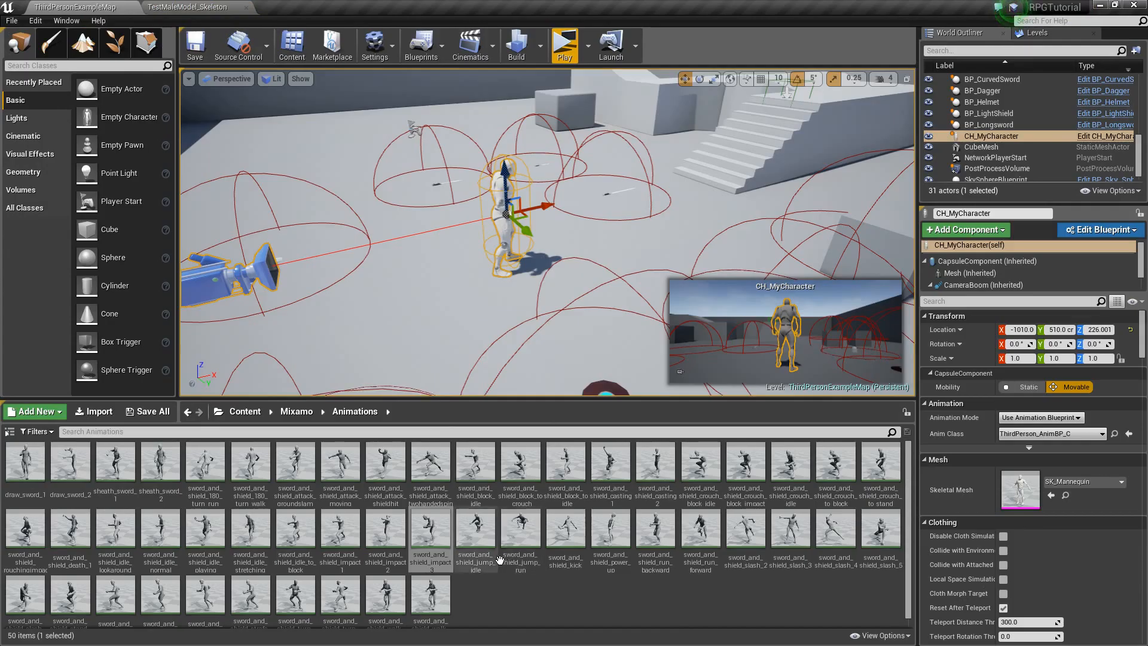
click(90, 7)
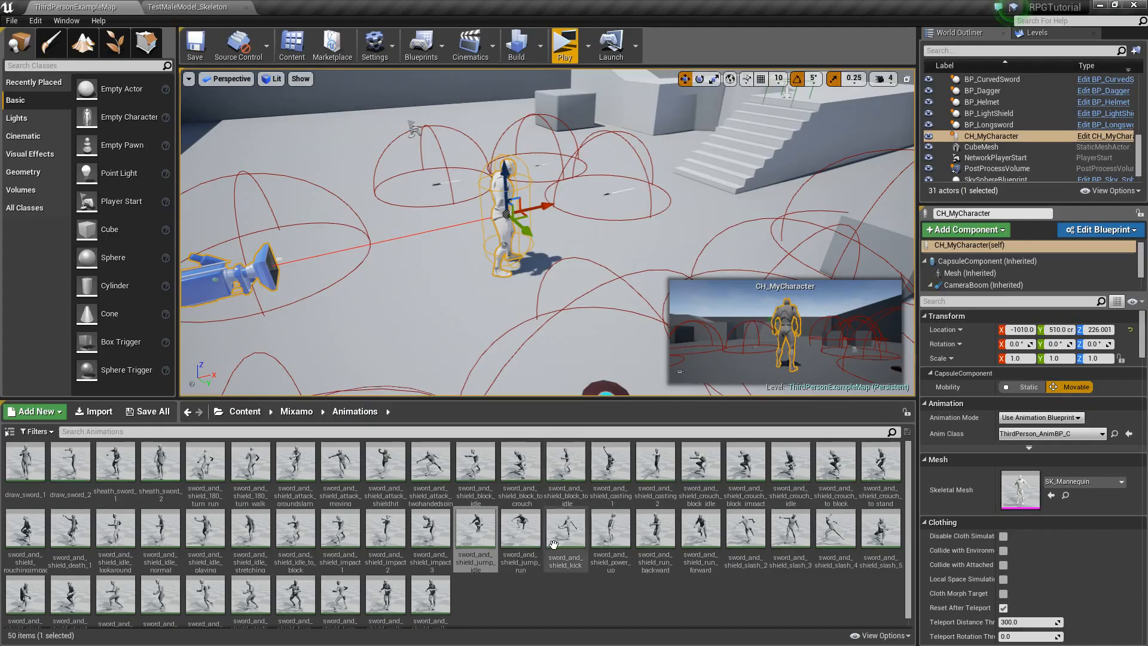
double_click(545, 547)
click(89, 7)
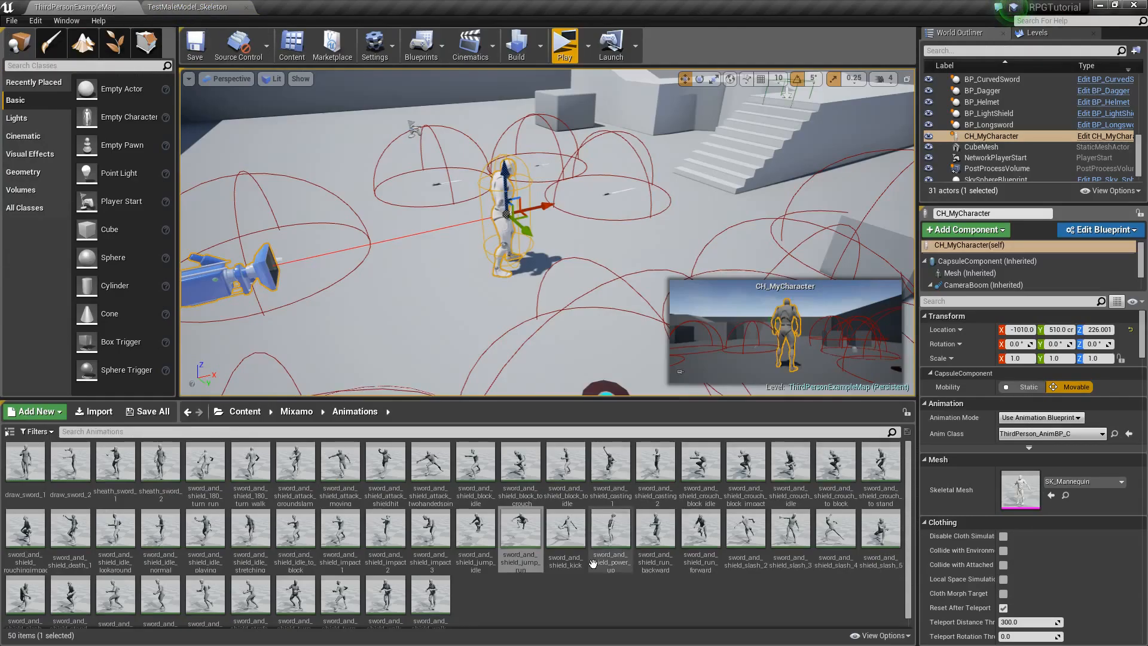
double_click(580, 556)
click(90, 7)
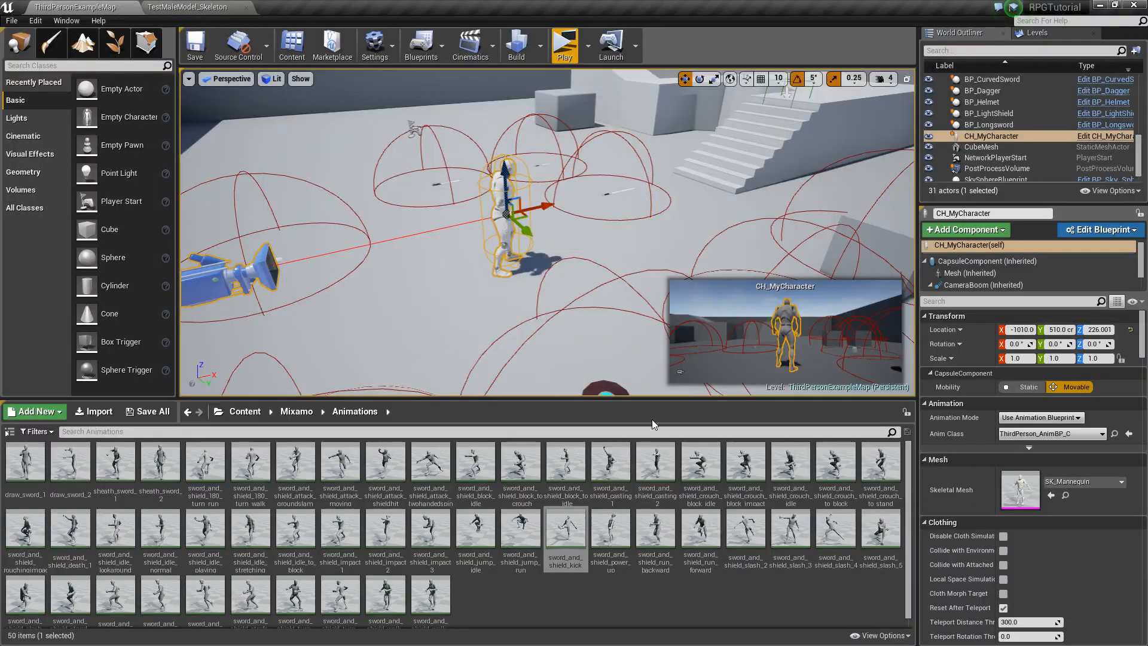
Step: Preview the sword_and_shield_run_backward and sword_and_shield_run_forward animations to compare their motion with their names
double_click(655, 529)
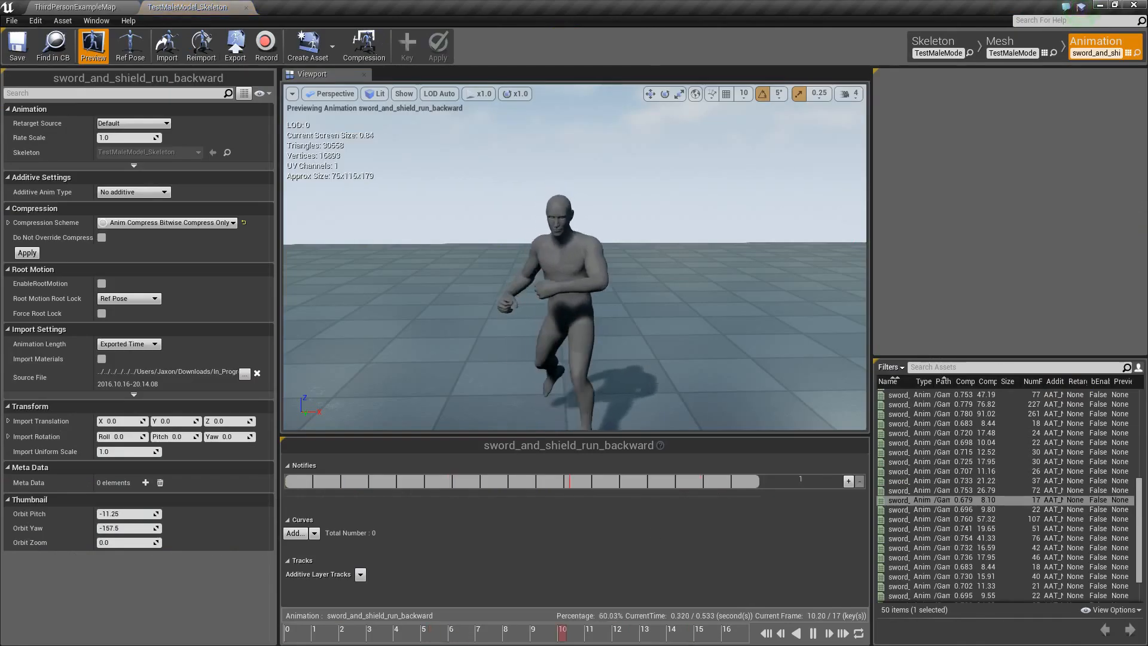
click(97, 7)
double_click(708, 557)
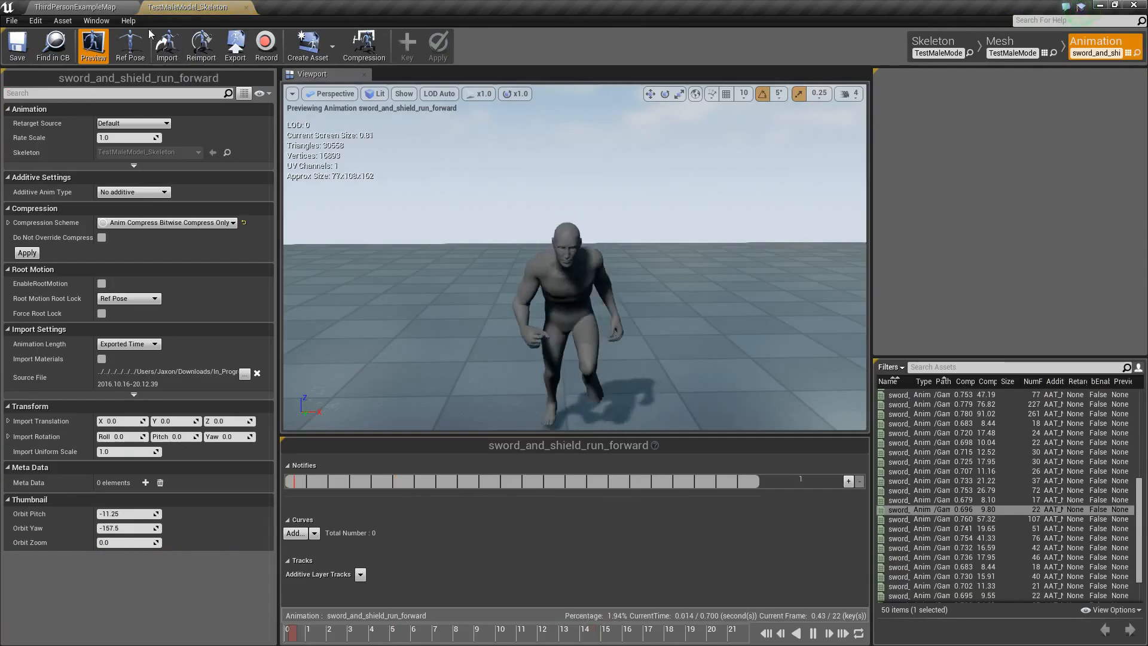
click(96, 8)
Step: Preview the sword_and_shield_slash_2 animation and rename it as sword_and_shield_slash_combo
double_click(744, 527)
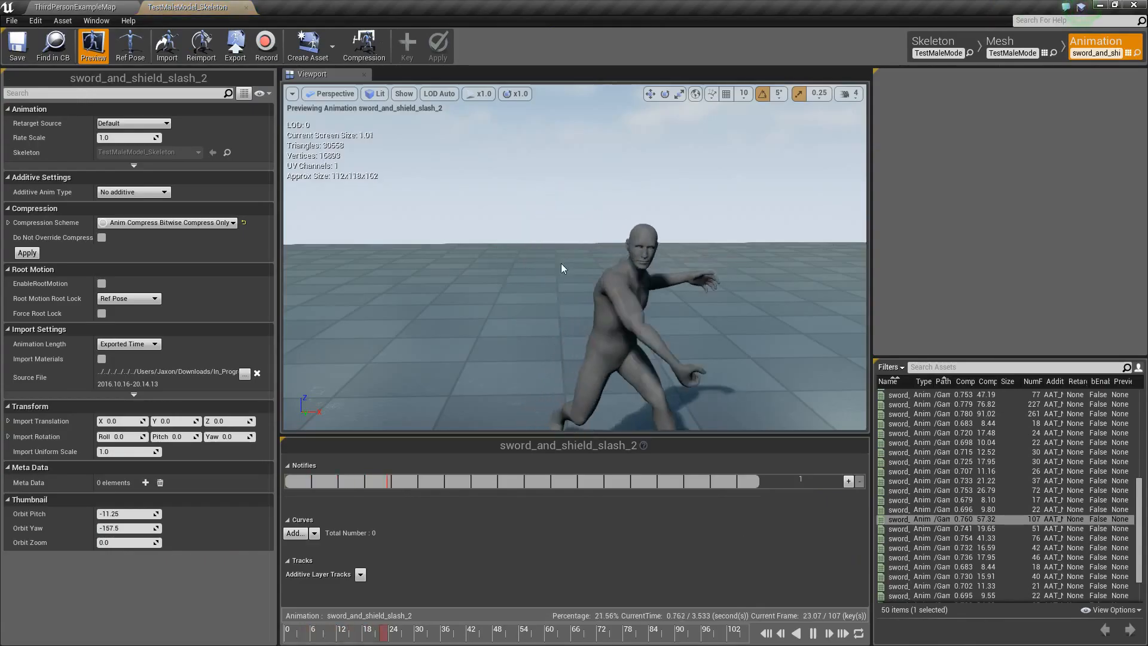
click(96, 8)
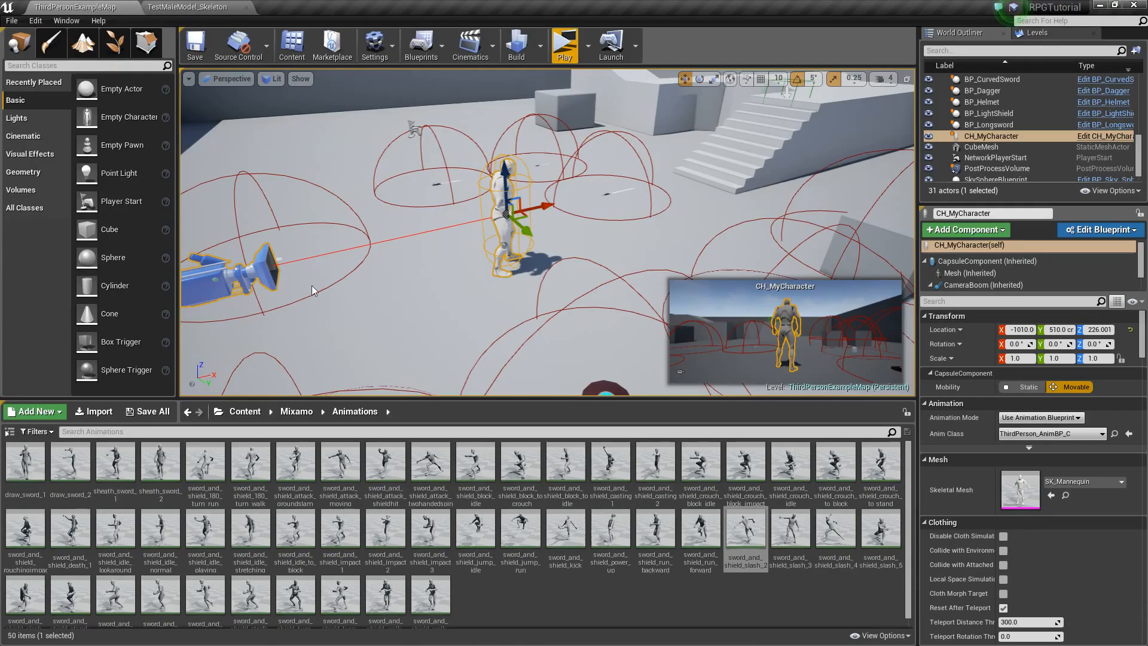
key(F2)
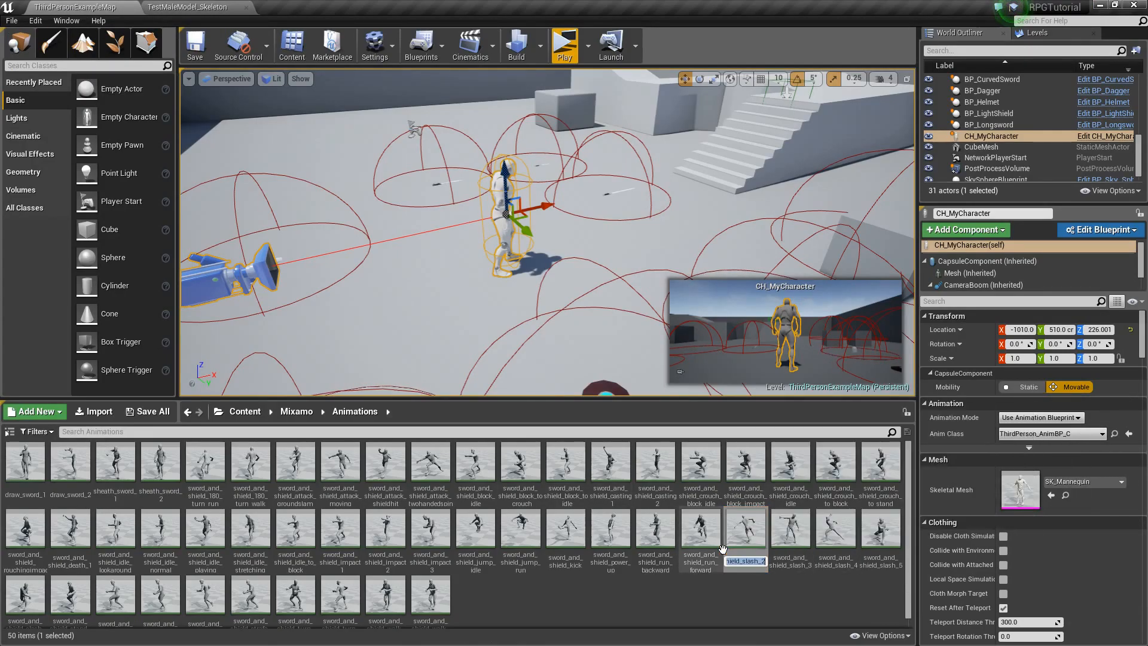
text(combo)
key(Return)
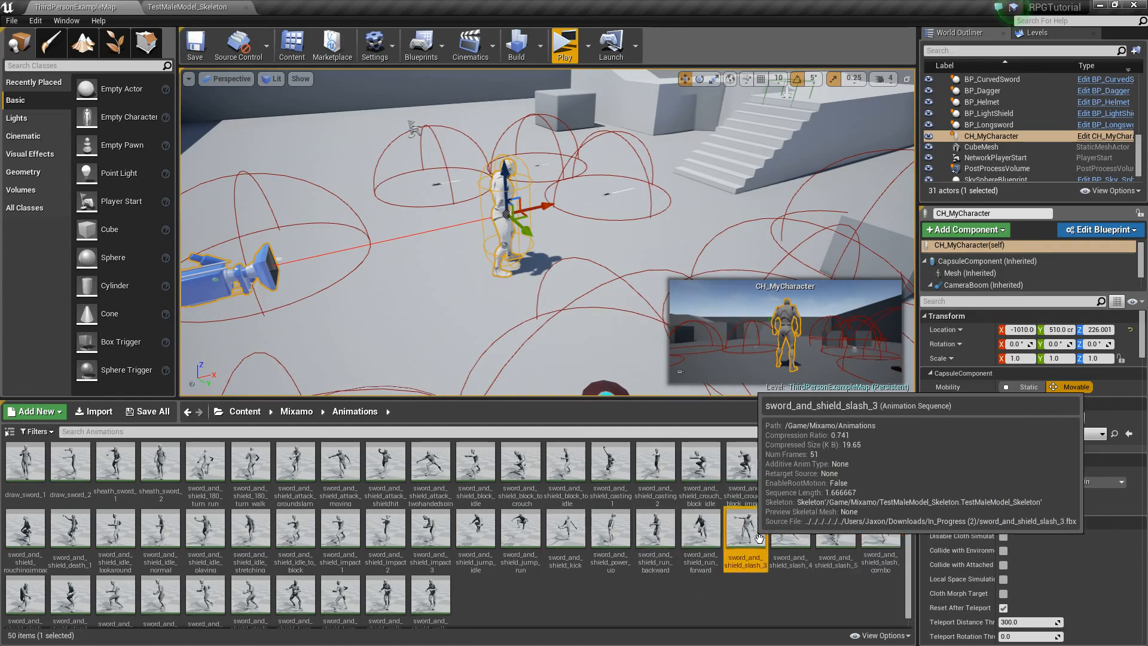
Step: Preview the sword_and_shield_slash_3 animation and rename it as sword_and_shield_slash_backhand
double_click(791, 556)
click(102, 7)
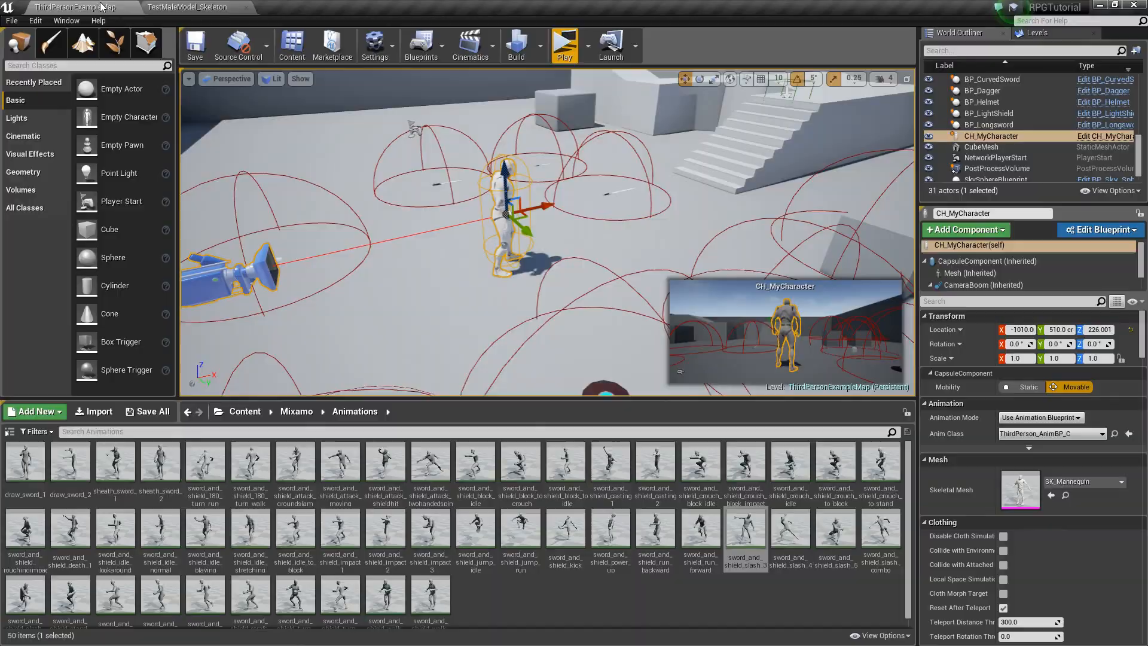
click(753, 559)
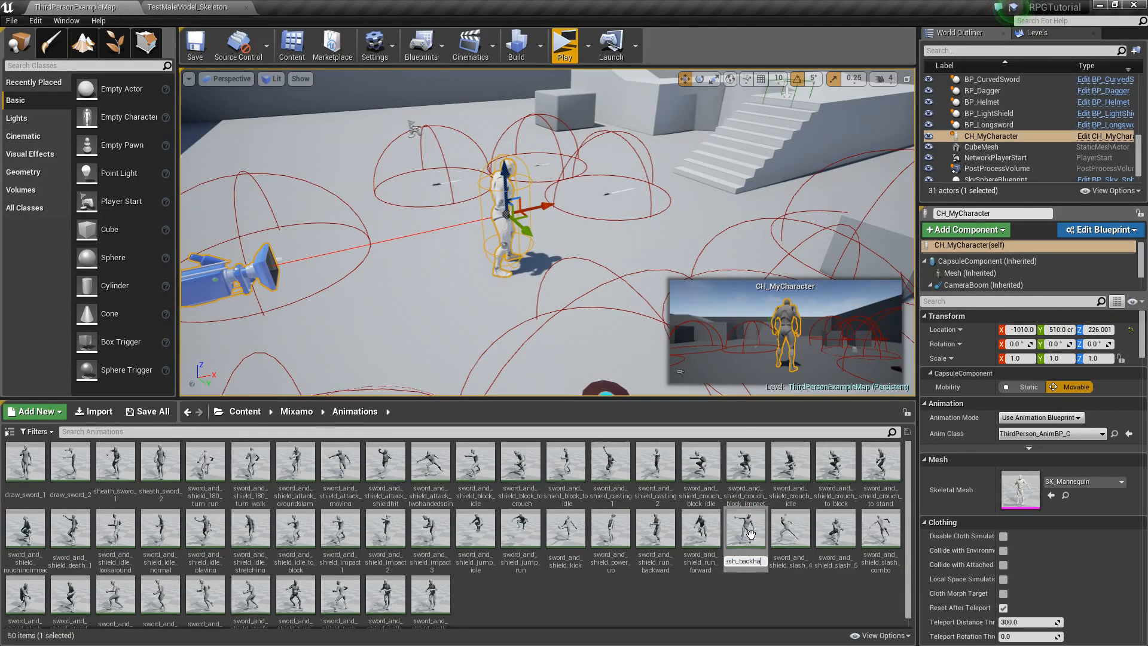
key(Return)
Step: Preview the sword_and_shield_slash_4 animation and rename it as spinslash
double_click(750, 536)
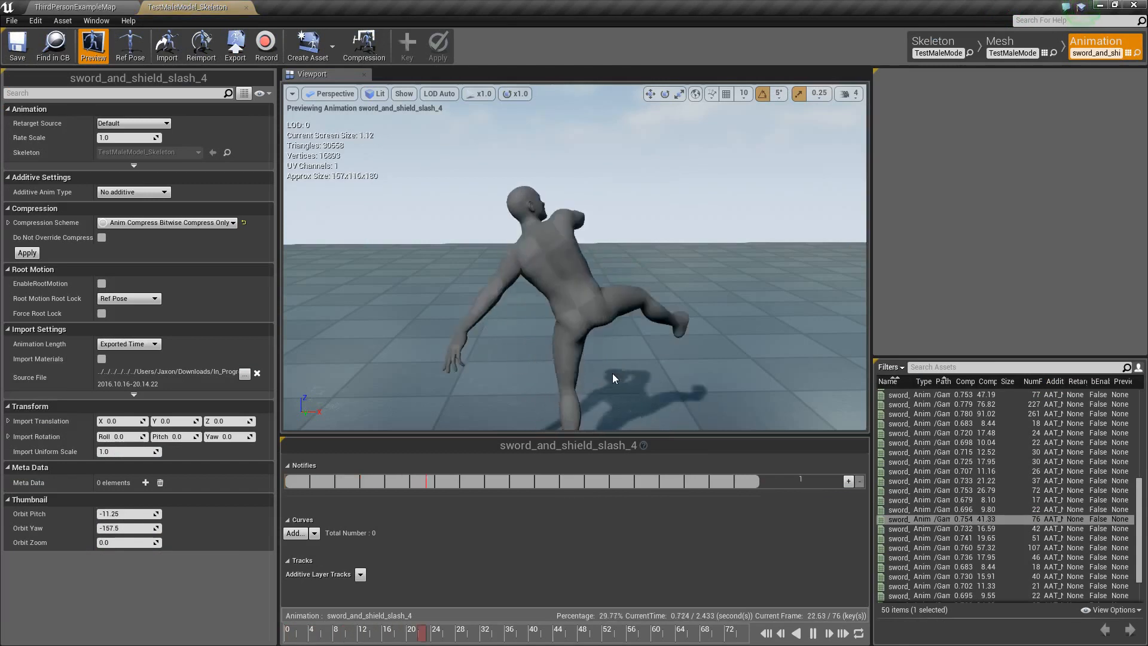
click(104, 9)
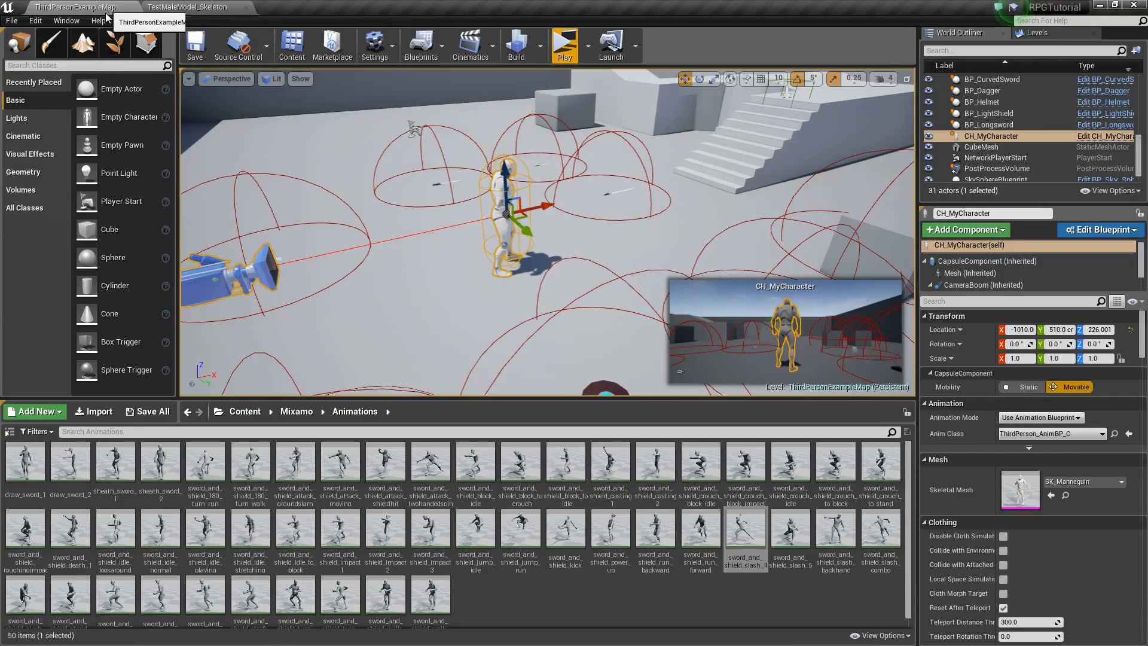
click(746, 529)
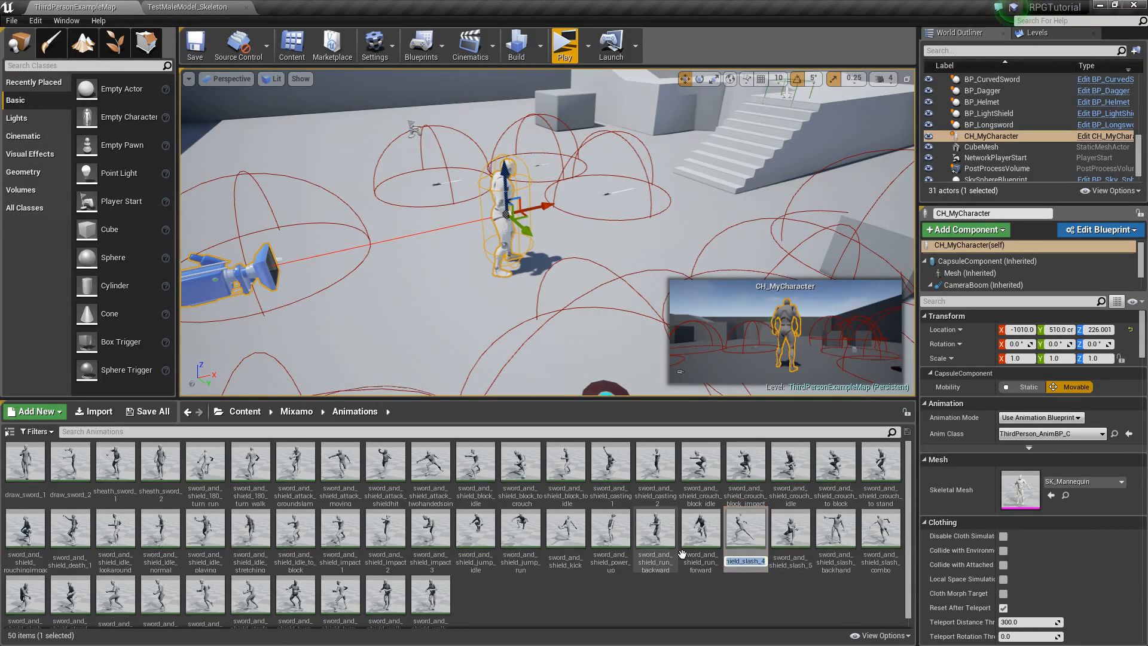
key(Return)
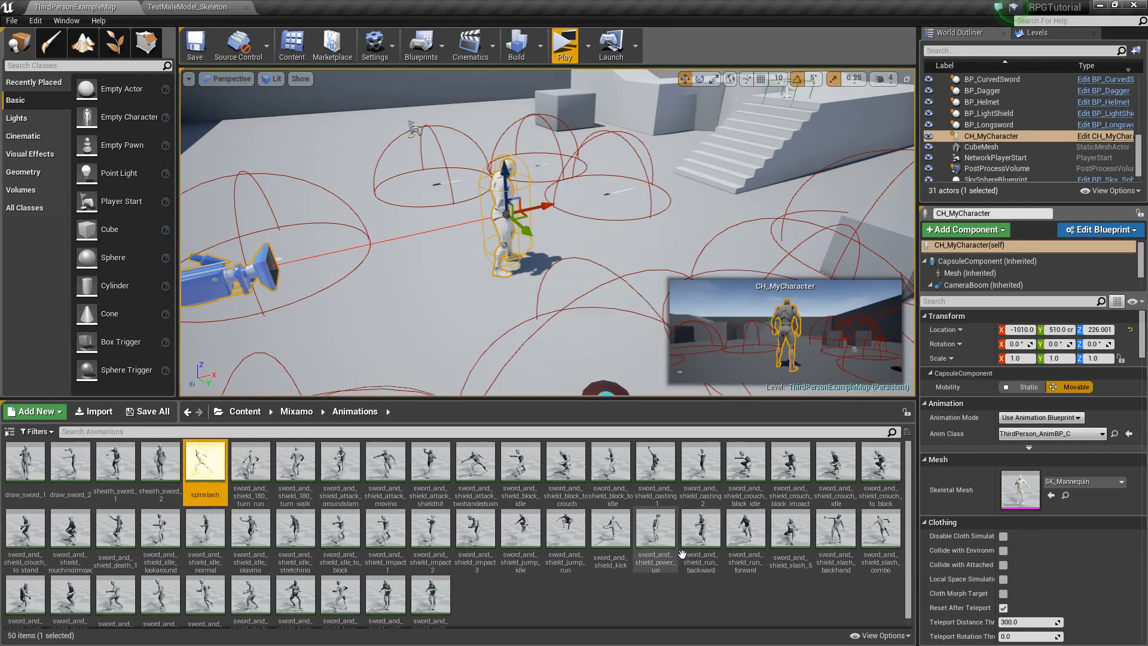
Step: Preview the sword_and_shield_slash_5 animation and rename it as sword_and_shield_slash_crouching
double_click(791, 532)
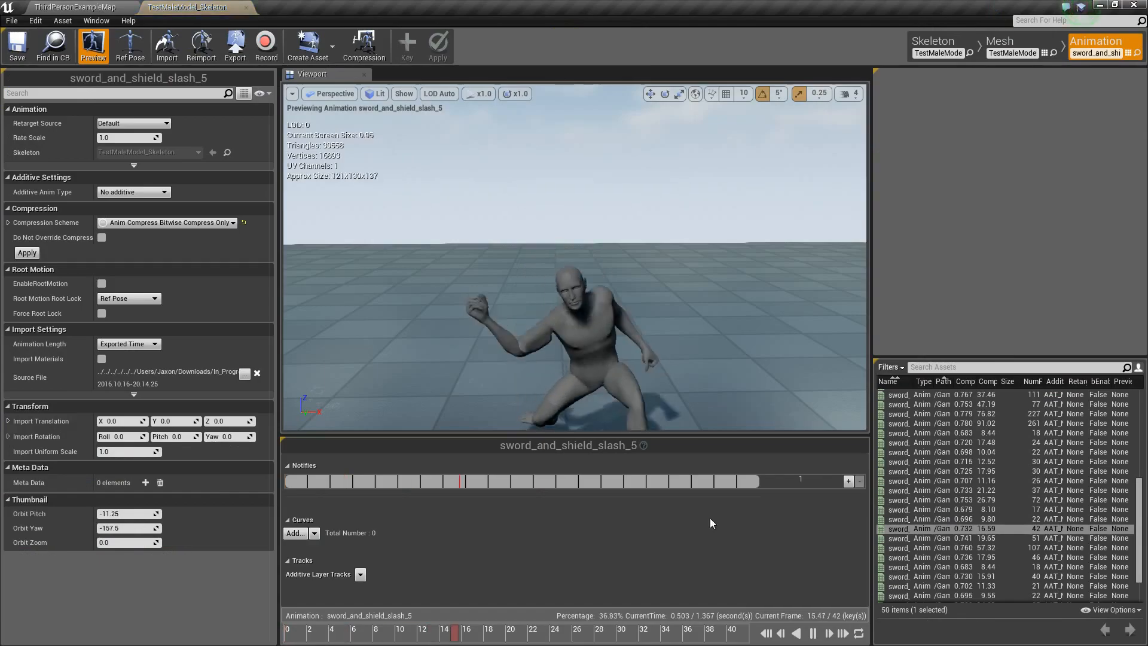
click(108, 7)
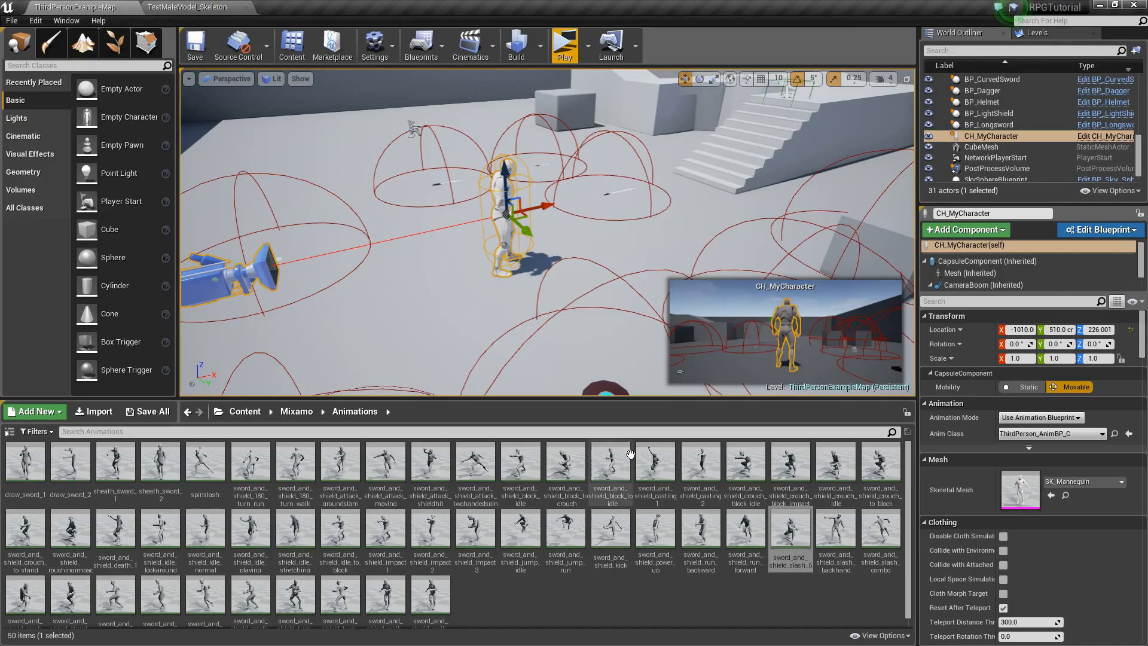
key(F2)
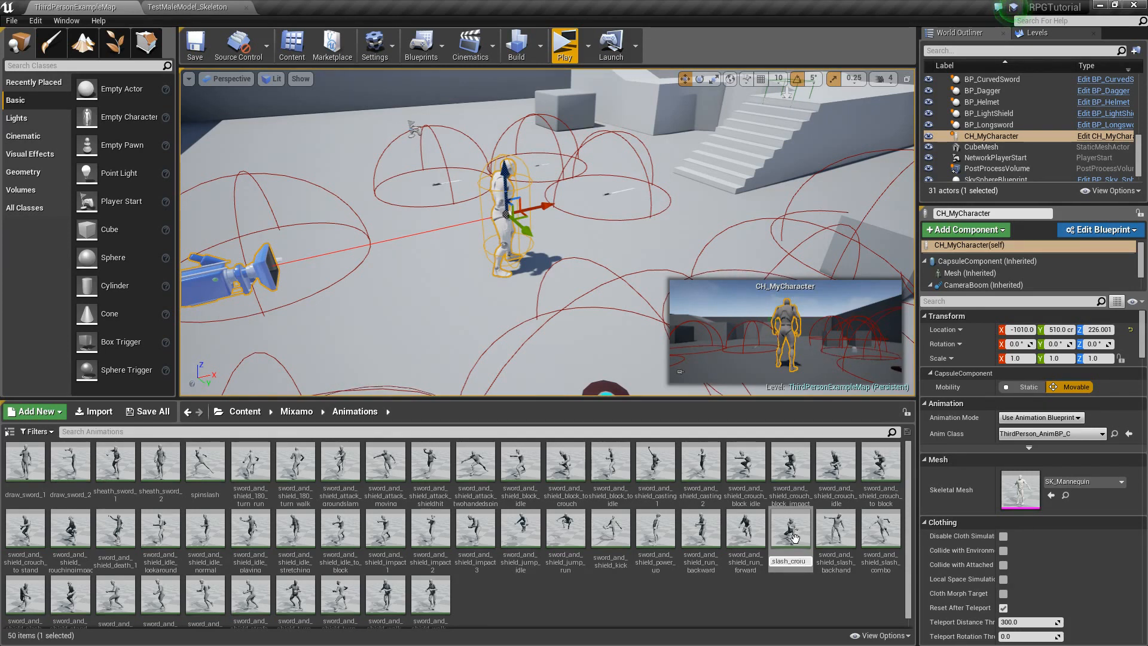
text(ing)
key(Return)
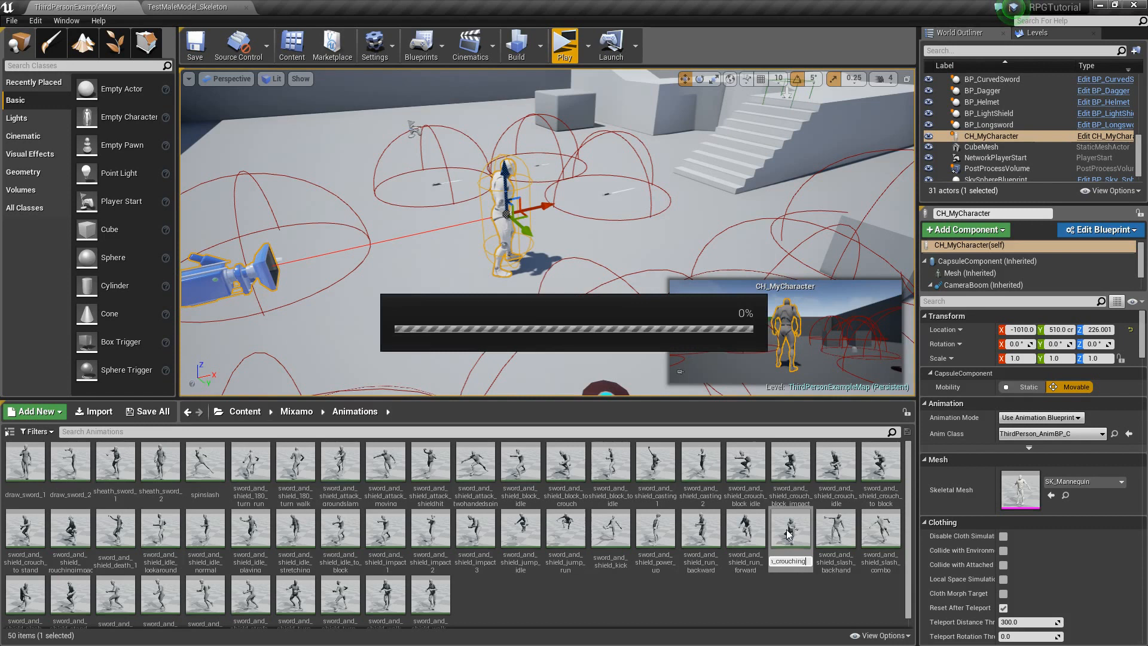
Step: Preview the sword_and_shield_strafe_1 animation and rename it as sword_and_shield_strafe_walk_left
scroll(293, 567, down, 1)
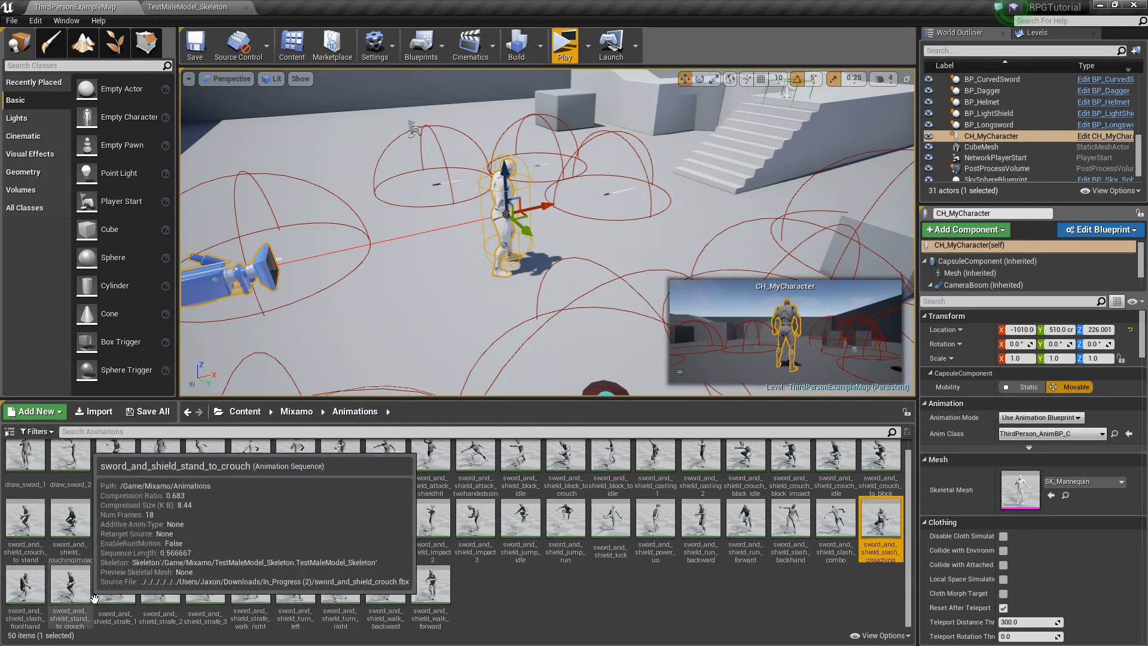
double_click(124, 590)
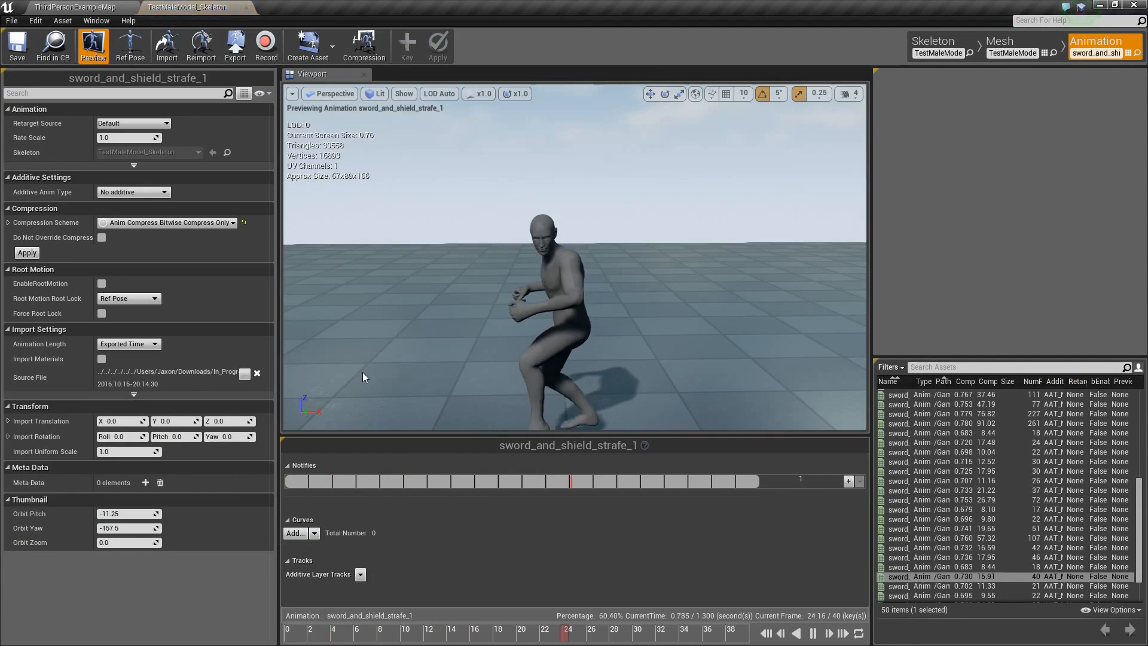
click(99, 7)
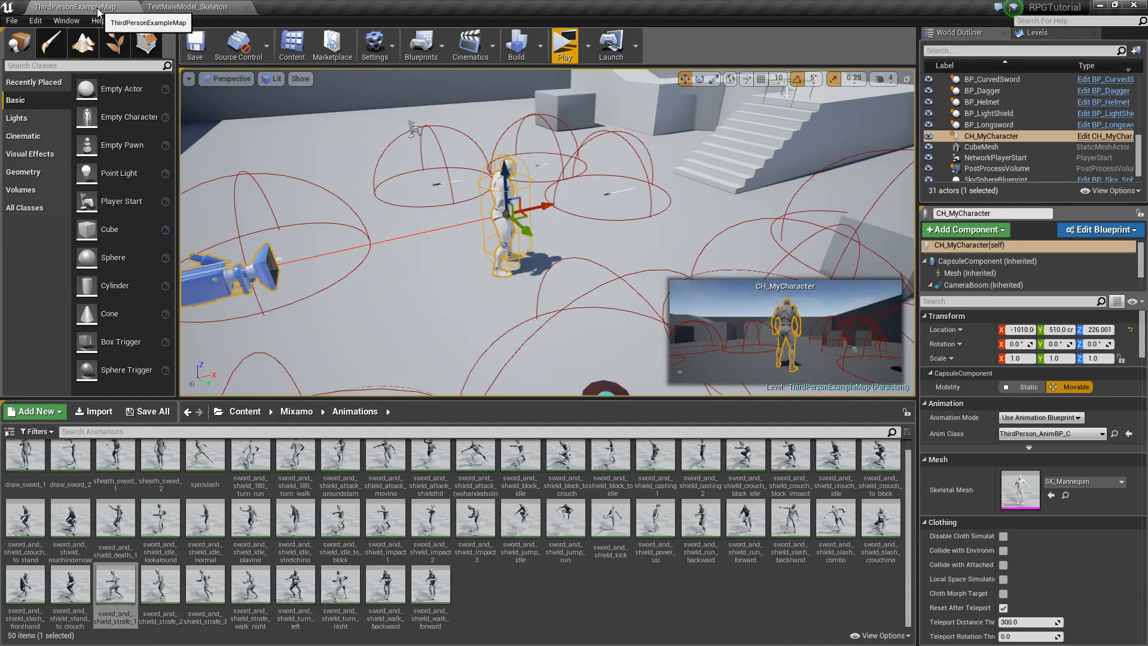
click(134, 609)
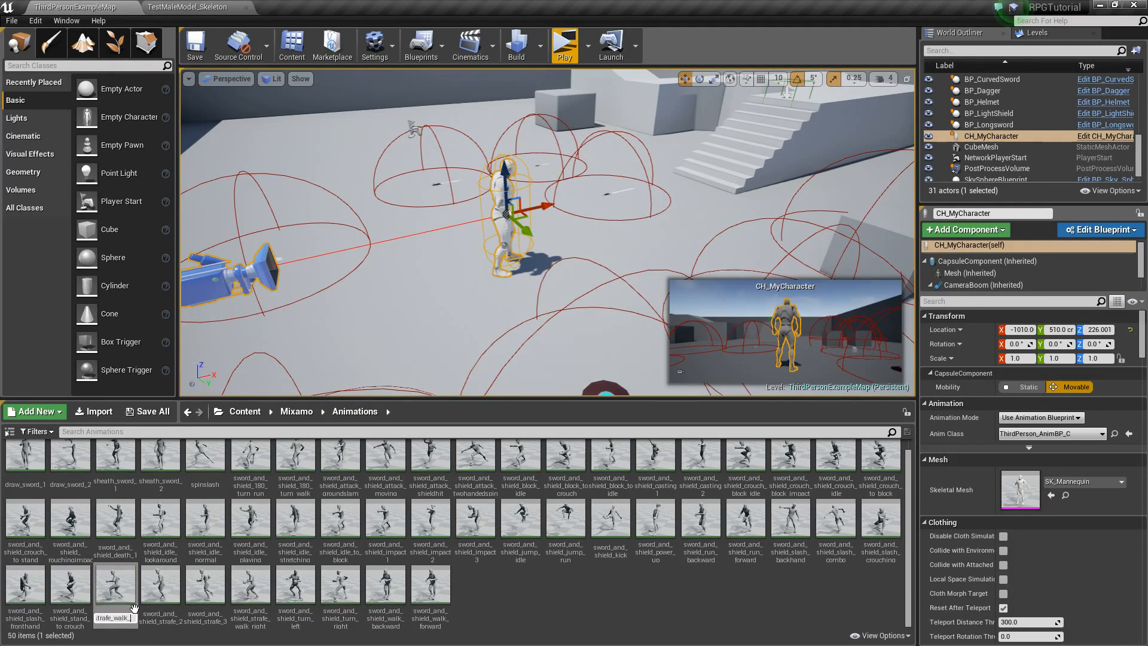
key(Return)
Step: Preview the sword_and_shield_strafe_2 animation and rename it as sword_and_shield_strafe_run_left
double_click(133, 603)
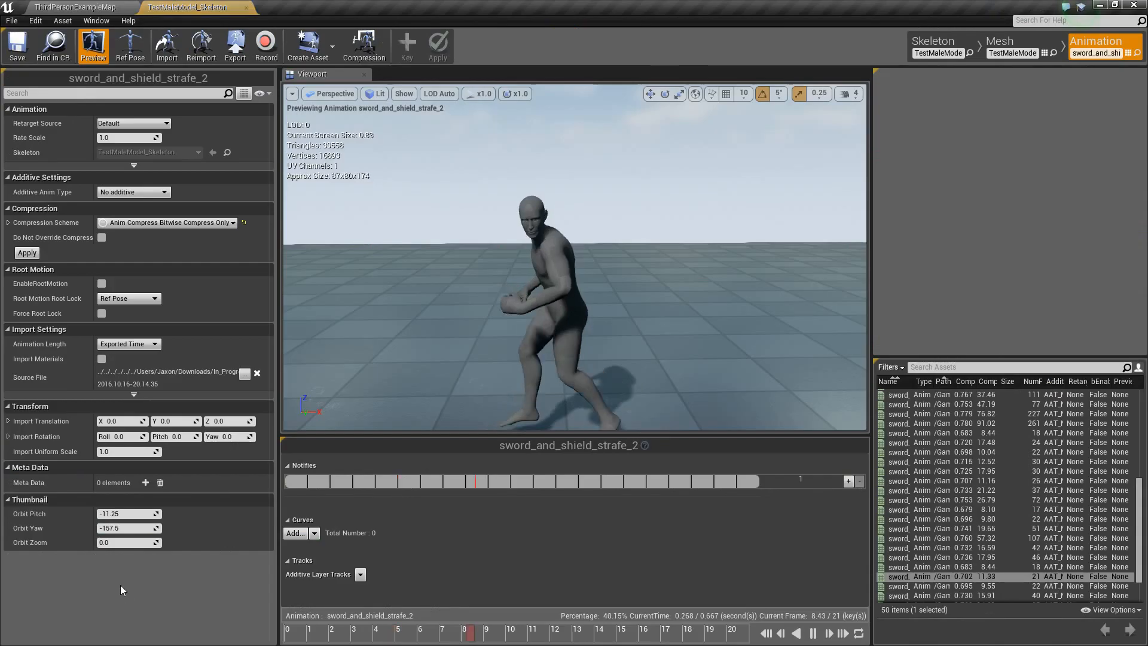
click(99, 7)
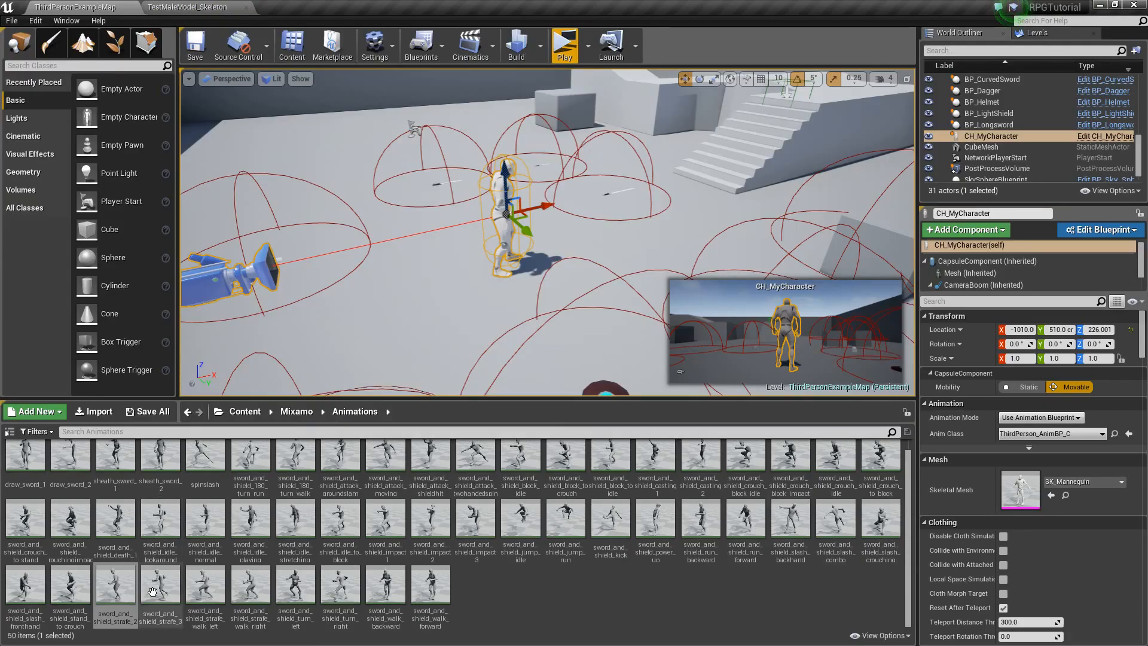
click(134, 596)
key(F2)
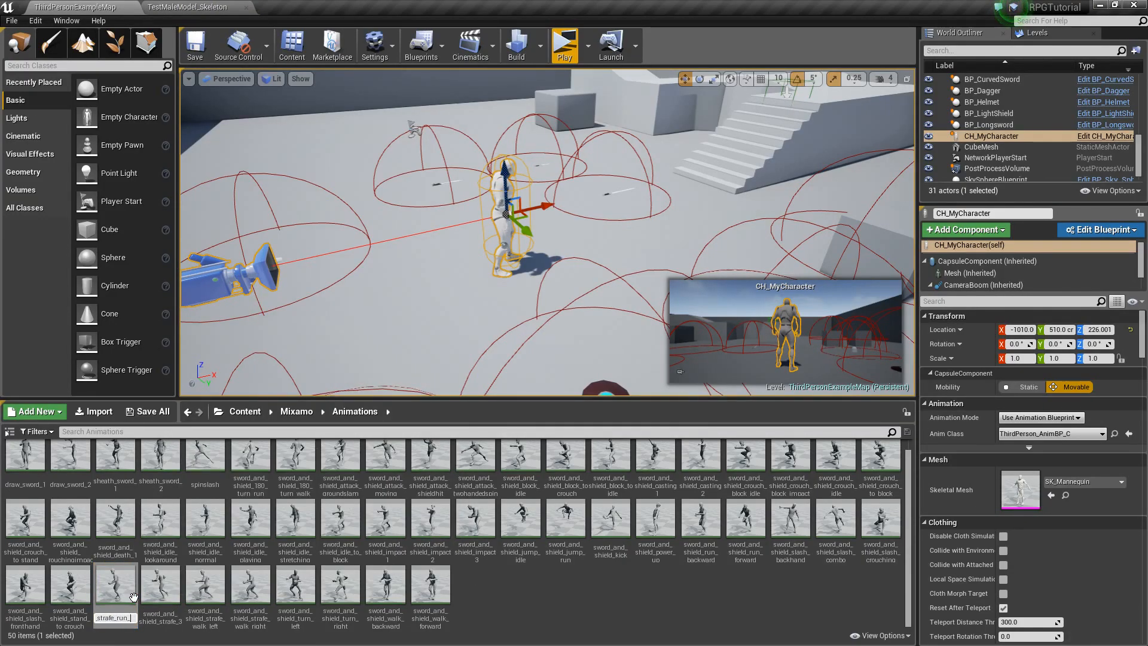
text(run_left)
key(Return)
Step: Preview the sword_and_shield_strafe_3 animation and rename it as sword_and_shield_strafe_run_right
double_click(133, 596)
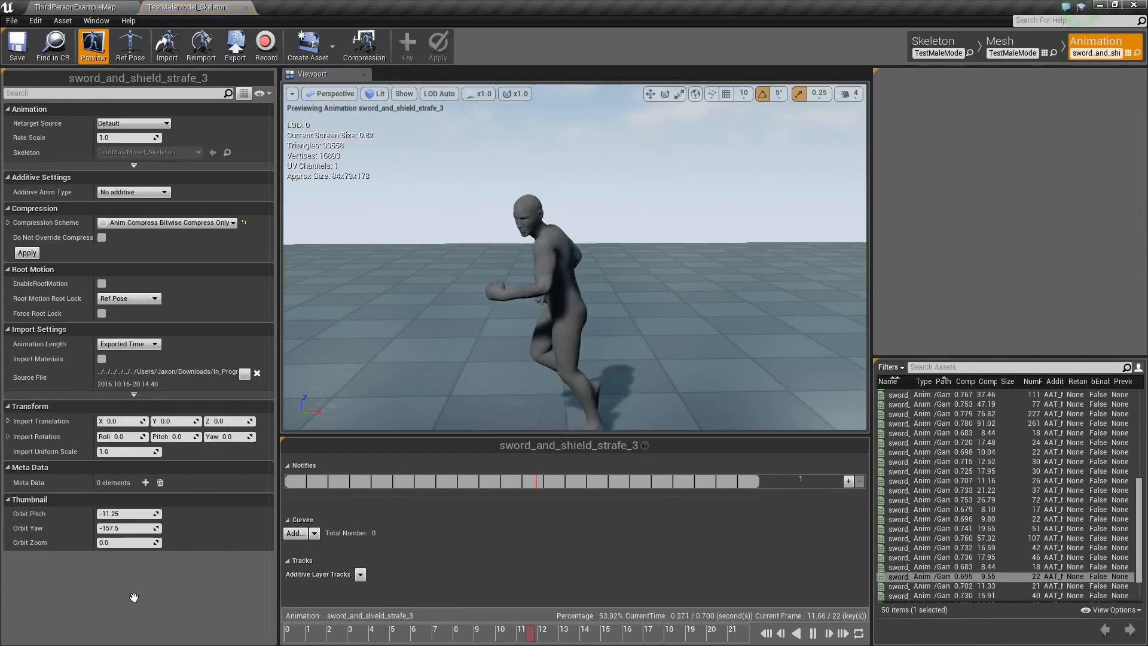
click(74, 7)
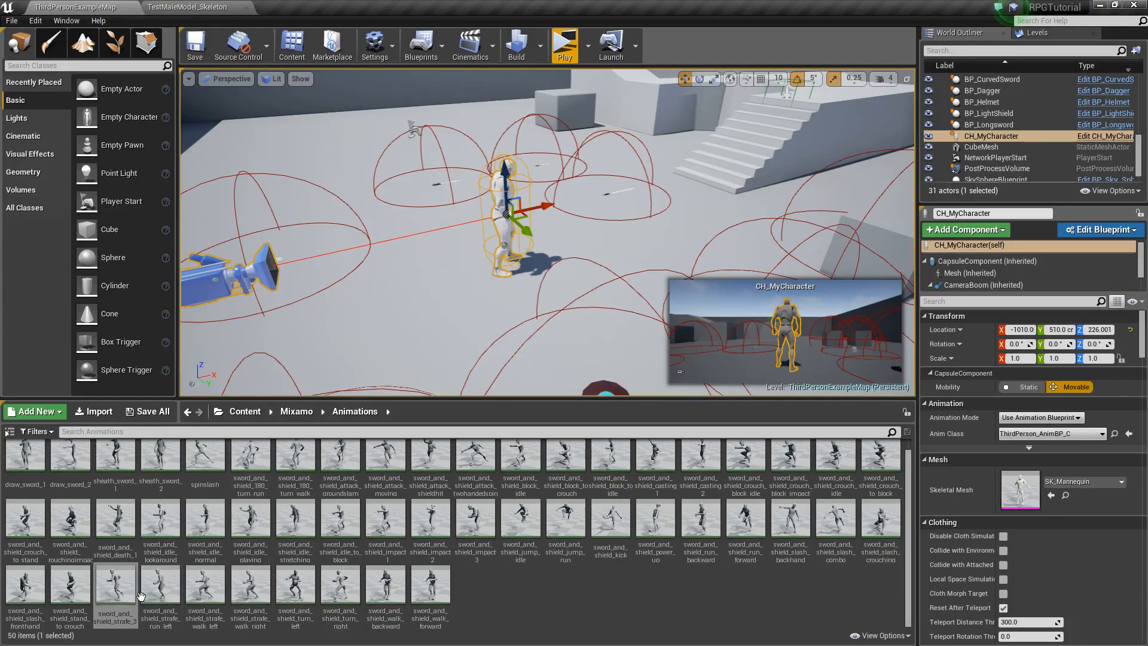
key(F2)
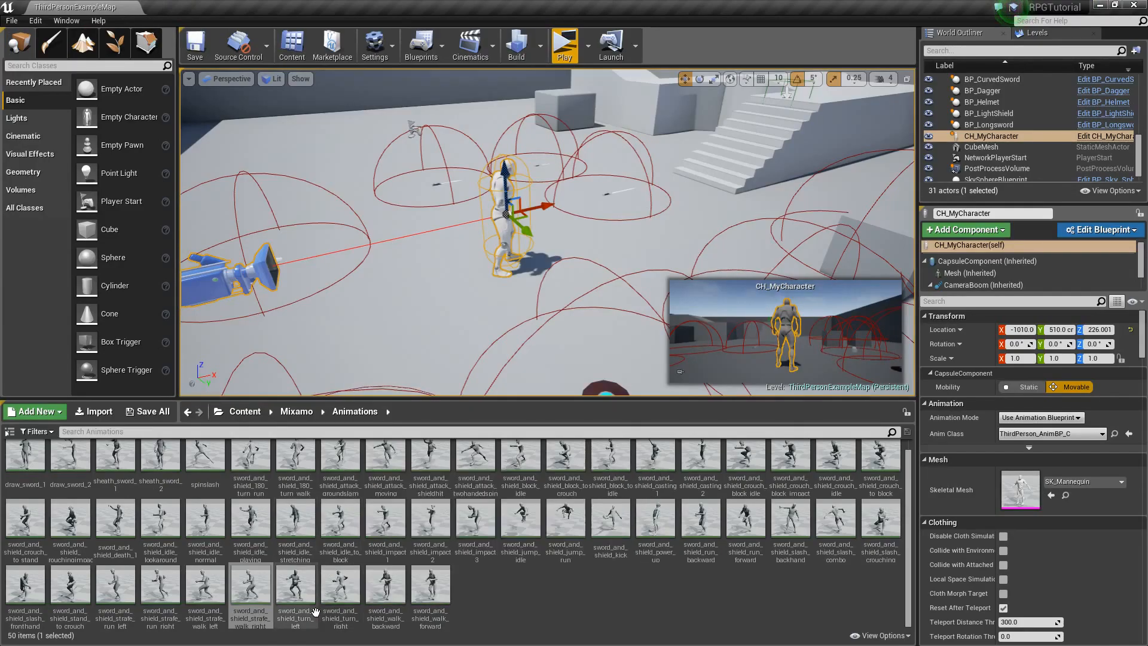
Step: Preview the sword_and_shield turn_left, turn_right, walk_backward and walk_forward animations to check that their names match the motion
double_click(295, 584)
click(91, 9)
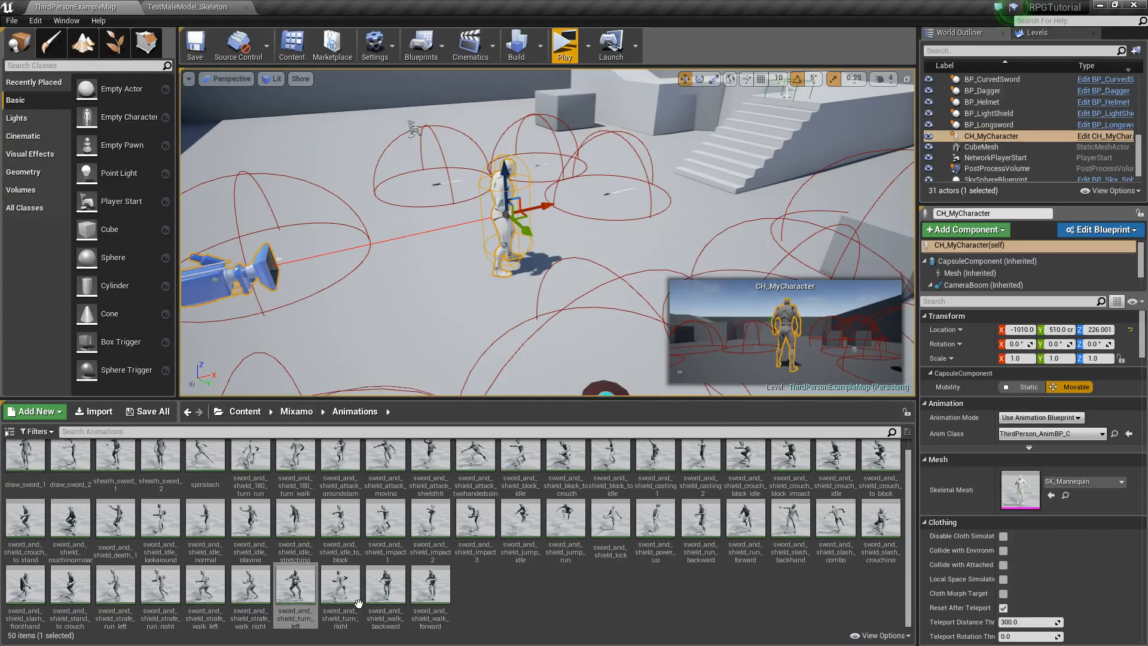
double_click(351, 595)
click(111, 8)
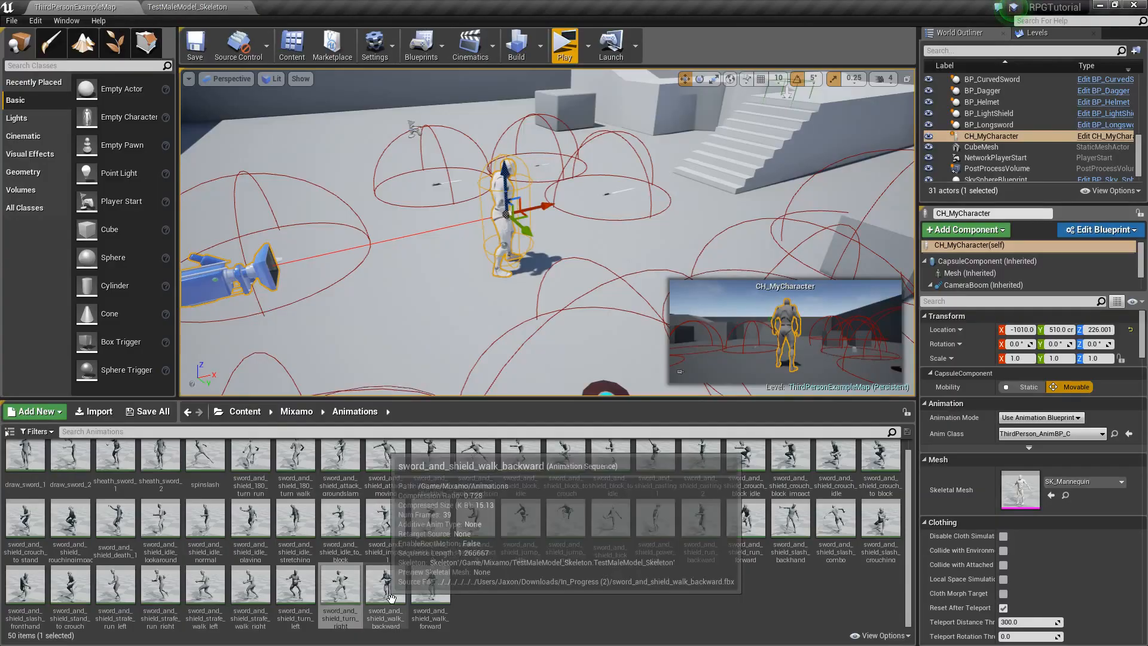
double_click(385, 583)
click(89, 7)
double_click(430, 583)
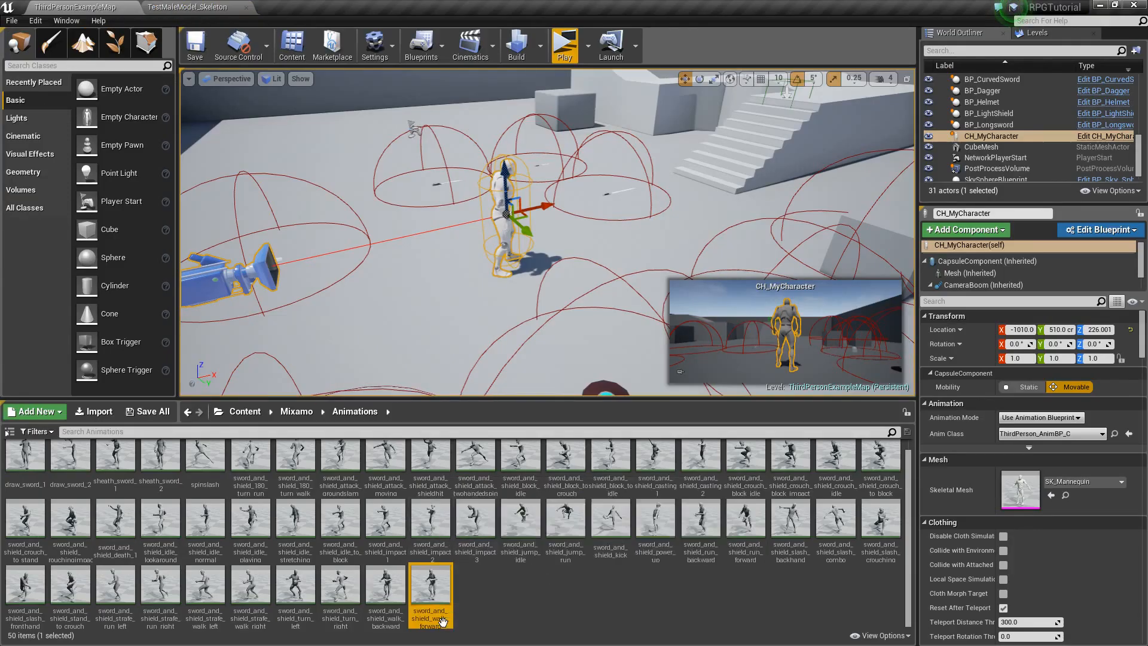
click(90, 7)
click(486, 585)
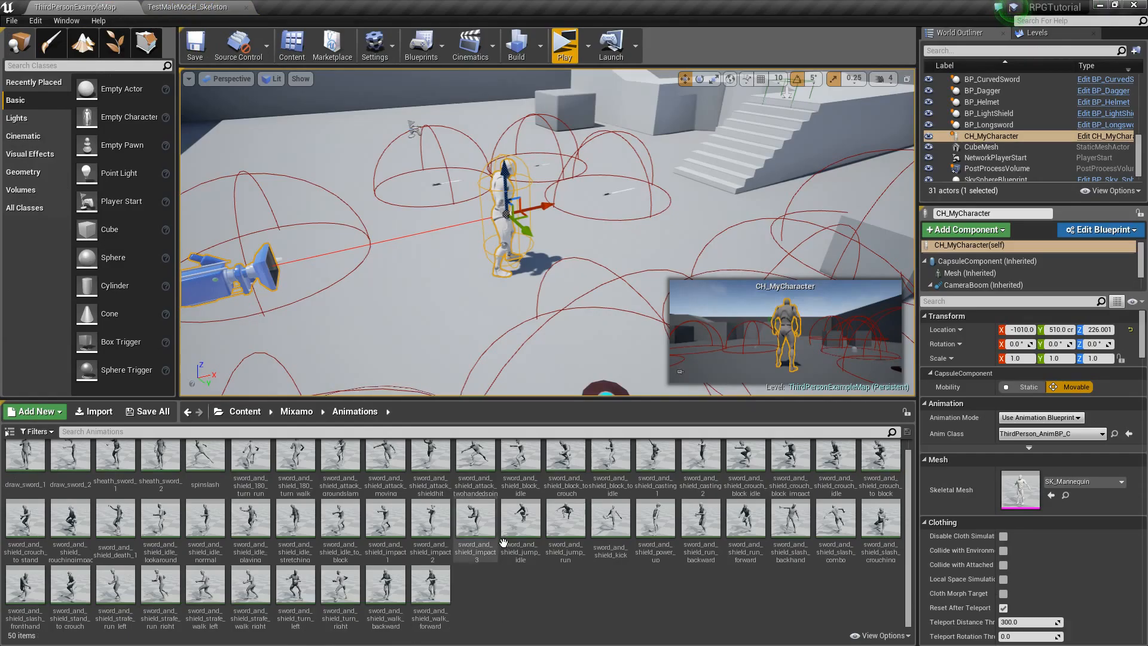
Step: Enlarge the content browser to show all the renamed animations and save all modified assets
scroll(473, 514, up, 1)
drag(435, 397, 433, 364)
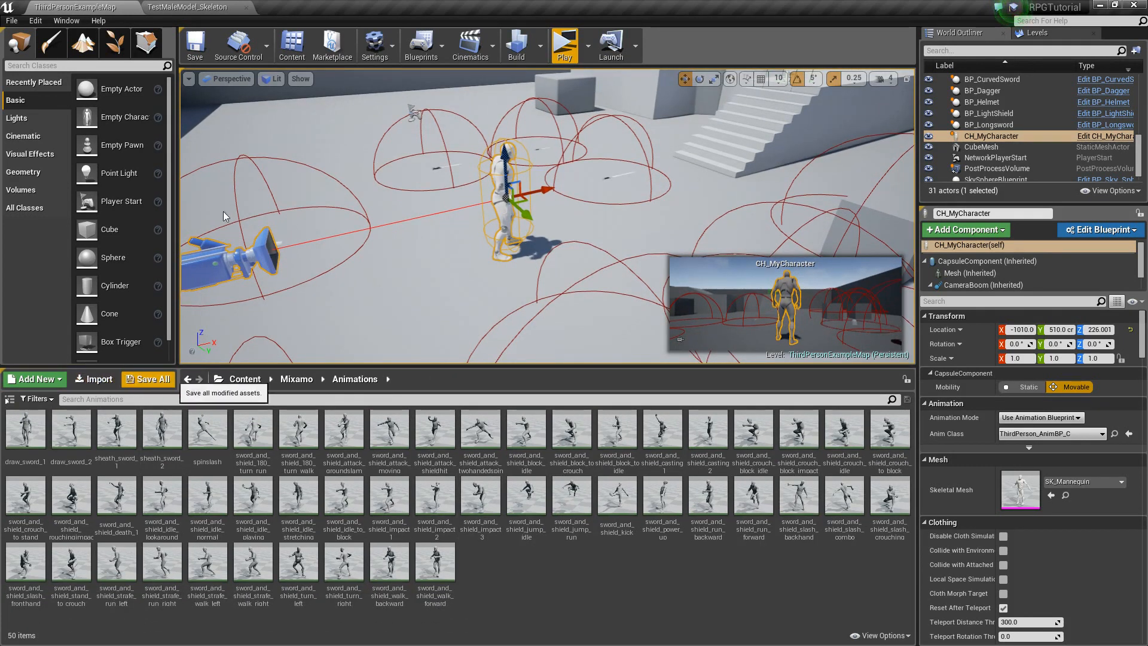
click(135, 379)
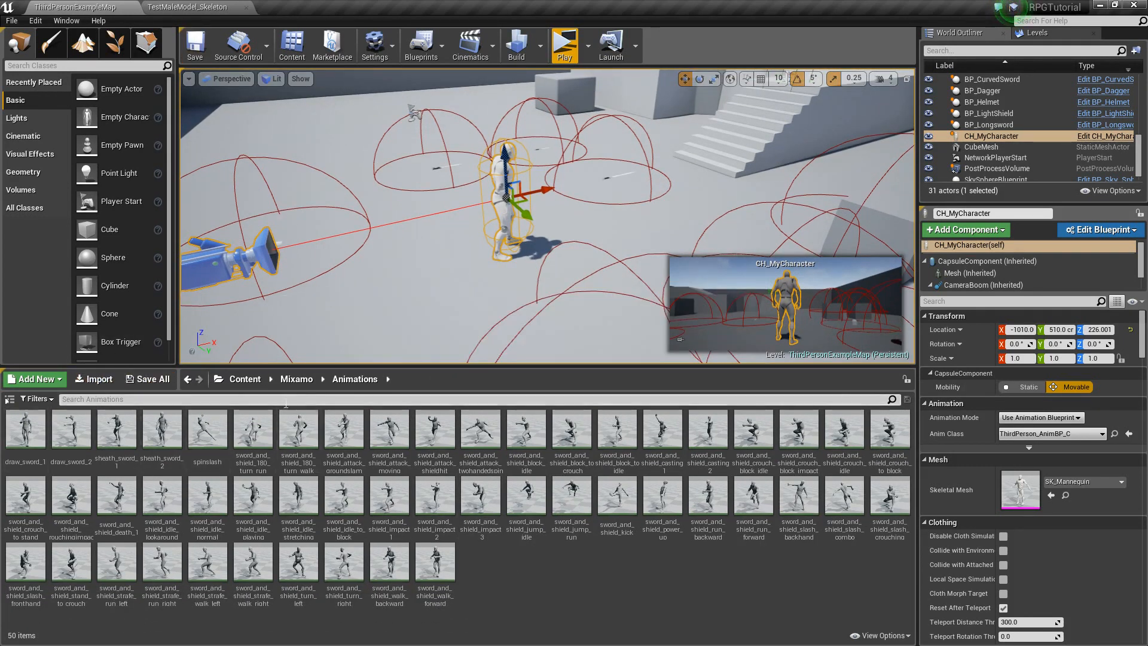
Step: Fix up the redirectors in the Animations folder inside Mixamo
click(297, 379)
right_click(31, 441)
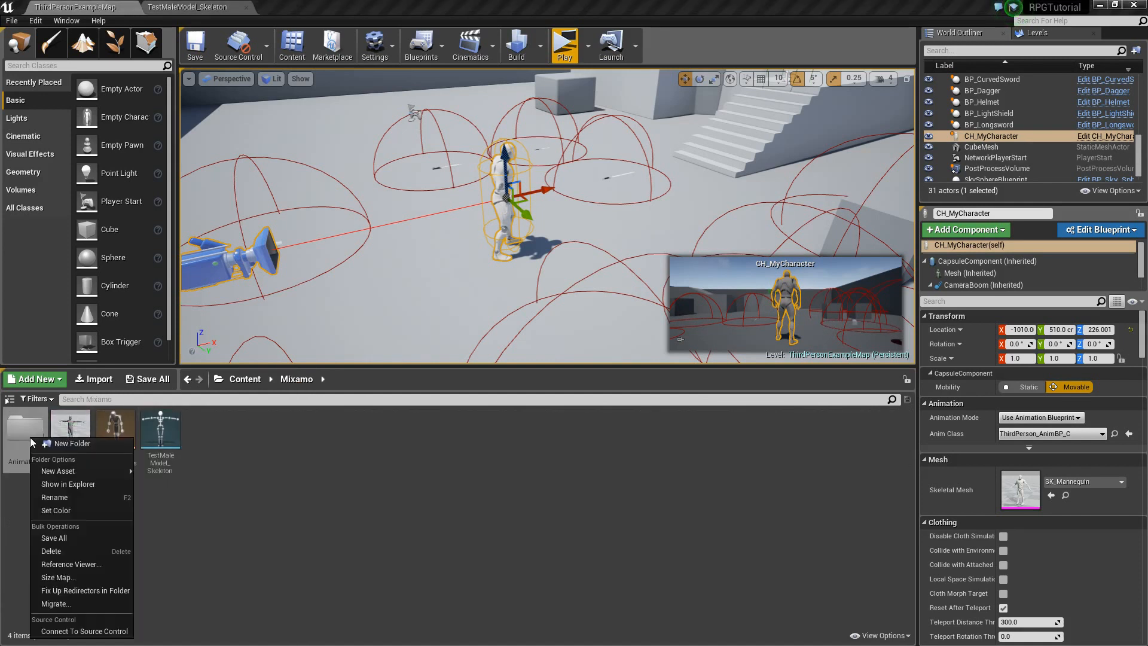
click(111, 588)
Step: Create a folder named SwordAndShield in the Mannequin/Animations folder
click(248, 386)
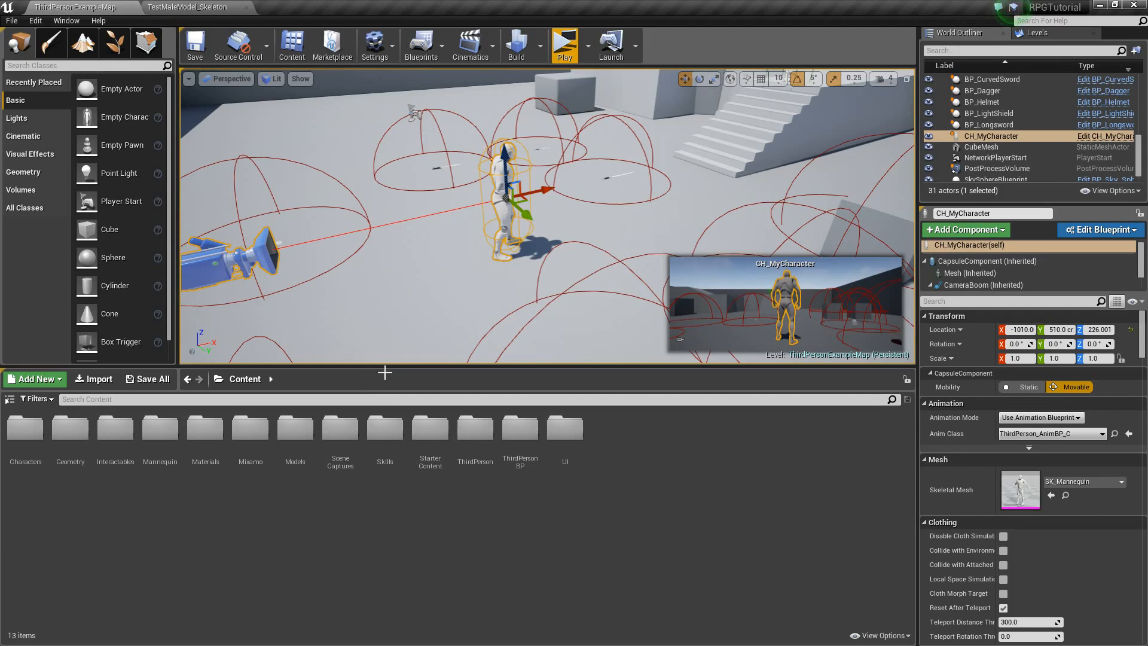
drag(385, 374, 385, 450)
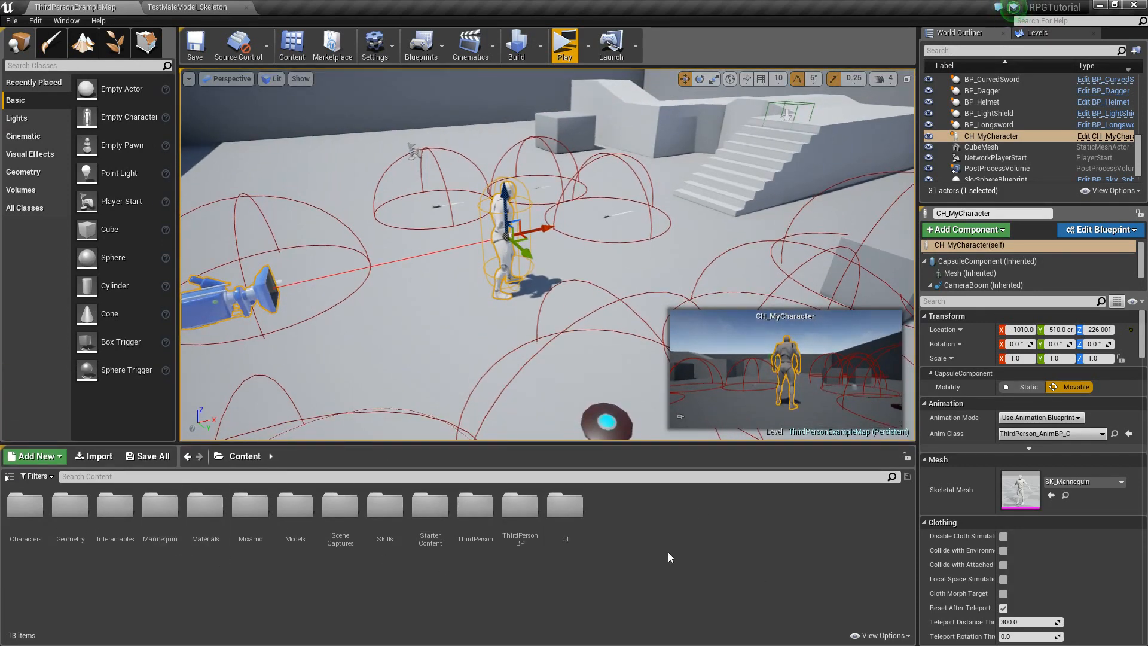
drag(591, 453, 359, 494)
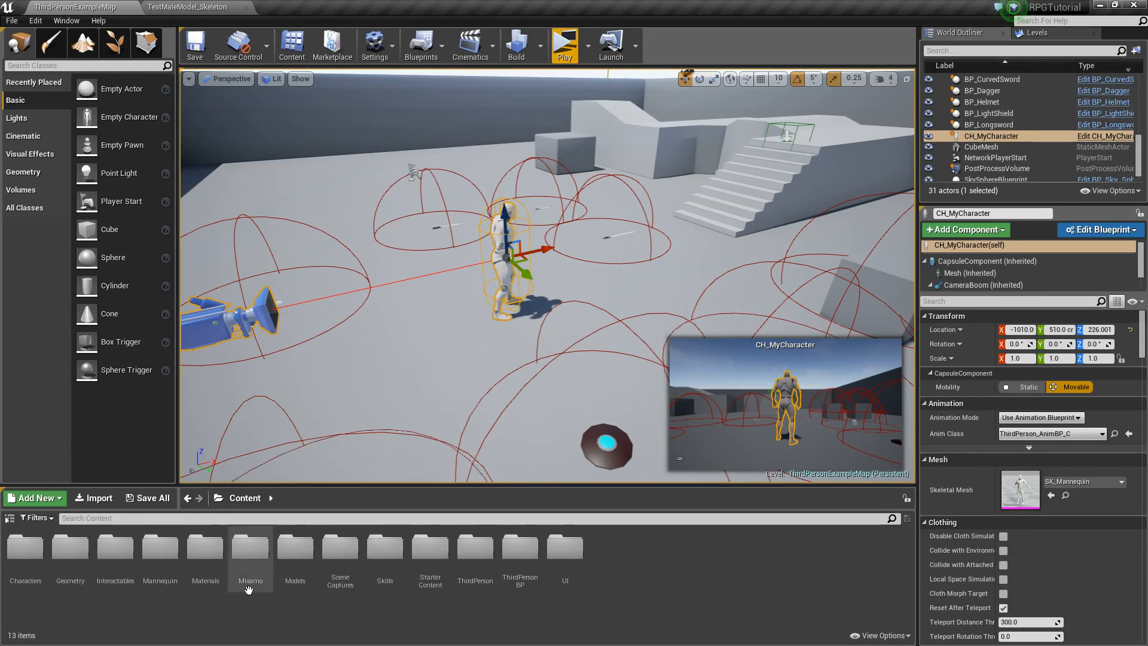
double_click(177, 576)
click(40, 569)
double_click(40, 569)
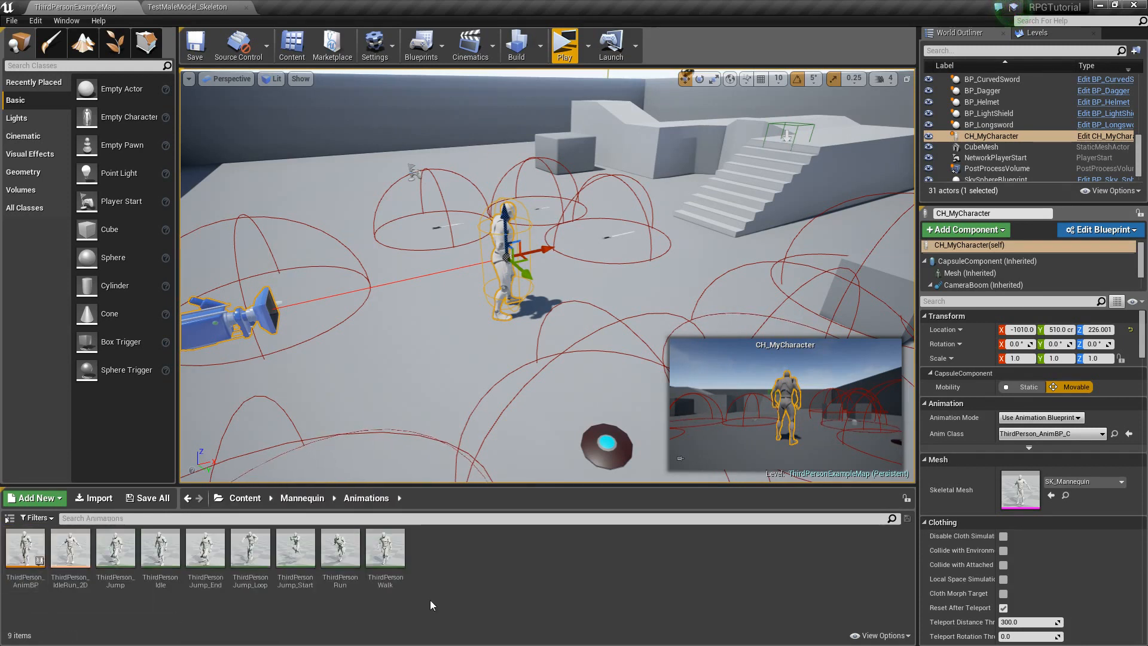
right_click(458, 561)
click(510, 258)
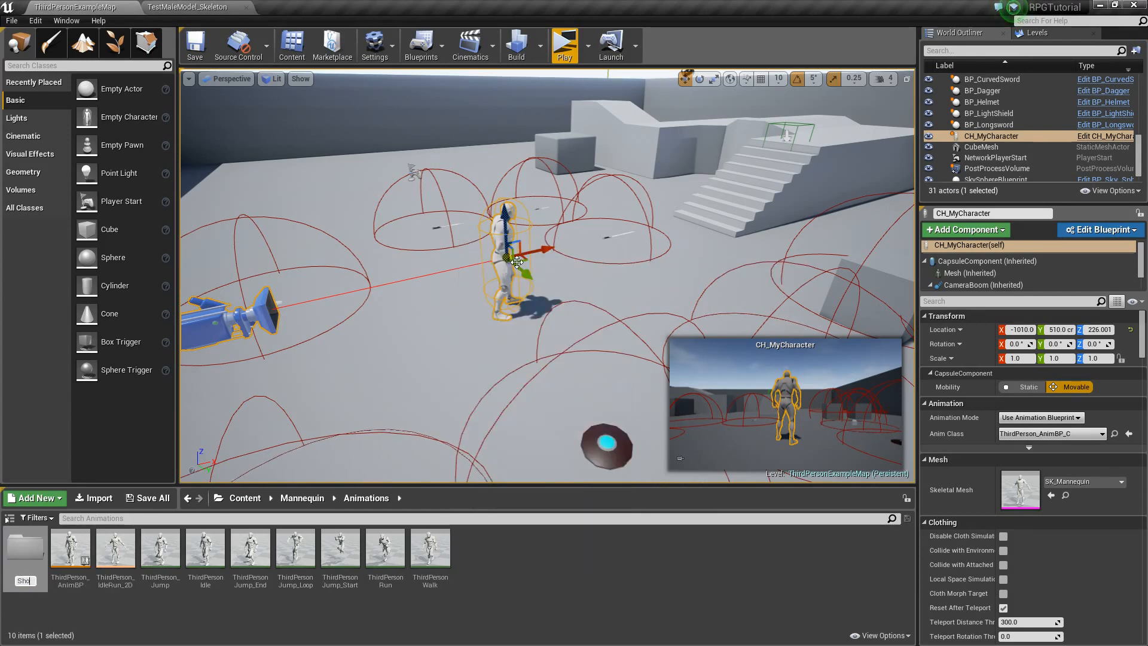
key(BackSpace)
text(w)
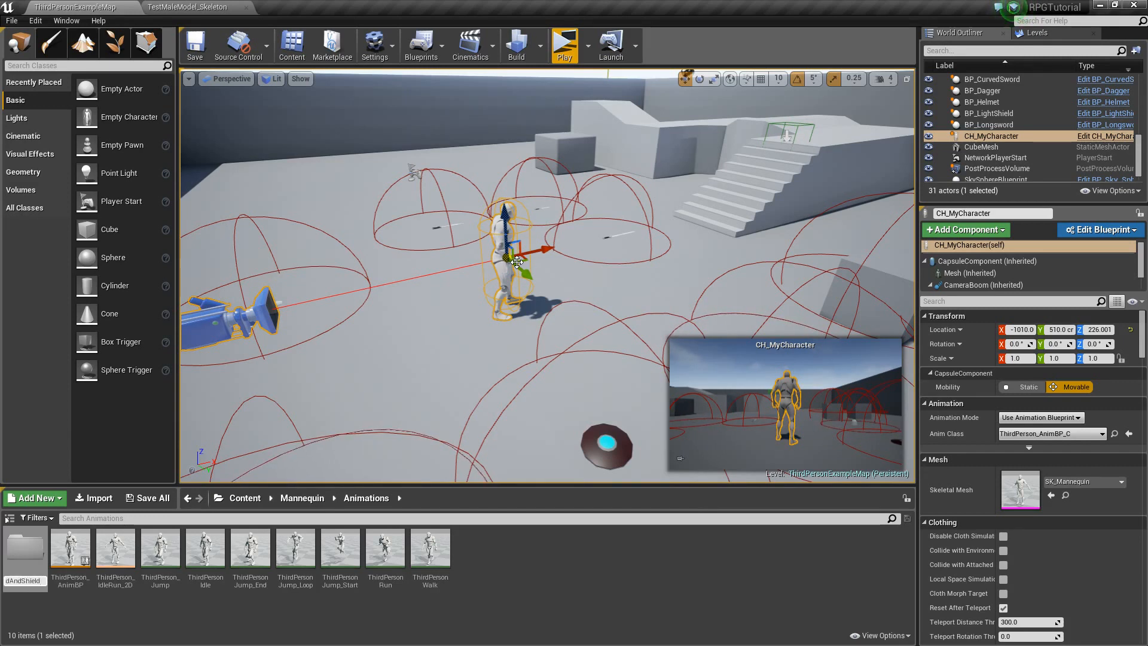
key(Return)
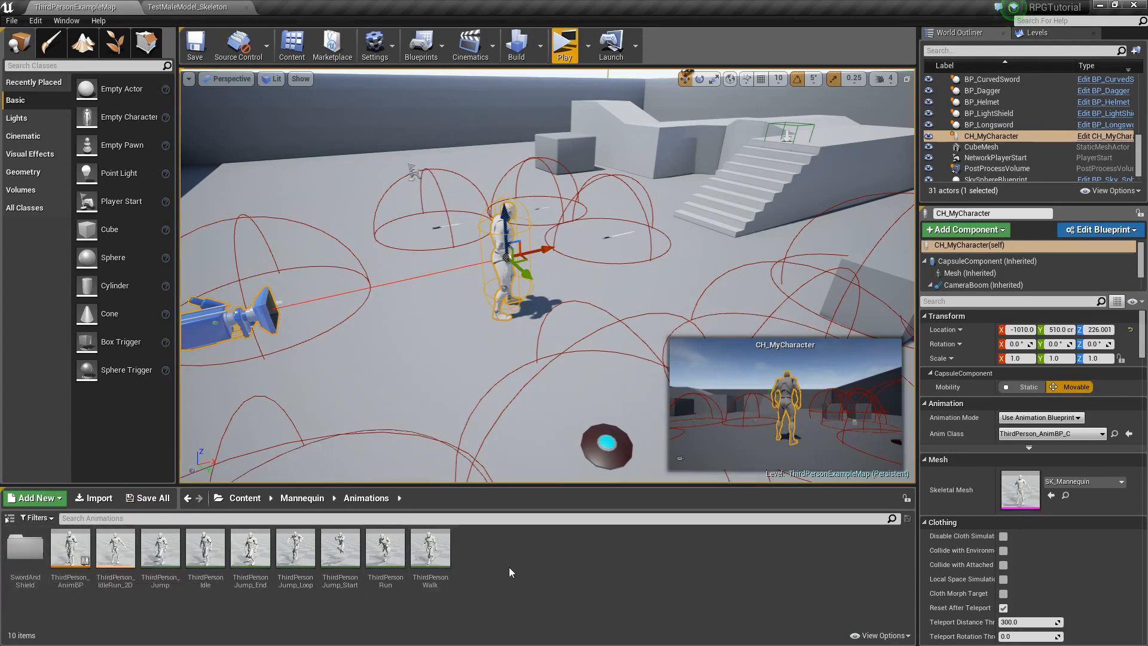
Step: Create a second folder named Normal in Mannequin/Animations
right_click(501, 551)
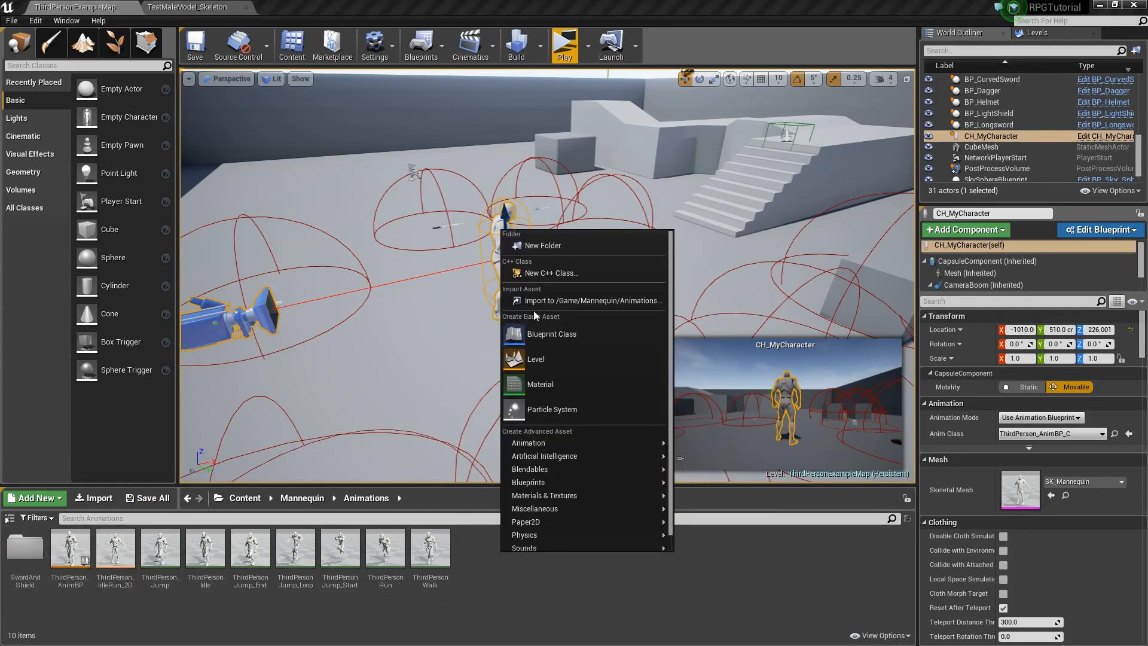
click(545, 247)
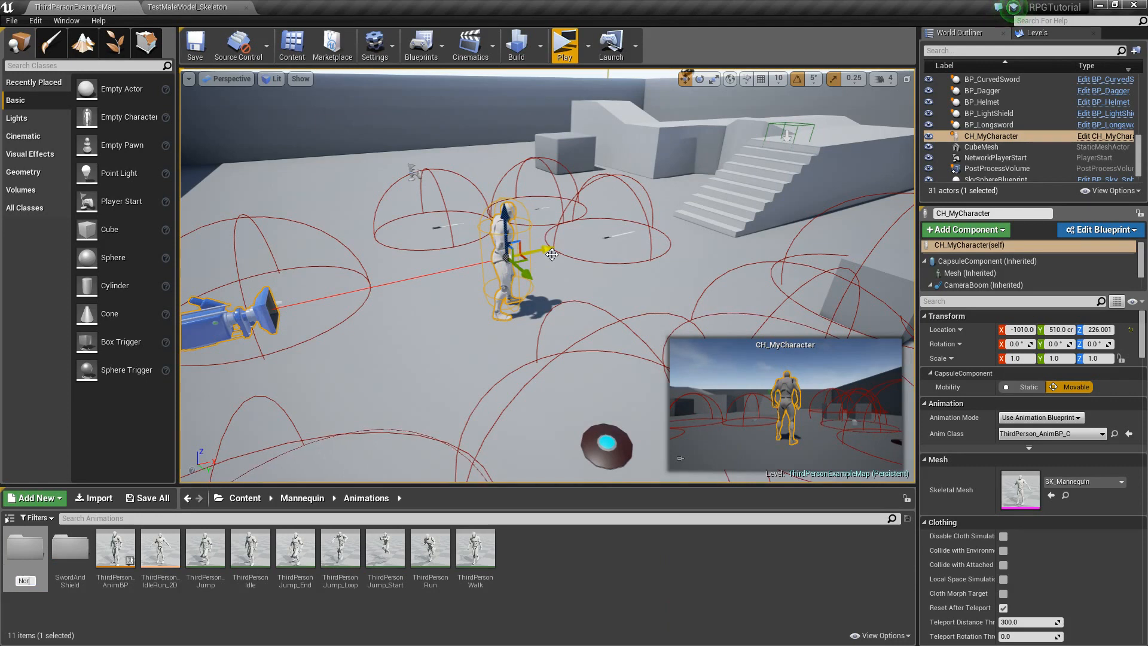
key(Return)
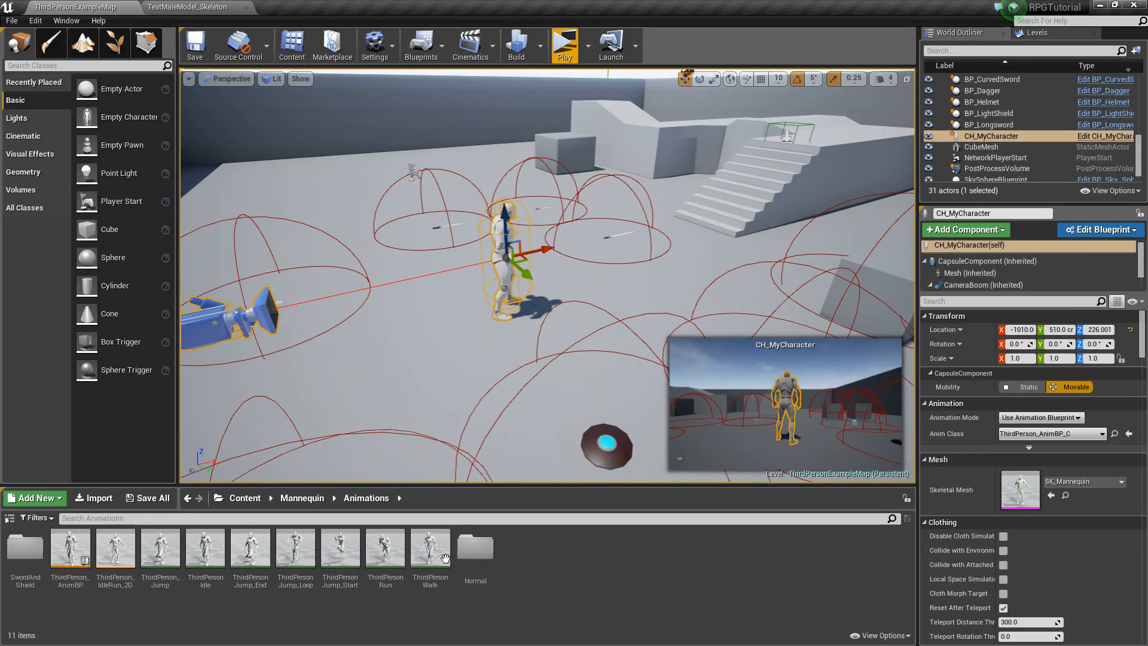
Step: Move the ThirdPerson animation sequences from ThirdPerson_Jump through ThirdPersonWalk into the Normal folder
click(445, 558)
shift+click(160, 547)
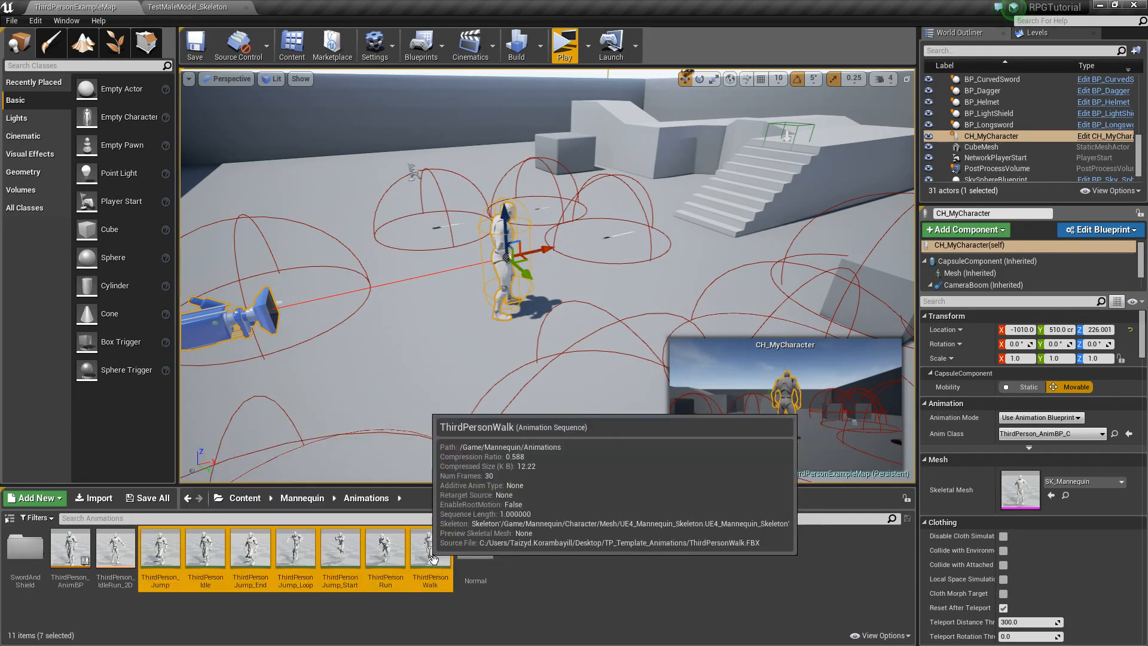
drag(433, 559, 485, 557)
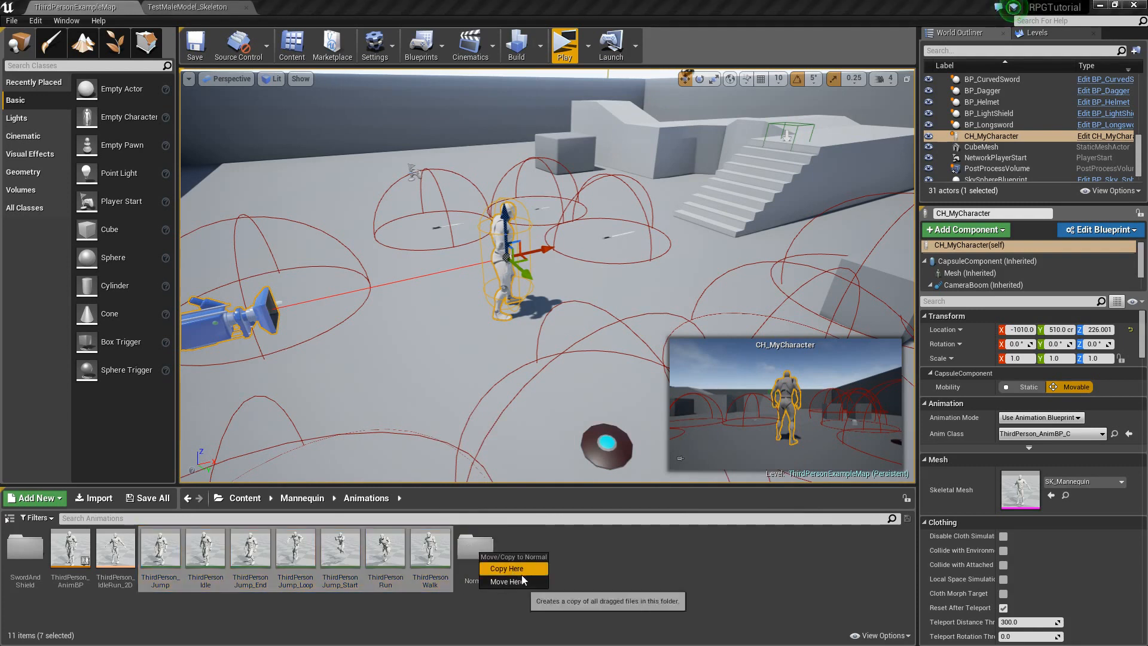
click(519, 579)
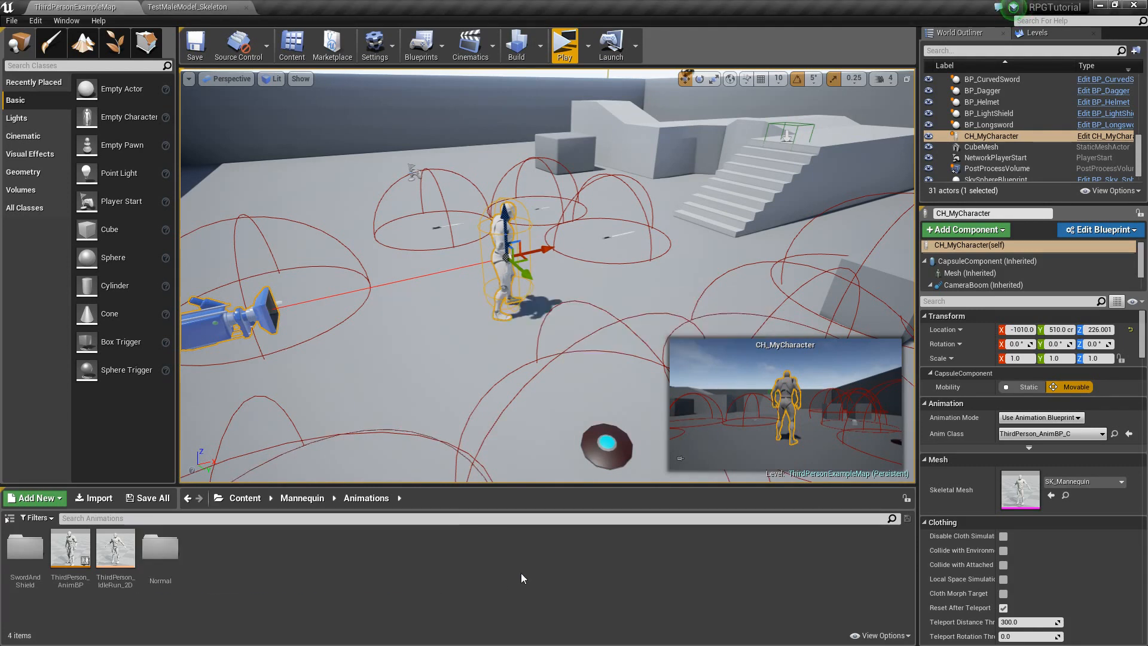
Step: Fix up the redirectors in the Normal folder and in the Animations folder inside Mannequin
right_click(156, 555)
click(232, 504)
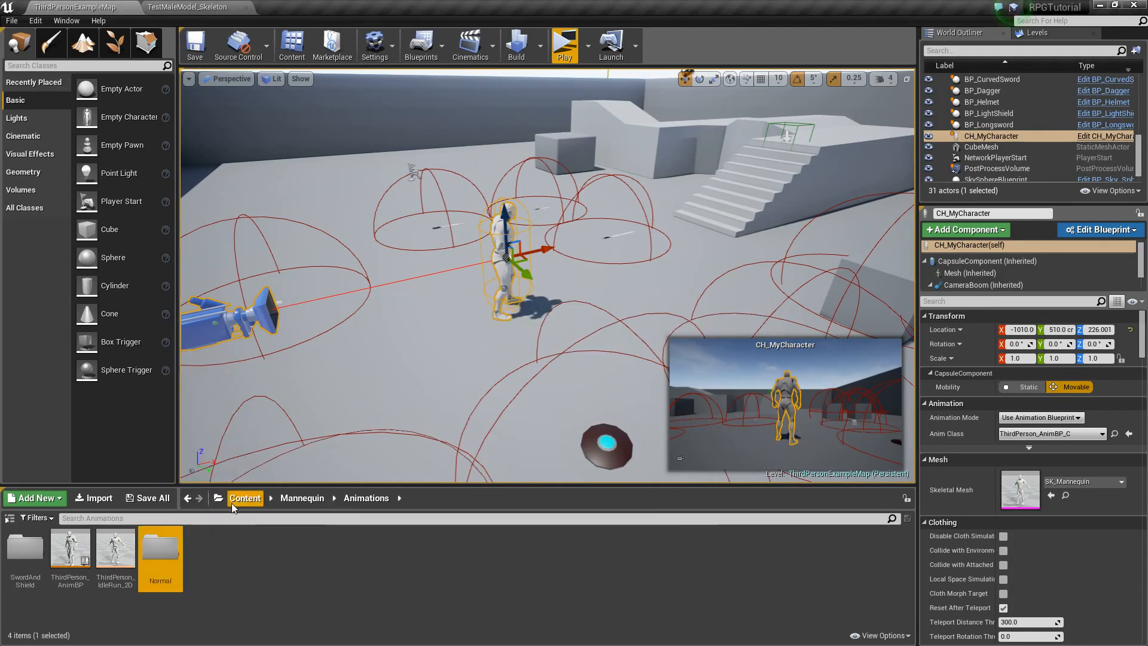
click(303, 500)
right_click(29, 553)
click(95, 506)
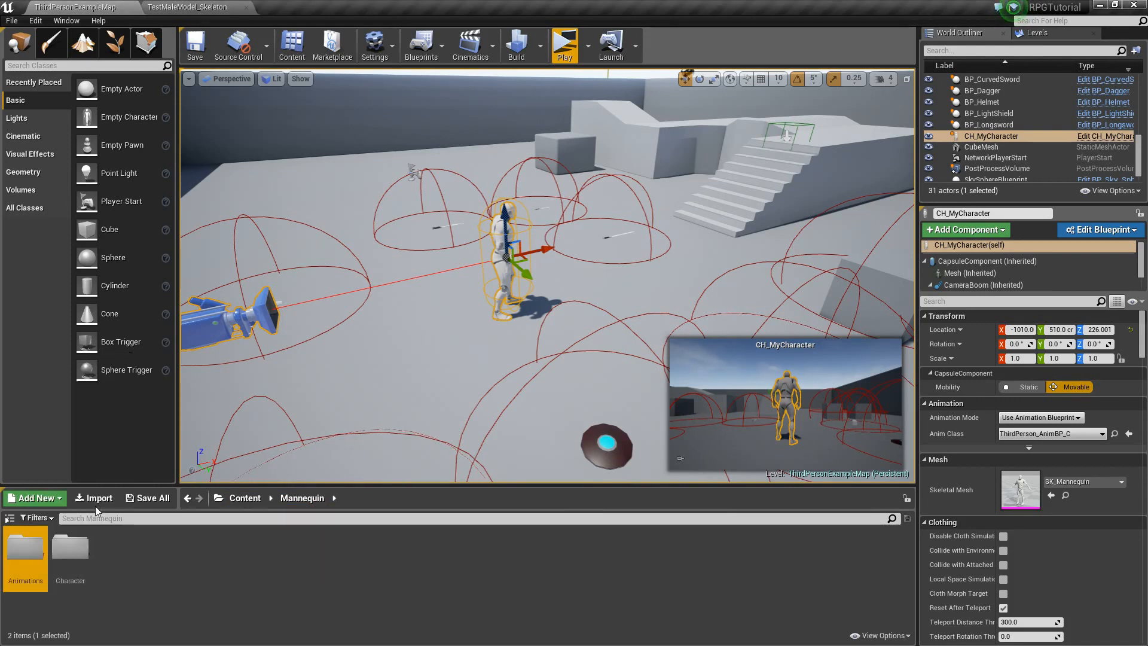
Step: Select all animation sequences in Mixamo/Animations and start Duplicate Anim Assets and Retarget with UE4_Mannequin_Skeleton as the target skeleton
click(245, 498)
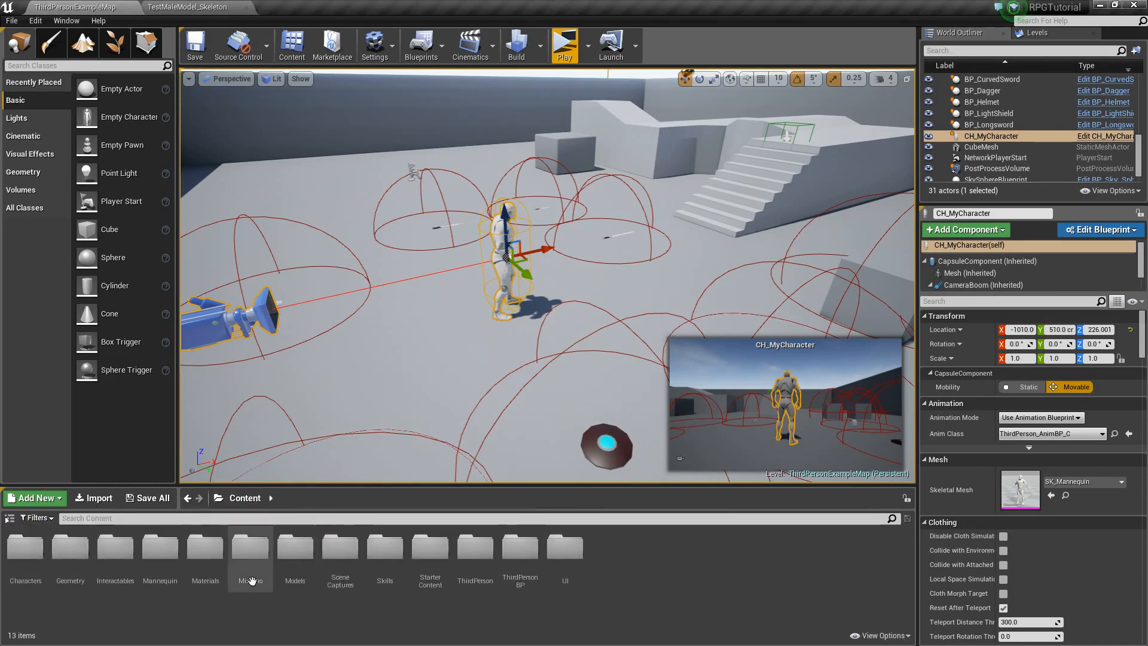
double_click(247, 549)
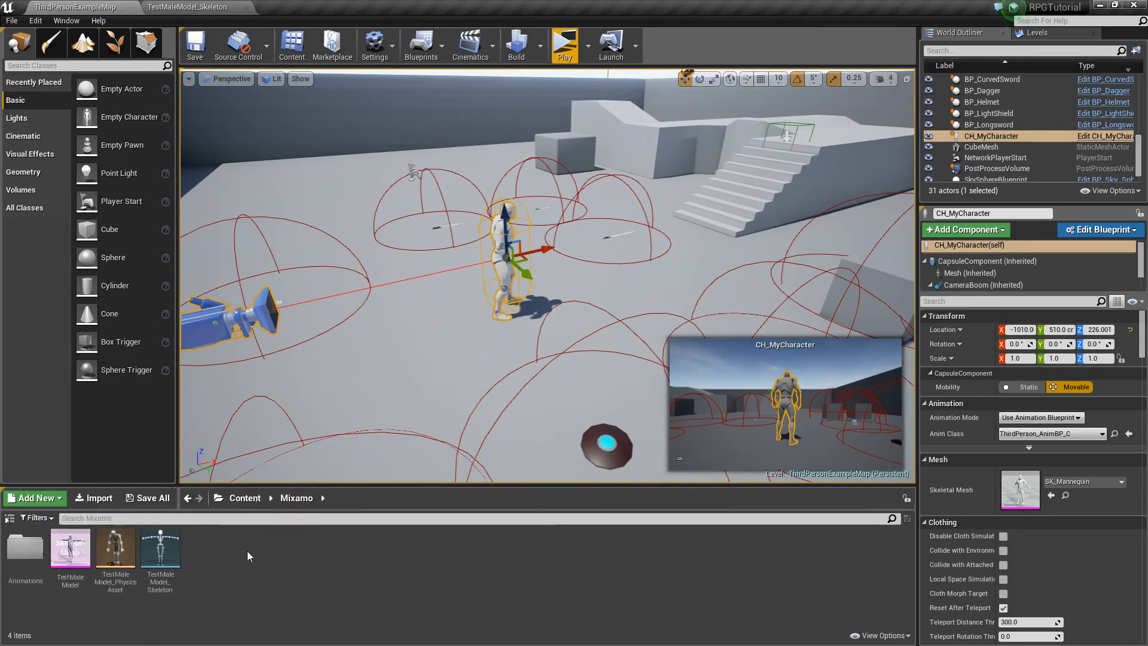
double_click(25, 547)
click(34, 563)
scroll(454, 575, down, 3)
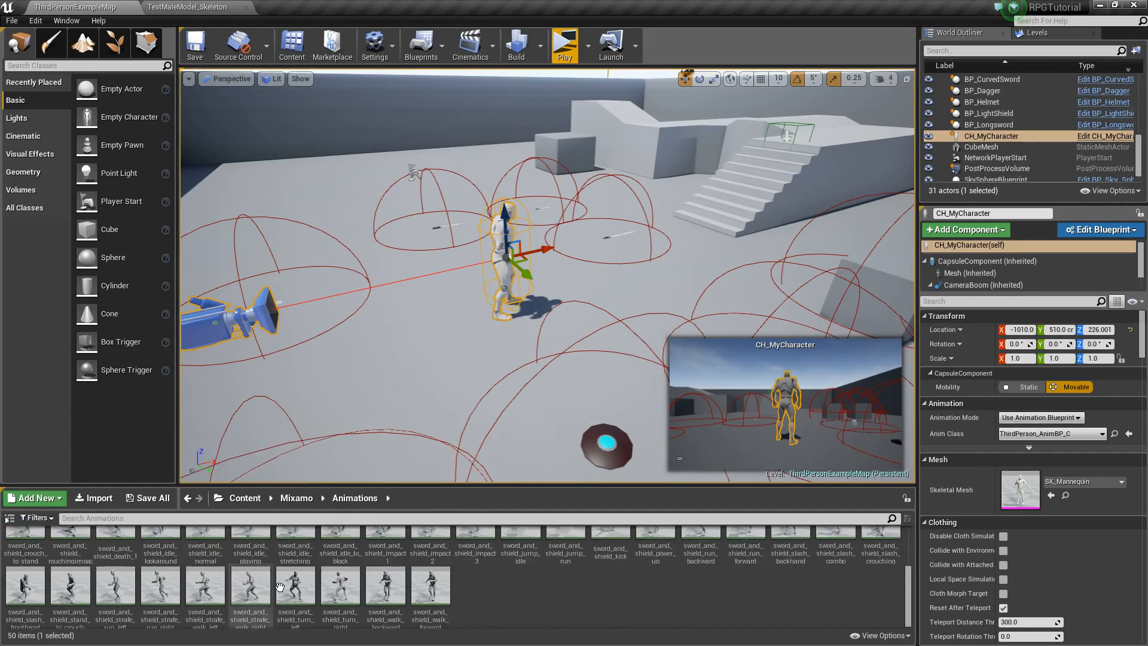
shift+click(443, 590)
right_click(443, 599)
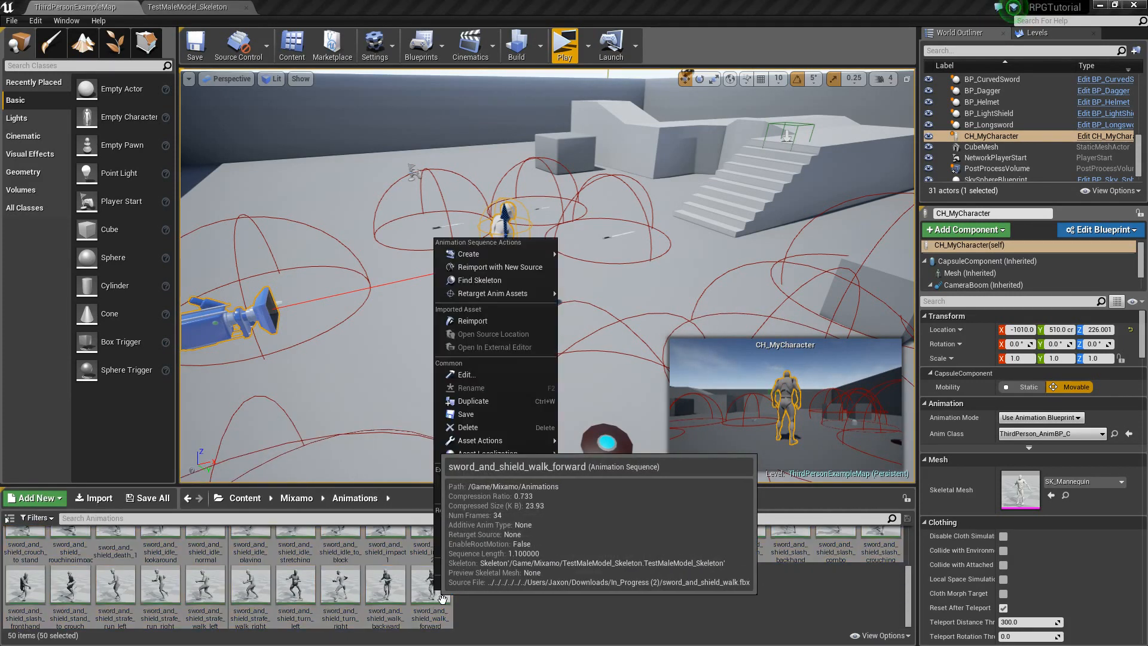
mouse_move(491, 292)
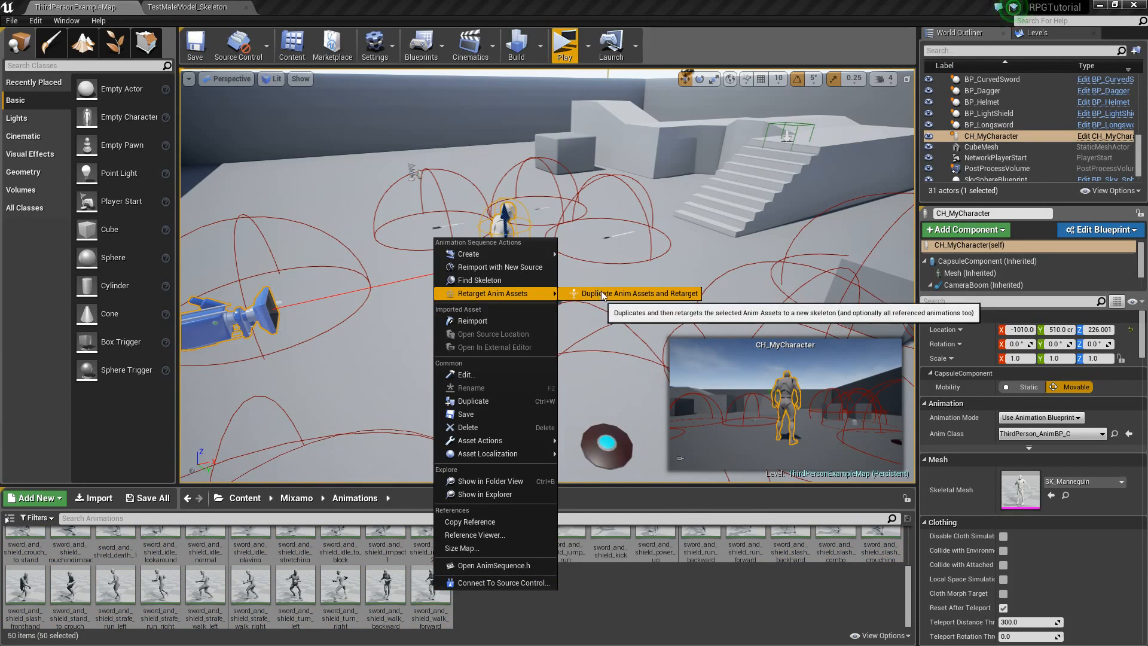
click(599, 293)
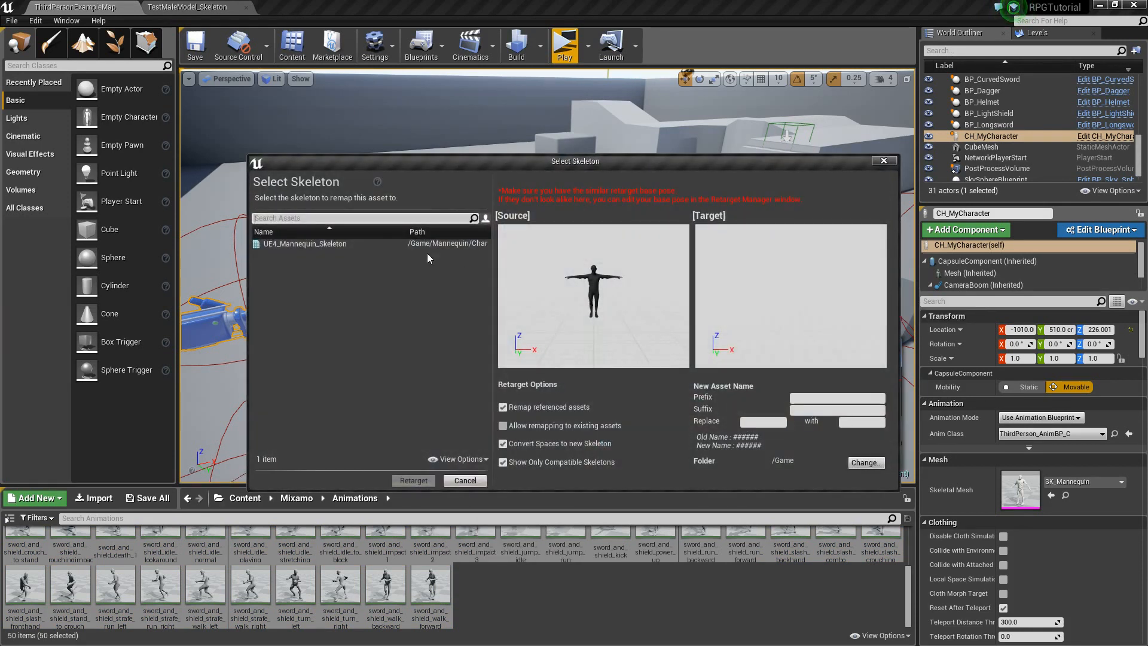
click(353, 247)
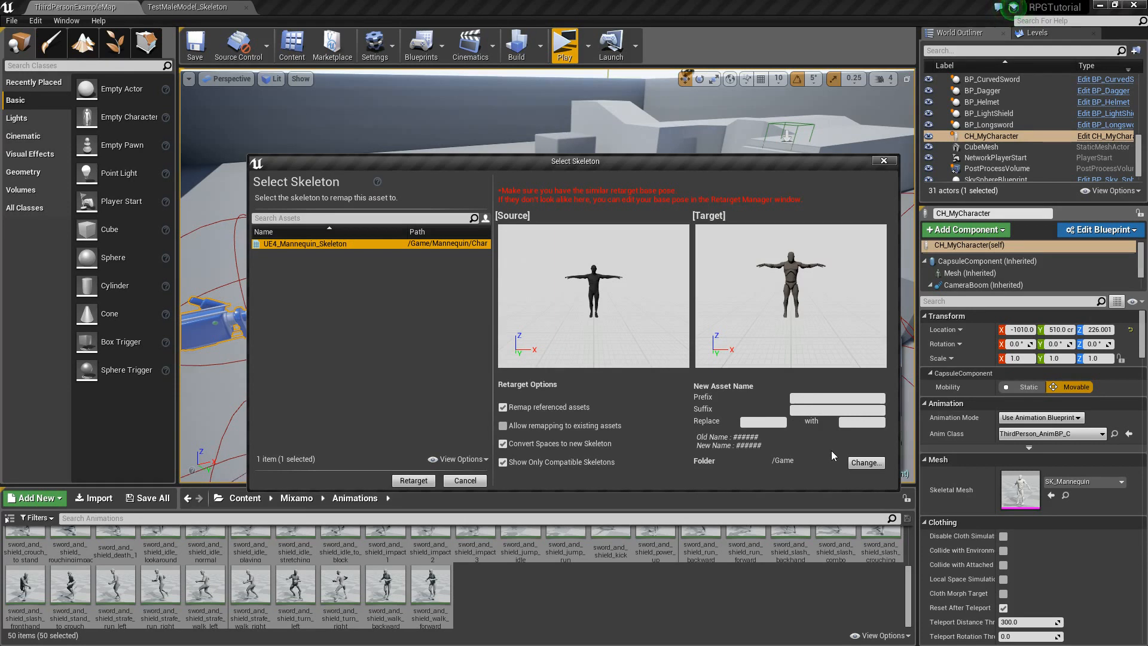
Step: Set the retarget output folder to Mannequin/Animations/SwordAndShield and run the retarget
click(868, 464)
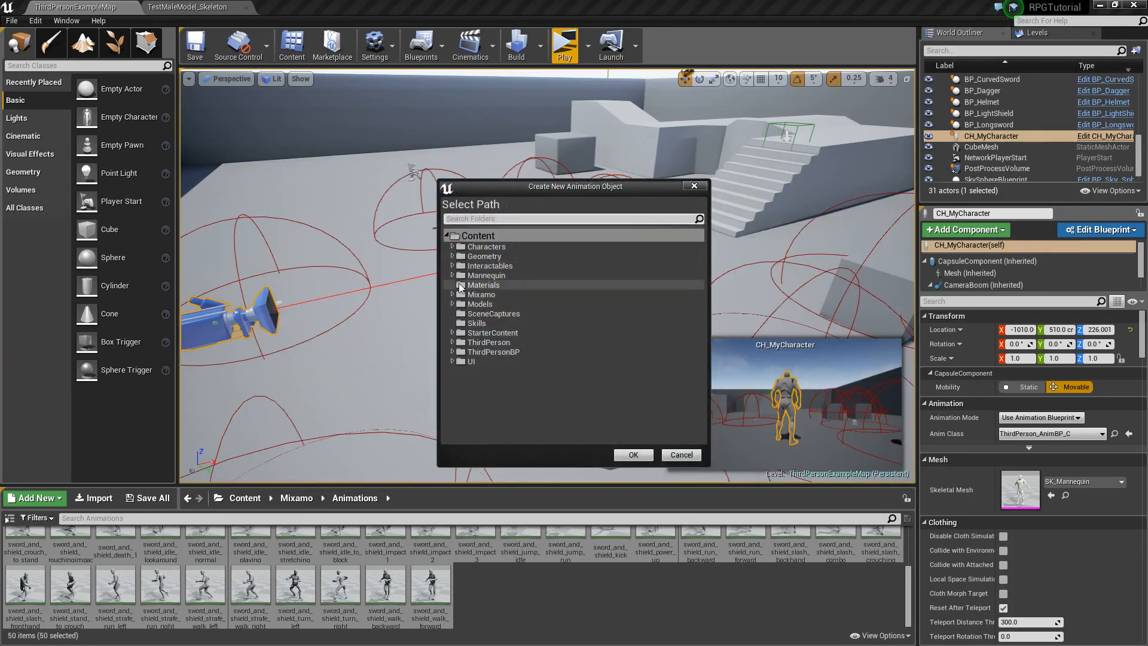
click(453, 275)
click(459, 285)
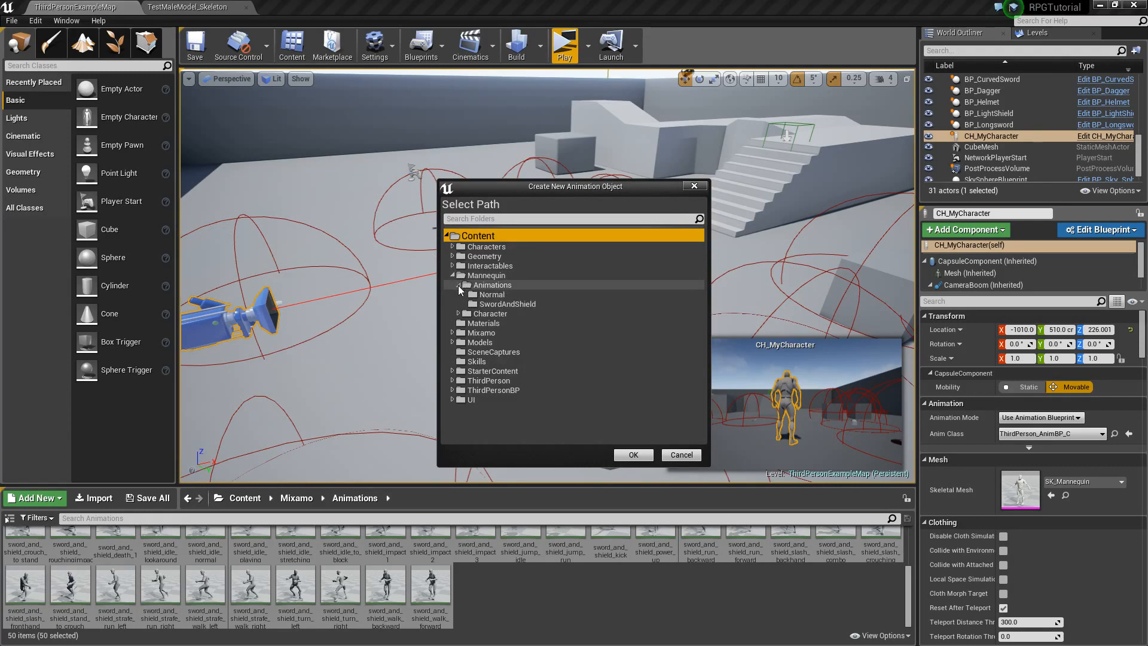
click(481, 305)
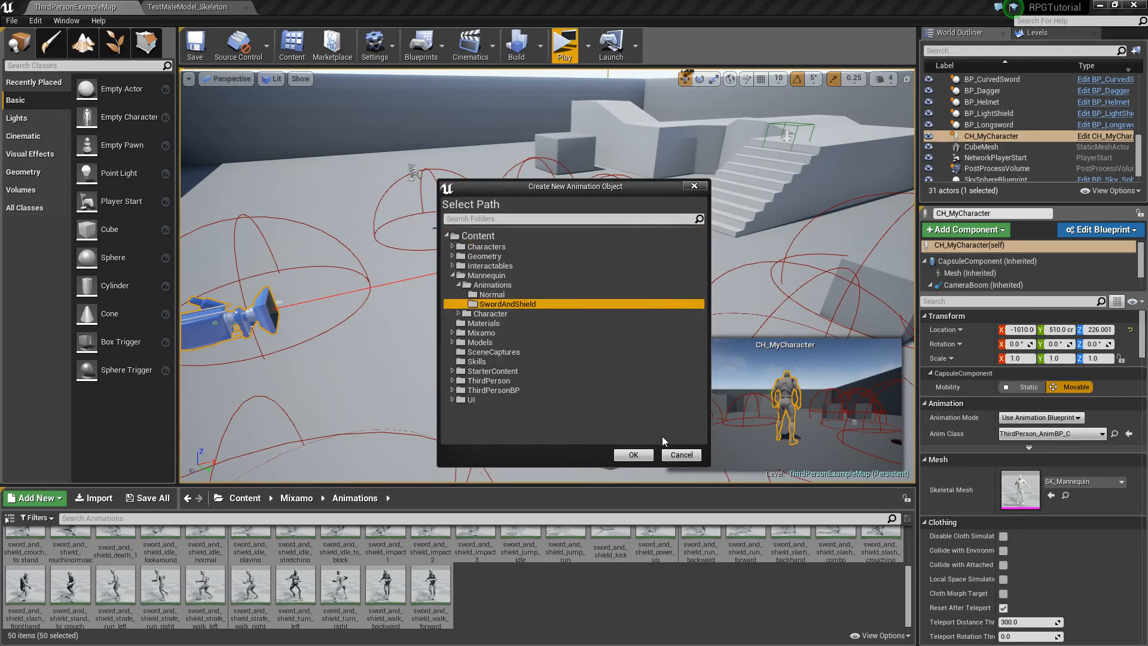
click(634, 456)
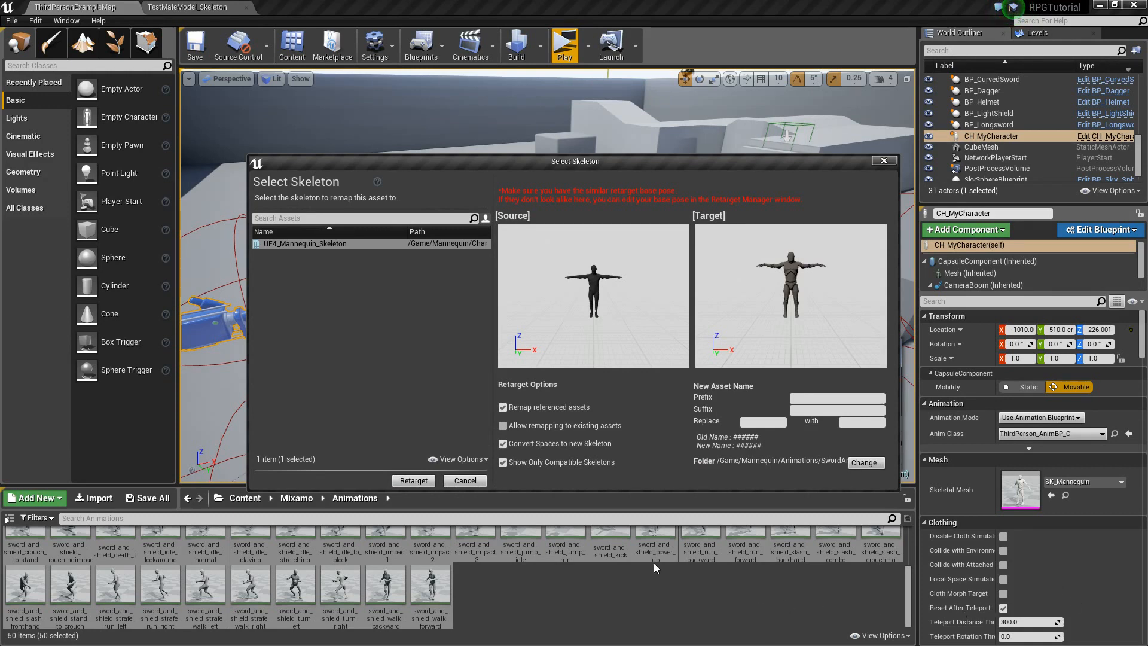
click(414, 482)
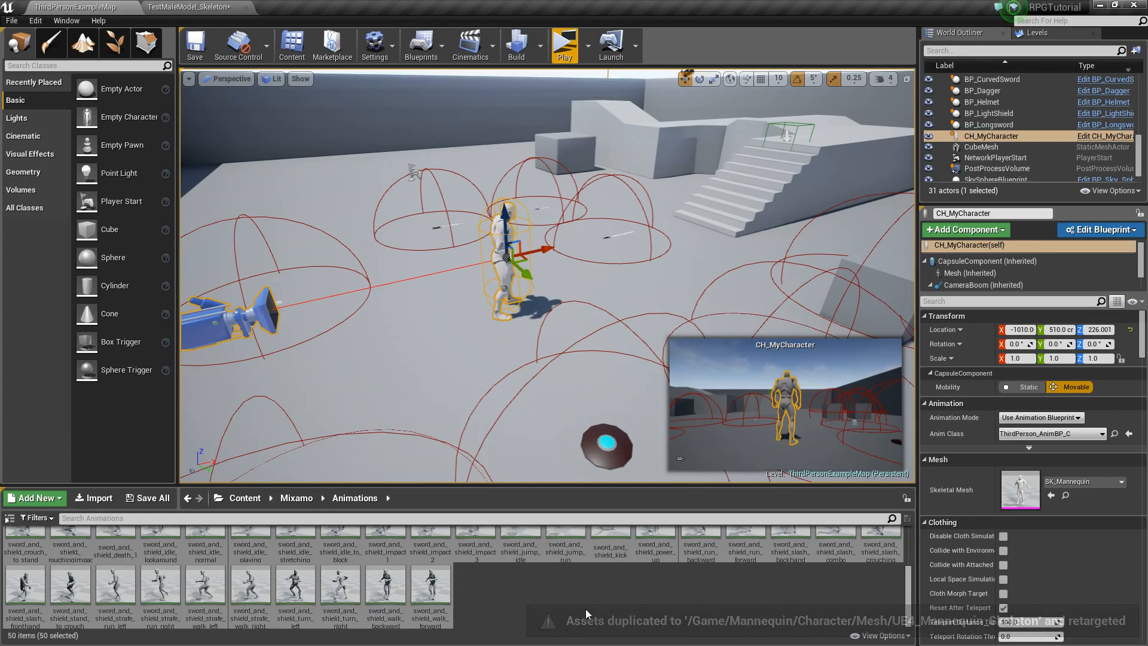
Step: Open the Mannequin/Animations/SwordAndShield folder and save all unsaved content, including the retargeted animations
click(507, 600)
scroll(242, 507, up, 1)
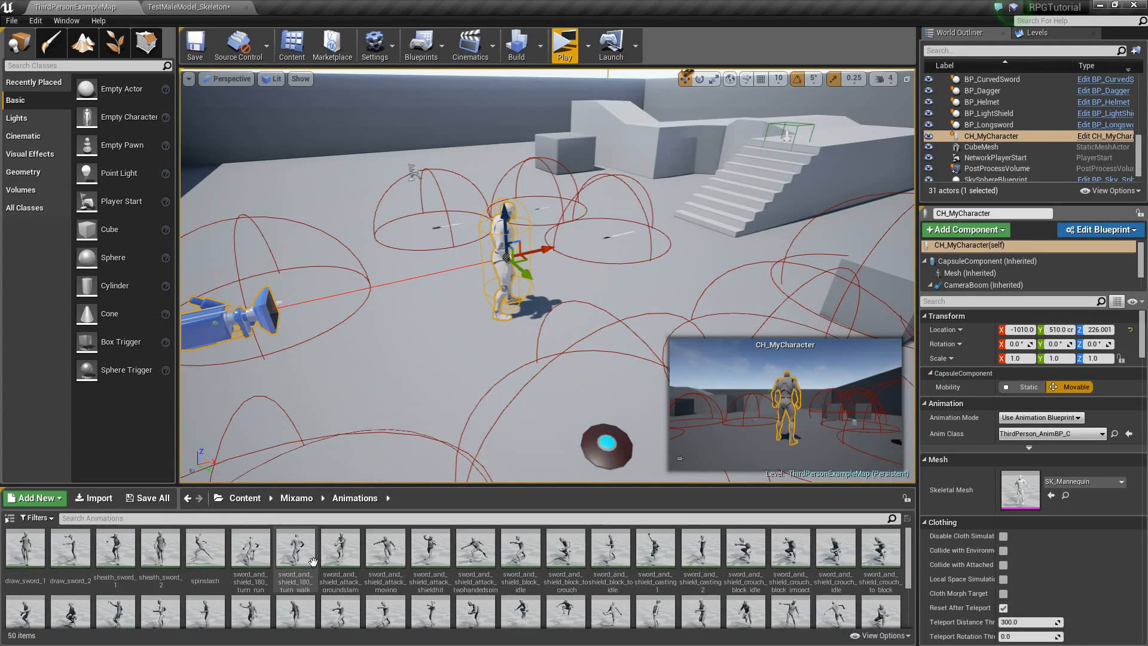
click(251, 499)
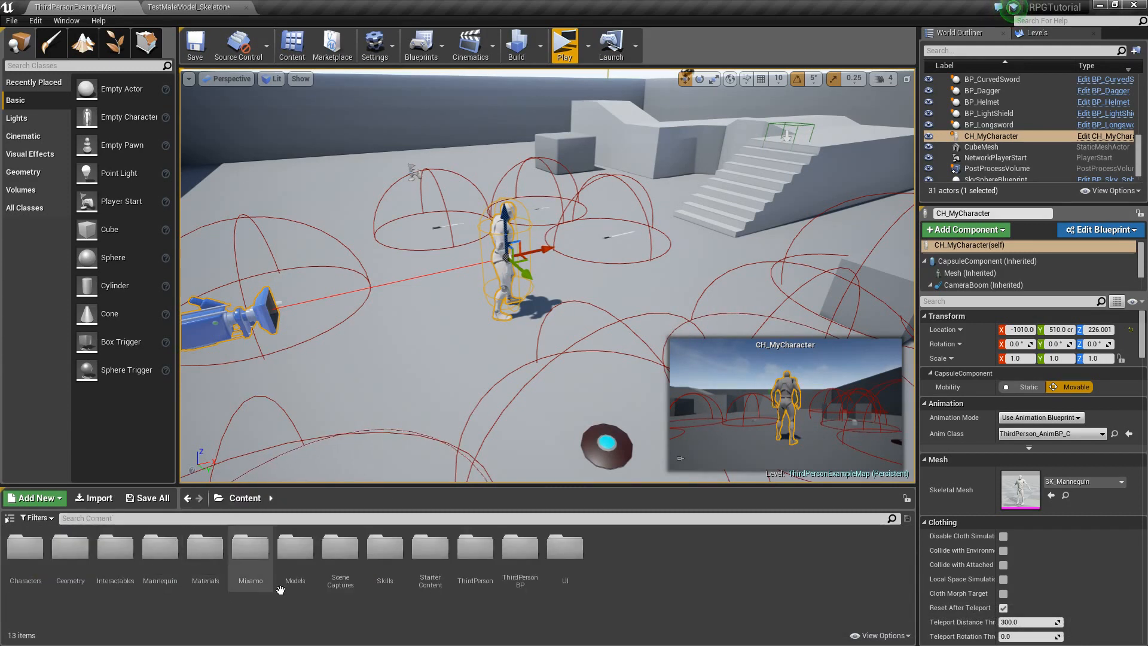
double_click(173, 557)
double_click(25, 547)
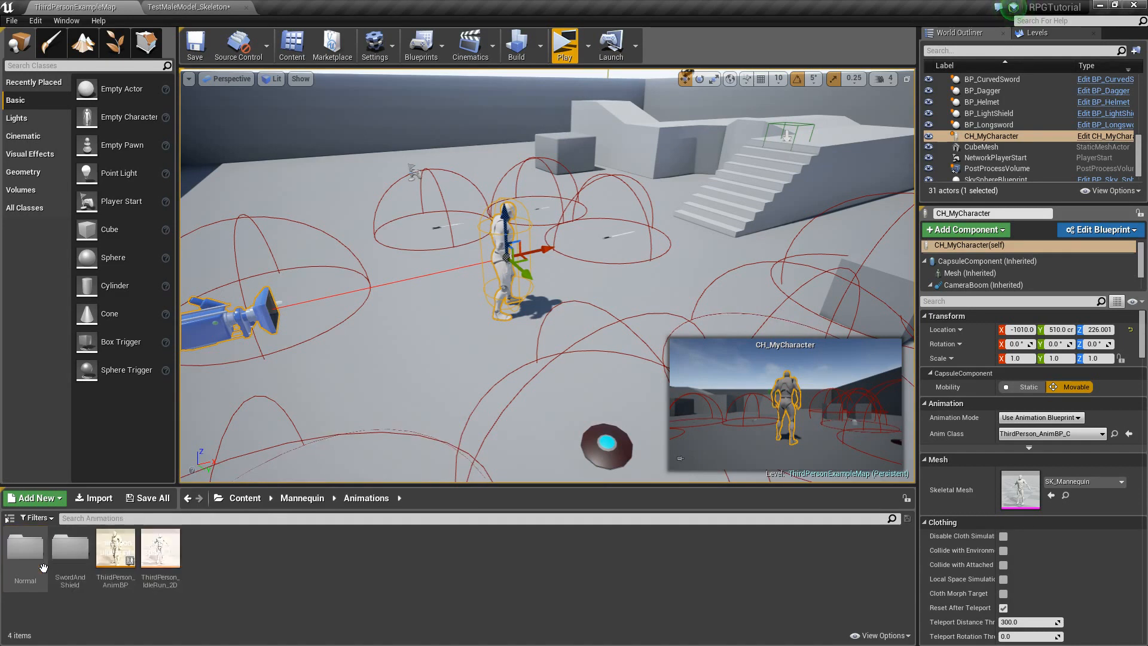
double_click(79, 563)
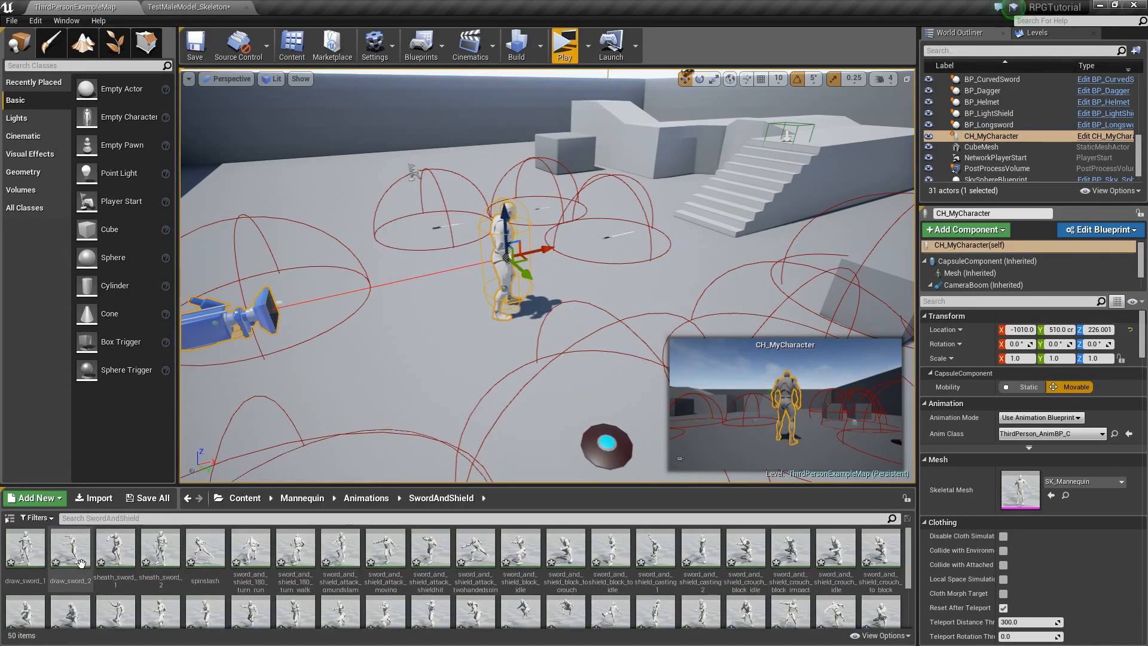
click(148, 497)
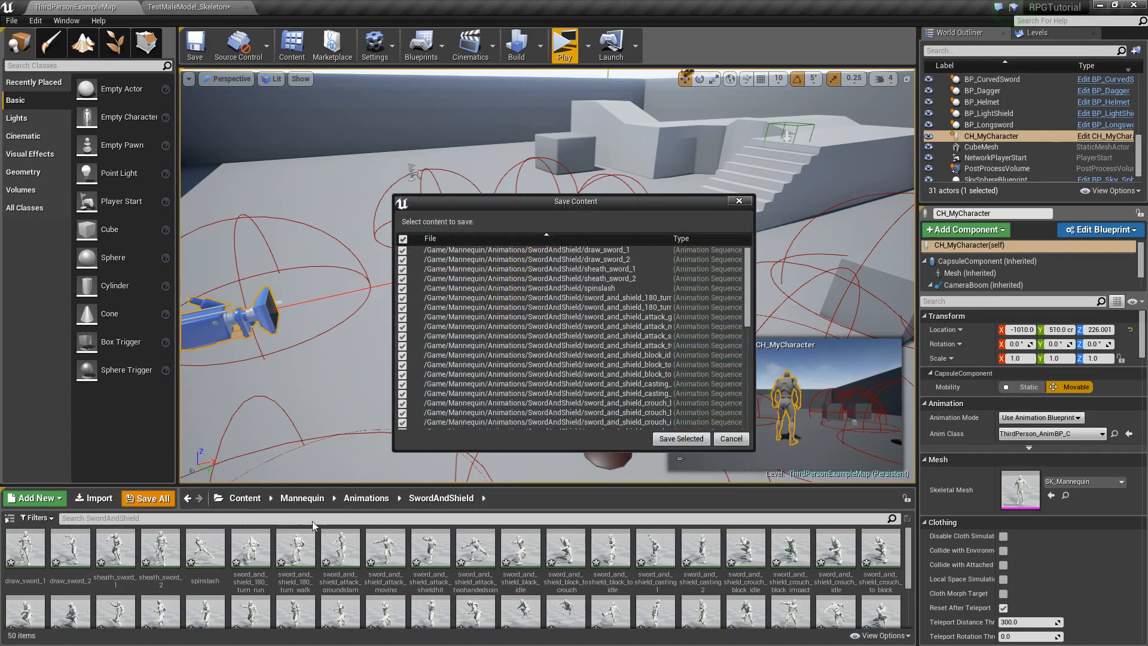
click(680, 448)
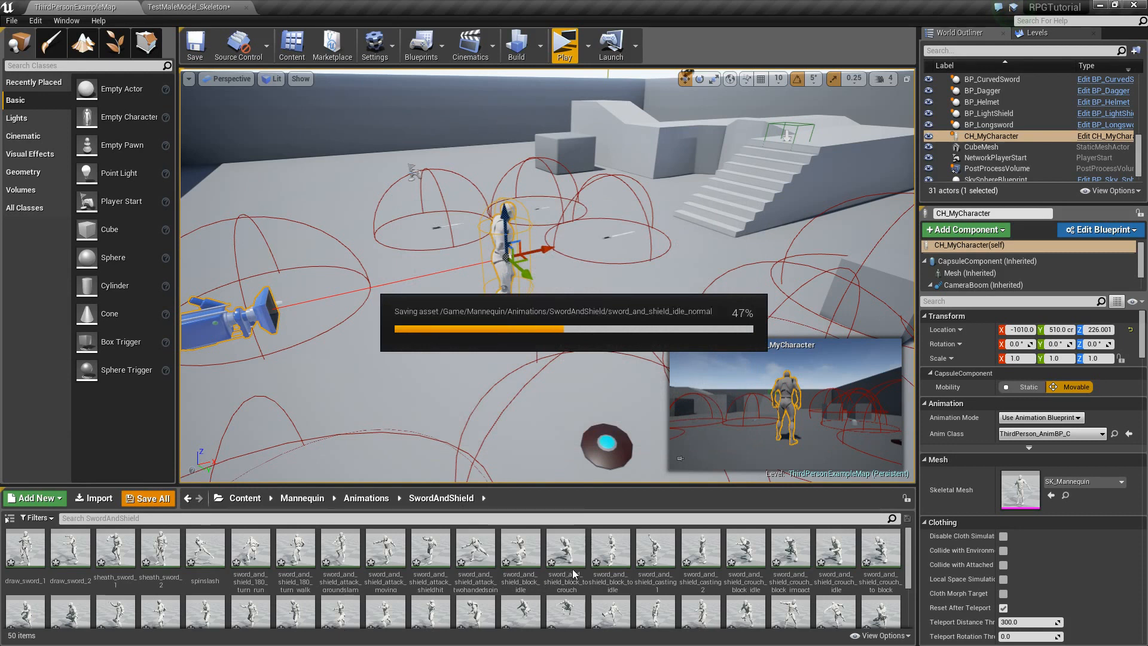
Step: Preview the retargeted sword_and_shield_block_idle and spinslash animations on the mannequin
click(528, 556)
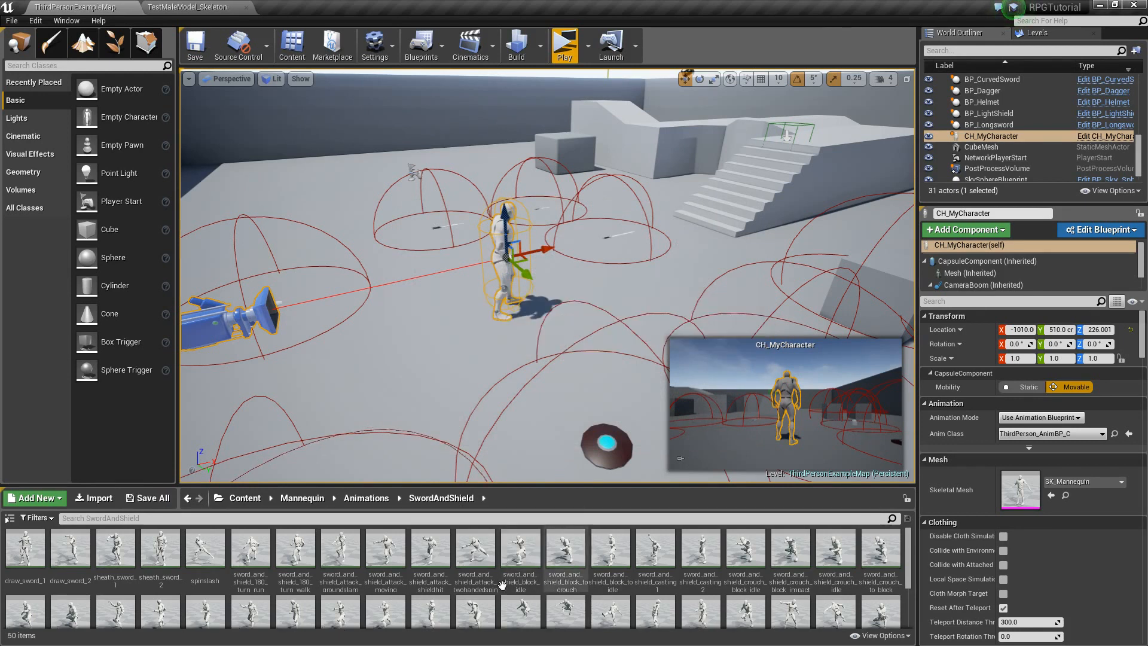
double_click(529, 558)
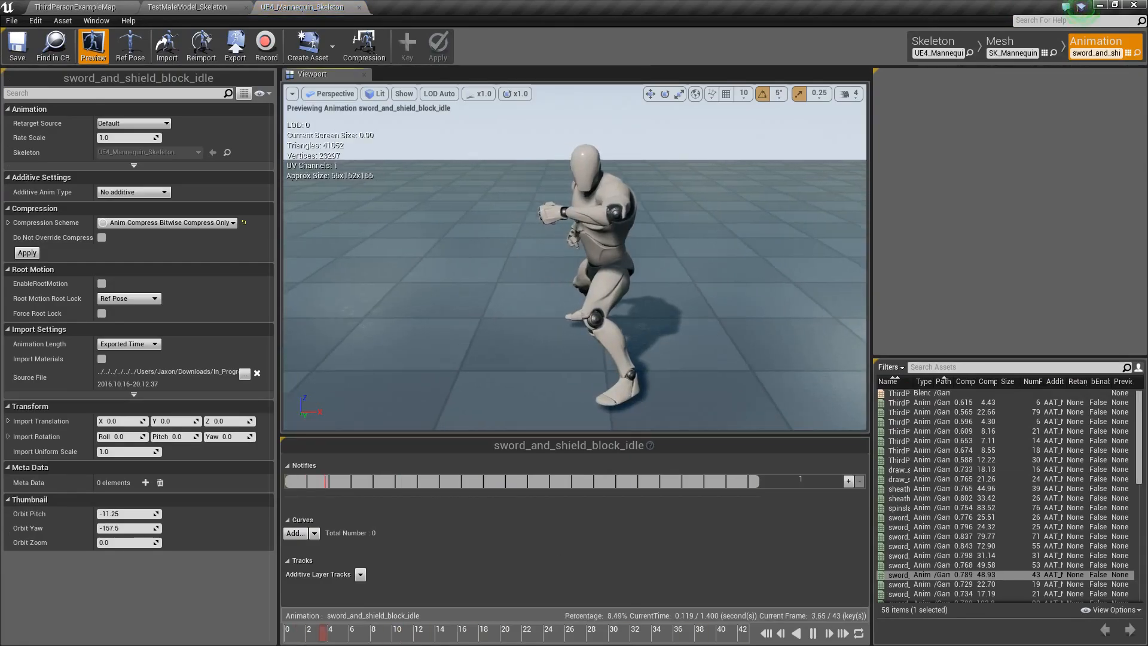
right_drag(585, 222, 745, 257)
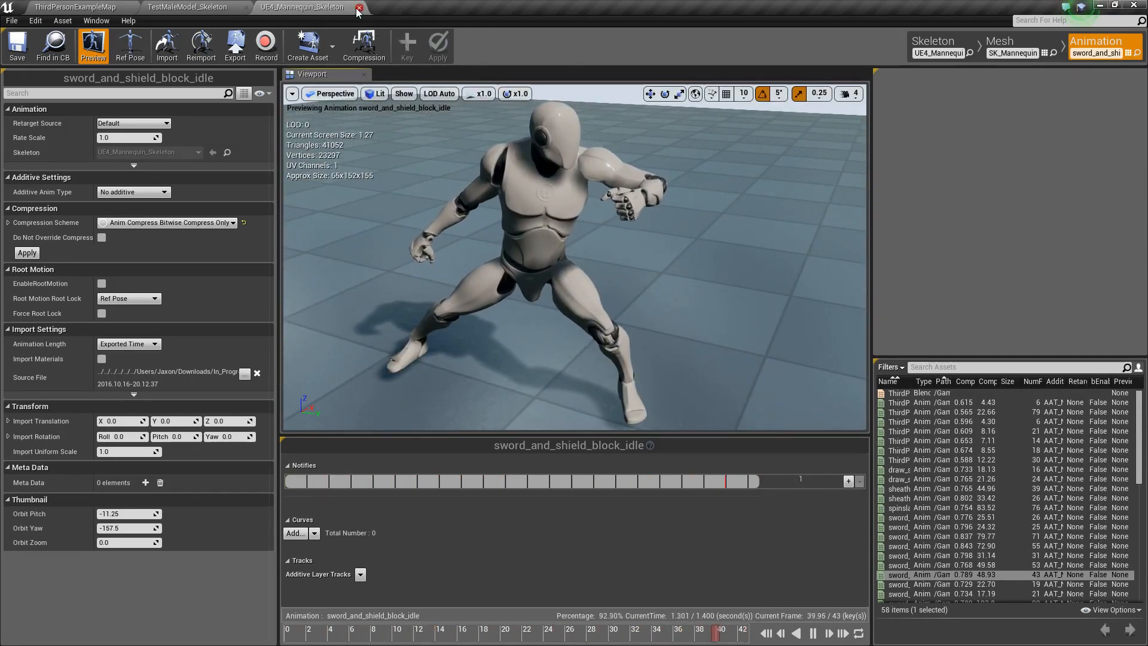
click(113, 7)
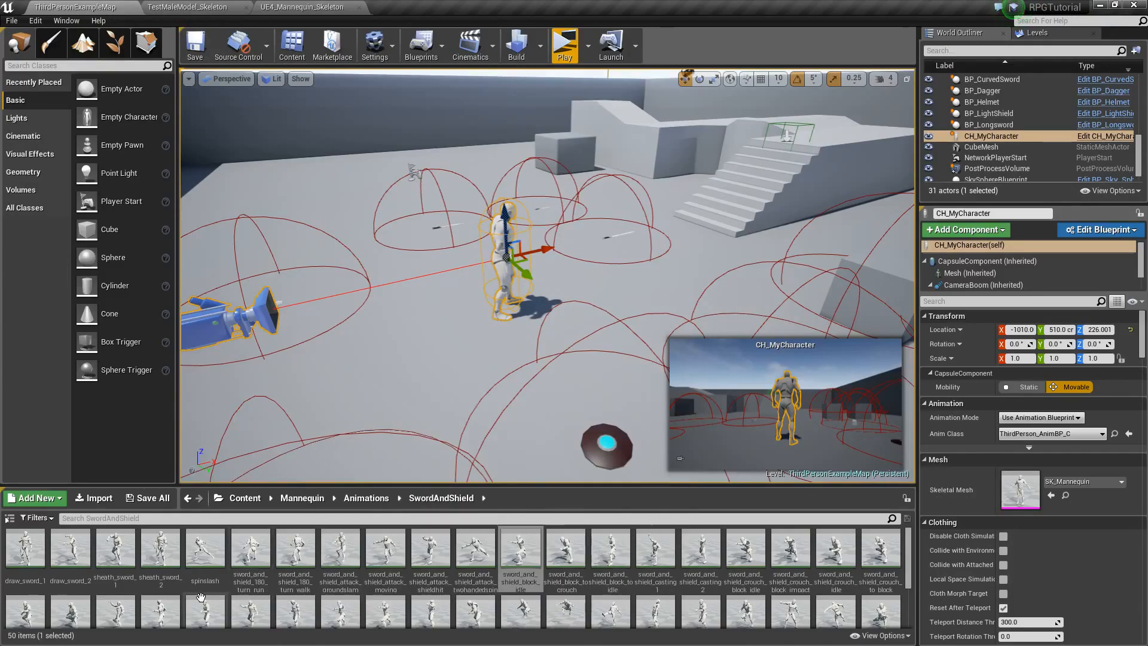
double_click(206, 559)
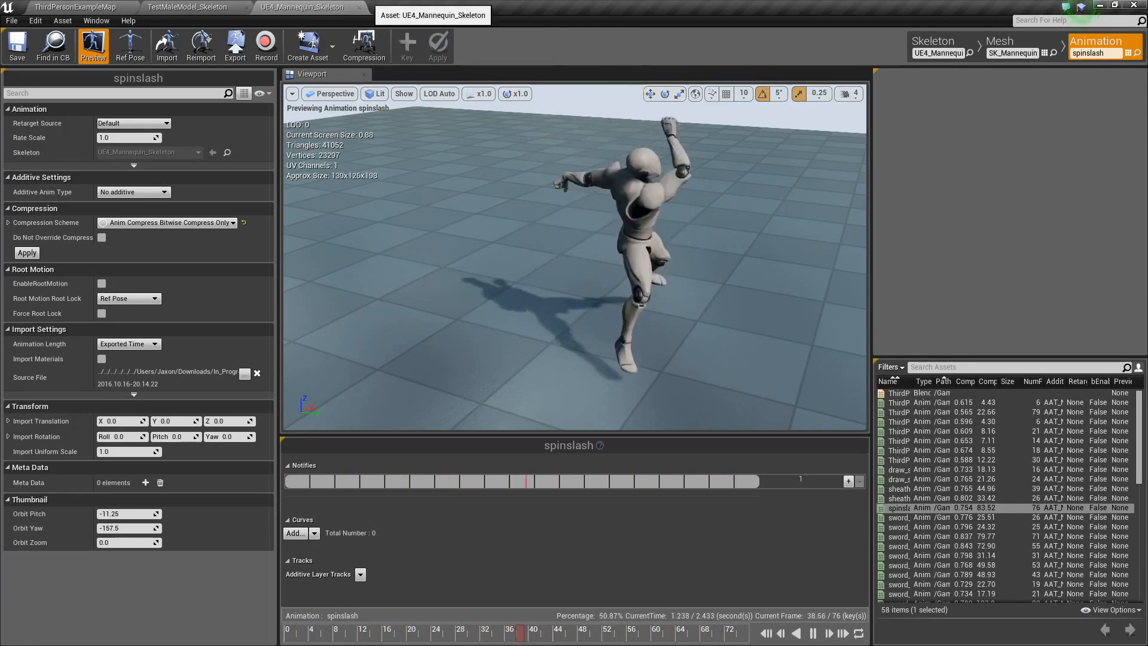
Step: Close the UE4_Mannequin_Skeleton and TestMaleModel_Skeleton editors and return to the root Content folder
click(361, 8)
click(246, 7)
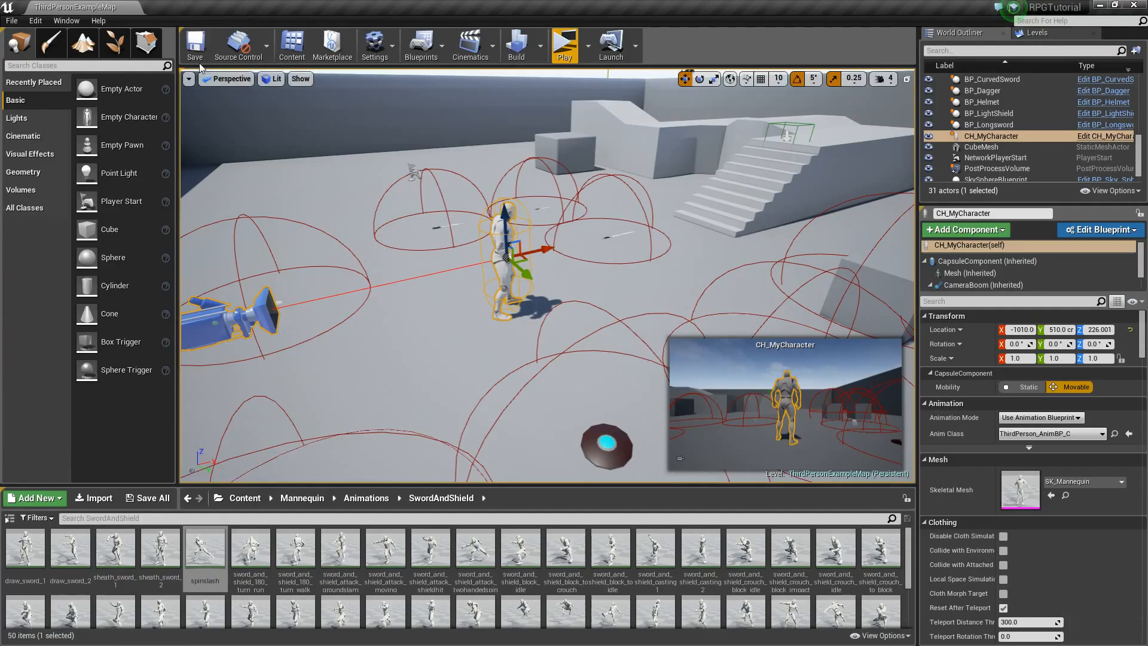
click(245, 498)
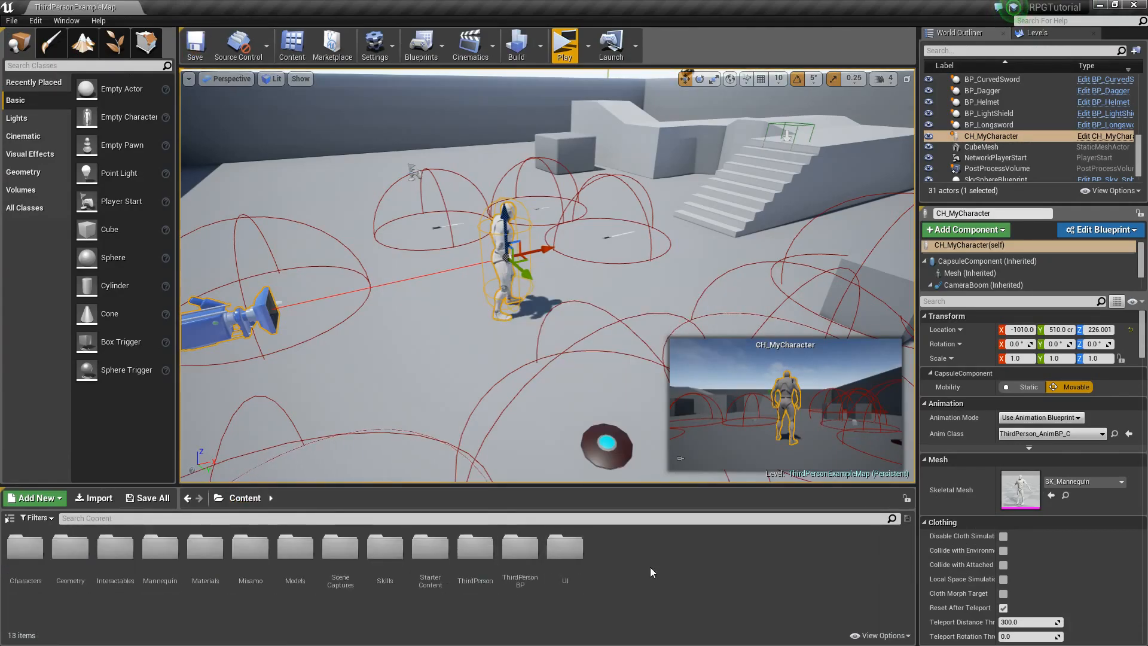
mouse_move(524, 417)
right_down()
mouse_move(514, 432)
mouse_move(519, 409)
right_up()
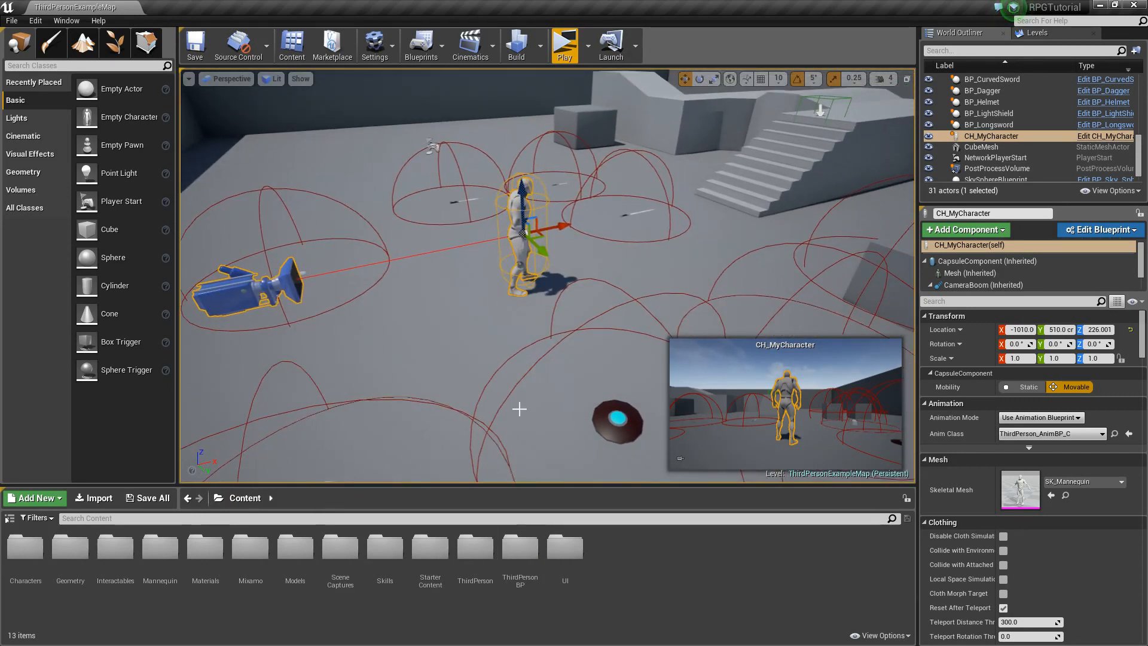